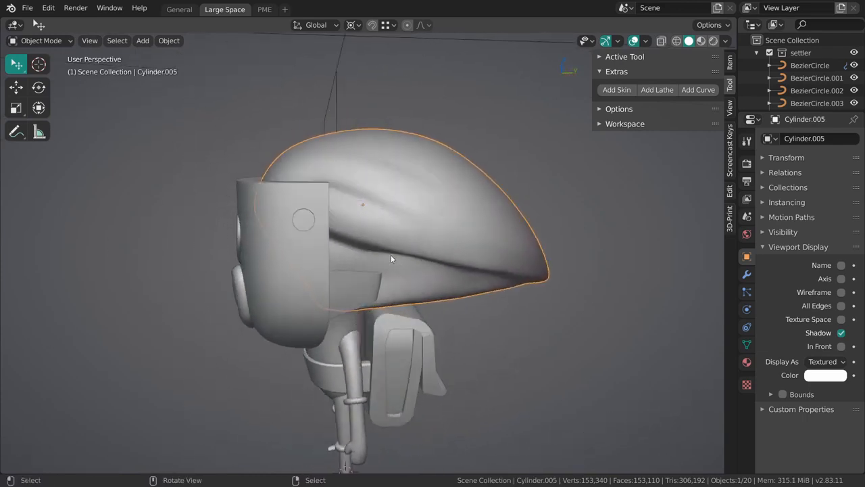
- Inspect the blocked-out character's head, torso and limbs from the front and at an angle
key(alt+a)
key(KP_1)
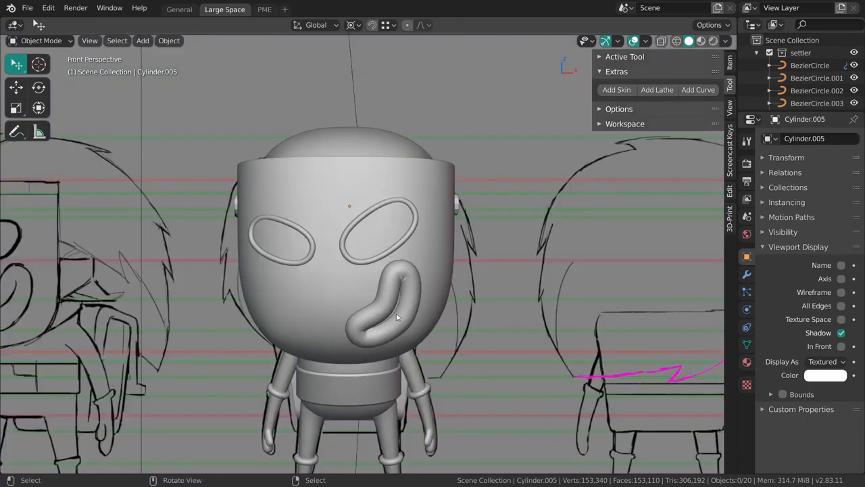
mouse_move(400, 406)
shift+middle_down()
mouse_move(397, 273)
mouse_move(345, 276)
mouse_move(392, 217)
shift+middle_up()
key(KP_5)
middle_drag(550, 241, 391, 284)
key(alt+a)
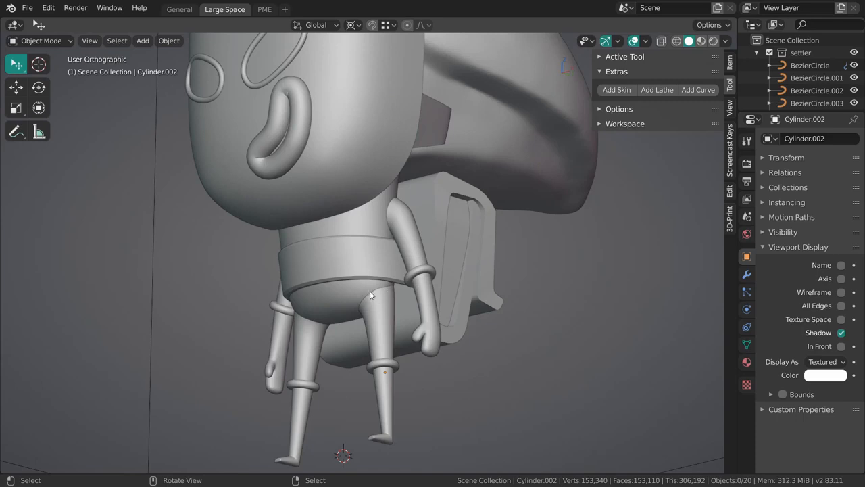
middle_drag(368, 288, 418, 280)
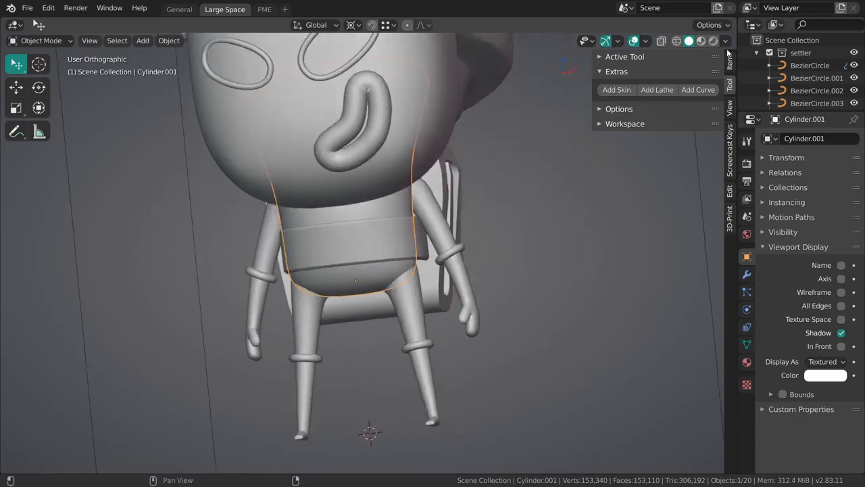
- Rename the settler collection as settler_blocking in the General workspace and collapse it
click(179, 9)
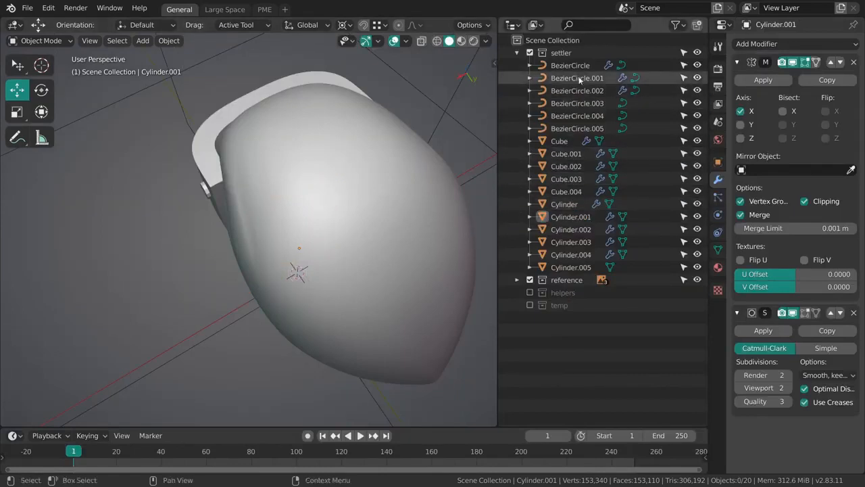
click(552, 52)
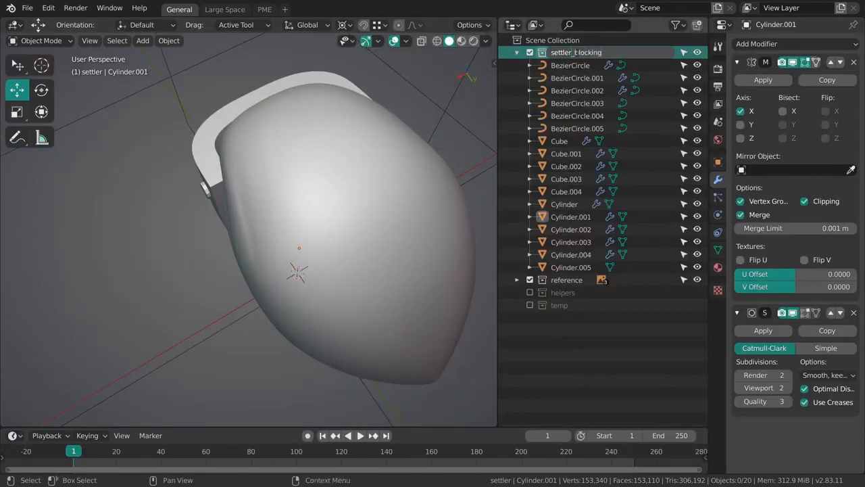
click(517, 52)
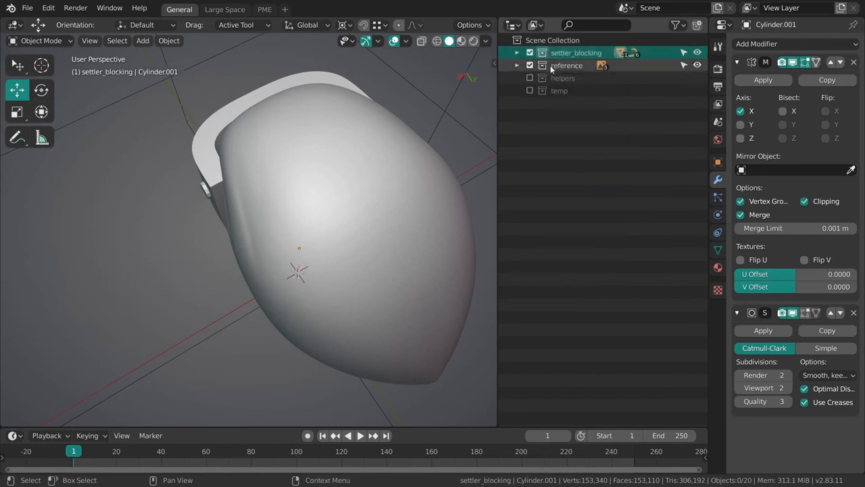
- Duplicate the settler_blocking collection and name the copy settler_sculpting
right_click(567, 56)
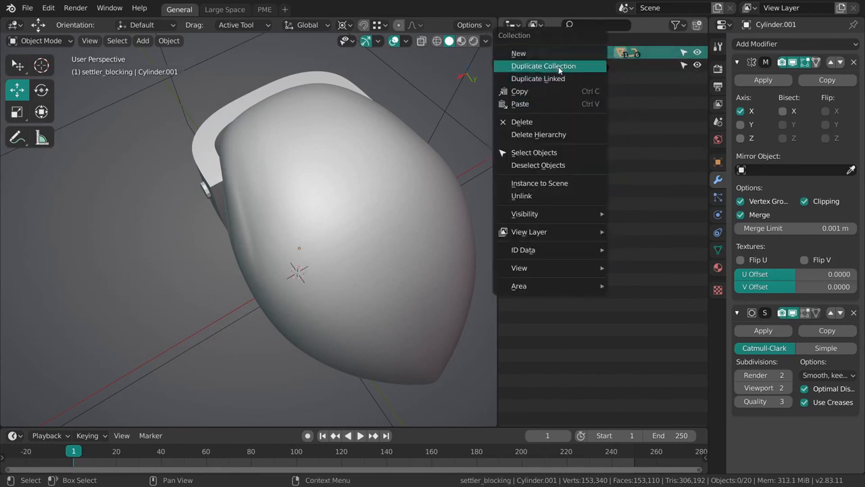
click(559, 67)
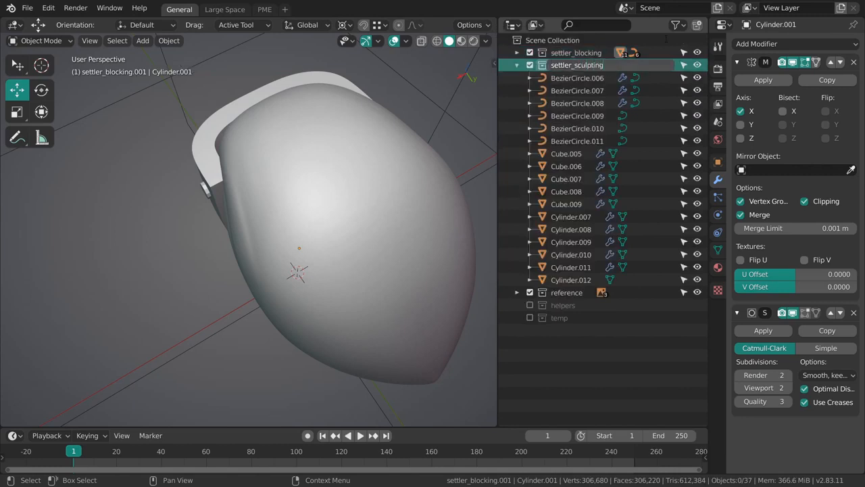
middle_drag(363, 274, 450, 238)
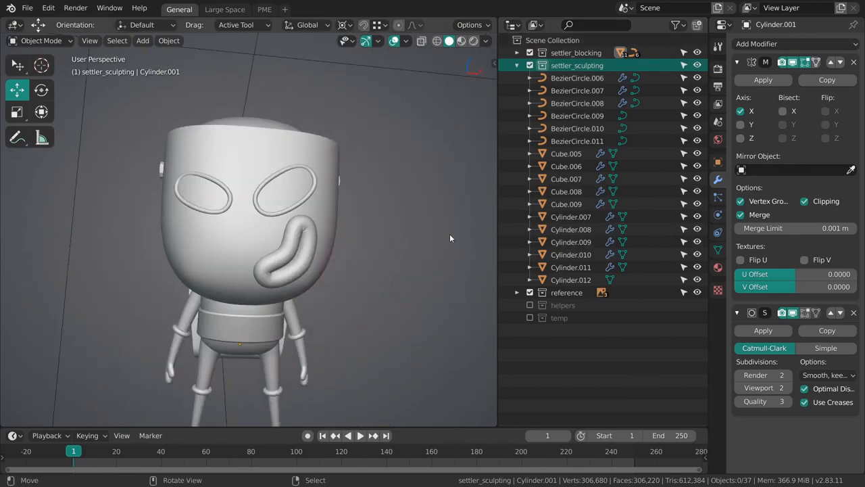
- Show only the settler_sculpting collection and exclude settler_blocking from the view layer
click(516, 67)
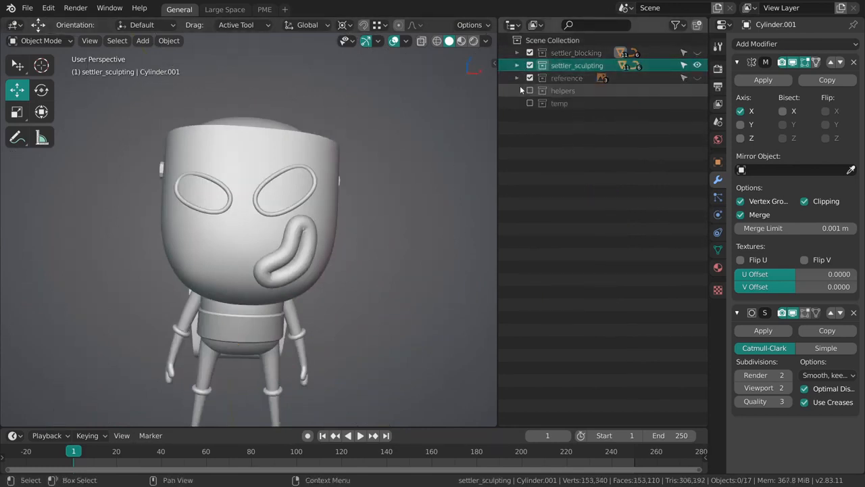
click(516, 53)
click(516, 53)
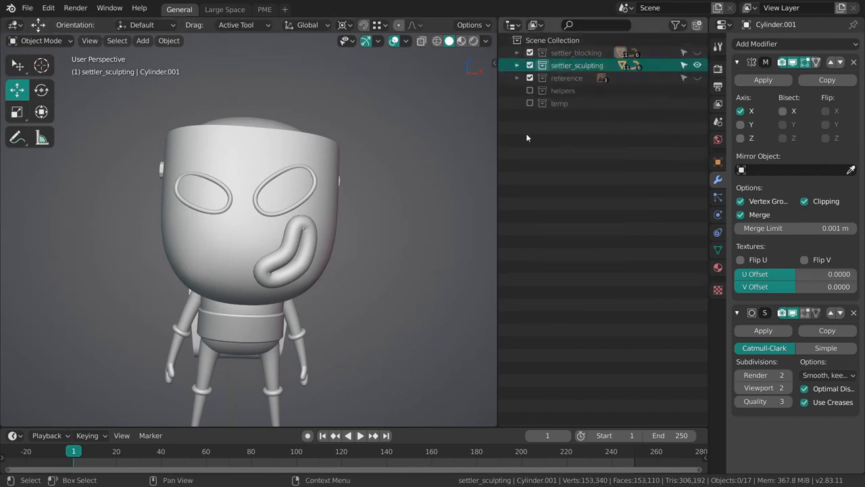
click(530, 53)
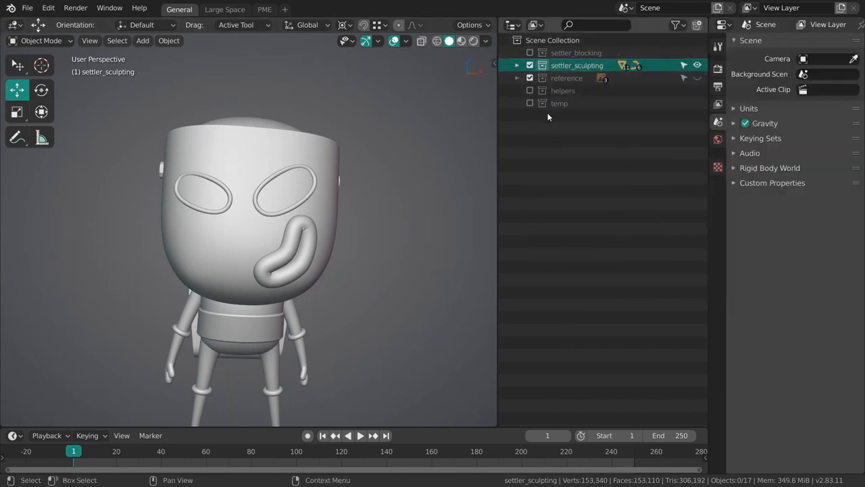
- Frame the character from the front and return to the Large Space workspace
middle_drag(343, 276, 376, 284)
scroll(374, 301, down, 2)
key(grave)
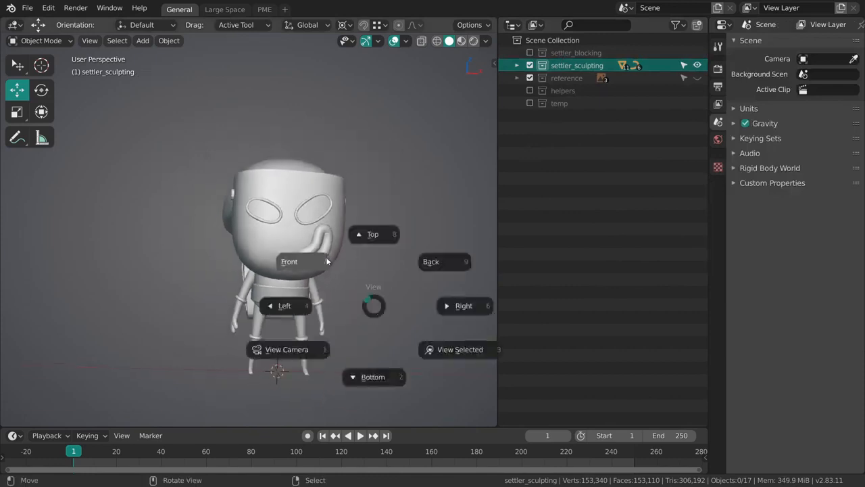
click(327, 261)
shift+middle_drag(368, 242, 345, 196)
click(224, 9)
- Examine the large hair shape from the side and the character's legs from the front
scroll(371, 216, down, 3)
mouse_move(398, 246)
middle_down()
mouse_move(427, 279)
mouse_move(409, 201)
mouse_move(400, 248)
middle_up()
click(409, 201)
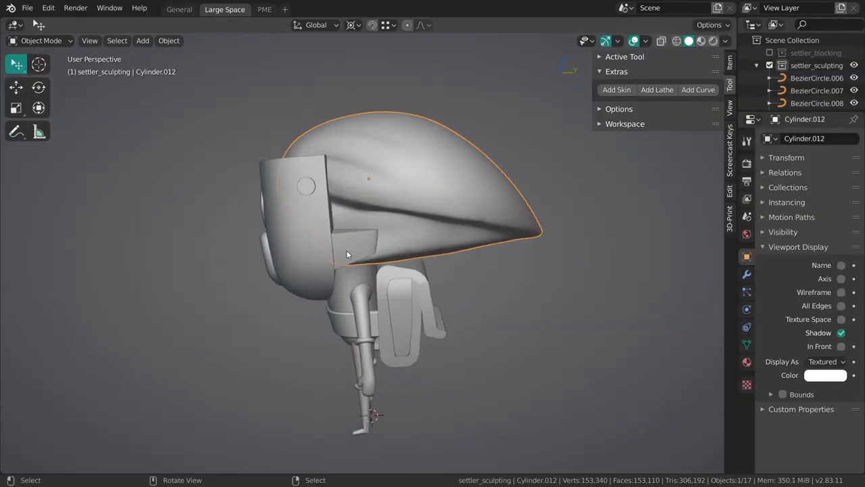
middle_drag(379, 235, 421, 238)
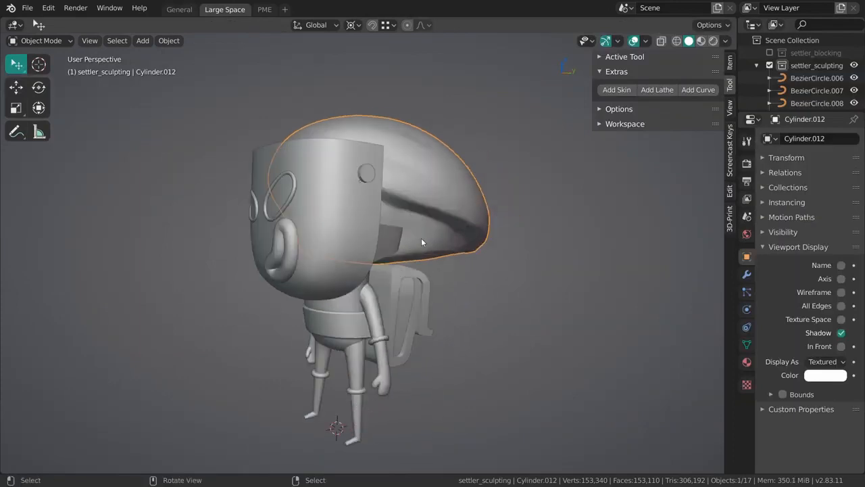
middle_drag(348, 263, 414, 242)
scroll(415, 242, up, 2)
right_click(370, 358)
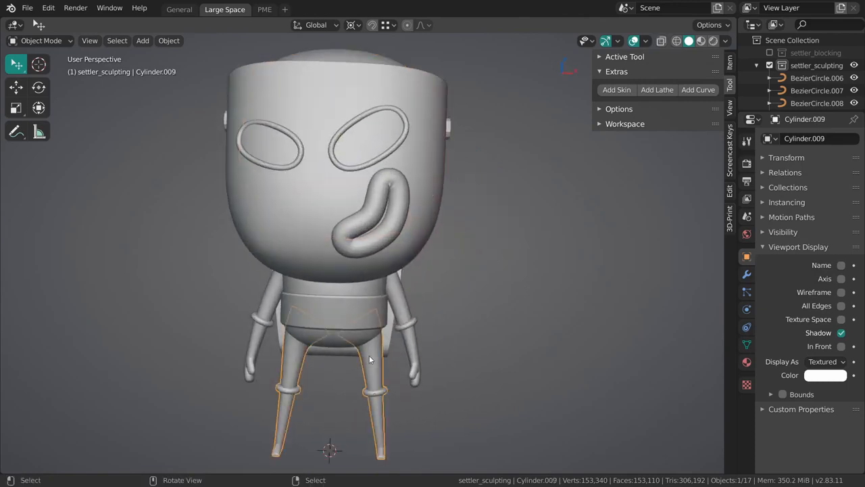
key(KP_1)
scroll(342, 306, up, 5)
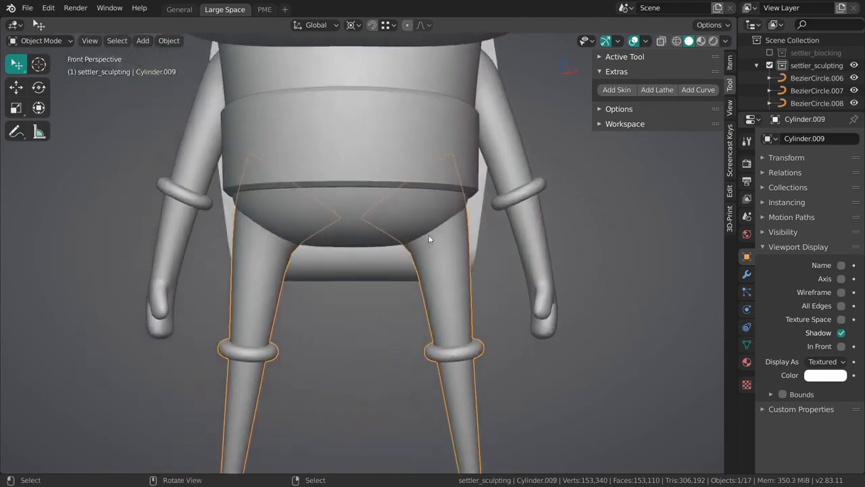
- Turn on the wireframe overlay to show the mesh edges where the legs meet the torso
key(shift+z)
shift+middle_drag(451, 253, 370, 286)
key(alt+a)
right_click(372, 199)
mouse_move(390, 252)
middle_down()
mouse_move(330, 378)
mouse_move(386, 292)
mouse_move(418, 291)
mouse_move(473, 270)
mouse_move(525, 224)
mouse_move(427, 215)
mouse_move(432, 246)
mouse_move(386, 230)
mouse_move(397, 250)
middle_up()
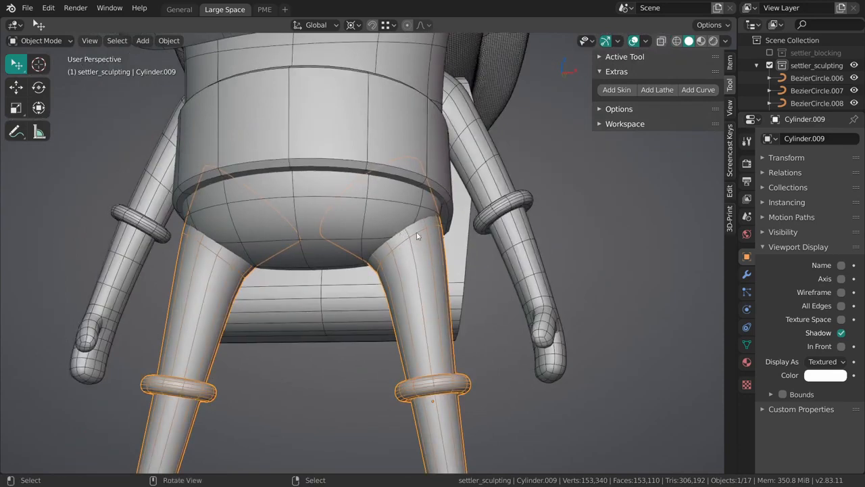
mouse_move(391, 231)
middle_down()
mouse_move(410, 253)
mouse_move(385, 247)
middle_up()
scroll(386, 247, down, 4)
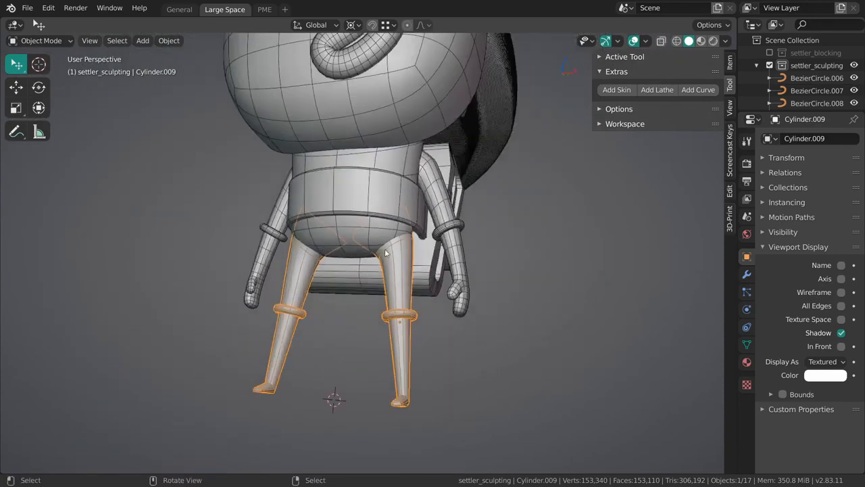
- Examine the leg mesh and its edge loops around the junction with the torso
key(KP_1)
scroll(420, 296, up, 3)
middle_drag(420, 299, 484, 282)
key(alt+a)
click(414, 267)
key(alt+a)
scroll(484, 282, up, 3)
click(405, 284)
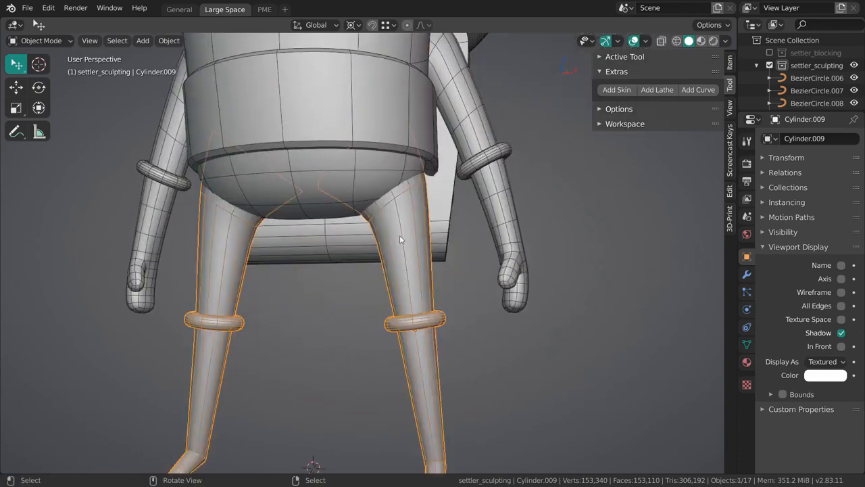
key(Tab)
scroll(431, 284, up, 2)
alt+click(431, 284)
key(Tab)
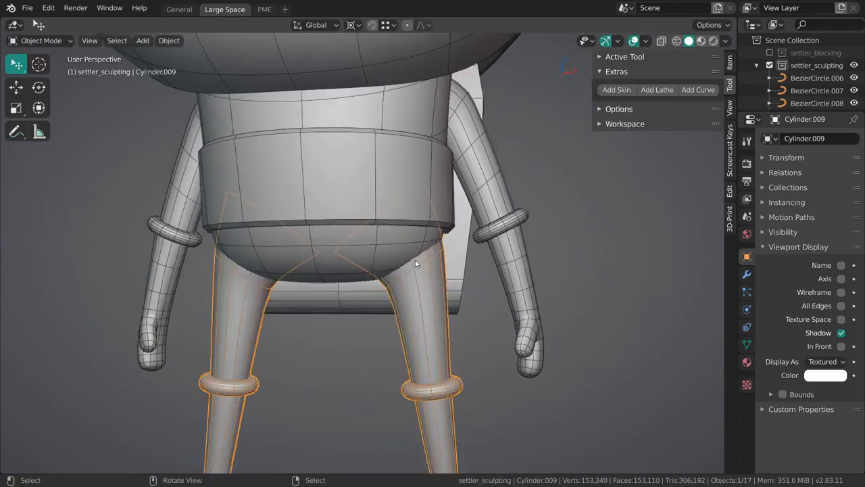
- Join the legs, arms and torso into one object and isolate it in local view
shift+click(471, 157)
scroll(434, 205, down, 4)
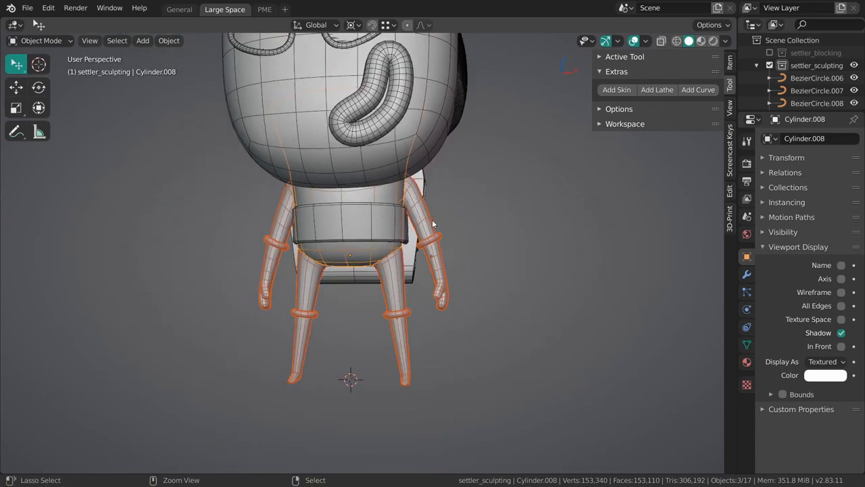
middle_drag(443, 230, 451, 286)
key(KP_Divide)
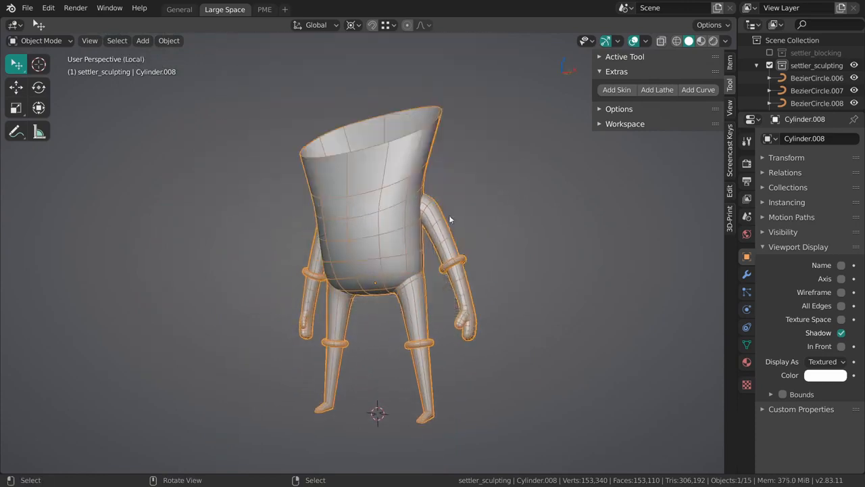
- Edge-slide the horizontal loop on the upper torso upward, away from the shoulder
middle_drag(449, 215, 415, 240)
scroll(392, 228, up, 4)
key(Tab)
alt+click(322, 181)
middle_drag(323, 182, 416, 260)
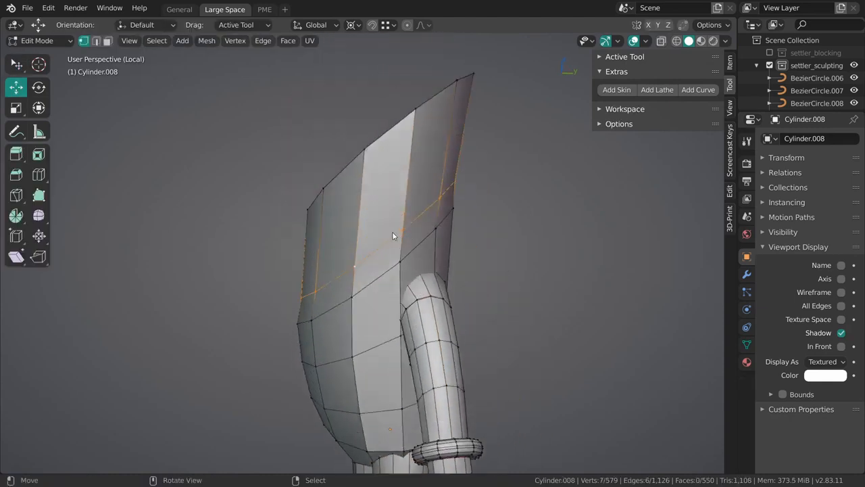
key(g)
key(g)
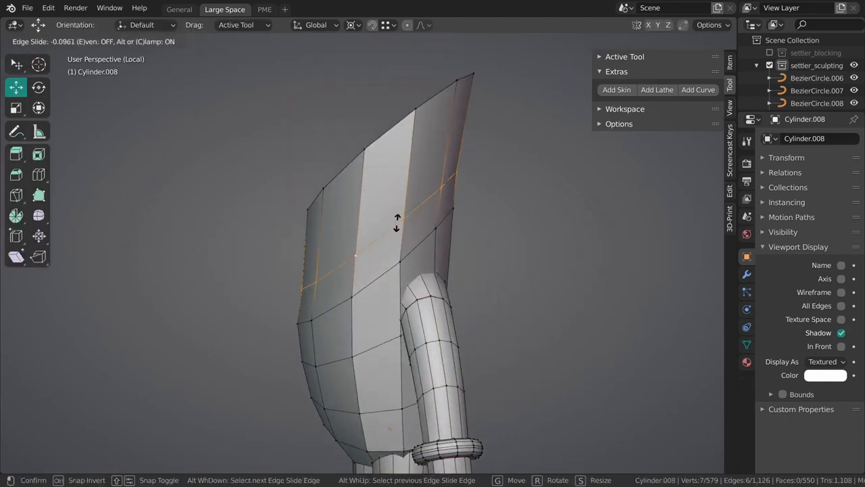
click(402, 220)
- Reposition individual vertices of the upper torso's front loop in side view to smooth the profile
middle_drag(402, 219, 367, 247)
click(367, 247)
ctrl+click(451, 212)
middle_drag(452, 212, 387, 242)
key(g)
click(367, 244)
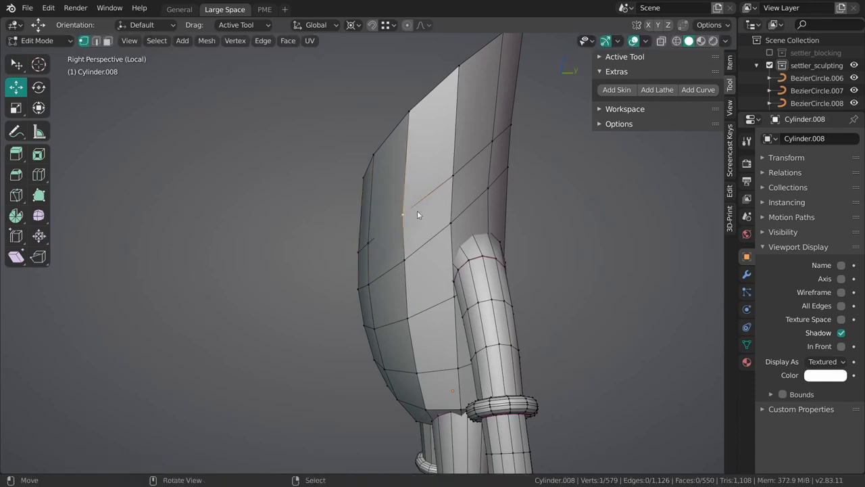
middle_drag(417, 212, 435, 221)
shift+middle_drag(341, 204, 370, 221)
key(g)
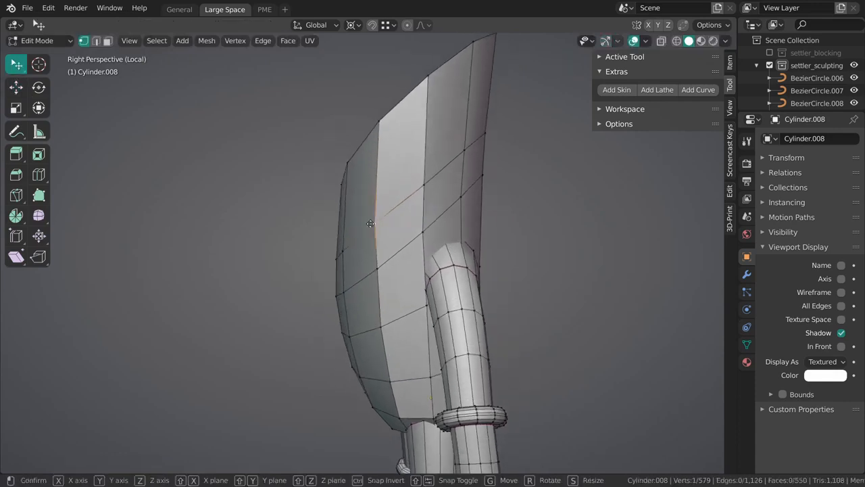
click(372, 222)
key(alt+a)
- Delete the ring of faces at the arm's inner end where it enters the torso
shift+middle_drag(488, 339, 422, 268)
middle_drag(475, 235, 433, 276)
alt+click(357, 229)
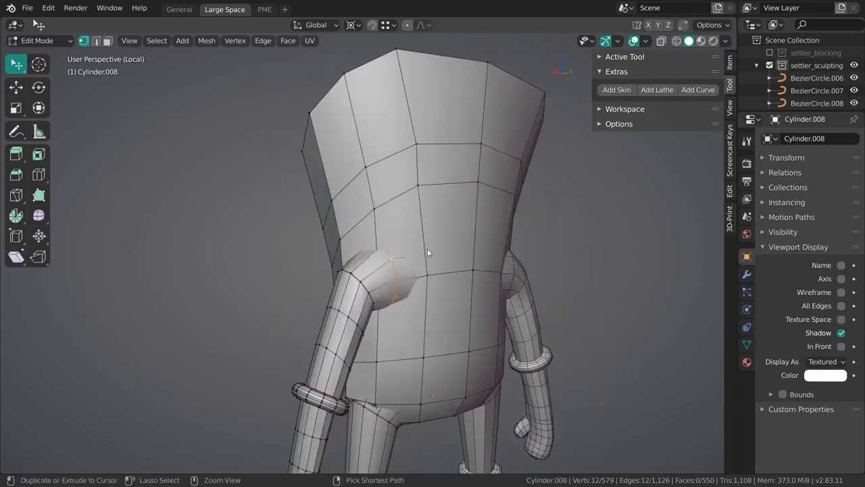
key(ctrl+KP_Add)
key(ctrl+KP_Subtract)
key(x)
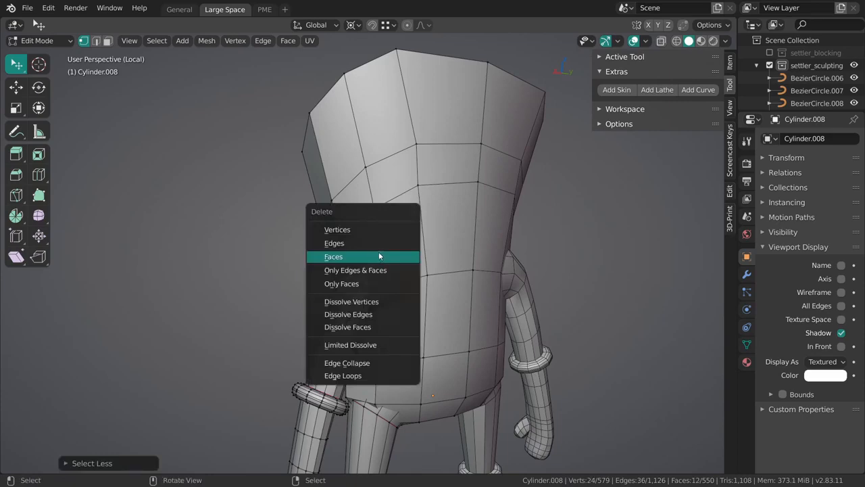
click(378, 256)
middle_drag(379, 256, 434, 255)
key(alt+a)
- Add horizontal loop cuts around the torso above and below the shoulder, each with one cut
key(ctrl+r)
drag(431, 271, 431, 246)
shift+middle_drag(428, 231, 446, 263)
drag(438, 215, 438, 218)
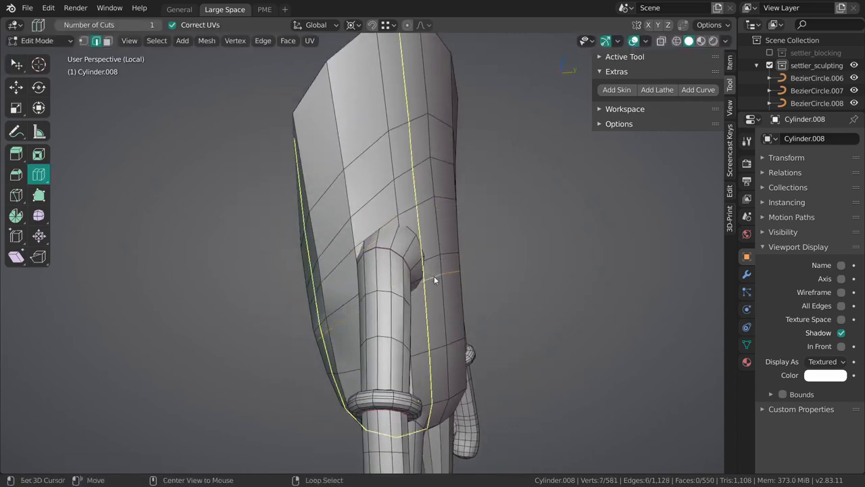
key(w)
drag(439, 280, 441, 279)
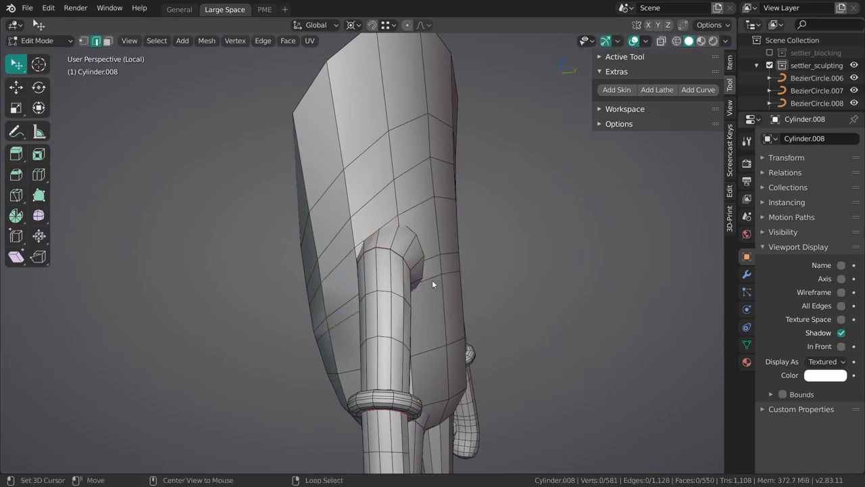
- Slide the torso loop near the armpit down below the arm and dissolve the surplus horizontal loops
alt+right_click(431, 278)
key(g)
key(g)
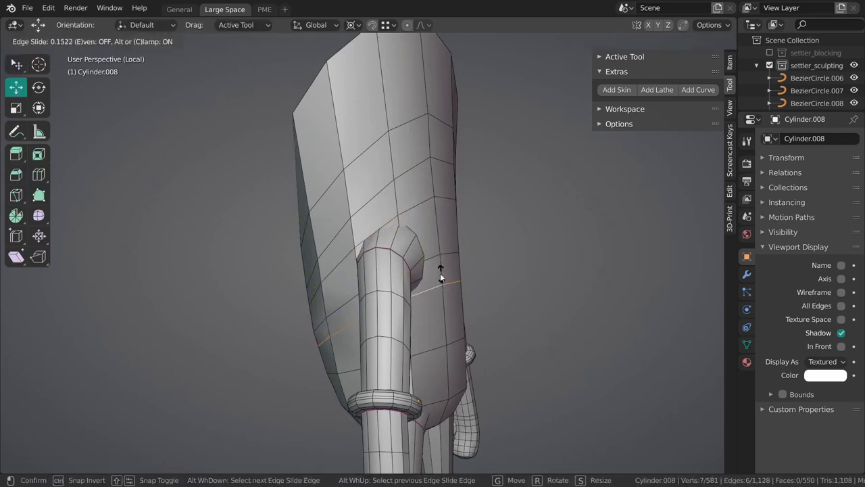
click(440, 276)
key(ctrl+x)
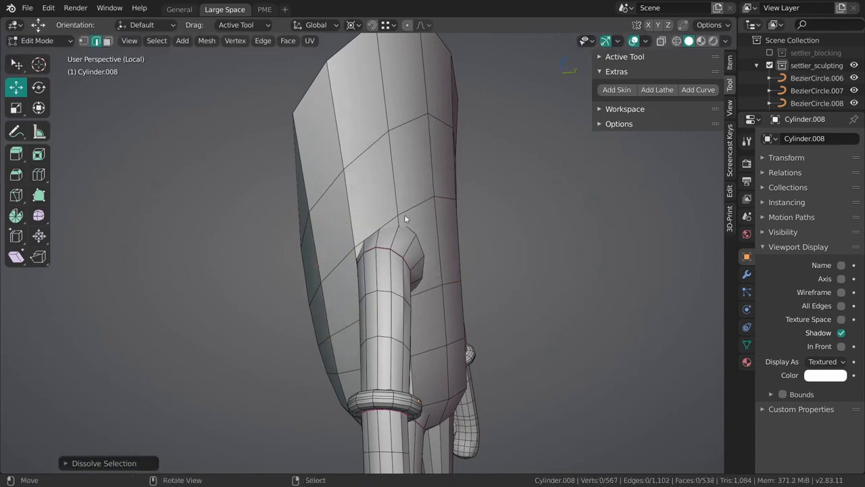
- Edge-slide the torso loop beside the arm to fit the shoulder opening
middle_drag(405, 219, 347, 292)
alt+right_click(392, 293)
key(g)
key(g)
click(432, 277)
- Delete the torso faces behind the arm's inner end to open a hole for the shoulder
key(alt+a)
key(3)
click(403, 257)
key(x)
click(391, 271)
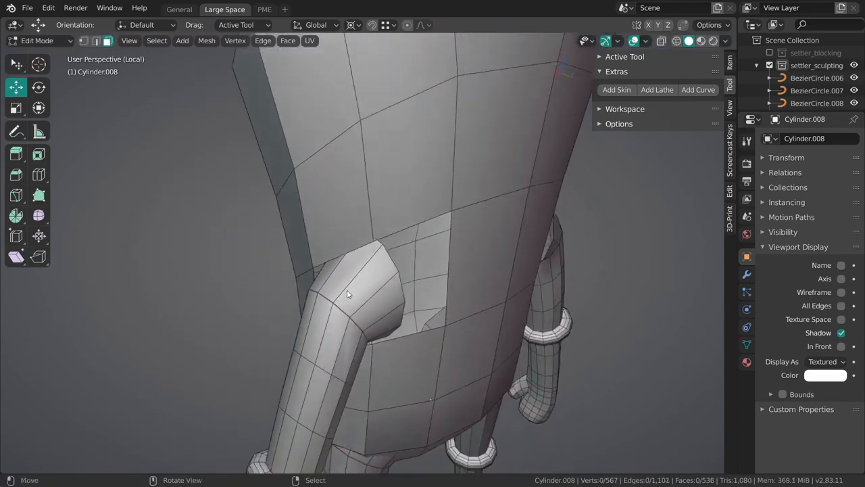
- Delete the vertices of the edge loop at the arm's inner end, leaving the upper arm as a straight open tube
key(x)
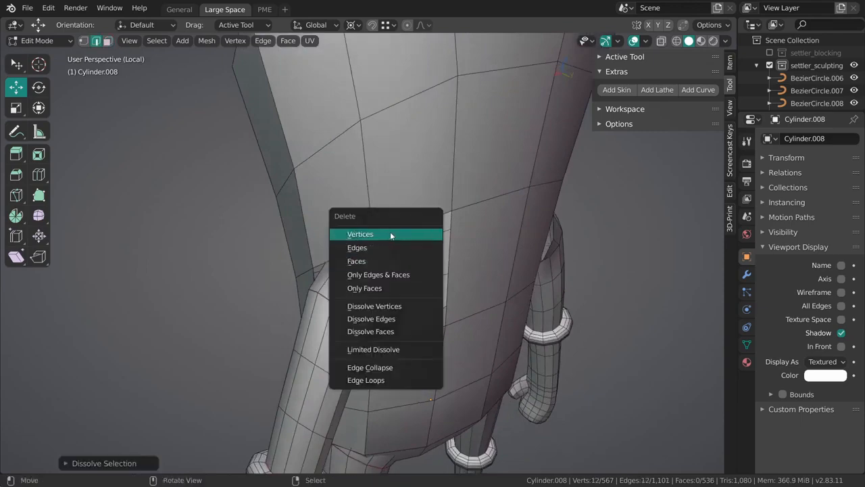
click(392, 234)
middle_drag(392, 234, 366, 366)
- Shear the arm's open end loop around its own centre so it slants to match the torso's shoulder opening
alt+click(379, 328)
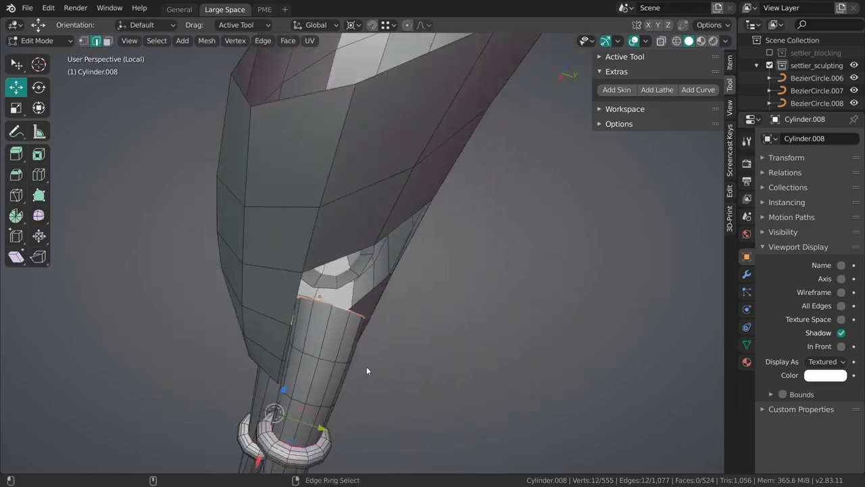
key(KP_5)
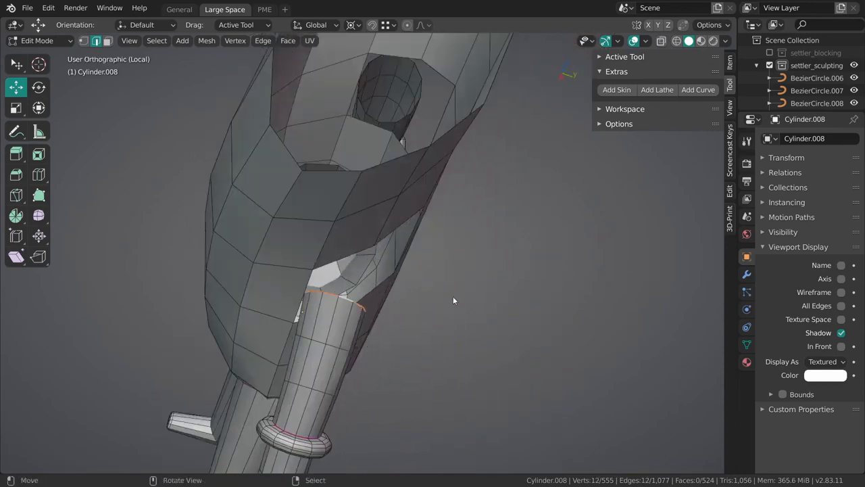
middle_drag(453, 296, 404, 330)
middle_drag(403, 232, 413, 248)
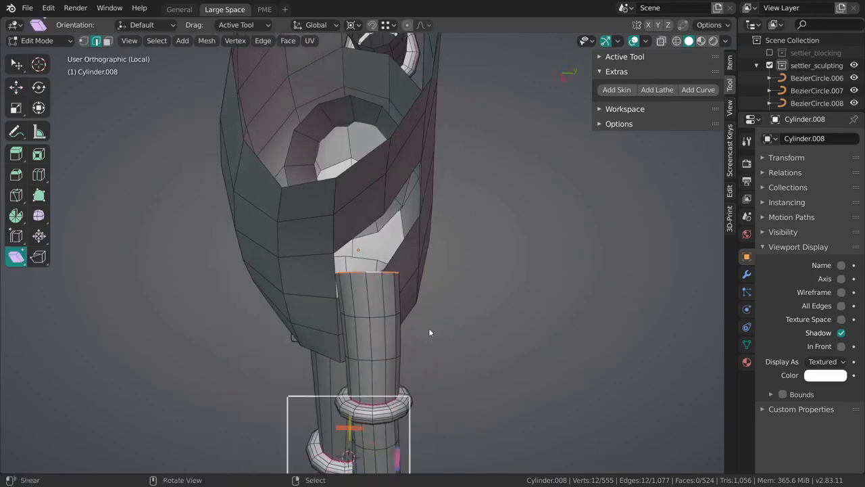
key(period)
click(417, 257)
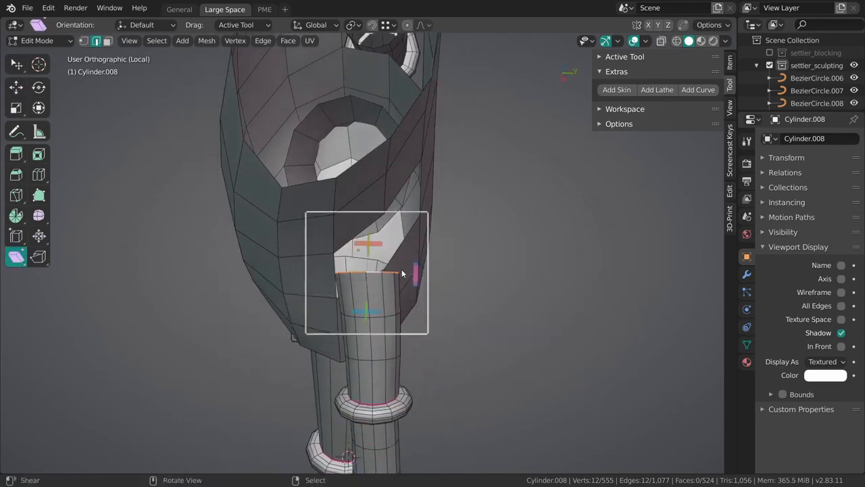
drag(427, 272, 425, 271)
drag(420, 232, 410, 226)
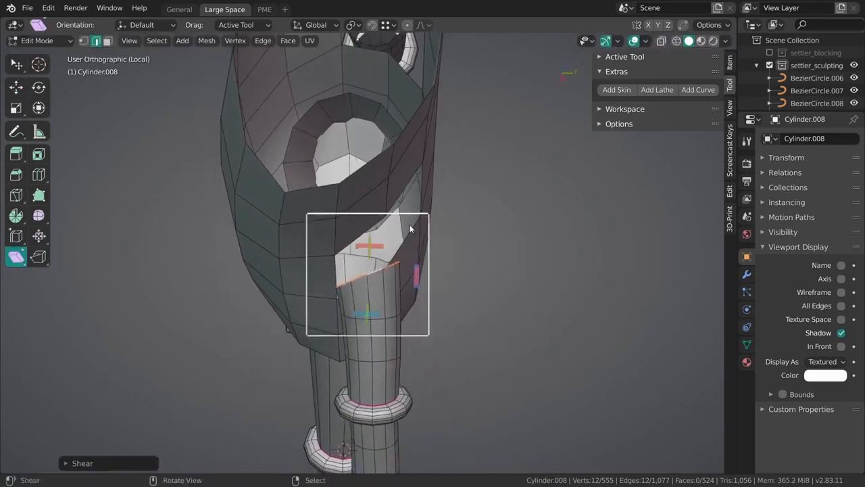
middle_drag(410, 226, 404, 273)
- Move the arm's slanted end loop to line it up with the shoulder opening in the torso
key(w)
key(g)
drag(421, 260, 420, 256)
click(420, 256)
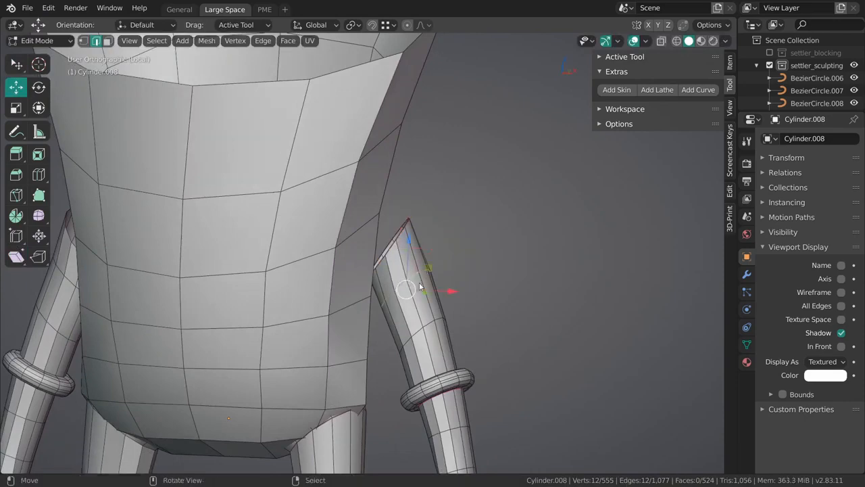
key(g)
click(437, 253)
key(alt+a)
- Reduce the edge crease on the arm's open end loop
middle_drag(441, 260, 381, 291)
key(shift+e)
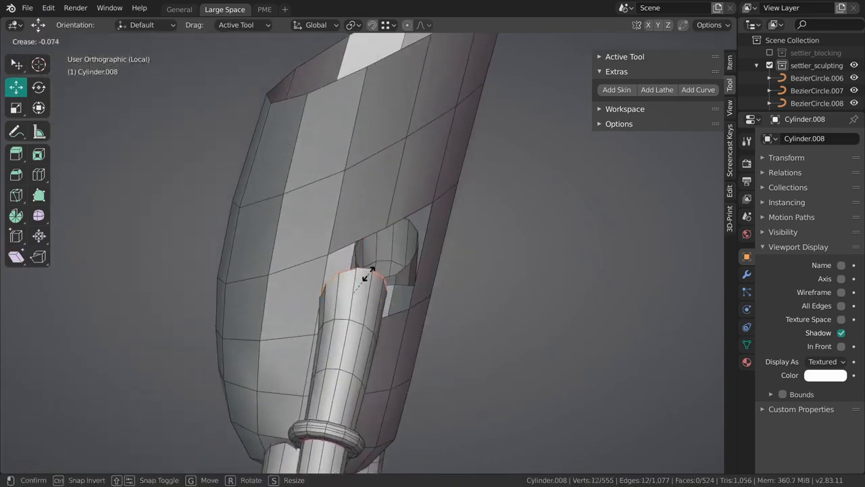
key(Return)
middle_drag(376, 280, 342, 280)
key(alt+a)
key(1)
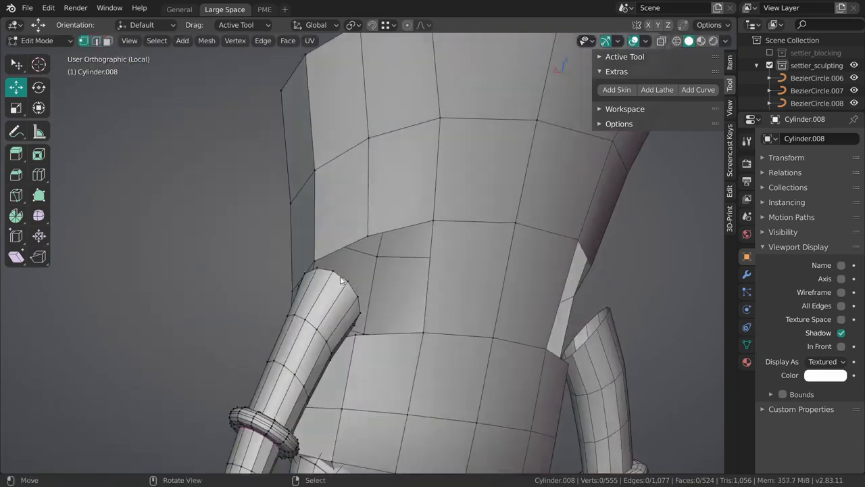
- Select the whole linked torso shell and separate it from the limbs into its own object
middle_drag(371, 305, 483, 268)
key(ctrl+Tab)
click(423, 263)
middle_drag(407, 265, 392, 281)
key(ctrl+Tab)
click(414, 268)
key(l)
key(p)
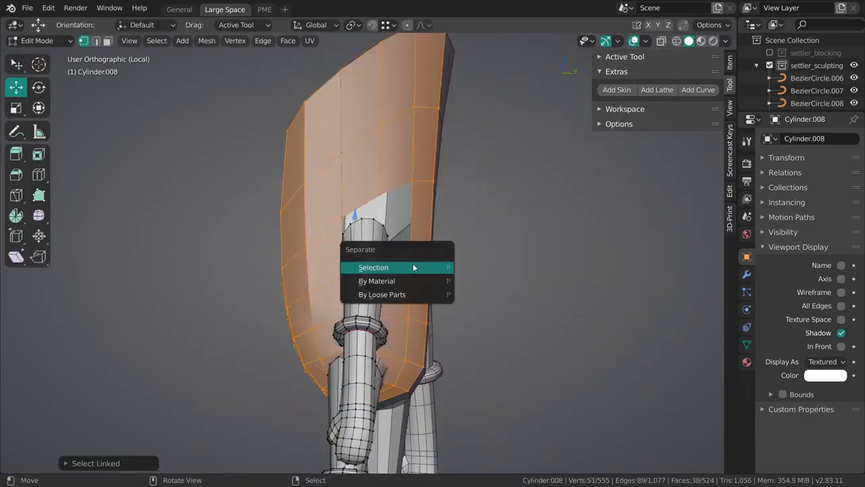
click(405, 268)
- Fill the shoulder hole in the separated torso object with faces
key(ctrl+Tab)
click(427, 276)
right_click(413, 269)
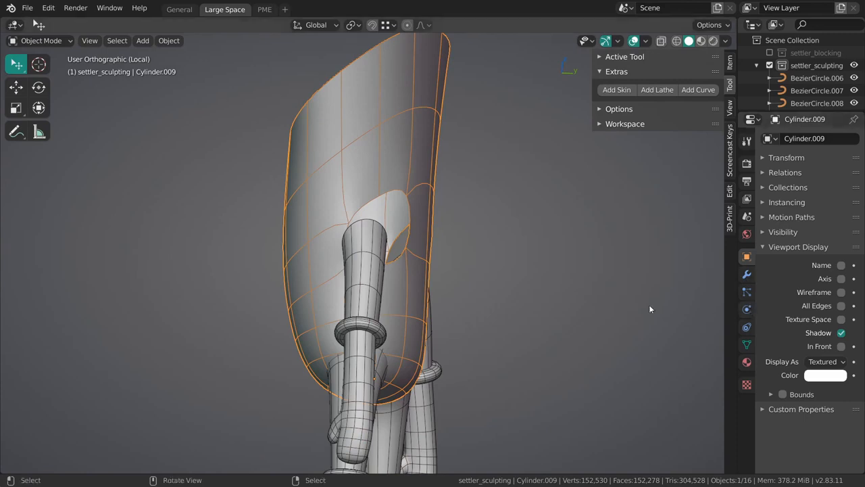
key(ctrl+Tab)
click(462, 274)
middle_drag(461, 272, 481, 264)
click(414, 260)
key(f)
key(f)
key(ctrl+Tab)
click(392, 265)
- Set the torso's Subdivision modifier to render and viewport level 1 with Optimal Display off, and apply it
click(747, 273)
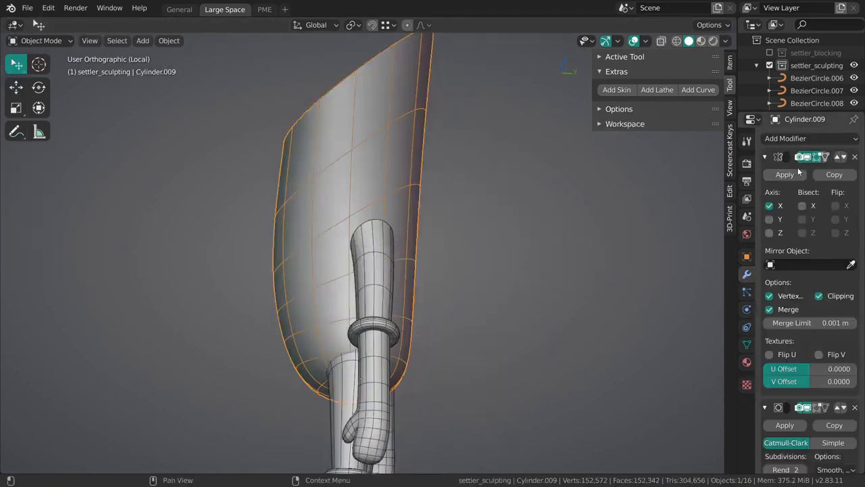
scroll(787, 304, down, 2)
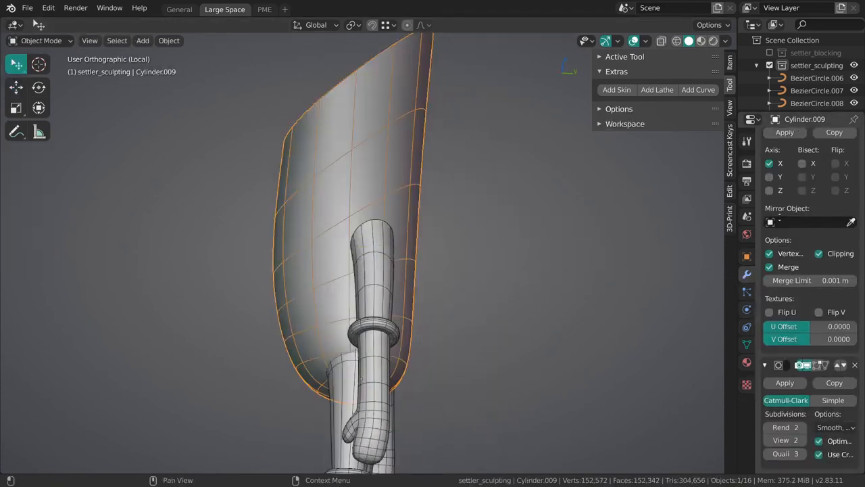
middle_drag(481, 293, 498, 290)
middle_drag(389, 281, 463, 302)
click(805, 441)
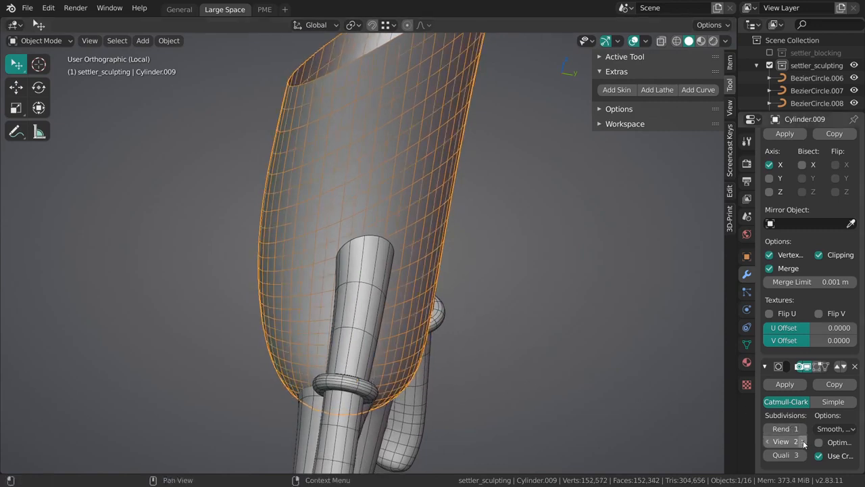
click(768, 441)
click(785, 385)
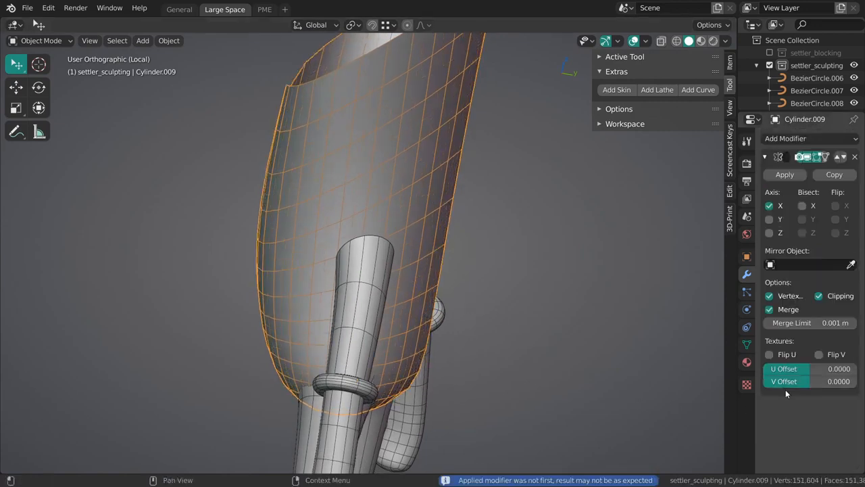
- Add a fresh level 2 Subdivision modifier to the torso object
key(ctrl+2)
middle_drag(506, 282, 524, 267)
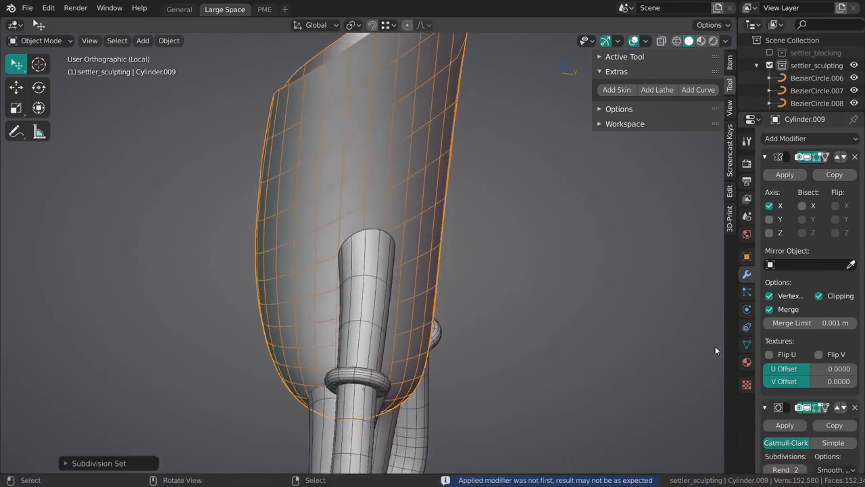
scroll(795, 338, down, 3)
scroll(795, 338, up, 3)
key(alt+a)
- Delete a block of six subdivided torso faces behind the arm's end to reopen the shoulder hole
middle_drag(461, 236, 550, 310)
right_click(397, 244)
key(Tab)
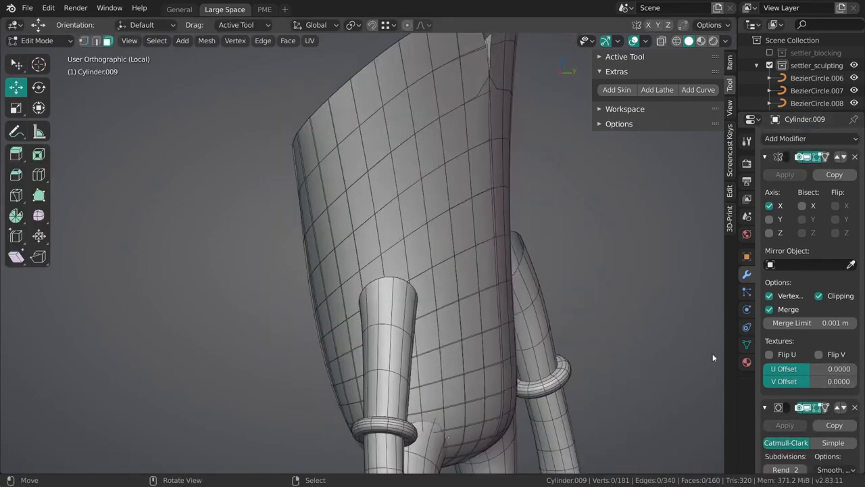
click(818, 408)
ctrl+middle_drag(413, 282, 376, 262)
right_click(395, 273)
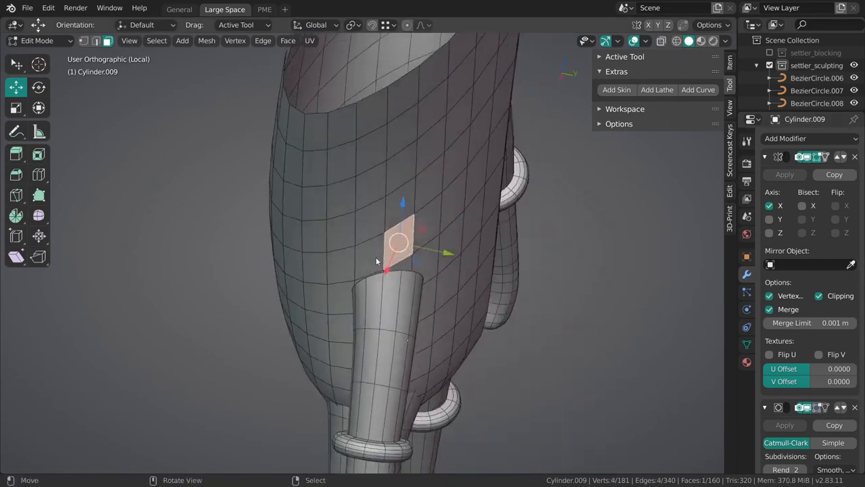
ctrl+right_click(430, 275)
middle_drag(440, 278, 370, 256)
key(x)
click(425, 311)
- Compare the edge count around the torso's shoulder hole with that of the arm's open end loop
key(1)
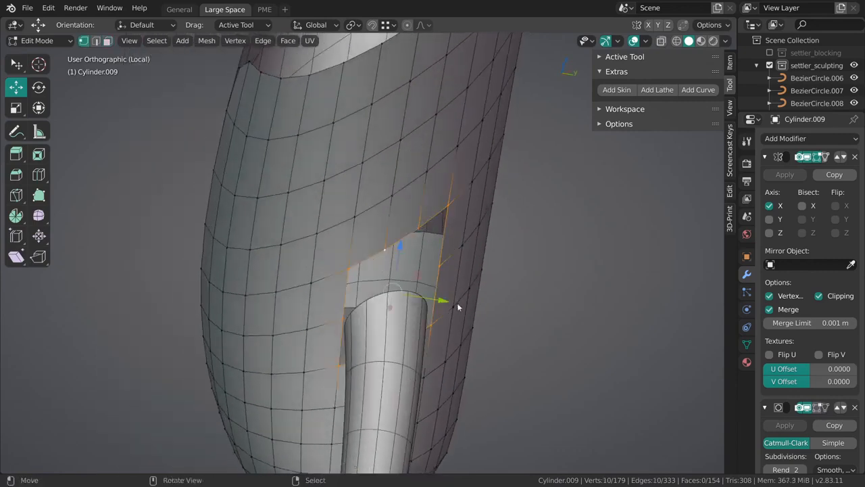
middle_drag(441, 293, 436, 226)
key(alt+a)
middle_drag(357, 257, 412, 283)
key(Tab)
click(393, 289)
key(Tab)
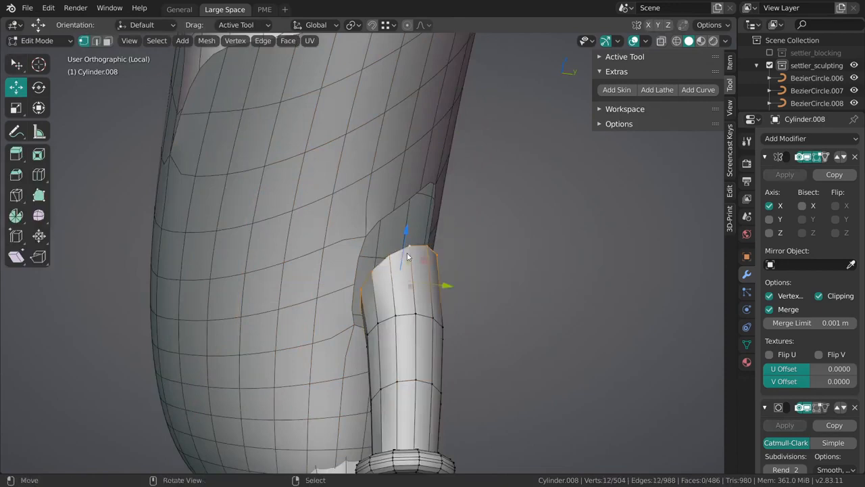
key(Tab)
middle_drag(318, 264, 349, 299)
- Bevel the horizontal torso loop on both sides of the shoulder hole into two closely spaced loops with one segment
right_click(334, 275)
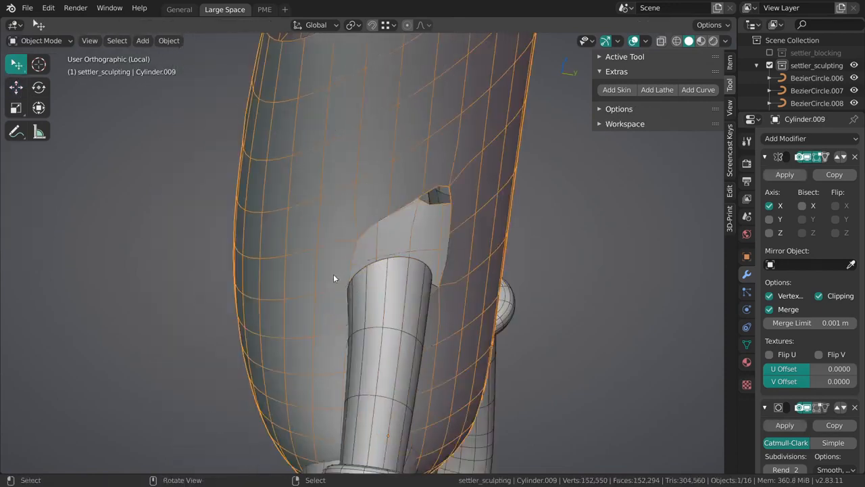
key(Tab)
alt+click(334, 286)
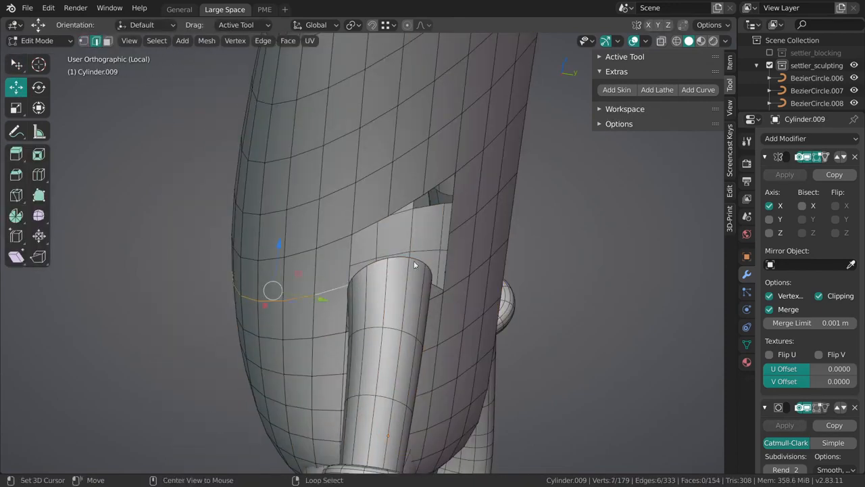
key(ctrl+b)
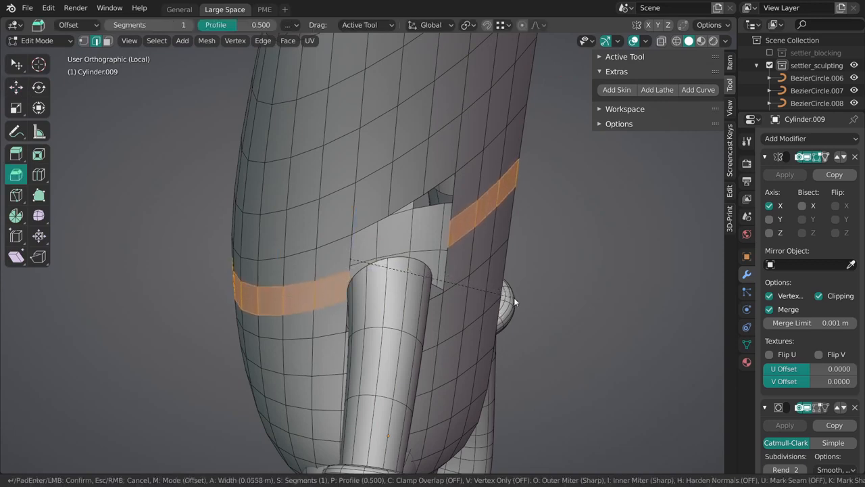
click(513, 298)
key(ctrl+z)
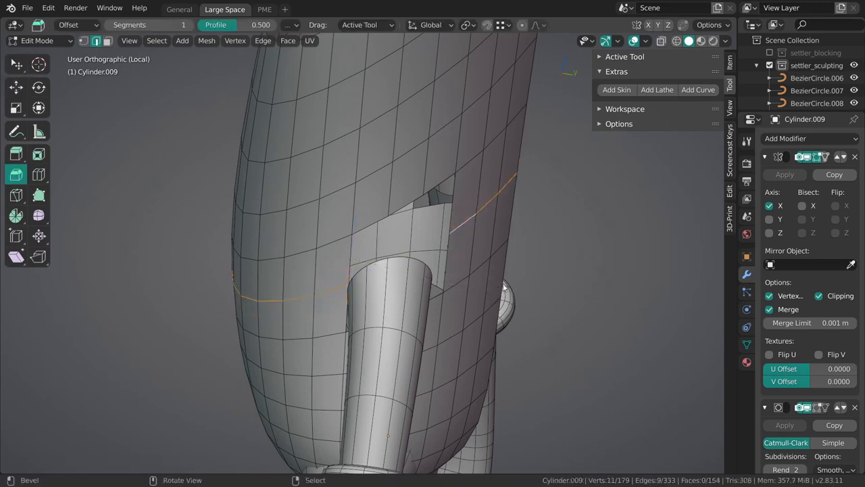
key(ctrl+b)
click(495, 273)
- Edge-slide the bevelled torso loops apart on both sides of the shoulder hole to even out their spacing
alt+click(465, 220)
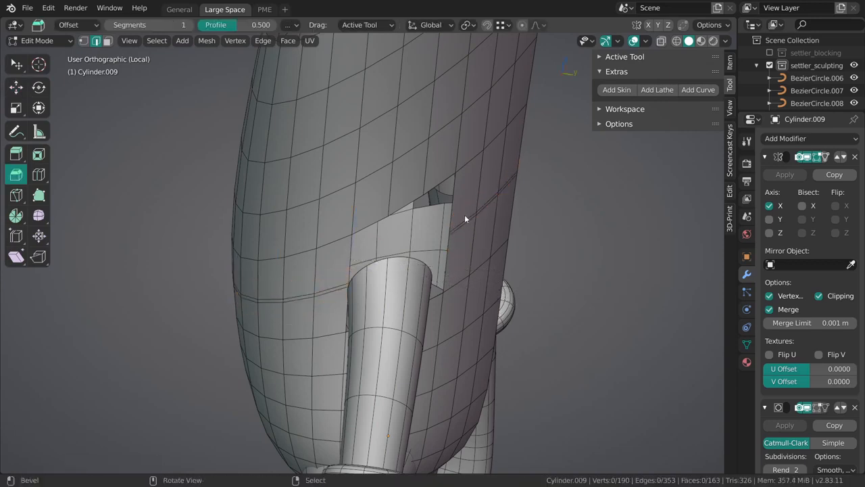
middle_drag(474, 253, 473, 241)
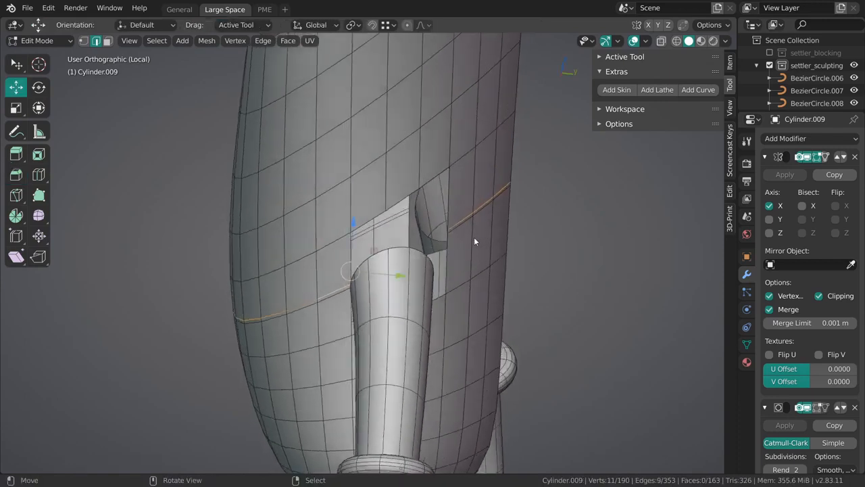
key(g)
key(g)
click(476, 232)
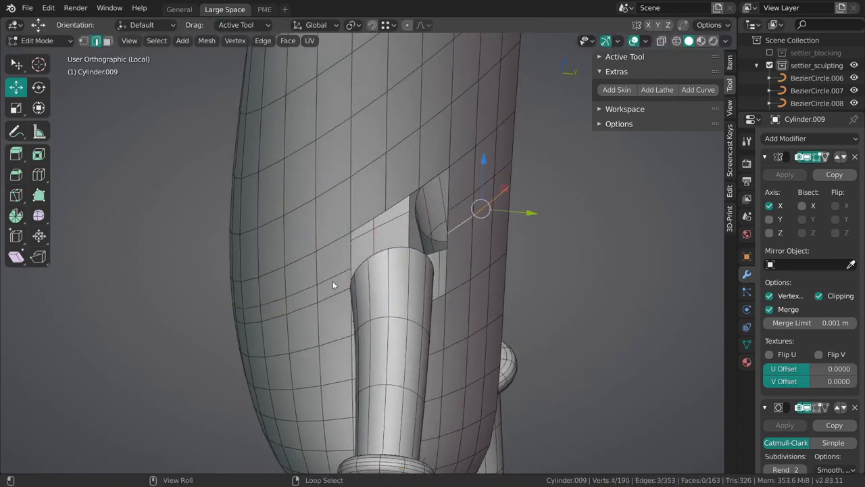
key(g)
key(g)
click(493, 265)
middle_drag(488, 284, 275, 355)
key(alt+a)
middle_drag(398, 287, 320, 269)
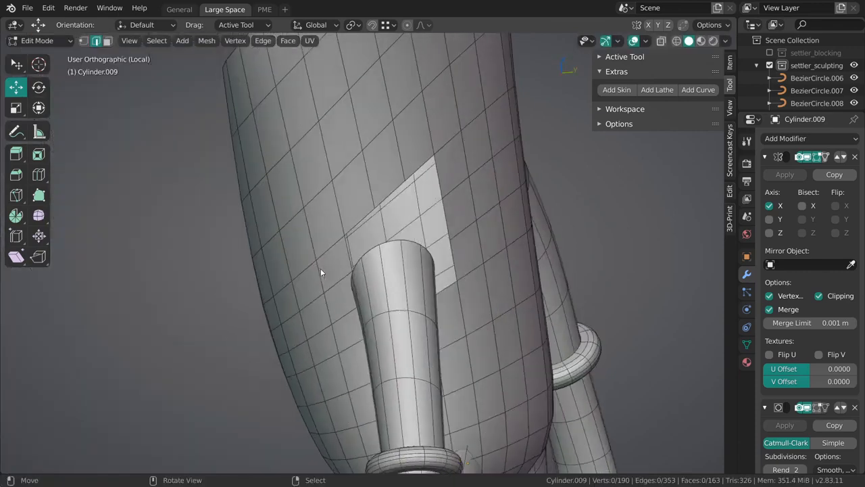
- Join the arm and leg object with the torso object into a single mesh
key(Tab)
middle_drag(379, 270, 422, 291)
key(Tab)
middle_drag(484, 282, 413, 324)
key(Tab)
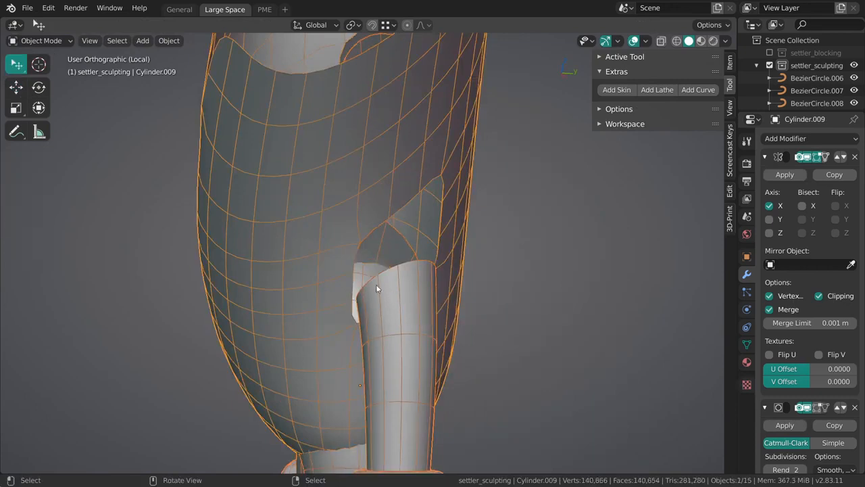
key(Tab)
- Bridge the arm's open end loop with the edge loop around the torso's shoulder hole
alt+click(406, 266)
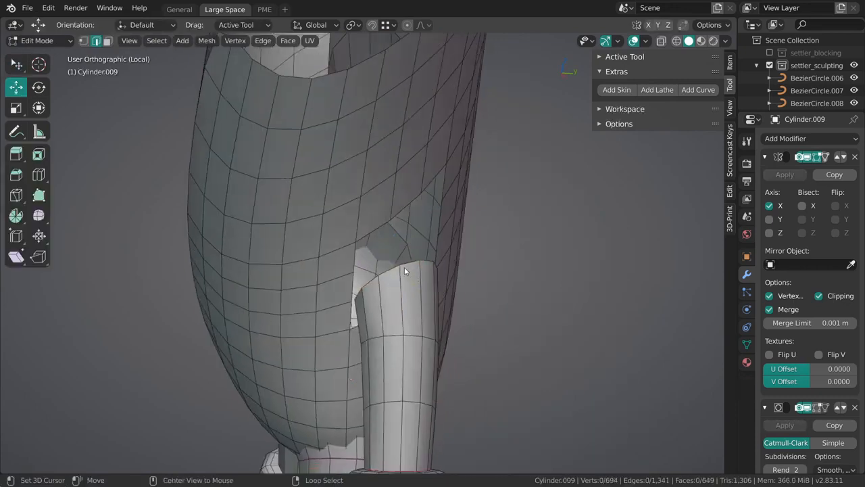
alt+shift+click(381, 220)
middle_drag(381, 223, 426, 265)
key(ctrl+e)
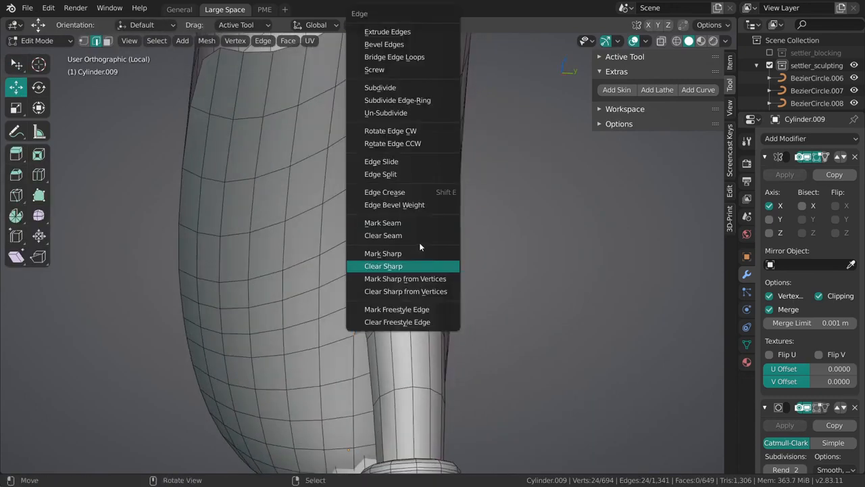
click(405, 57)
key(alt+a)
middle_drag(456, 322, 376, 273)
- Edge-slide the torso edges around the top of the bridged shoulder to round off its outline
scroll(406, 281, up, 2)
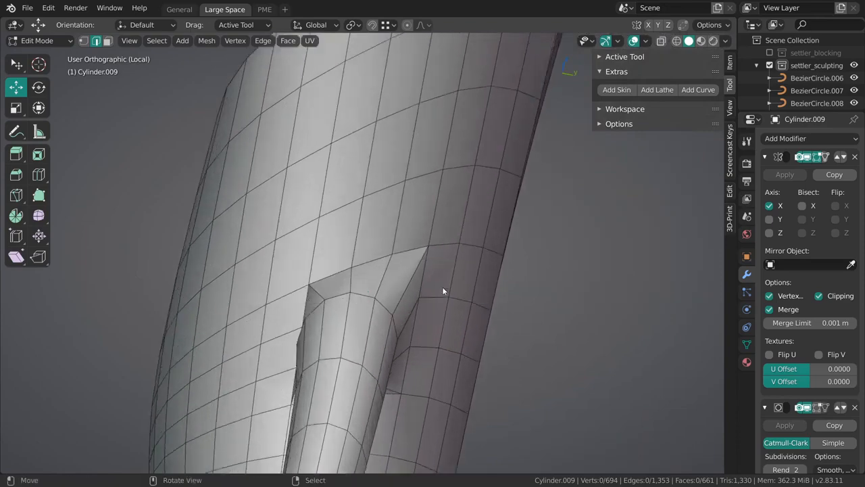
key(g)
key(g)
click(446, 292)
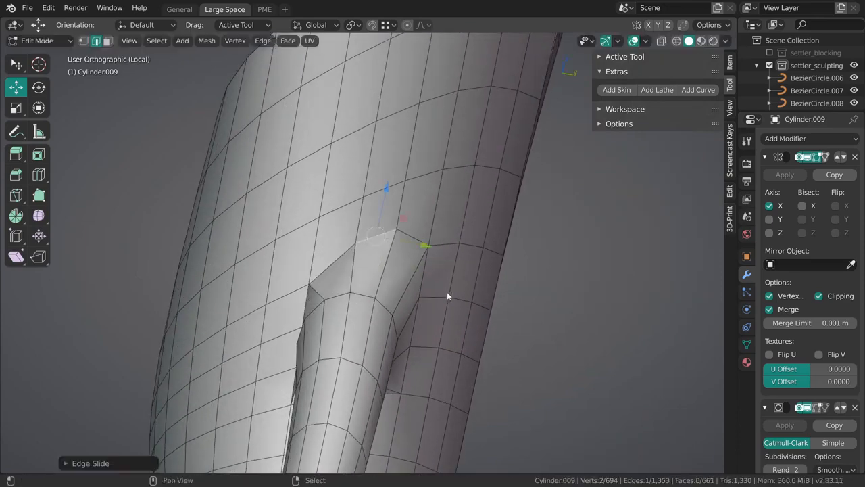
middle_drag(447, 291, 460, 274)
key(g)
key(g)
click(451, 282)
key(g)
key(g)
click(386, 241)
- Reposition the armpit vertex beneath the bridged shoulder in the front view
key(1)
middle_drag(400, 255, 489, 324)
right_click(346, 267)
key(KP_1)
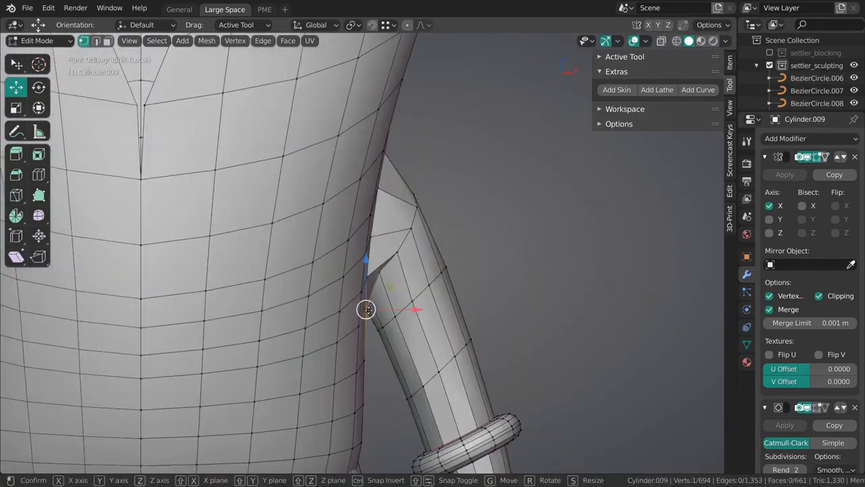
- Edge-slide the arm's first edge loop below the shoulder bridge farther down the arm to even out the face lengths
key(alt+a)
shift+middle_drag(420, 302, 416, 290)
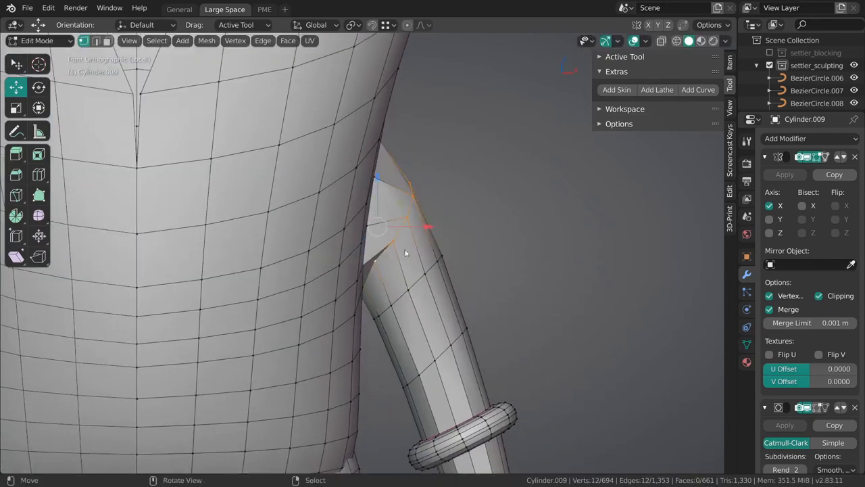
key(g)
key(g)
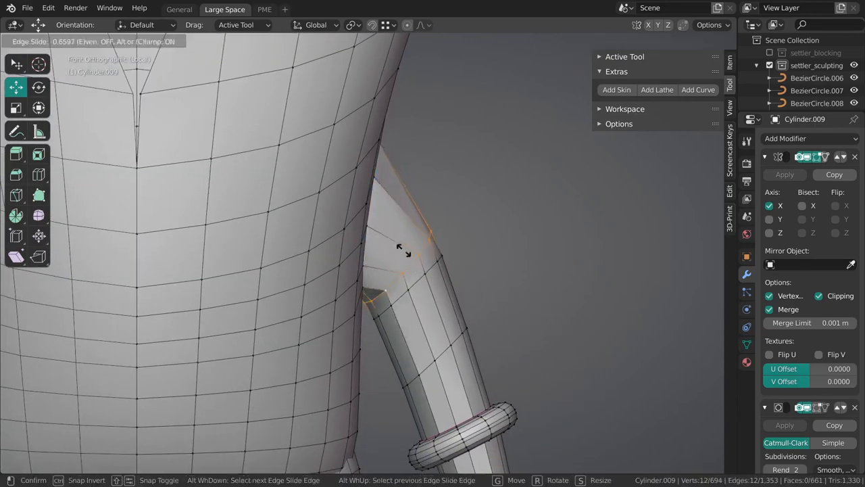
click(402, 249)
mouse_move(401, 249)
middle_down()
mouse_move(394, 217)
mouse_move(389, 245)
middle_up()
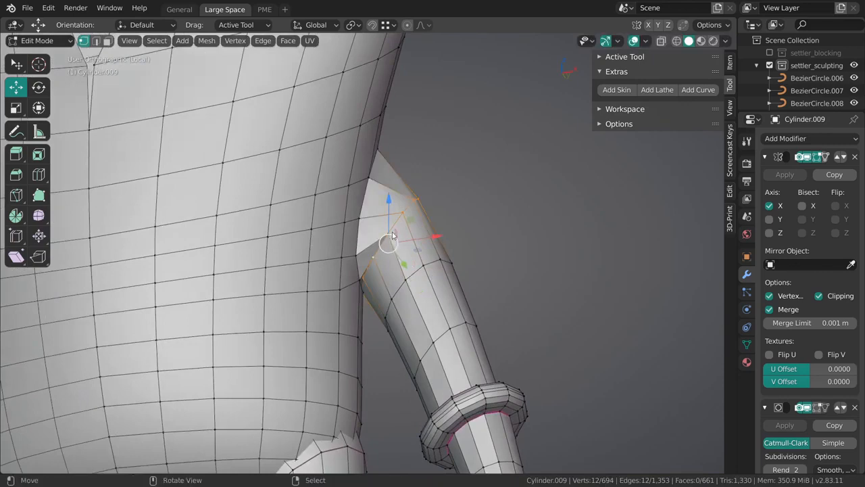
key(g)
key(g)
click(405, 259)
- Add one loop cut through the stretched faces between the torso and the arm
key(alt+a)
key(ctrl+r)
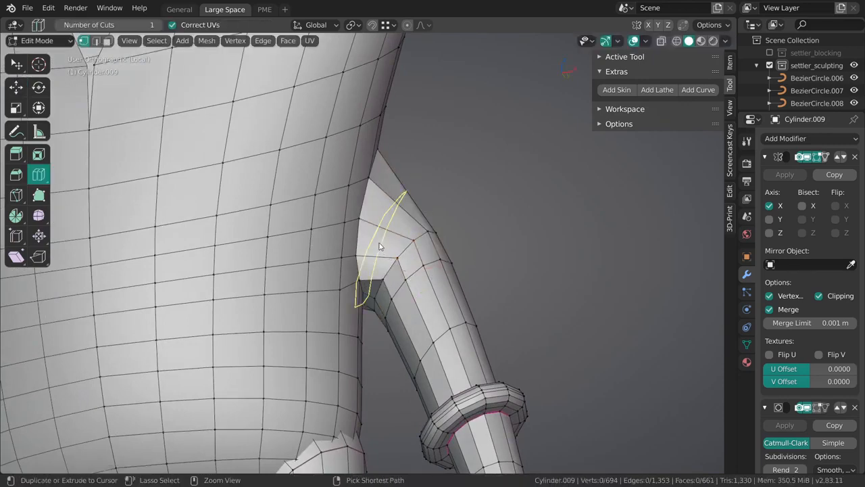
drag(380, 246, 388, 240)
key(alt+a)
middle_drag(388, 240, 338, 232)
- Switch to Sculpt Mode and reshape the shoulder transition with the Grab brush
key(ctrl+Tab)
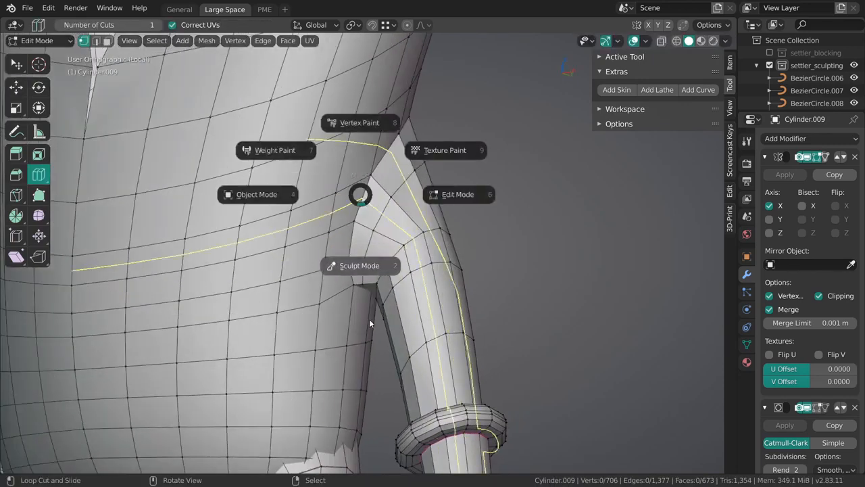
click(369, 323)
scroll(370, 323, down, 3)
scroll(386, 209, up, 5)
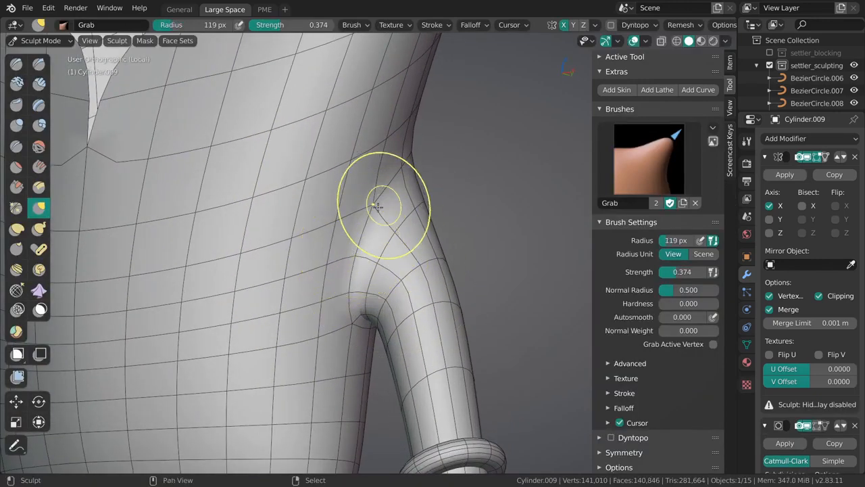
drag(395, 183, 392, 186)
middle_drag(392, 186, 458, 183)
middle_drag(414, 208, 362, 215)
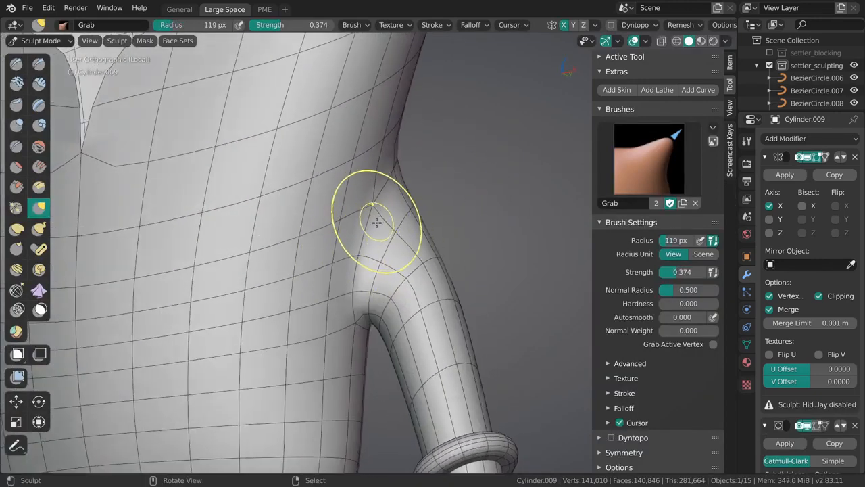
- Sculpt the shoulder joint with the Clay brush, setting its radius to 162 px and its strength to 0.555
key(c)
key(f)
click(393, 184)
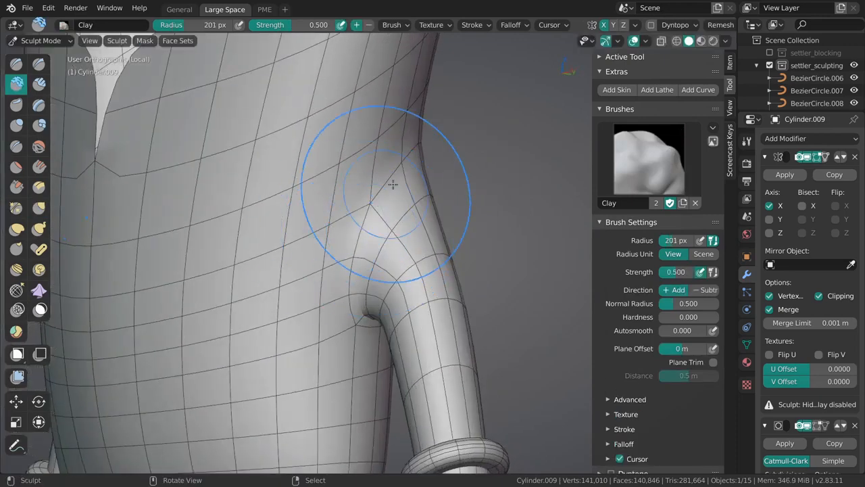
key(shift+f)
click(405, 230)
middle_drag(420, 229, 424, 138)
key(shift+f)
click(378, 231)
key(f)
click(377, 232)
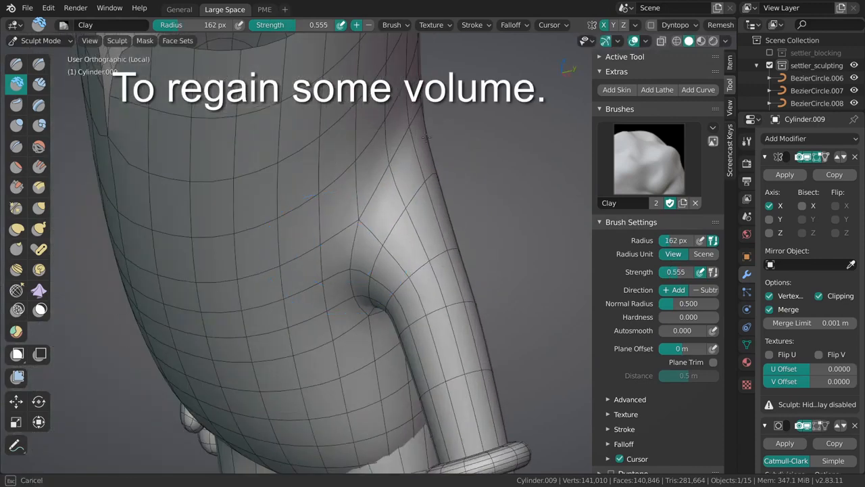
- Build up volume around the side and back of the shoulder joint with the Clay brush
mouse_move(446, 240)
middle_down()
mouse_move(297, 284)
mouse_move(335, 220)
middle_up()
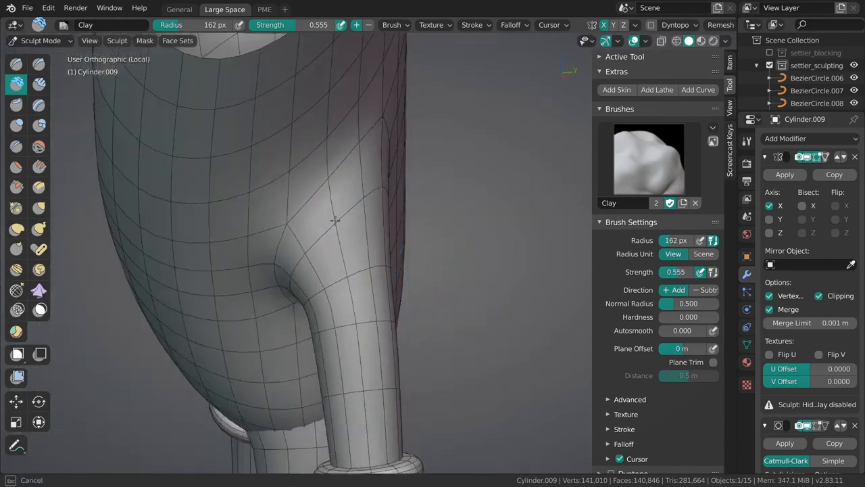
middle_drag(369, 263, 387, 142)
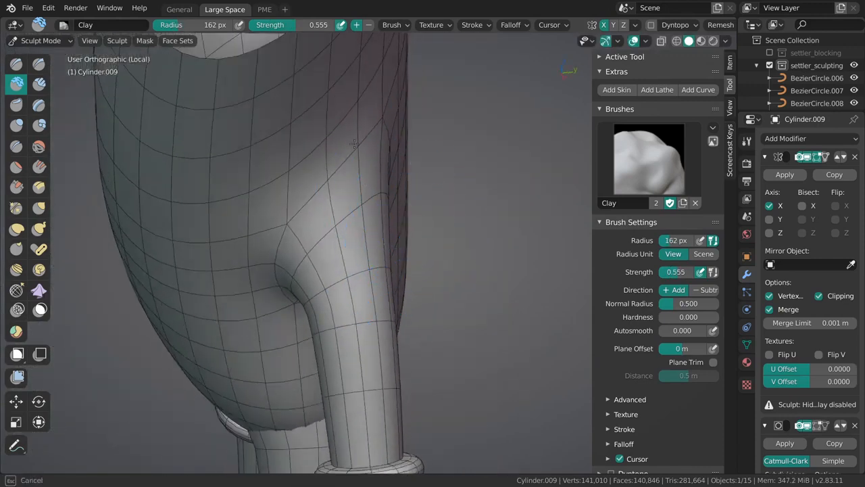
mouse_move(354, 185)
middle_down()
mouse_move(347, 231)
mouse_move(411, 218)
middle_up()
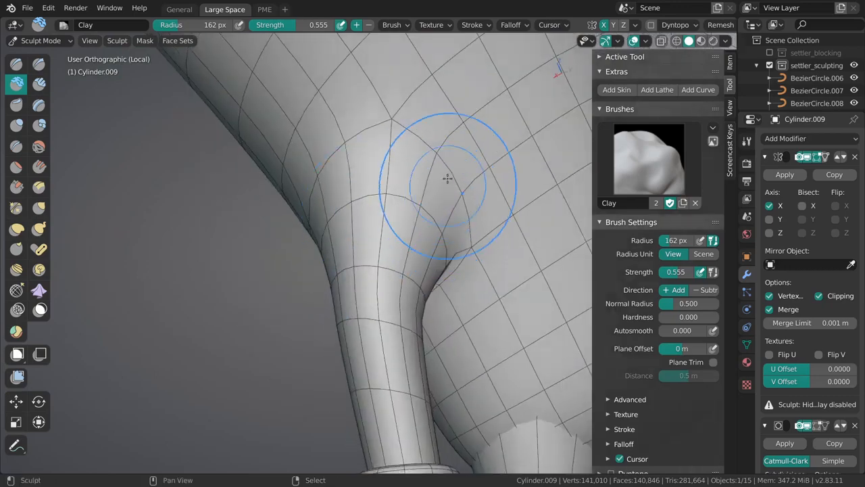
mouse_move(468, 323)
middle_down()
mouse_move(437, 263)
mouse_move(426, 284)
mouse_move(357, 232)
mouse_move(406, 203)
middle_up()
scroll(435, 155, down, 8)
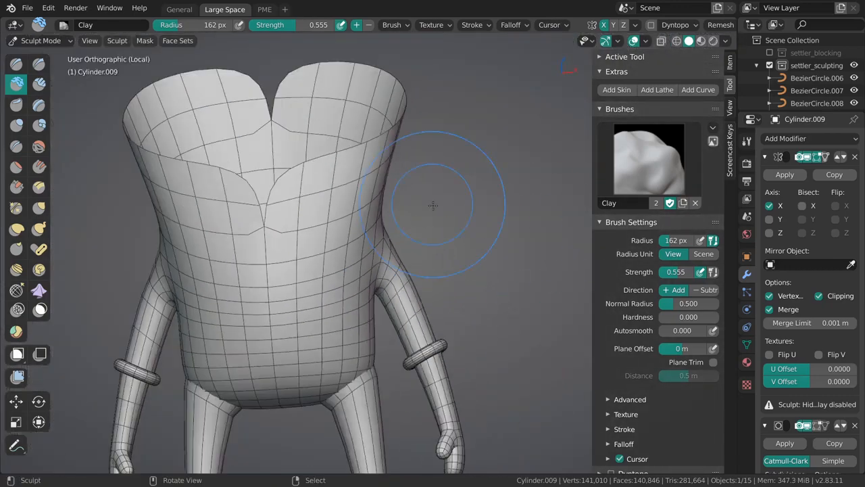
- Try the Use Deform Only sculpt option on the character and switch it back off
key(ctrl+Tab)
shift+scroll(390, 291, down, 5)
click(390, 291)
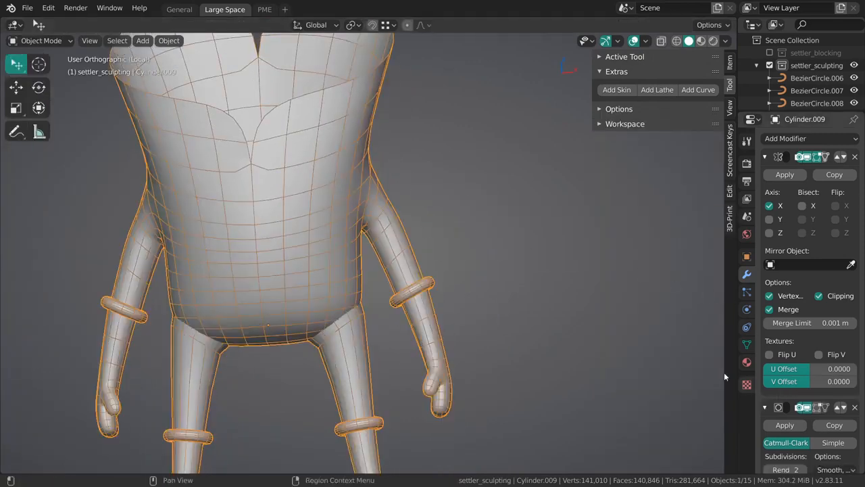
key(ctrl+Tab)
click(471, 196)
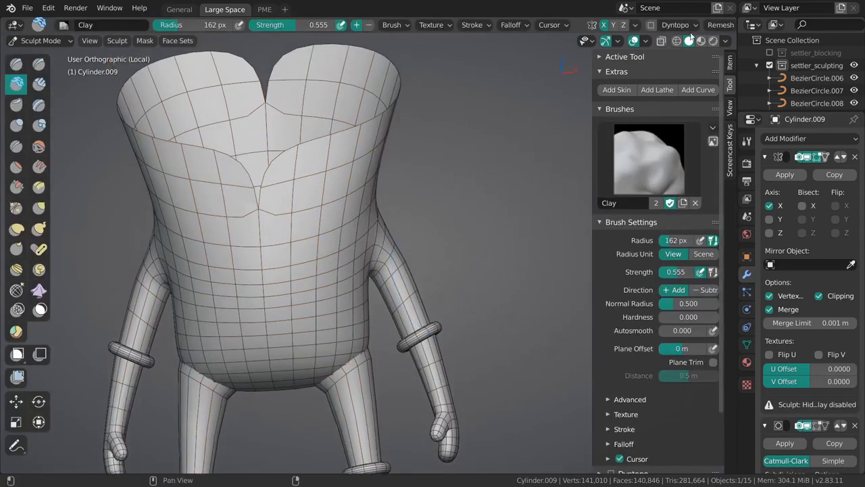
click(720, 24)
scroll(676, 24, down, 2)
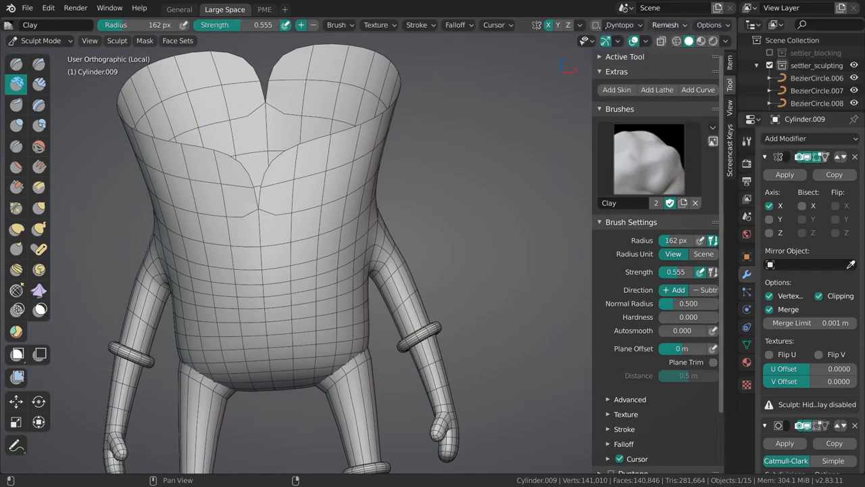
click(703, 25)
click(769, 78)
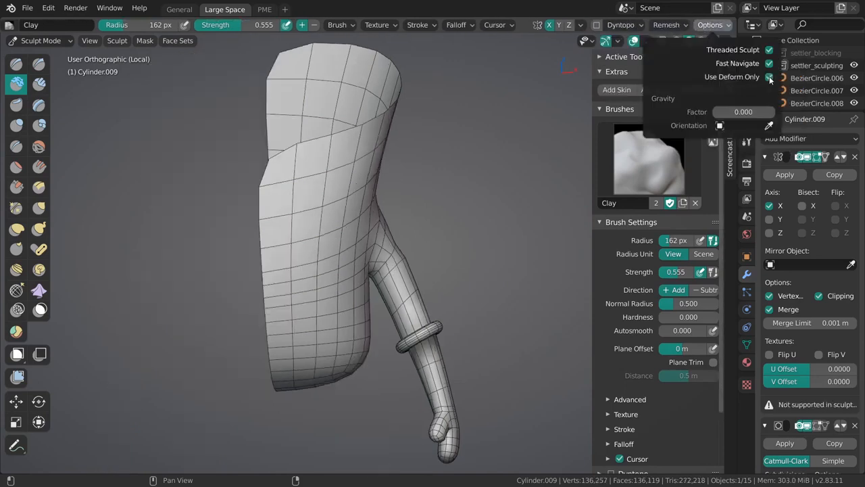
click(769, 78)
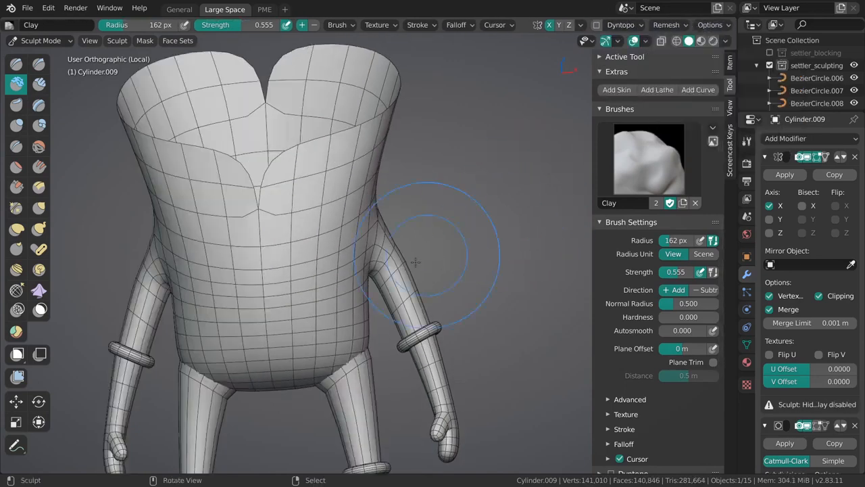
- Add the Use Deform Only sculpt option to the Quick Favorites
click(710, 25)
right_click(476, 207)
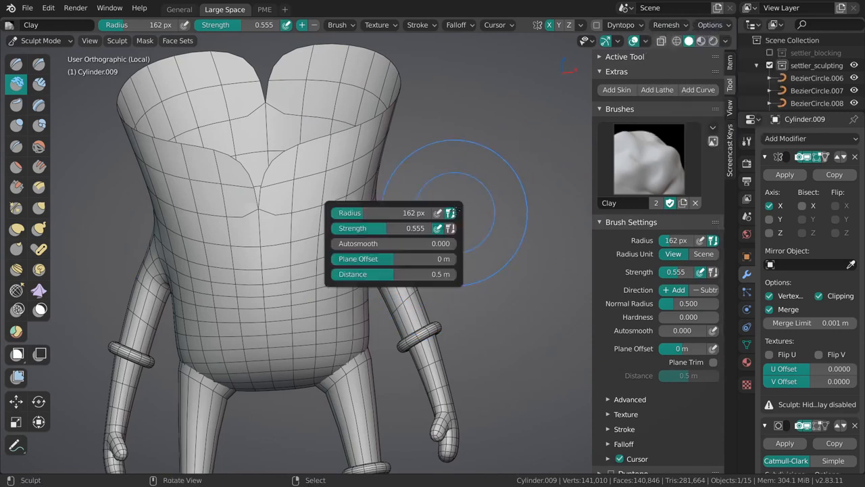
click(710, 25)
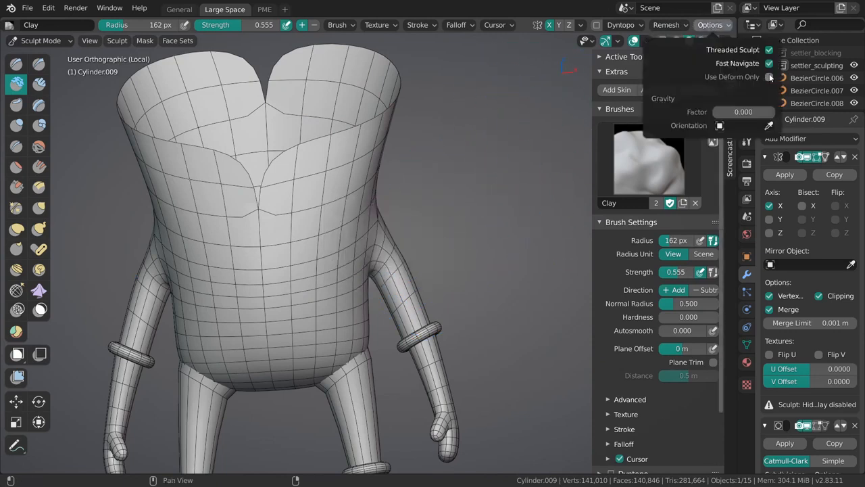
right_click(769, 78)
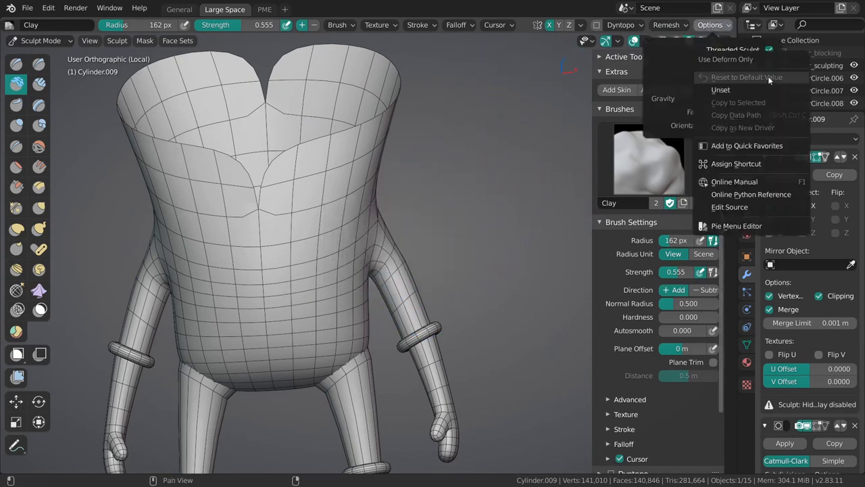
click(738, 150)
middle_drag(439, 246, 443, 244)
right_click(438, 243)
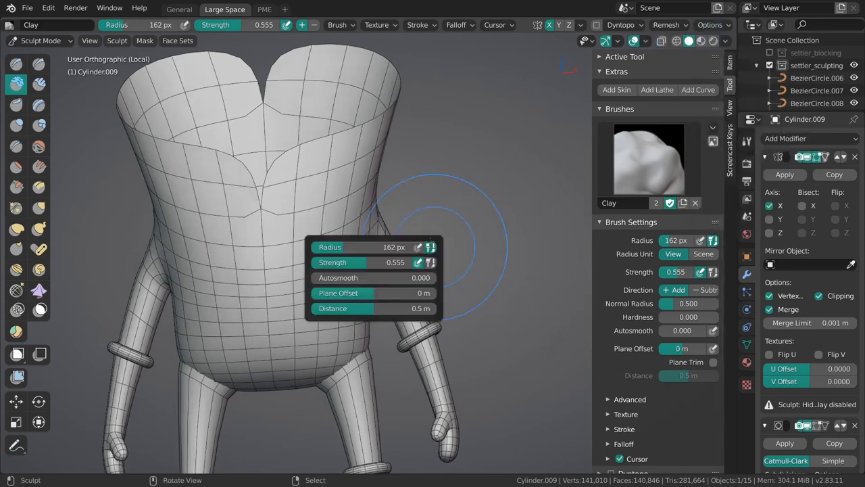
click(726, 27)
click(727, 28)
click(726, 28)
right_click(768, 80)
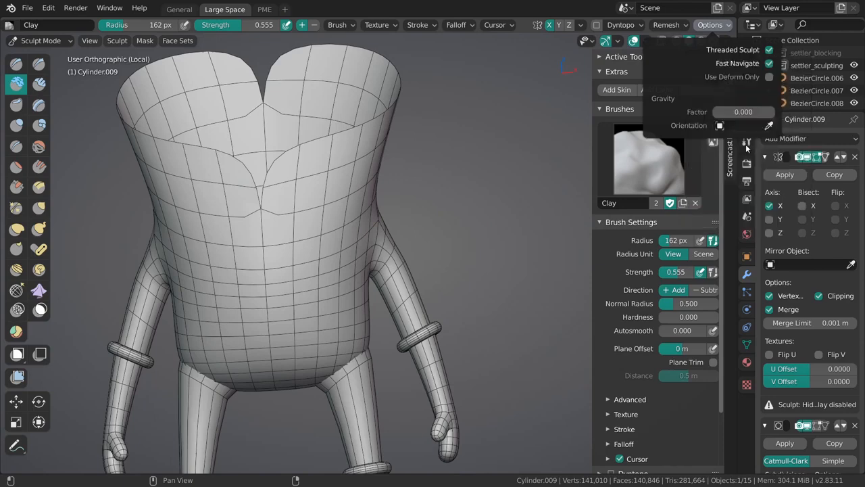
- Reshape the outer silhouette of the shoulder with the Grab brush, reducing its radius to 139 px
middle_drag(467, 236, 411, 257)
shift+middle_drag(399, 220, 378, 221)
scroll(378, 221, up, 5)
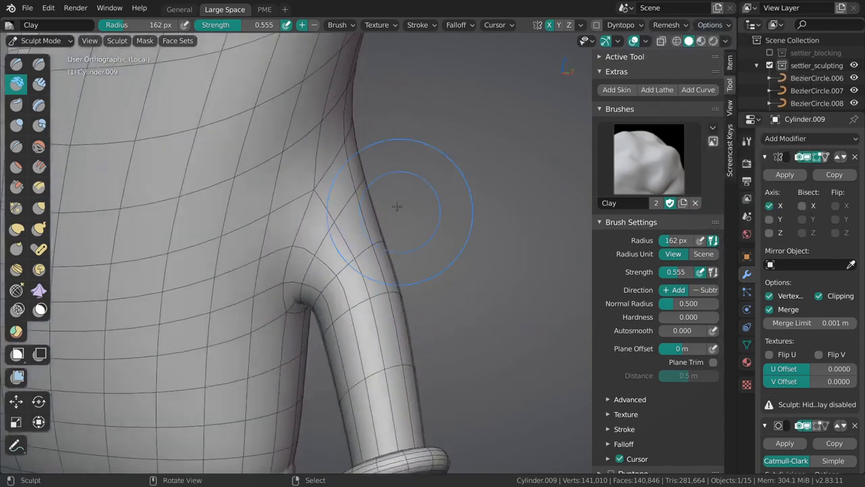
key(g)
scroll(412, 223, up, 1)
drag(427, 221, 428, 213)
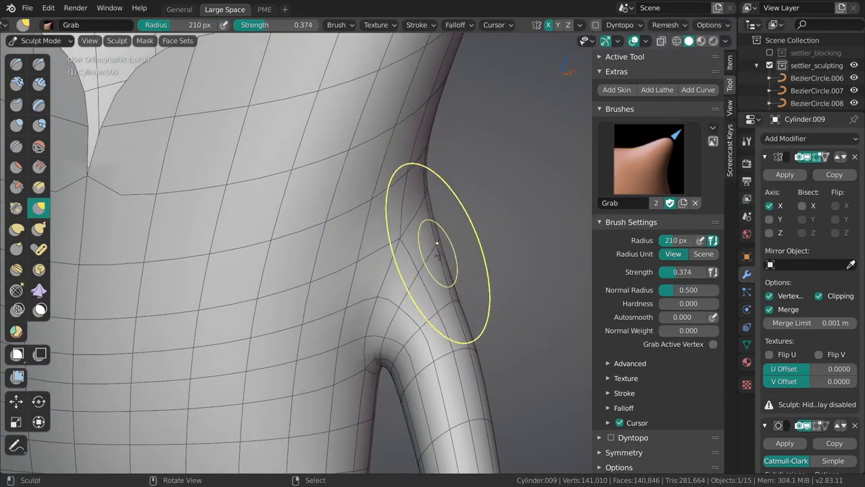
key(f)
click(411, 232)
mouse_move(438, 243)
ctrl+middle_down()
mouse_move(440, 216)
mouse_move(441, 276)
ctrl+middle_up()
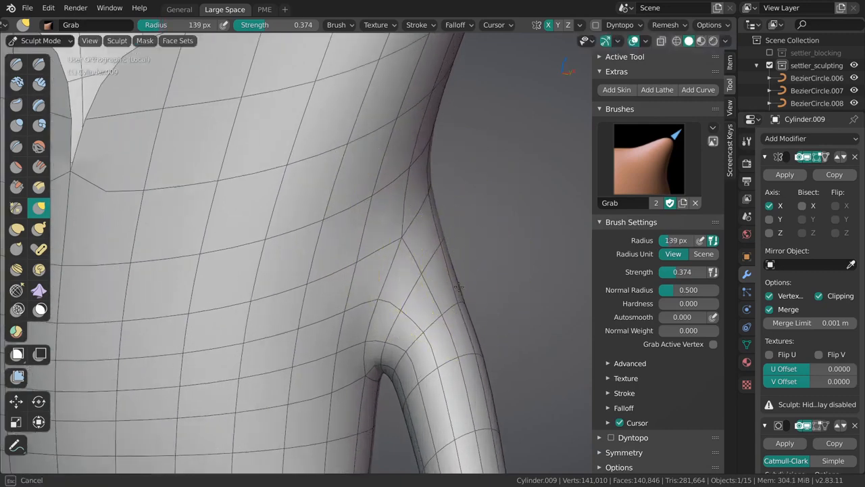
drag(456, 280, 463, 284)
- Reshape the back of the shoulder and armpit with the Grab brush, adjusting its radius between the strokes
middle_drag(464, 284, 314, 272)
middle_drag(460, 250, 362, 236)
ctrl+middle_drag(362, 237, 362, 210)
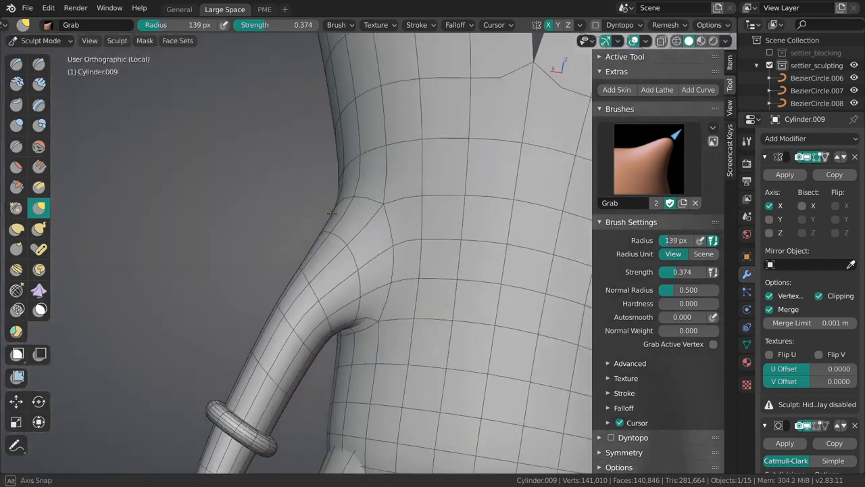
key(f)
click(404, 228)
drag(343, 228, 353, 218)
key(f)
click(338, 246)
mouse_move(357, 263)
shift+middle_down()
mouse_move(362, 231)
mouse_move(341, 233)
shift+middle_up()
key(f)
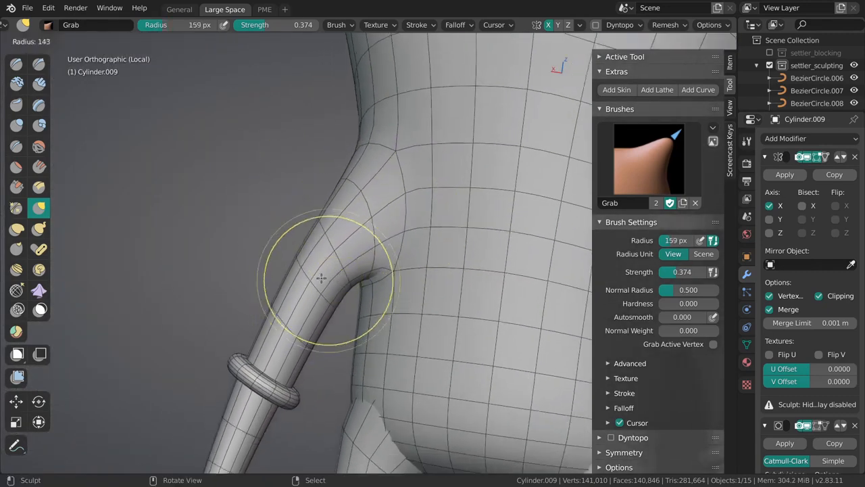
click(322, 278)
- Shape the upper arm just below the front of the shoulder with the Grab brush at a 135 px radius
key(f)
mouse_move(326, 277)
shift+middle_down()
mouse_move(367, 290)
mouse_move(379, 251)
mouse_move(410, 222)
shift+middle_up()
click(347, 291)
key(f)
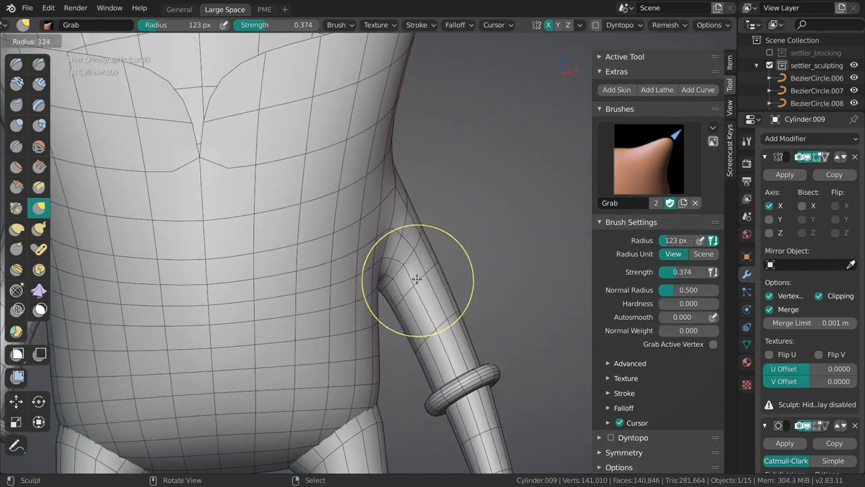
click(412, 289)
key(f)
click(426, 281)
drag(421, 276, 432, 252)
middle_drag(433, 252, 404, 273)
- Turn on the Use Deform Only option in Sculpt Mode
key(Tab)
middle_drag(472, 292, 438, 258)
key(ctrl+Tab)
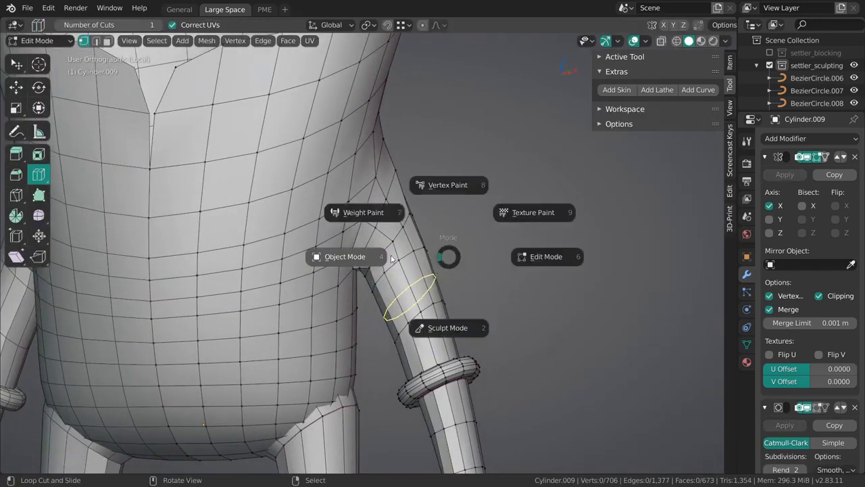
click(448, 329)
click(724, 24)
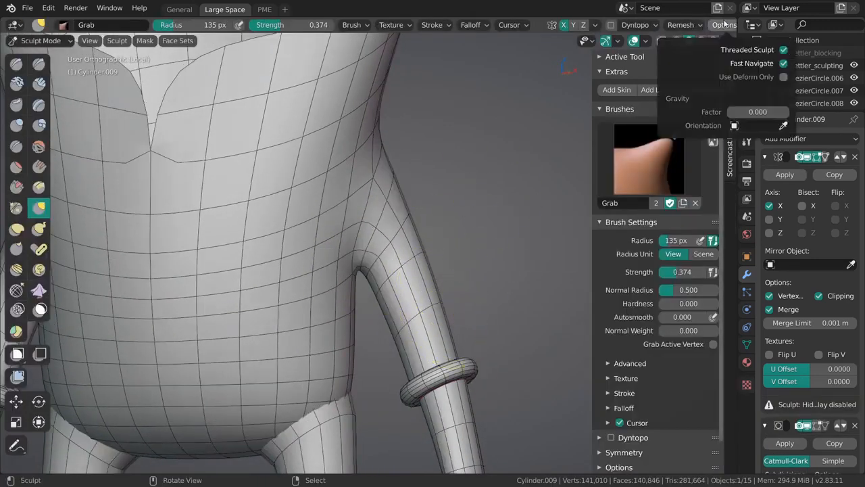
click(782, 78)
mouse_move(436, 272)
middle_down()
mouse_move(411, 261)
mouse_move(351, 261)
middle_up()
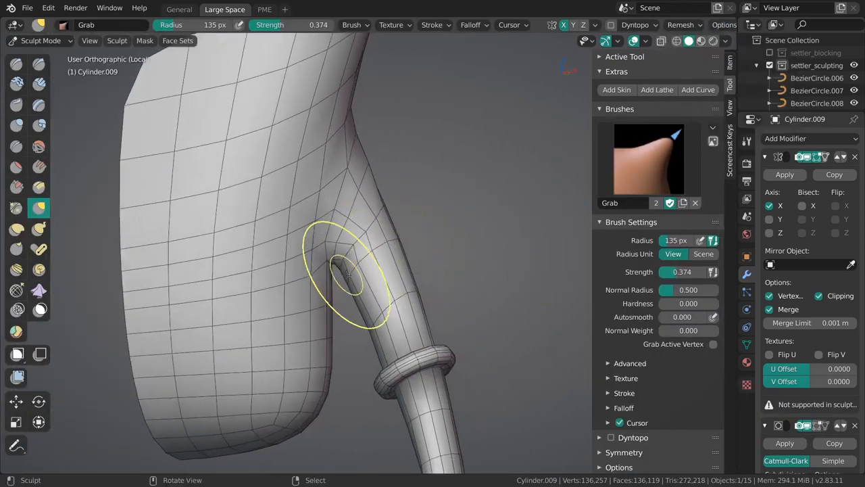
- Add two loop cuts around the upper arm between the shoulder and the arm ring in Edit Mode
key(Tab)
drag(397, 274, 394, 266)
middle_drag(394, 266, 397, 246)
drag(396, 243, 403, 260)
- Edge-slide an upper-arm loop to even out its spacing and add another loop cut just above the arm ring
key(shift+space)
key(g)
key(g)
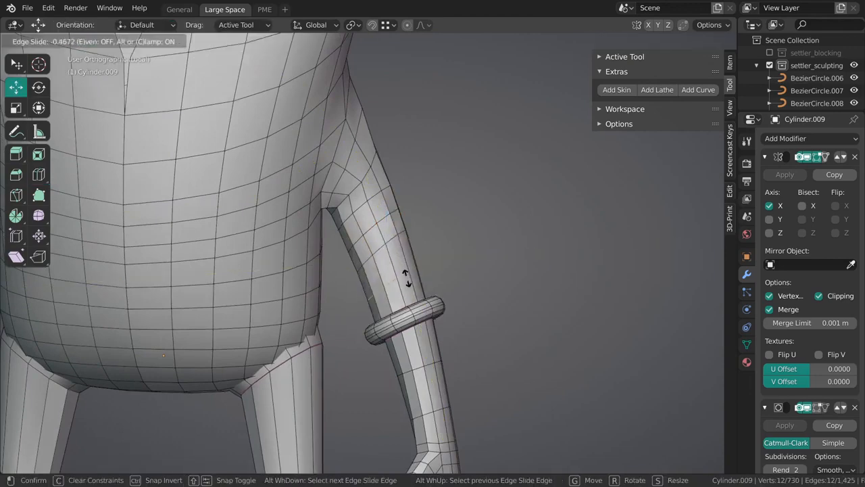
click(404, 274)
drag(414, 290, 415, 292)
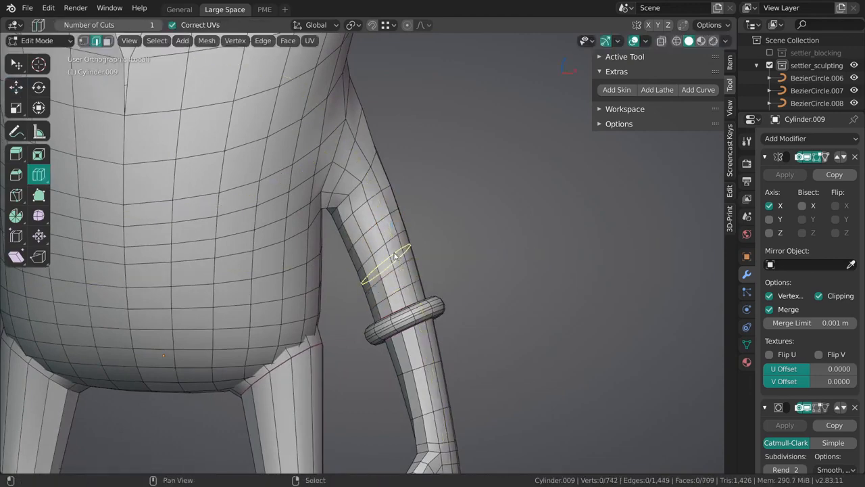
- In Sculpt Mode, relax the front of the shoulder and armpit with the Topology brush at a 112 px radius
middle_drag(356, 270, 383, 214)
key(ctrl+Tab)
click(401, 347)
click(16, 290)
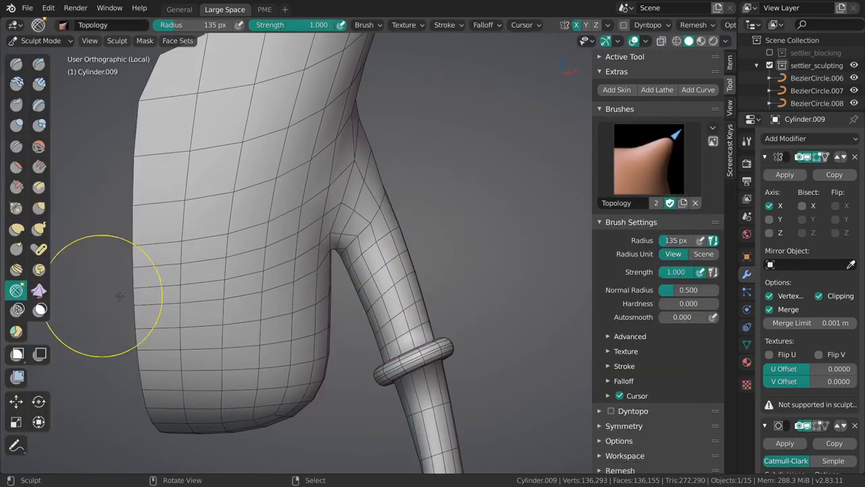
key(f)
click(367, 234)
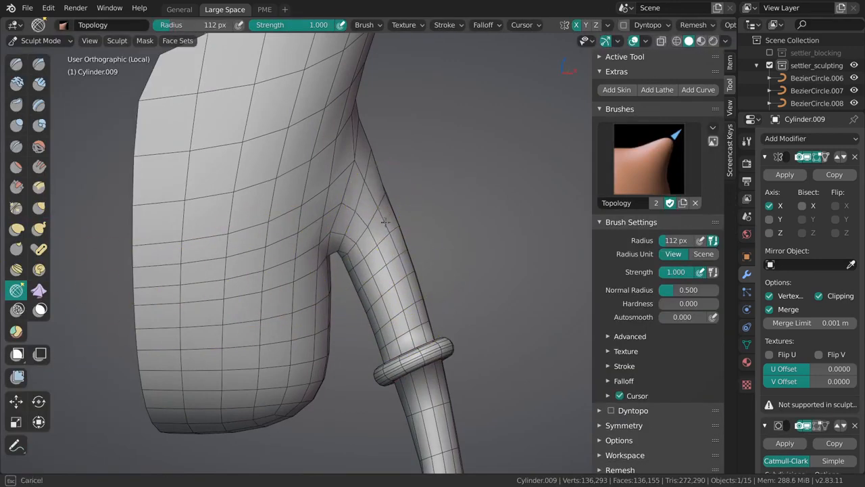
drag(366, 172, 377, 248)
- Relax the topology behind the shoulder with the Topology brush at a 170 px radius
middle_drag(427, 226, 344, 166)
key(f)
click(361, 158)
middle_drag(418, 251, 342, 227)
drag(339, 231, 355, 214)
mouse_move(356, 213)
middle_down()
mouse_move(290, 261)
mouse_move(396, 251)
mouse_move(418, 190)
middle_up()
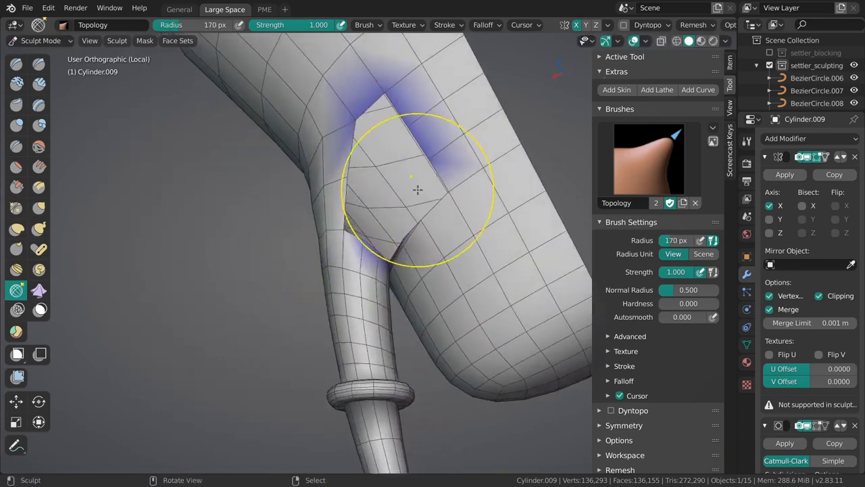
- Show all hidden faces and relax the topology around the back of the armpit at radii of 106 and 84 px
key(alt+w)
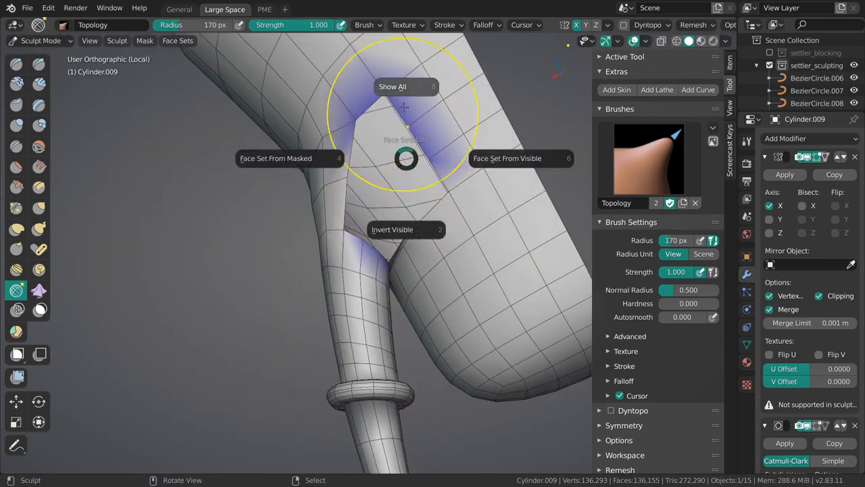
click(404, 100)
mouse_move(402, 139)
middle_down()
mouse_move(421, 194)
mouse_move(409, 219)
middle_up()
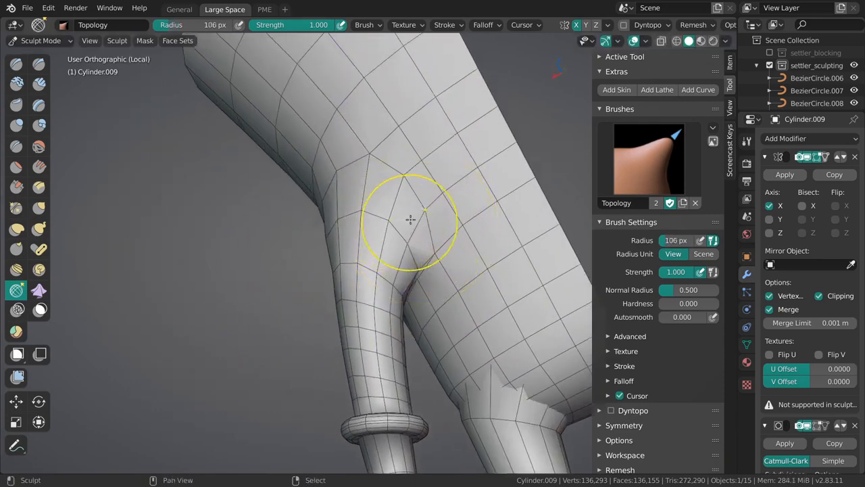
middle_drag(406, 256, 363, 237)
middle_drag(420, 242, 385, 229)
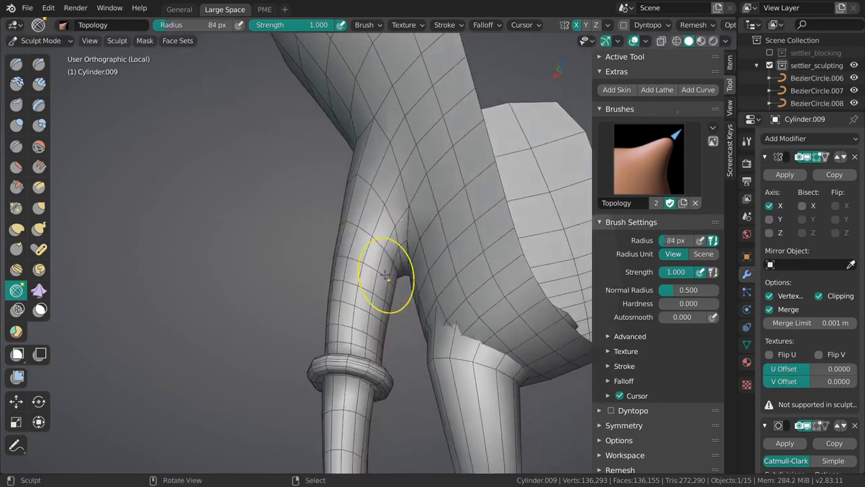
middle_drag(384, 274, 466, 317)
middle_drag(363, 269, 379, 230)
- Relax the edge flow on the upper arm above the arm ring at a 122 px radius
key(f)
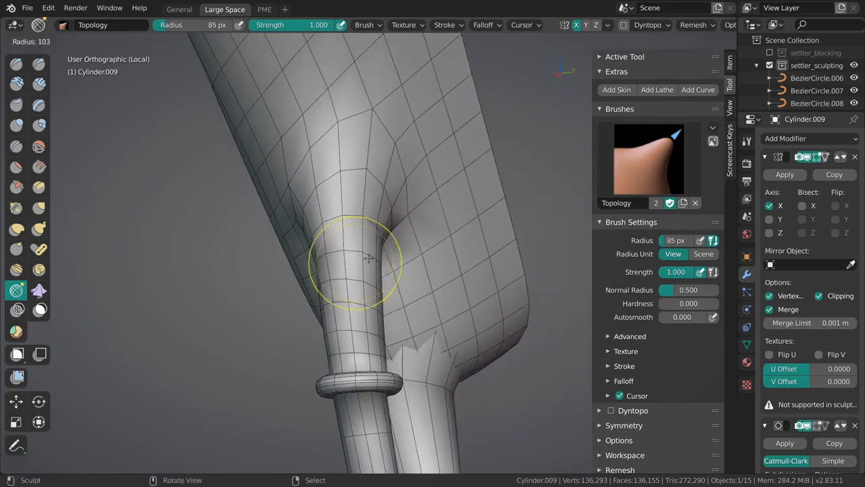
click(408, 264)
middle_drag(352, 282, 446, 218)
drag(379, 278, 386, 295)
middle_drag(387, 297, 430, 284)
- Even out the topology where the front of the upper arm meets the torso, using a radius of about 87 px
key(f)
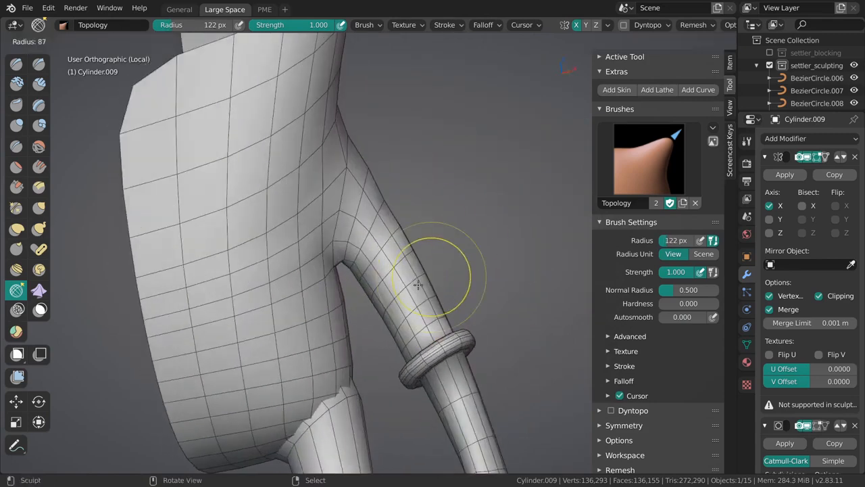
click(419, 284)
drag(378, 247, 369, 220)
middle_drag(380, 222, 360, 205)
middle_drag(337, 147, 403, 250)
- Try relaxing the torso's front center edge with the Topology brush at a 107 px radius, and undo the stroke
key(f)
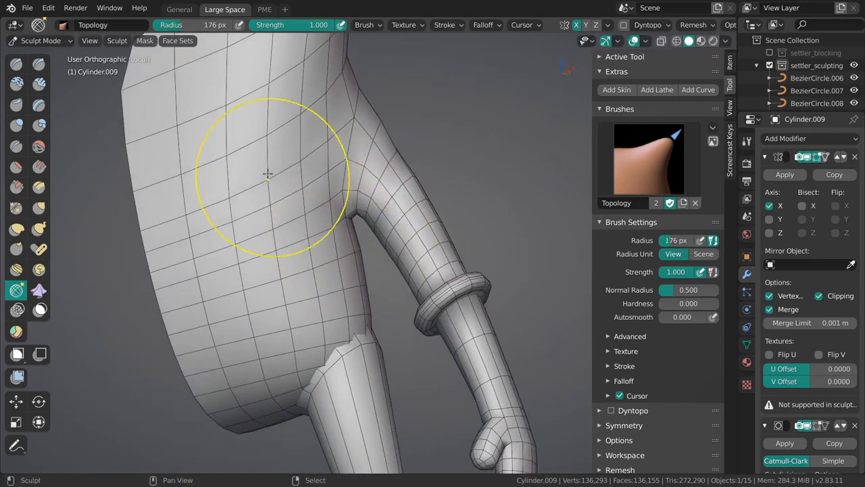
click(255, 214)
middle_drag(255, 214, 273, 200)
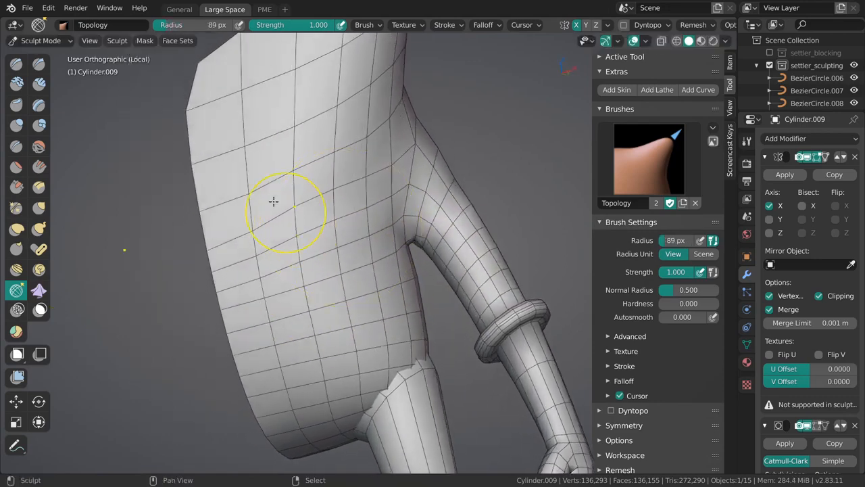
key(f)
click(236, 257)
drag(236, 256, 245, 319)
key(ctrl+z)
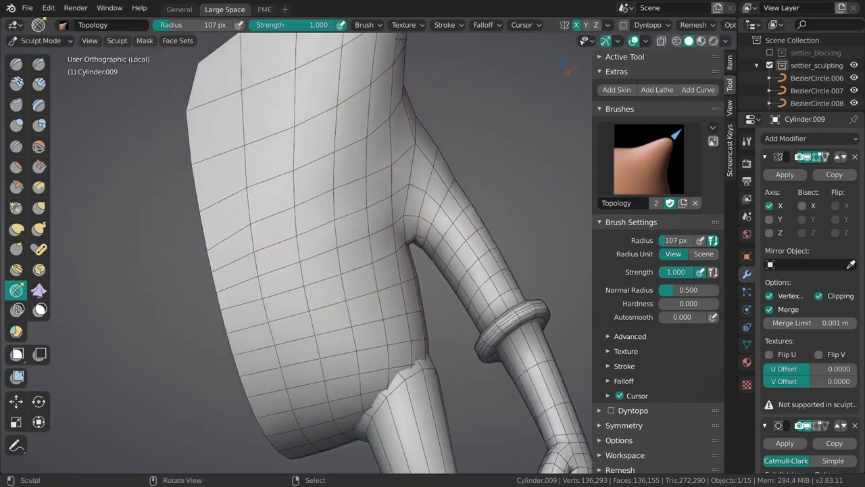
- Turn on Mesh Boundary Auto-masking for the brush and relax the torso beside the front center edge at a 173 px radius
click(364, 24)
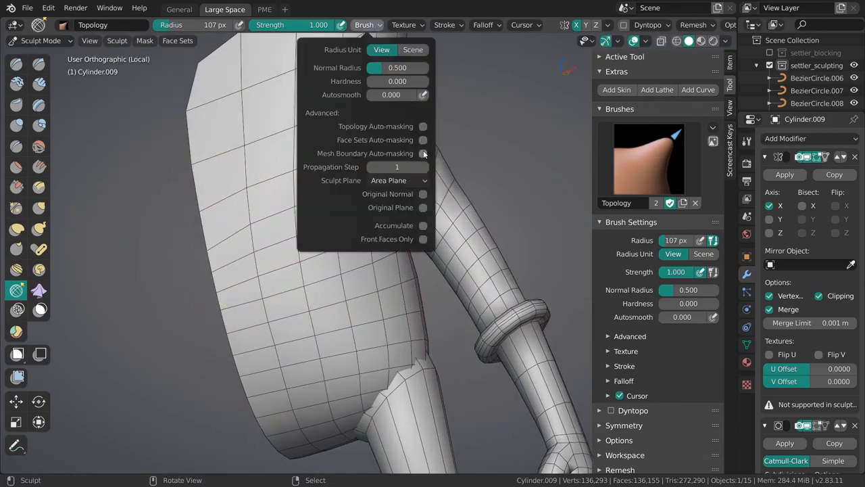
key(f)
click(238, 261)
drag(238, 261, 245, 320)
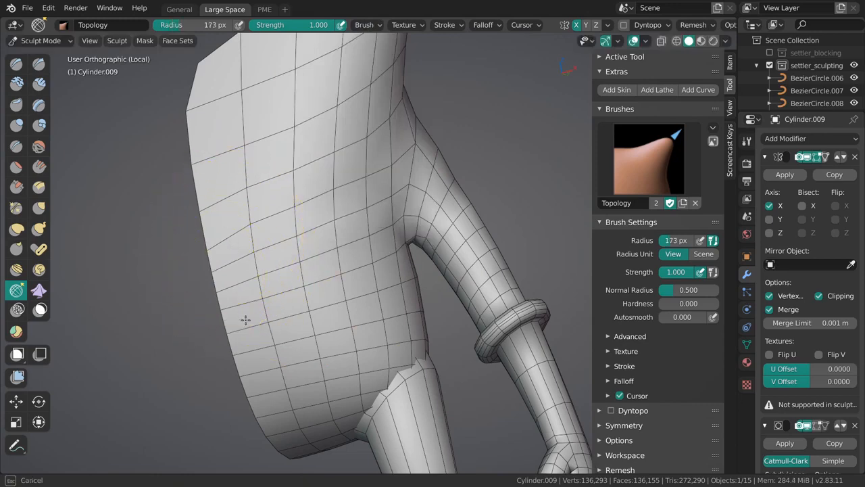
drag(235, 228, 272, 215)
- Relax the upper front of the torso with the Topology brush at a 126 px radius
shift+middle_drag(285, 167, 286, 225)
key(f)
click(265, 223)
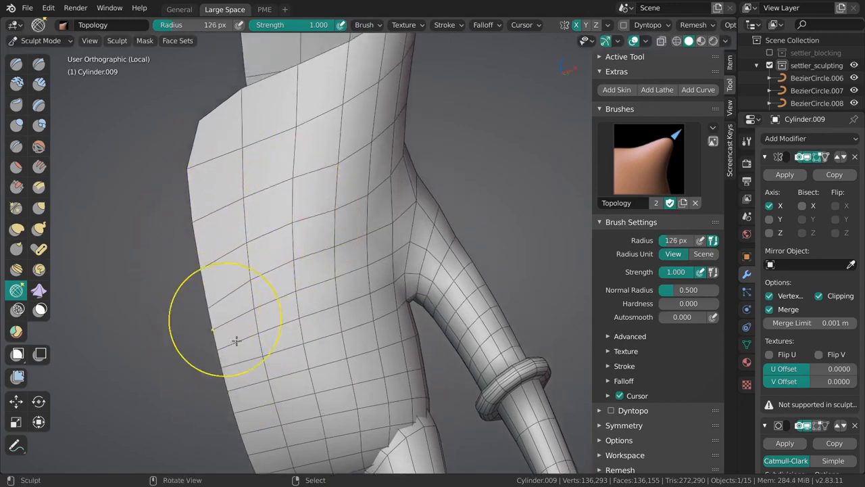
middle_drag(236, 340, 288, 220)
- In Edit Mode, move the torso's center edge loop along X onto the mirror plane to close the center gap
key(Tab)
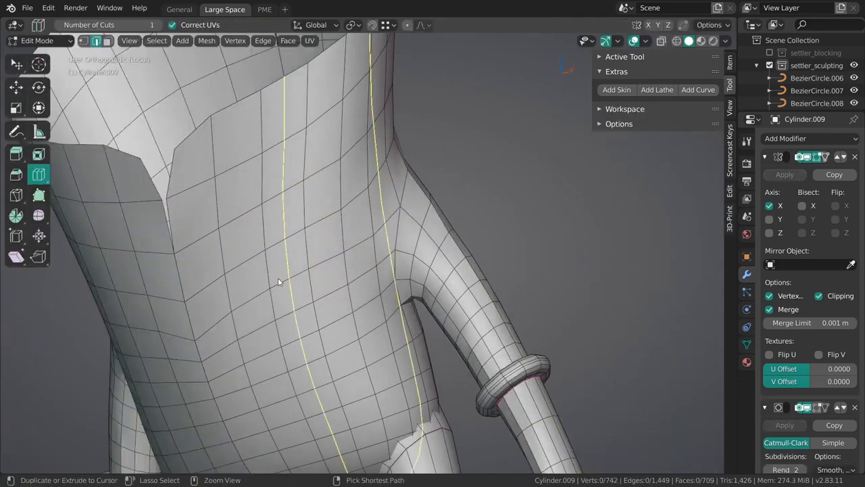
ctrl+middle_drag(277, 282, 280, 311)
middle_drag(280, 257, 358, 221)
key(w)
alt+click(277, 251)
middle_drag(277, 251, 355, 219)
key(shift+space)
key(g)
drag(360, 272, 372, 256)
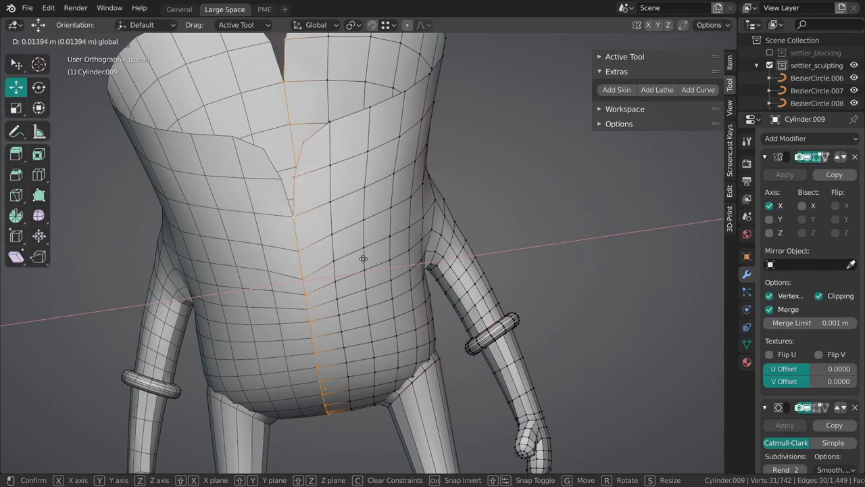
click(342, 218)
key(alt+a)
middle_drag(341, 218, 323, 195)
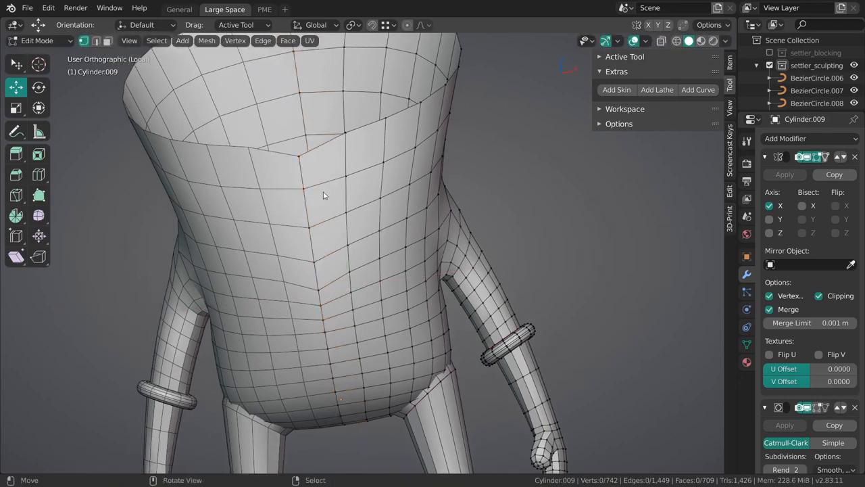
- Raise the front and back center vertices of the torso's upper opening slightly along Z
drag(294, 129, 290, 115)
shift+middle_drag(317, 115, 355, 266)
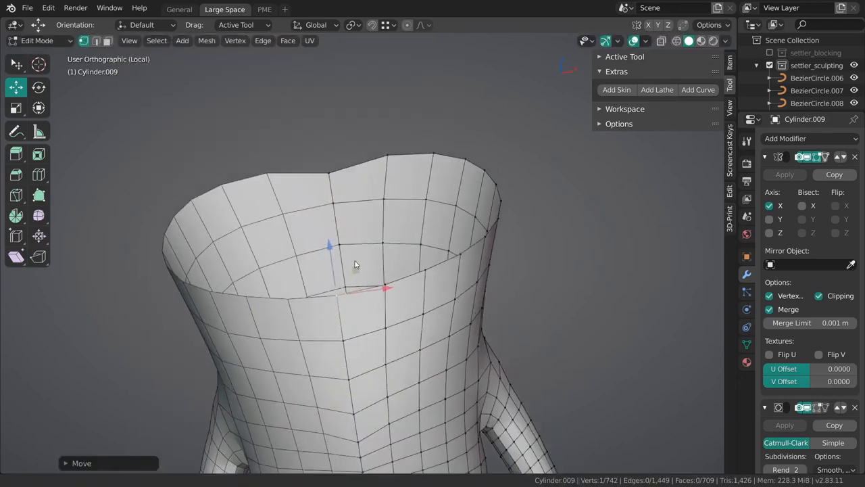
right_click(334, 177)
drag(327, 156, 324, 142)
key(alt+a)
shift+middle_drag(398, 308, 376, 222)
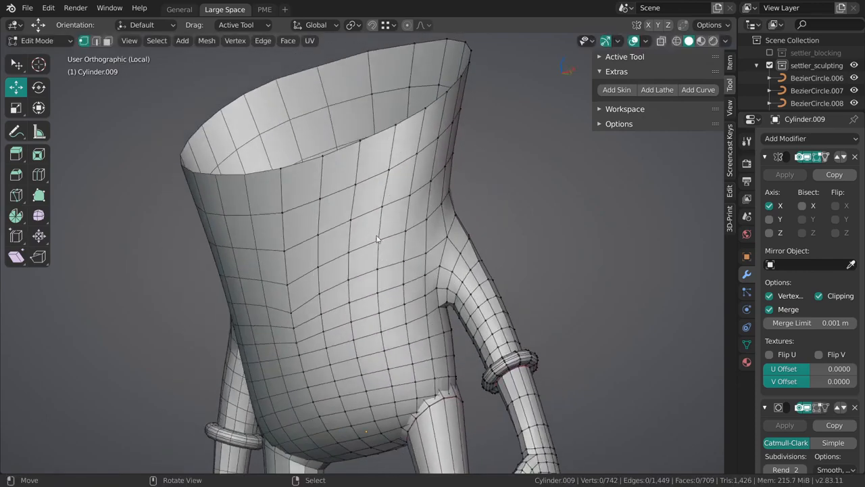
- Apply the body's Mirror modifier in Object Mode
key(ctrl+Tab)
click(382, 296)
mouse_move(356, 270)
shift+middle_down()
mouse_move(358, 242)
mouse_move(408, 278)
mouse_move(350, 247)
mouse_move(384, 268)
shift+middle_up()
key(ctrl+Tab)
click(320, 268)
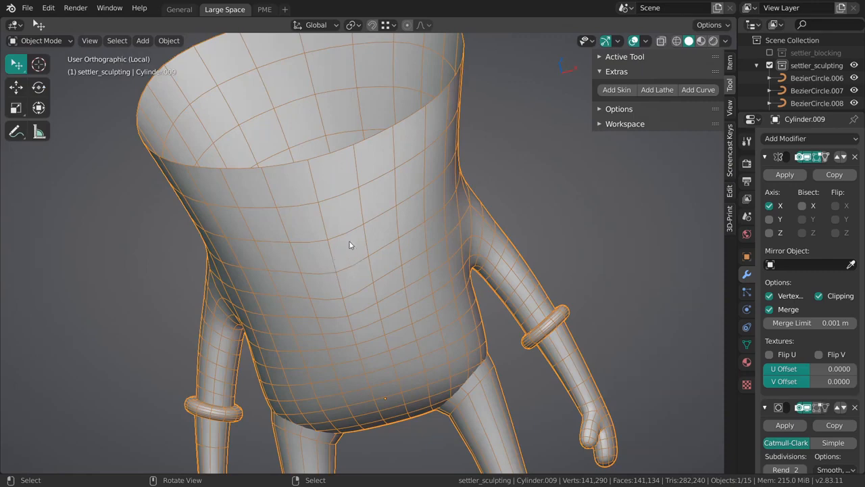
key(ctrl+Tab)
click(392, 287)
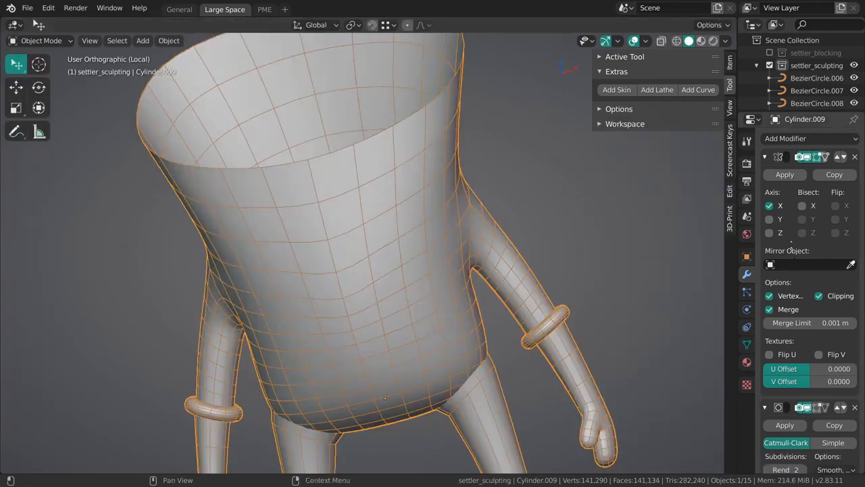
scroll(800, 185, down, 2)
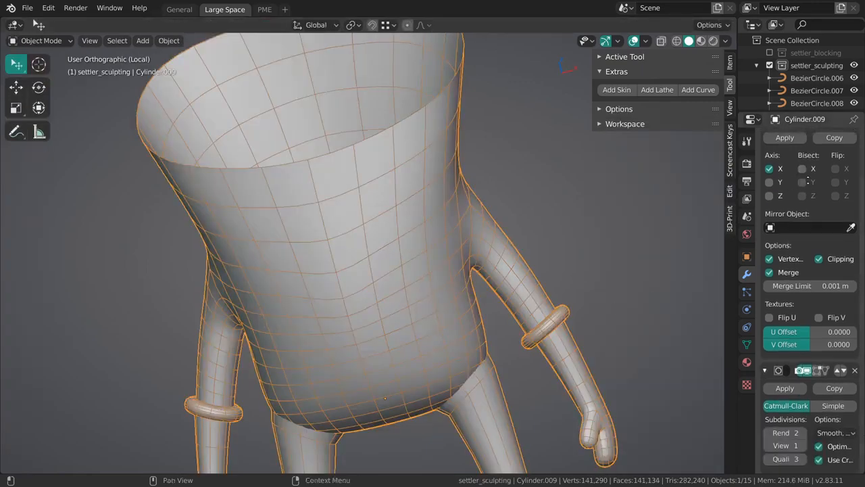
scroll(799, 185, up, 2)
click(785, 168)
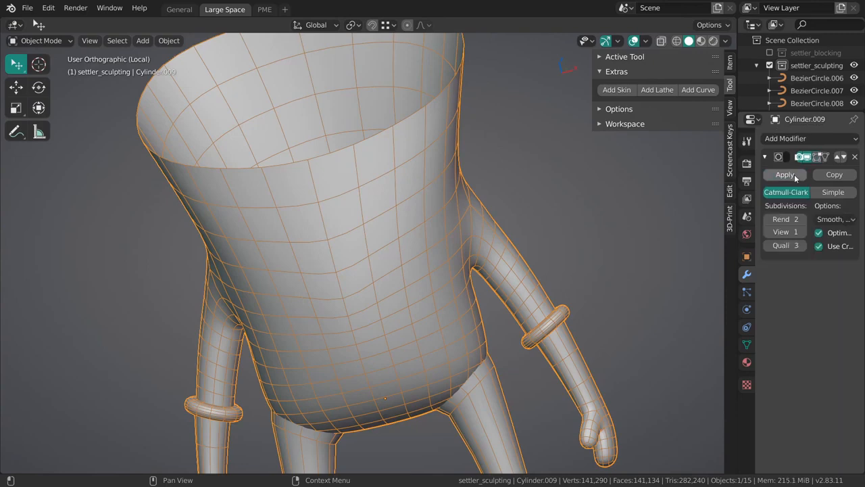
- Add a new Mirror modifier, place it above the Subdivision Surface modifier and enable Bisect on X
click(807, 139)
click(606, 261)
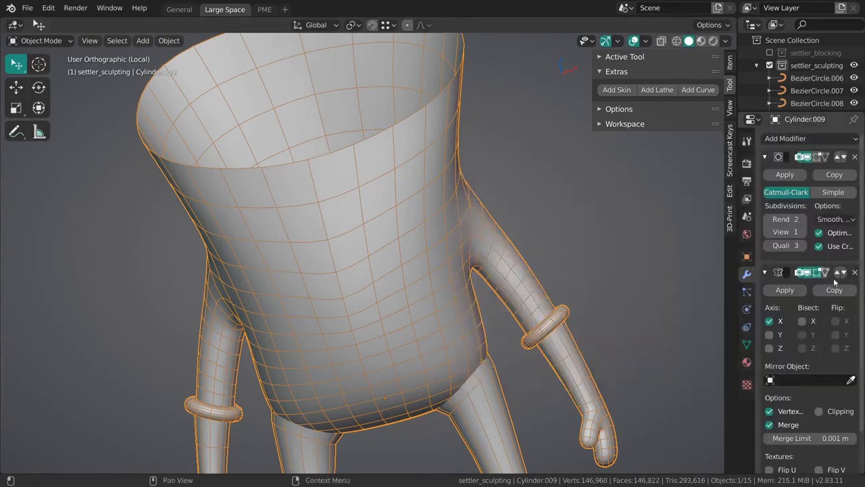
click(840, 272)
click(802, 206)
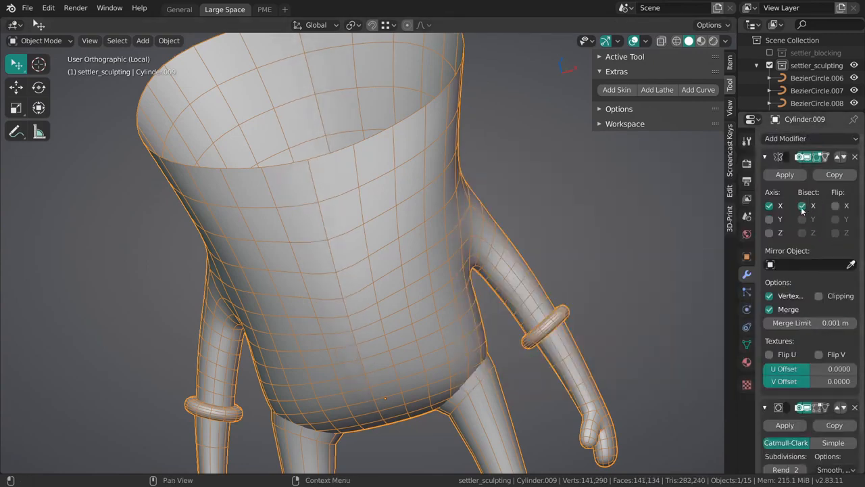
- In Sculpt Mode, relax the torso's front center seam with the Topology brush at a 133 px radius
key(ctrl+Tab)
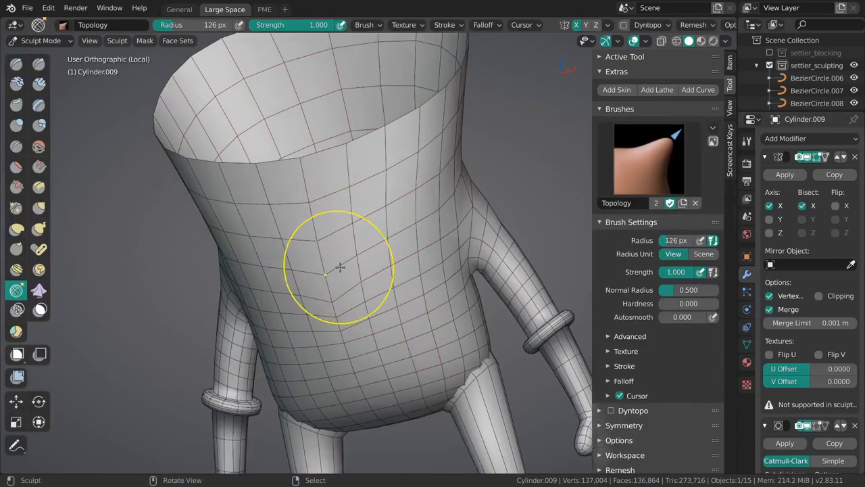
key(f)
click(343, 273)
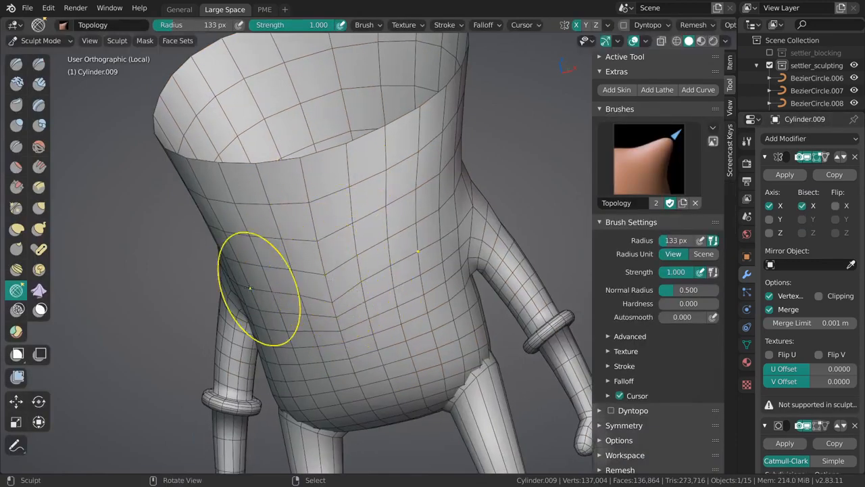
mouse_move(250, 289)
middle_down()
mouse_move(328, 236)
mouse_move(359, 270)
middle_up()
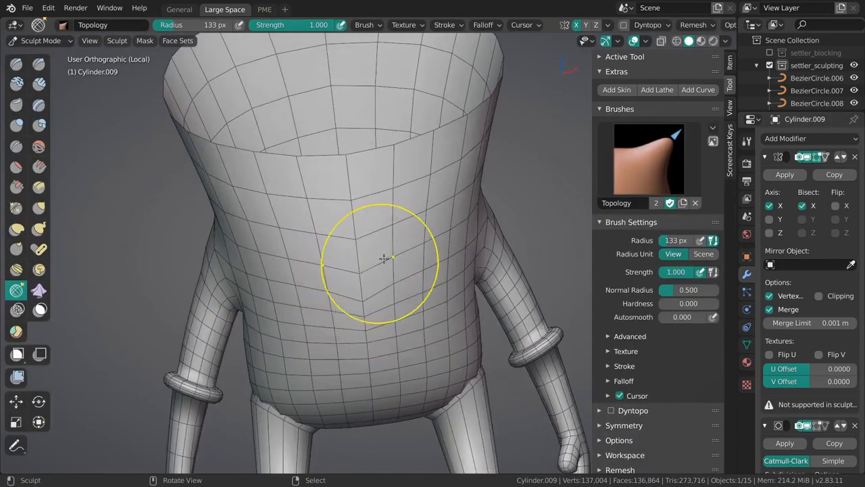
mouse_move(379, 274)
mouse_down()
mouse_move(399, 304)
mouse_move(401, 270)
mouse_up()
middle_drag(402, 270, 344, 240)
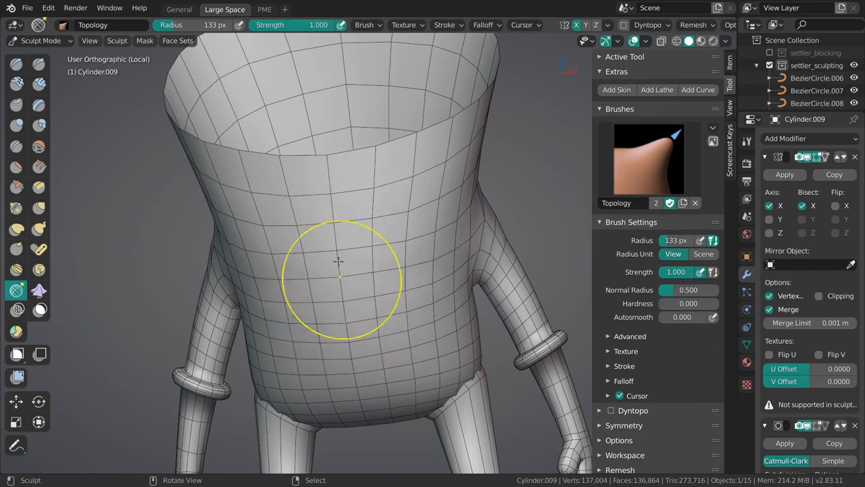
mouse_move(354, 228)
middle_down()
mouse_move(363, 266)
mouse_move(367, 255)
middle_up()
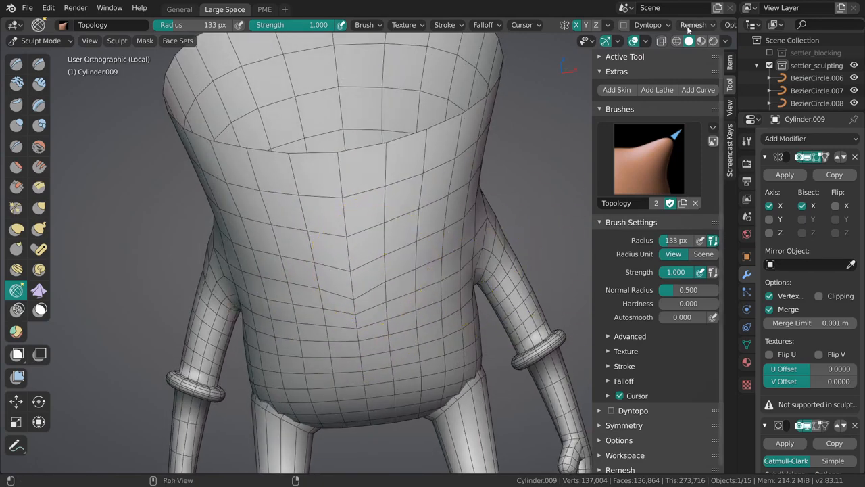
- Turn off the Use Deform Only option and smooth the edge flow across the torso's front center
scroll(703, 25, right, 2)
click(714, 25)
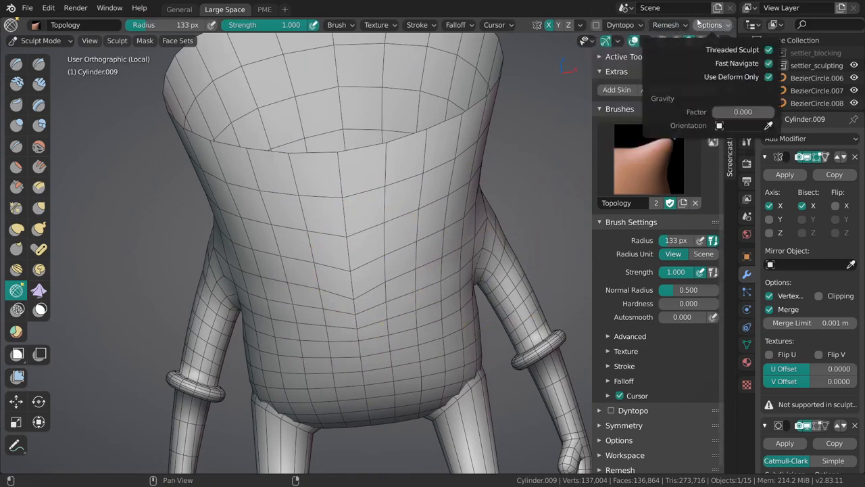
click(768, 77)
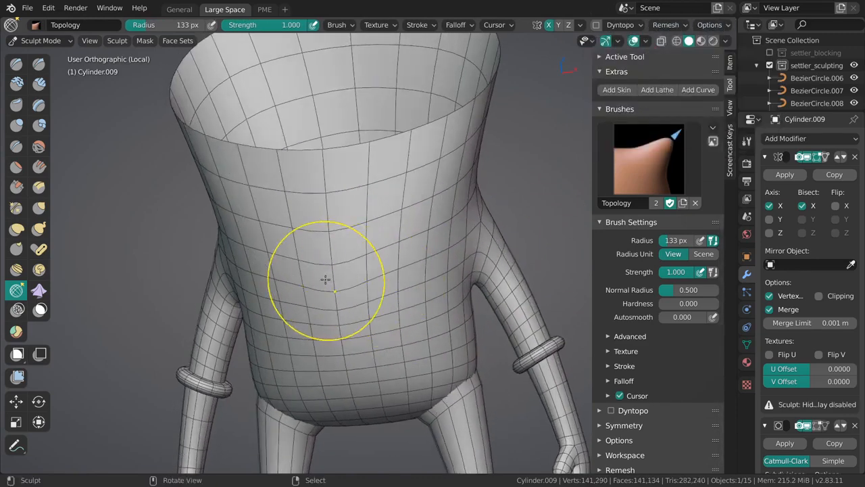
drag(392, 269, 384, 284)
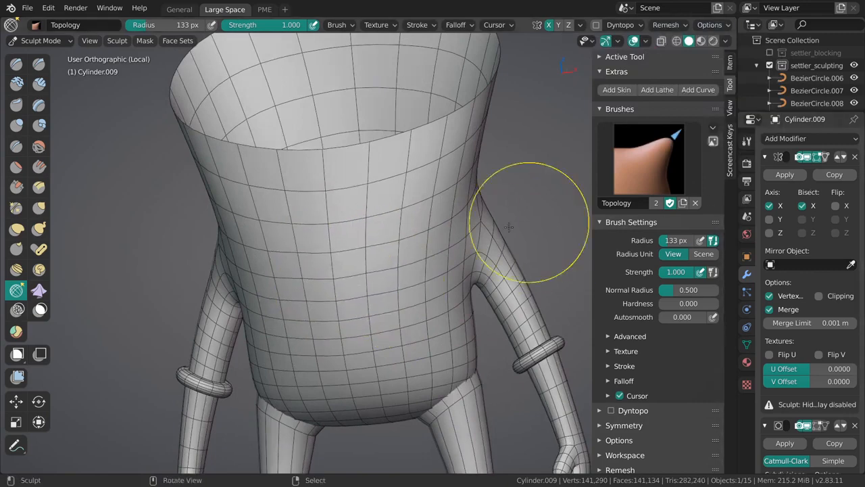
mouse_move(341, 300)
middle_down()
mouse_move(372, 263)
mouse_move(366, 275)
middle_up()
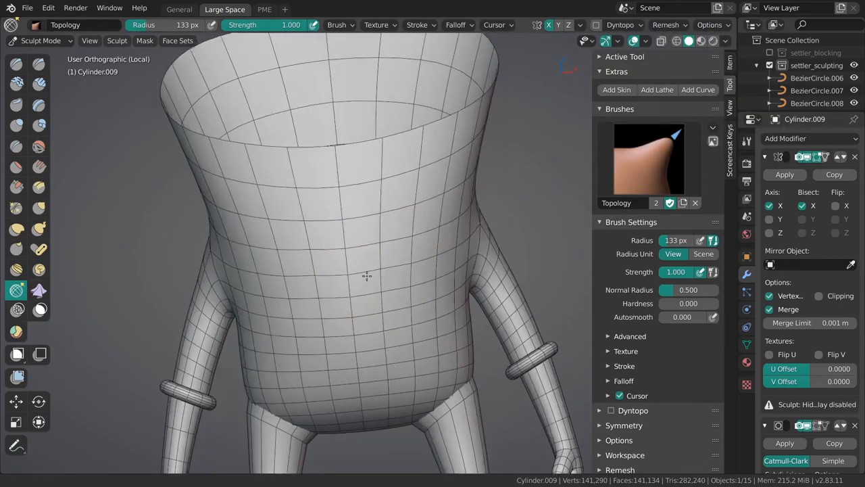
- Relax the edge flow on the torso's lower front with the Topology brush at a 185 px radius
key(f)
click(386, 347)
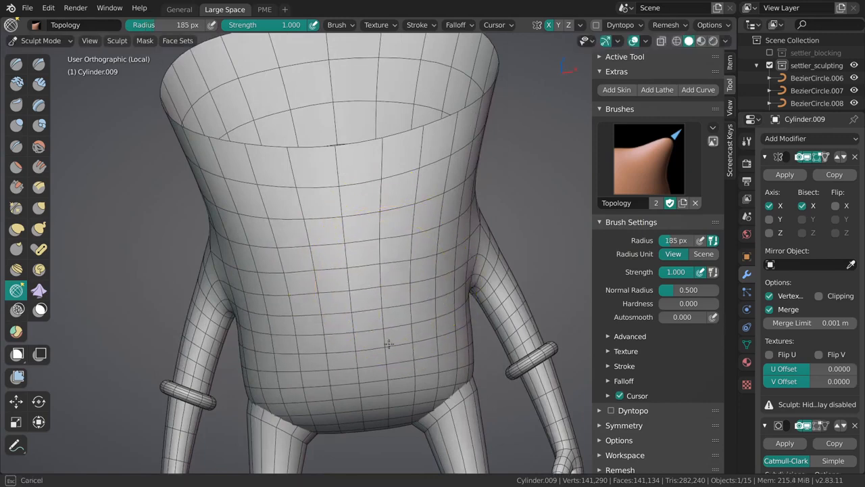
middle_drag(386, 348, 347, 286)
drag(359, 255, 363, 274)
middle_drag(363, 274, 388, 282)
- Switch back to the Topology brush and even out the torso's front center and chest side at a 180 px radius
key(s)
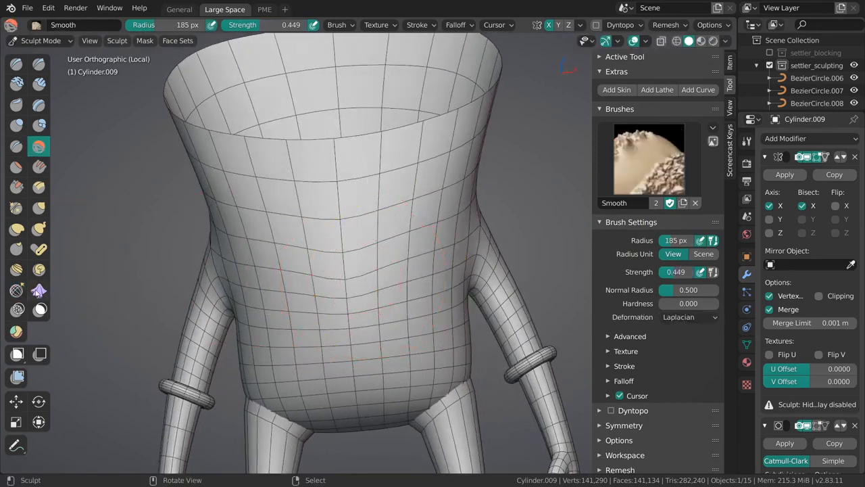
click(17, 290)
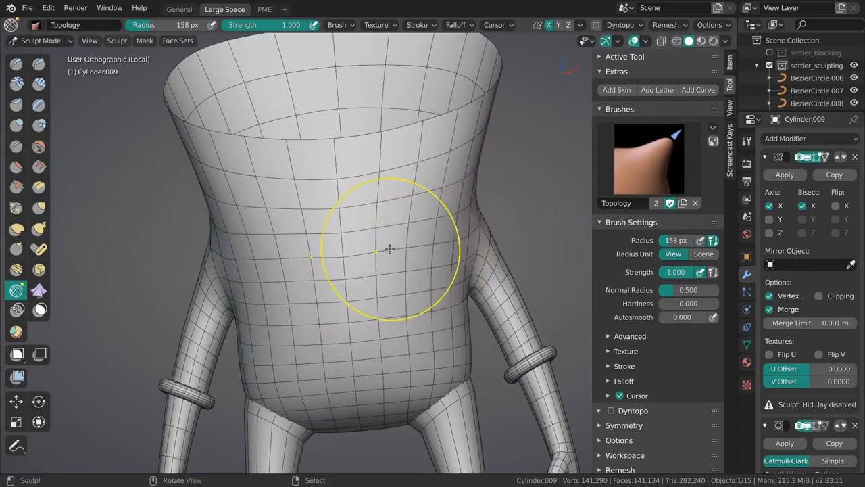
middle_drag(390, 248, 395, 251)
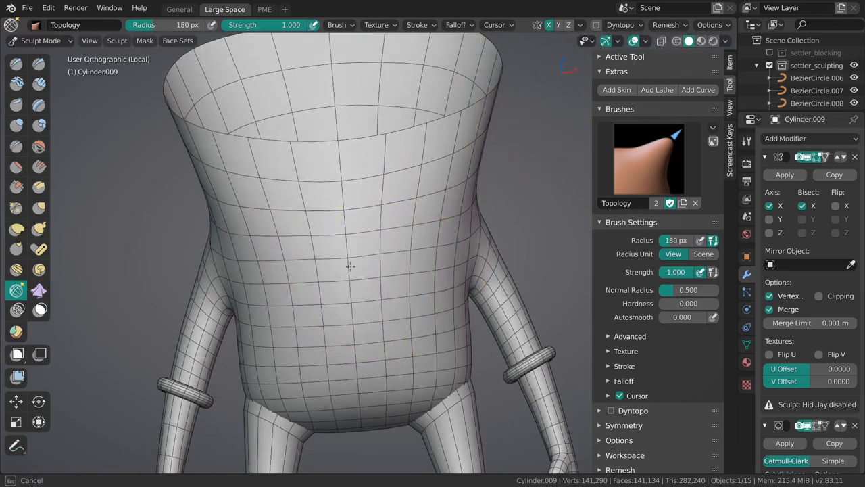
mouse_move(360, 213)
mouse_down()
mouse_move(388, 255)
mouse_move(396, 250)
mouse_up()
mouse_move(406, 210)
mouse_down()
mouse_move(423, 230)
mouse_move(472, 192)
mouse_up()
- Relax the edges running from the torso's upper side down to the belly with the Topology brush at a 120 px radius
key(f)
click(425, 221)
shift+middle_drag(481, 205, 445, 241)
key(f)
click(416, 240)
drag(417, 236, 427, 279)
middle_drag(429, 251, 394, 242)
drag(394, 233, 357, 332)
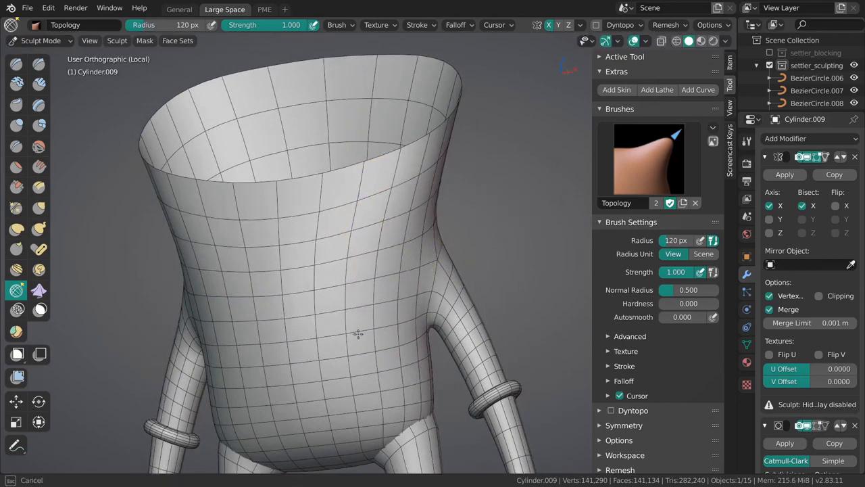
- Even out the topology on the torso's side near the arm with the Topology brush at a 179 px radius
middle_drag(357, 333, 301, 345)
shift+middle_drag(299, 362, 294, 299)
key(f)
click(448, 290)
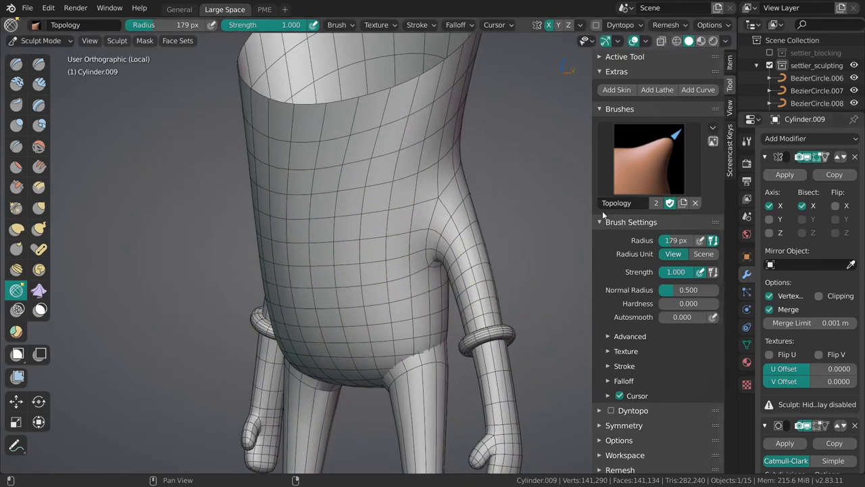
middle_drag(329, 272, 336, 269)
key(f)
click(325, 274)
- Relax the lower torso above the leg with the Topology brush, using radii of 200 px and 140 px
mouse_move(348, 324)
shift+middle_down()
mouse_move(385, 263)
mouse_move(365, 231)
mouse_move(410, 219)
shift+middle_up()
key(f)
click(355, 268)
key(f)
click(420, 236)
drag(411, 281, 406, 238)
key(f)
click(436, 234)
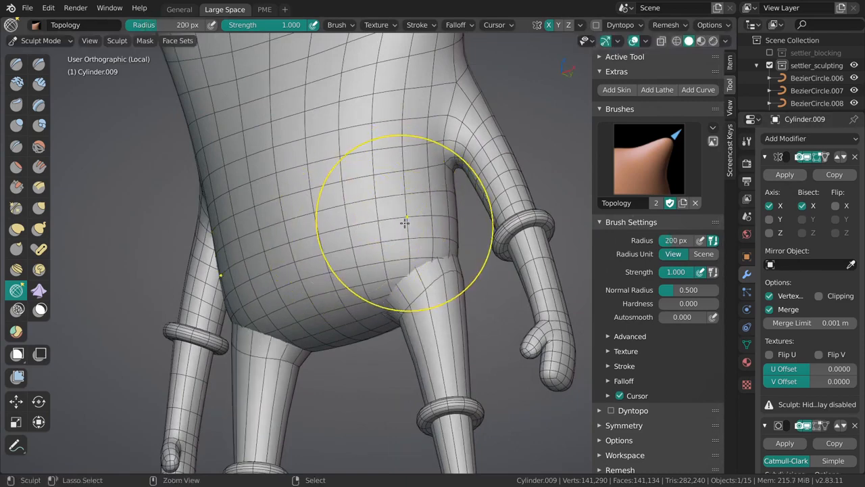
key(f)
click(378, 230)
middle_drag(379, 233, 384, 242)
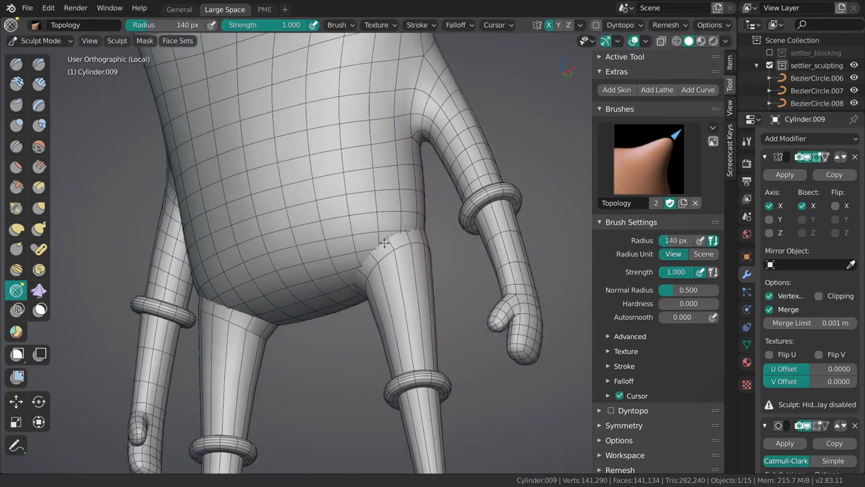
- In Edit Mode, delete the jagged face loop joining the leg to the torso
key(Tab)
scroll(384, 243, down, 2)
scroll(386, 257, up, 3)
scroll(390, 263, up, 2)
alt+click(379, 261)
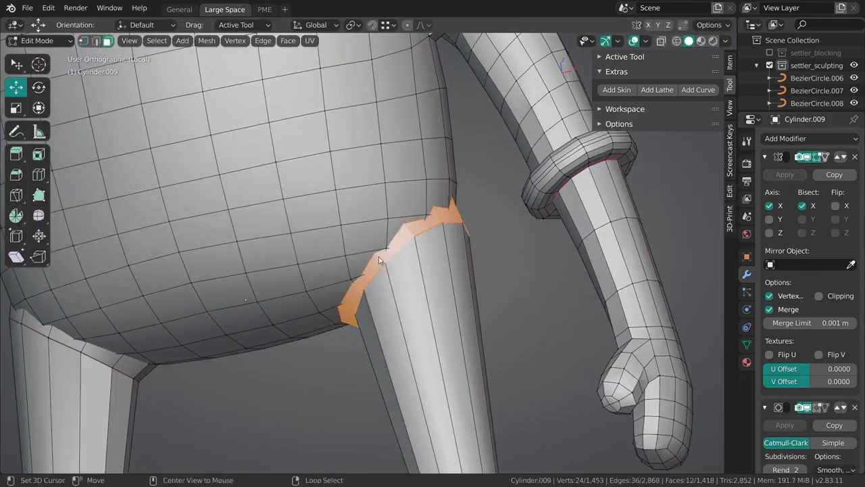
key(x)
click(384, 257)
- In wireframe shading, delete the loose ring of leftover faces at the opposite hip, then restore solid shading
key(shift+z)
middle_drag(361, 252, 320, 306)
key(l)
key(x)
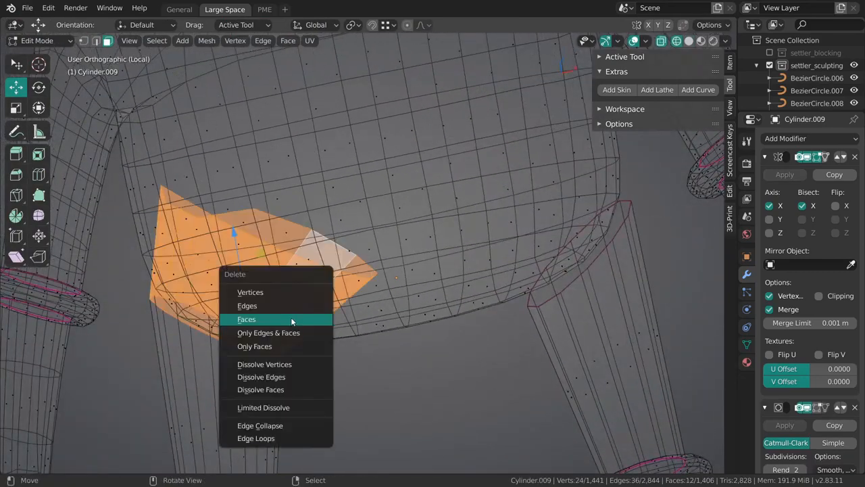
click(290, 317)
scroll(332, 300, down, 5)
key(shift+z)
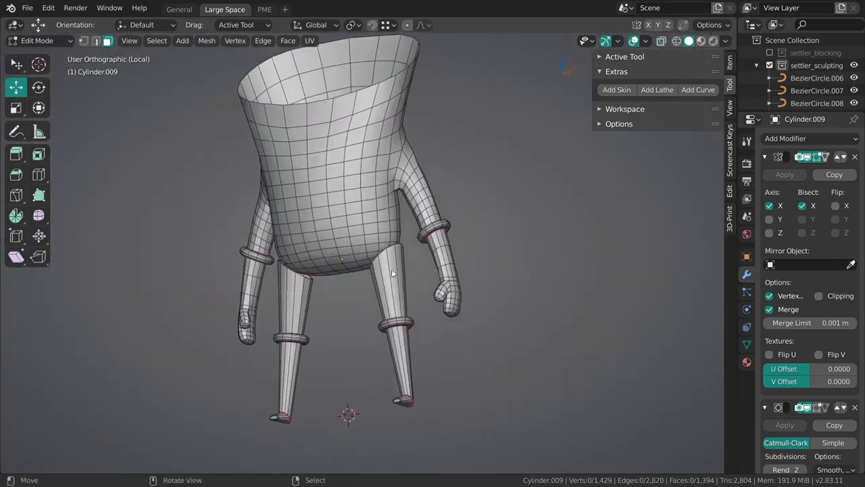
- Try to delete the torso faces surrounding the top of the leg
scroll(439, 264, up, 6)
middle_drag(440, 259, 401, 272)
scroll(396, 212, up, 2)
scroll(379, 212, up, 1)
click(388, 199)
mouse_move(392, 239)
middle_down()
mouse_move(280, 257)
mouse_move(367, 255)
mouse_move(299, 234)
mouse_move(396, 277)
mouse_move(406, 256)
mouse_move(386, 210)
mouse_move(400, 221)
mouse_move(389, 233)
mouse_move(402, 235)
middle_up()
ctrl+click(327, 243)
key(x)
click(406, 252)
key(2)
ctrl+click(402, 235)
key(ctrl+z)
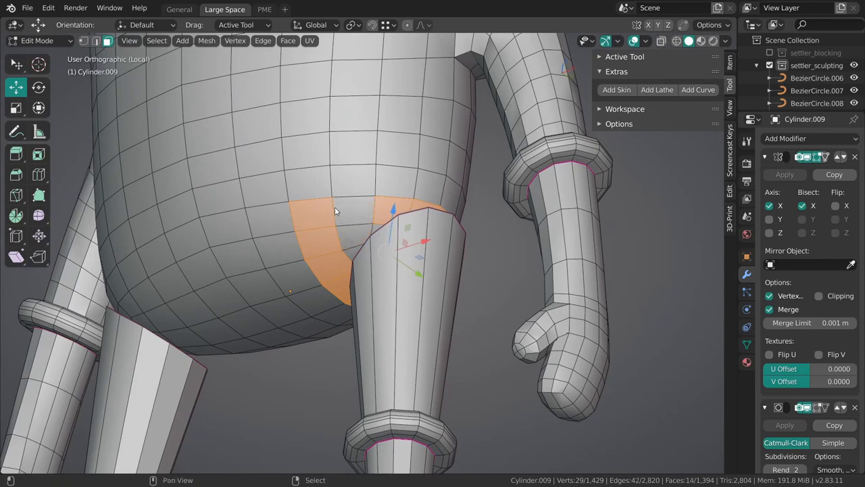
- Hide the leg and delete the torso faces behind its top to open a rounded hip hole
middle_drag(350, 238, 401, 227)
click(428, 299)
key(l)
key(h)
click(332, 246)
click(356, 232)
ctrl+click(395, 215)
key(x)
click(401, 228)
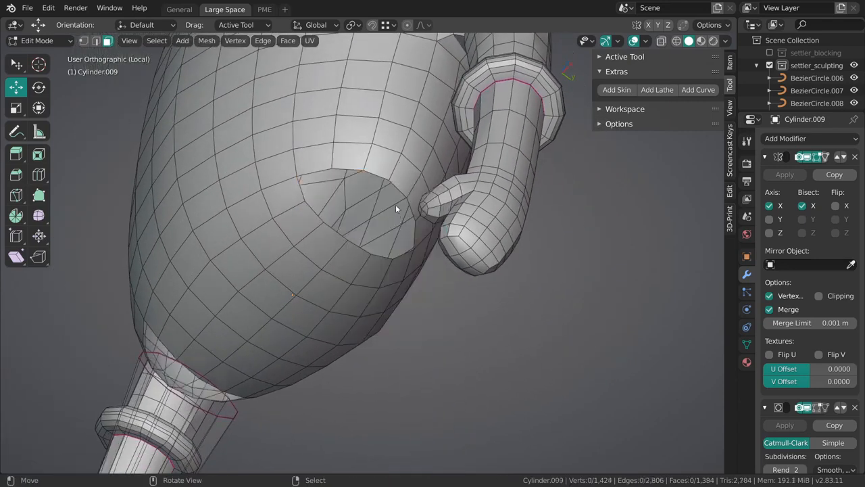
- Bridge the edge loop of the torso's hip hole with the open edge loop at the top of the leg
middle_drag(384, 183, 429, 235)
key(alt+a)
scroll(430, 221, down, 3)
alt+shift+click(429, 221)
scroll(430, 220, down, 2)
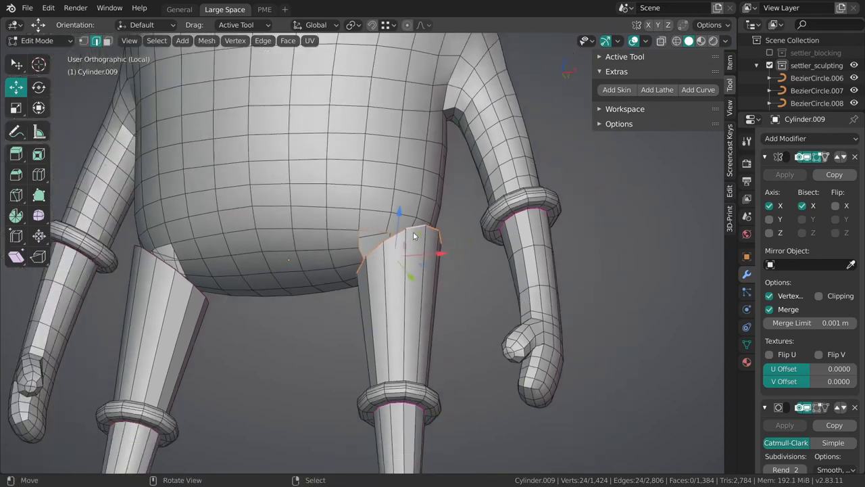
scroll(447, 249, up, 5)
key(ctrl+e)
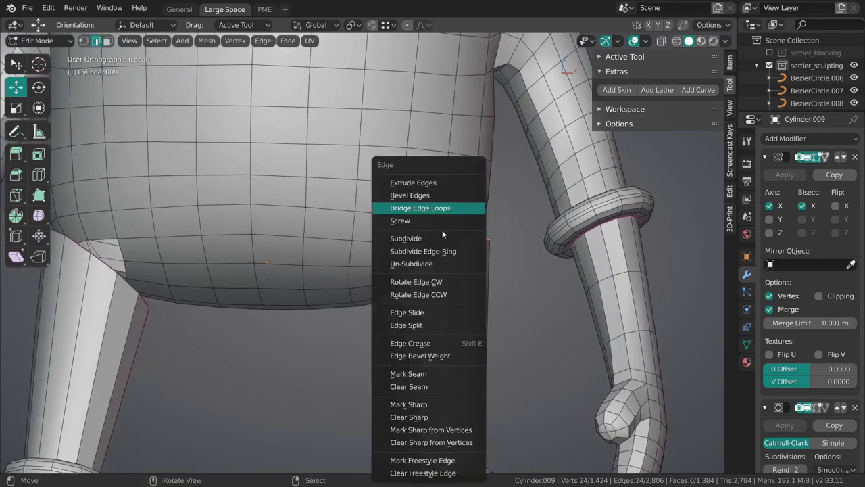
click(441, 209)
key(alt+a)
scroll(450, 229, down, 3)
- Select all faces of the leg from the hip joint to the foot, leaving the torso unselected
middle_drag(450, 230, 415, 243)
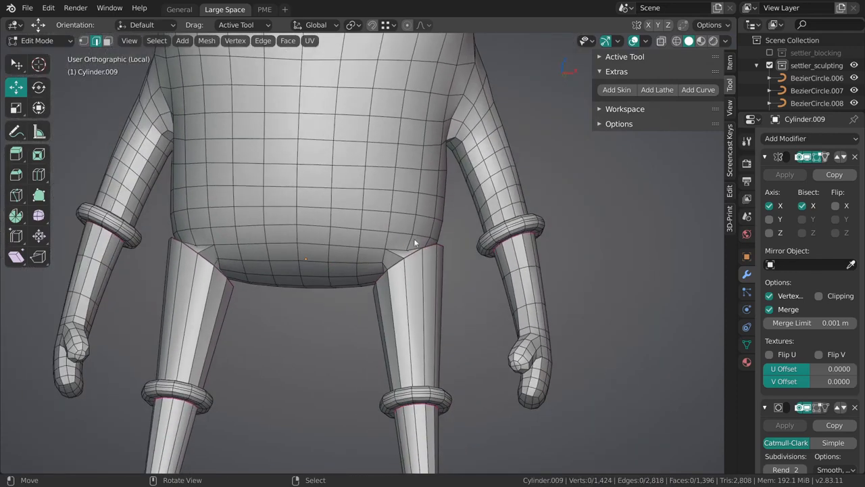
scroll(378, 255, up, 2)
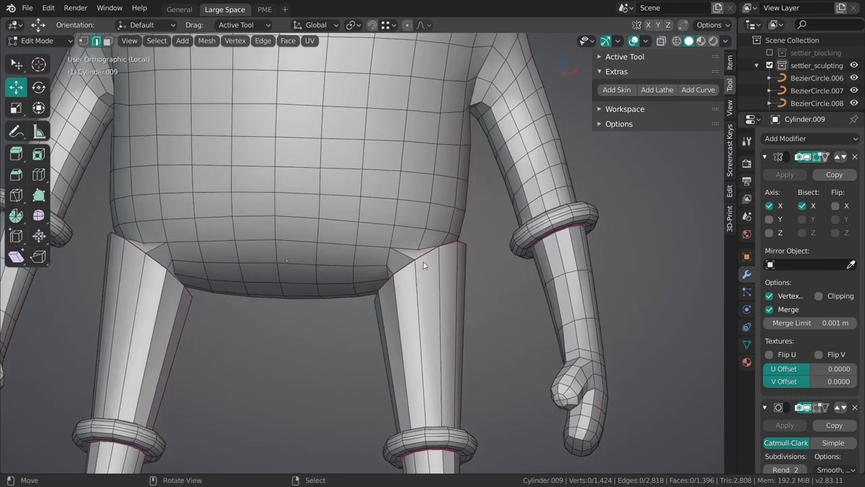
middle_drag(406, 287, 402, 270)
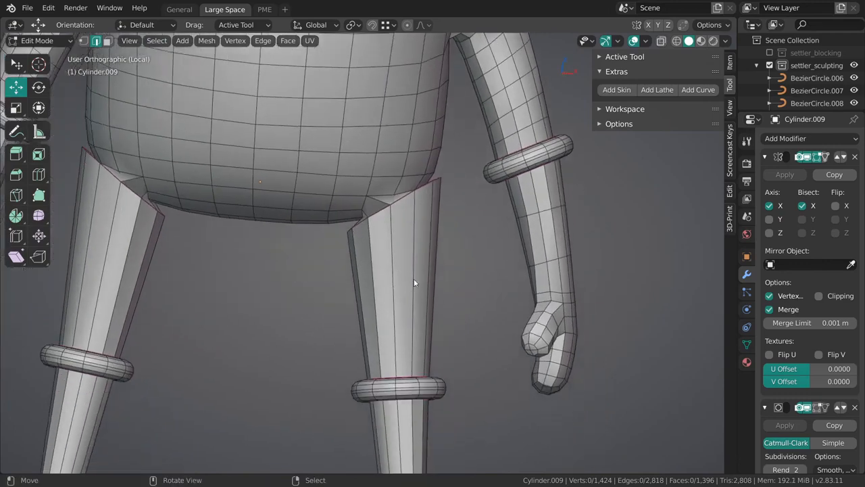
key(3)
alt+click(416, 292)
middle_drag(434, 332, 396, 270)
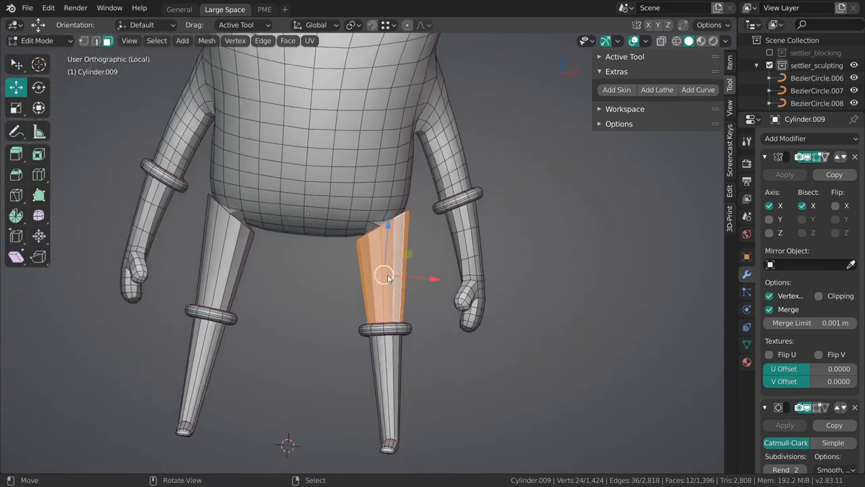
key(h)
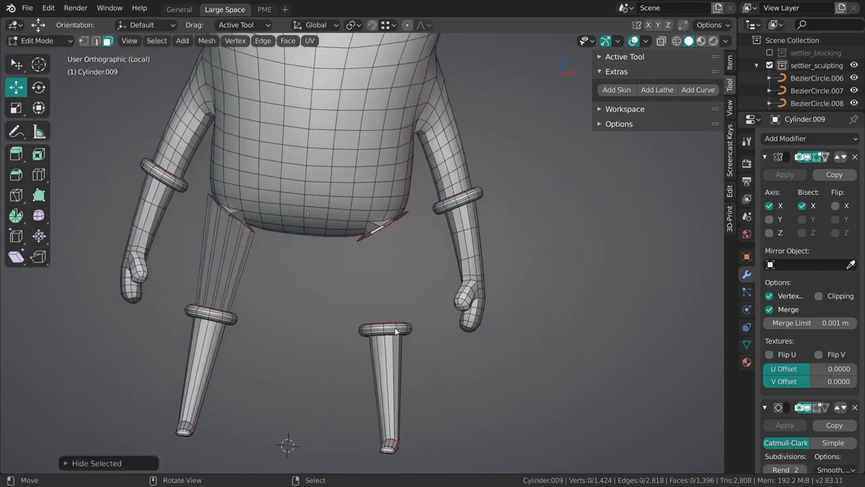
key(l)
key(alt+h)
middle_drag(406, 311, 374, 252)
- Switch to Sculpt Mode and create a face set from the Edit Mode selection of the leg
key(ctrl+Tab)
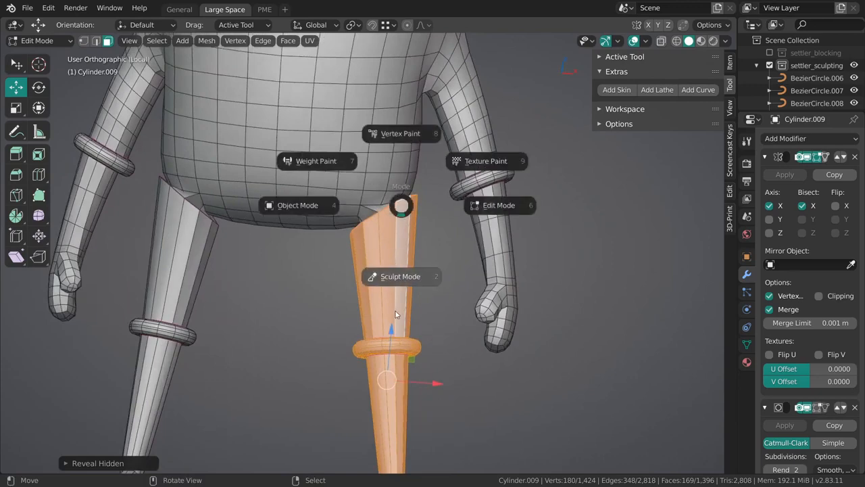
click(396, 267)
click(365, 24)
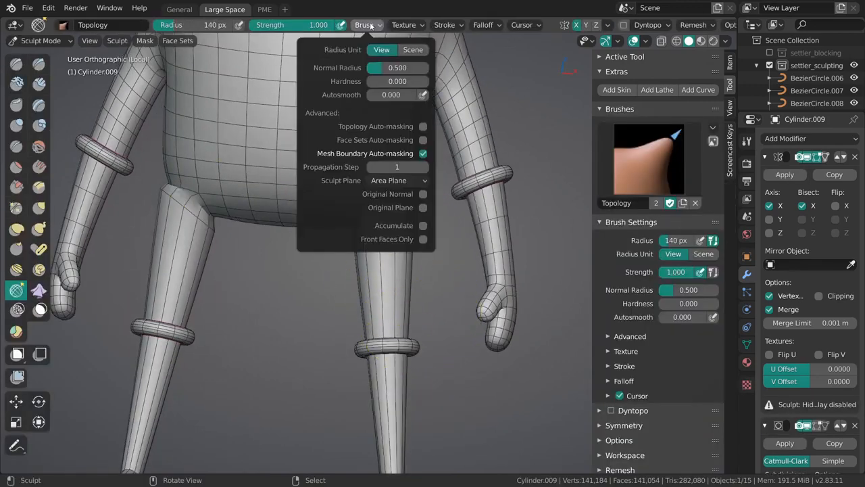
click(370, 21)
click(170, 42)
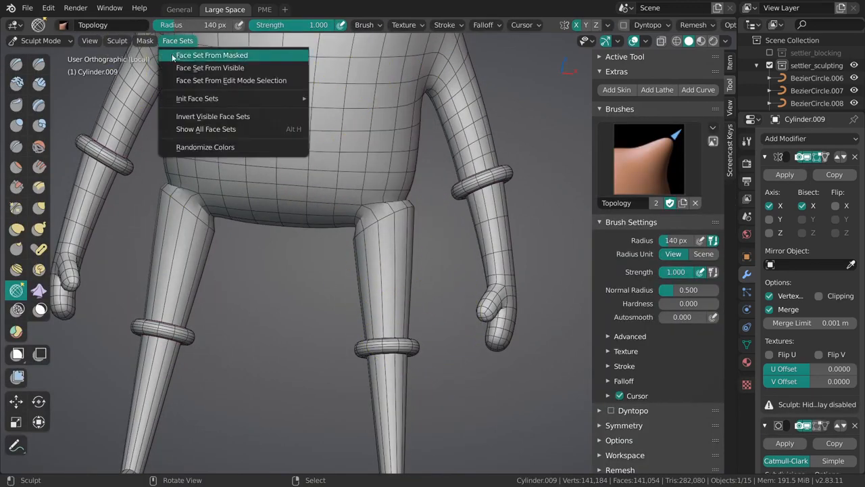
mouse_move(206, 100)
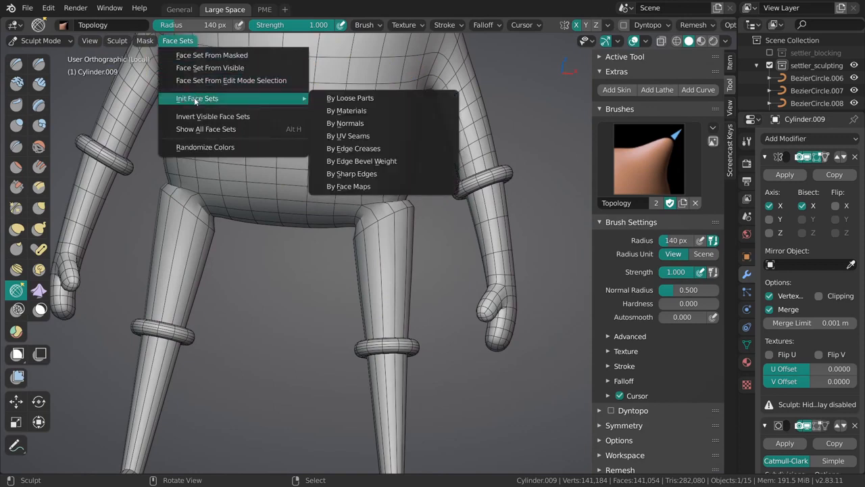
click(177, 40)
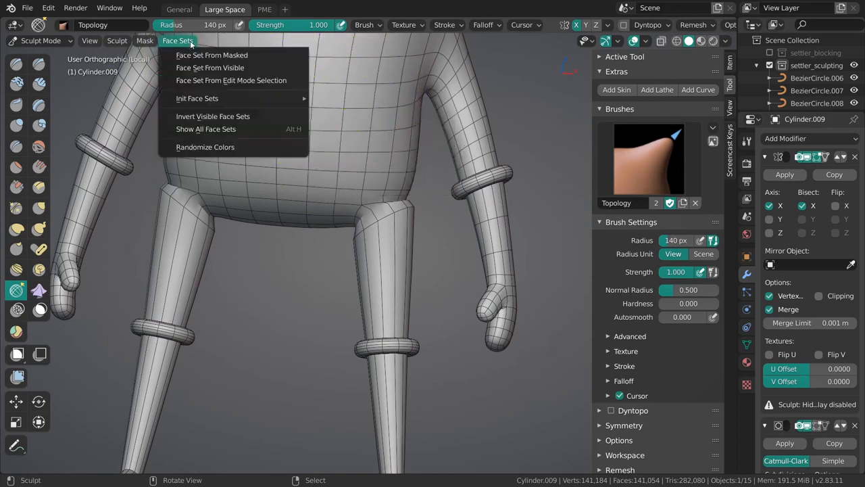
mouse_move(202, 102)
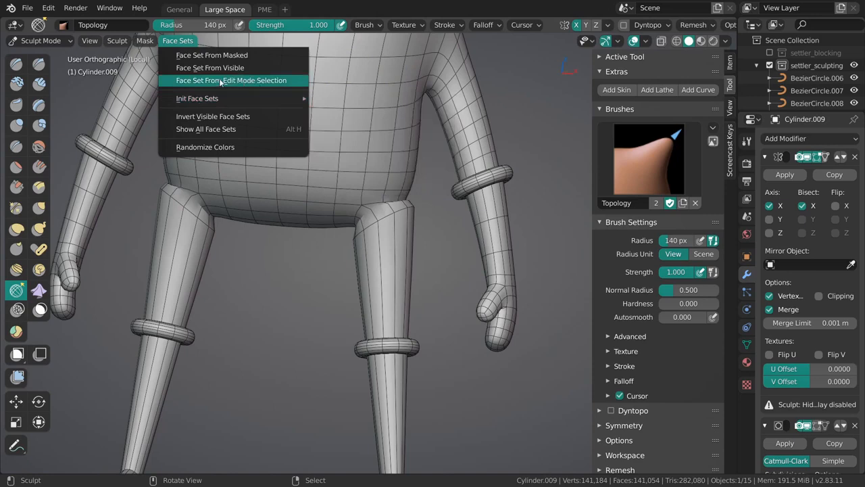
click(241, 81)
- Turn on the Use Deform Only sculpting option
shift+middle_drag(386, 238, 378, 205)
scroll(708, 32, down, 2)
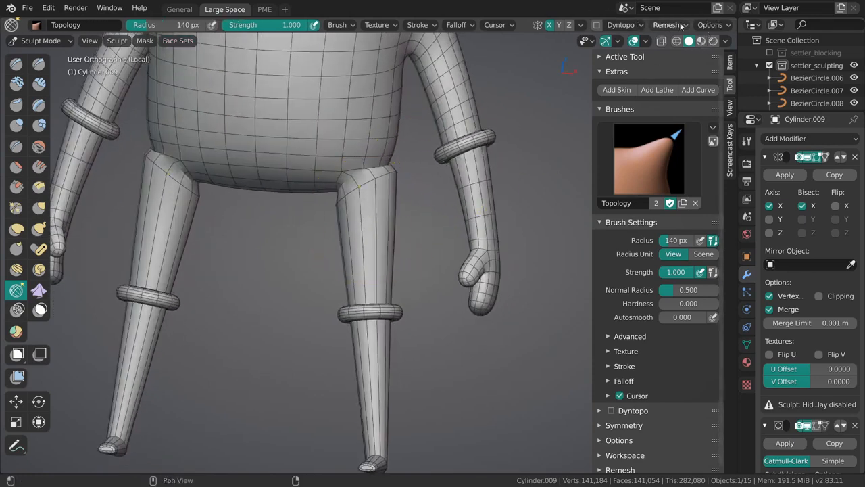
click(710, 29)
click(771, 77)
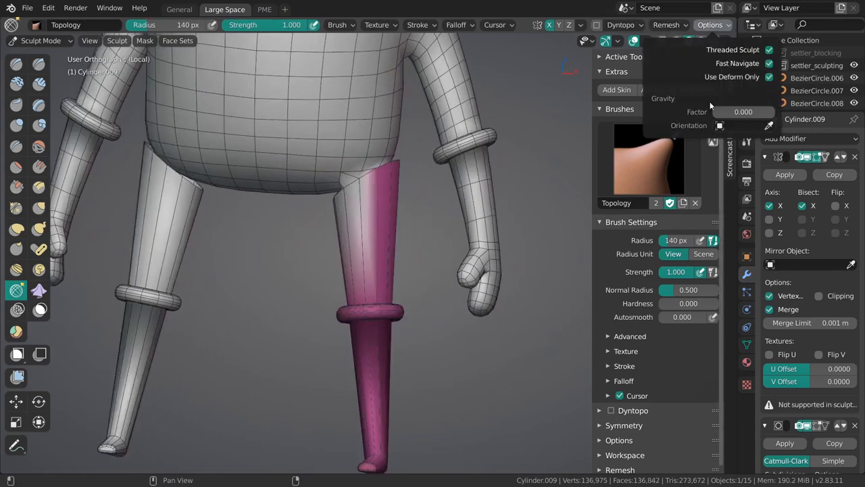
- Apply Shade Flat to the body in Object Mode and return to Sculpt Mode
key(ctrl+Tab)
shift+middle_drag(361, 152, 372, 197)
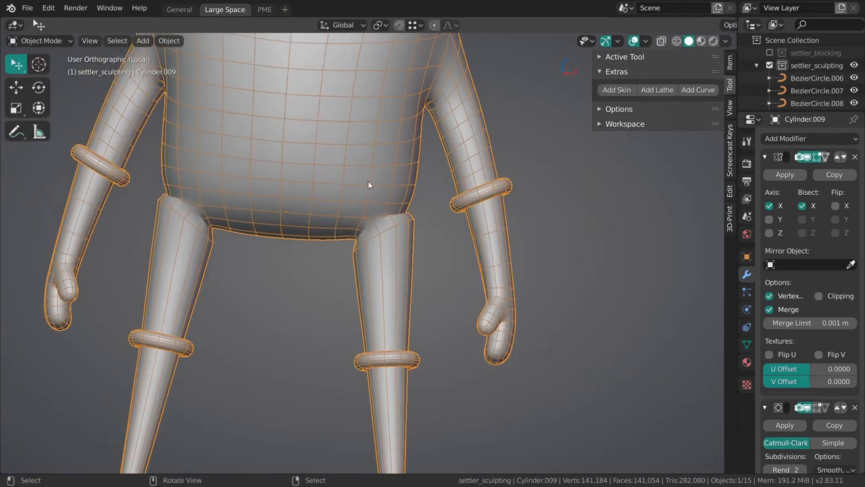
key(w)
click(372, 192)
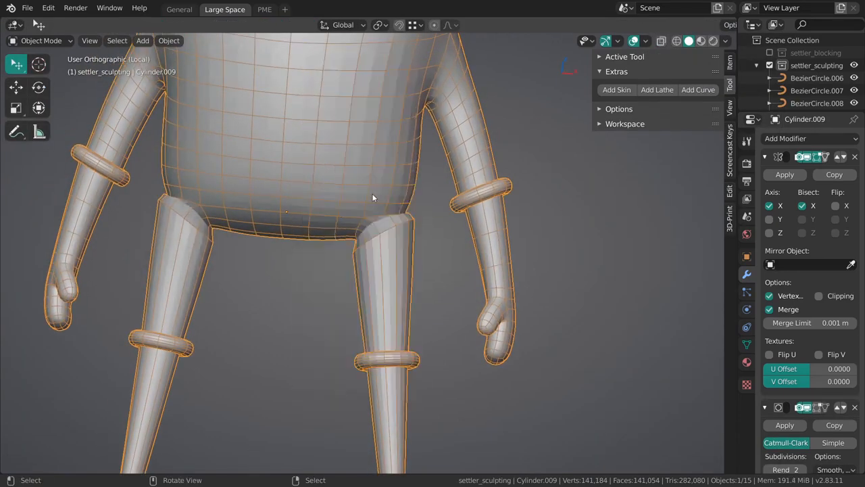
key(alt+a)
key(ctrl+Tab)
- Try to relax the hip joint with the Topology brush at a 169 px radius
mouse_move(386, 276)
middle_down()
mouse_move(386, 240)
mouse_move(358, 217)
mouse_move(358, 170)
middle_up()
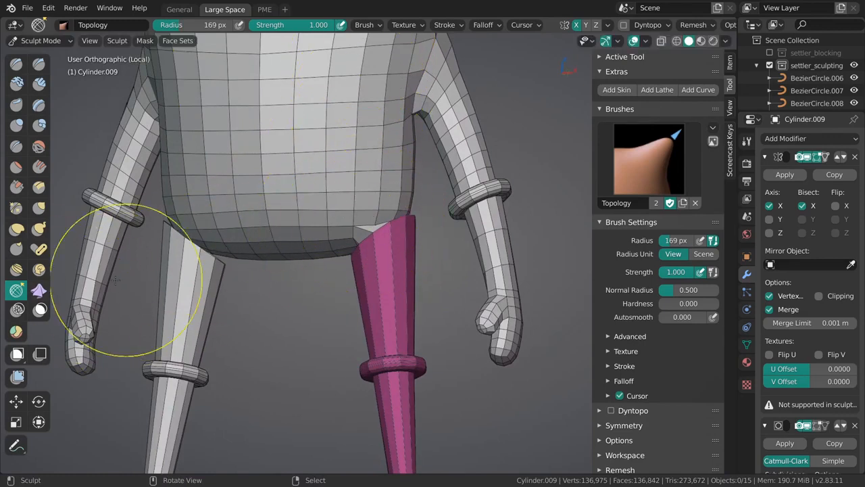
mouse_move(380, 215)
mouse_down()
mouse_move(380, 237)
mouse_move(377, 216)
mouse_up()
key(ctrl+z)
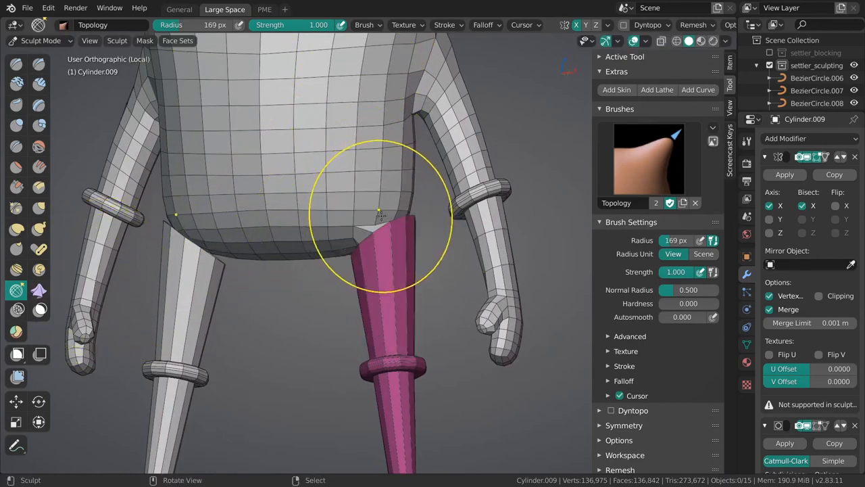
- Turn on Face Sets Auto-masking for the Topology brush and test it on the hip joint, undoing the test strokes
click(380, 25)
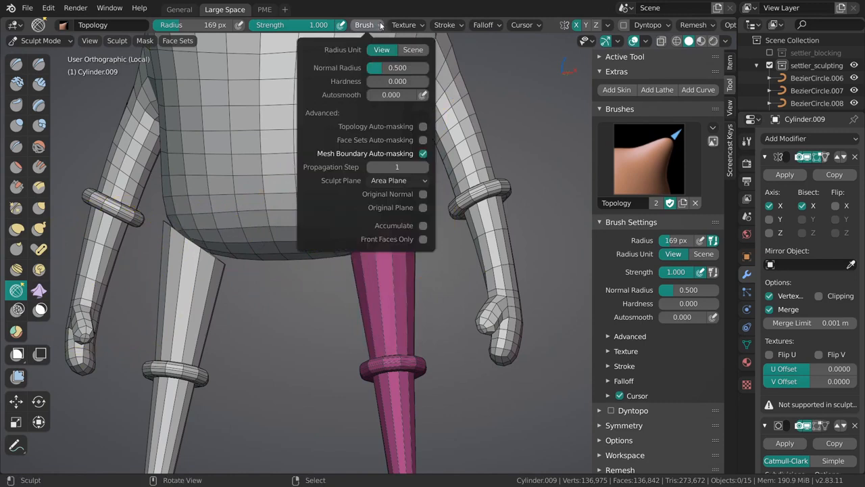
click(422, 140)
mouse_move(379, 205)
mouse_down()
mouse_move(376, 195)
mouse_move(381, 201)
mouse_up()
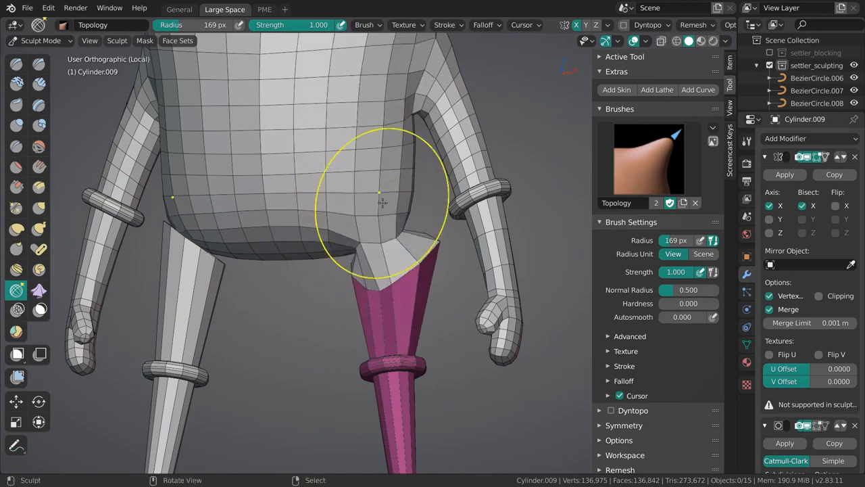
key(ctrl+z)
mouse_move(396, 269)
mouse_down()
mouse_move(398, 293)
mouse_move(394, 228)
mouse_move(379, 197)
mouse_up()
key(ctrl+z)
- In Edit Mode, select the whole leg together with the faces of its hip joint
middle_drag(369, 230, 349, 263)
scroll(350, 264, up, 3)
key(ctrl+Tab)
click(423, 268)
click(392, 229)
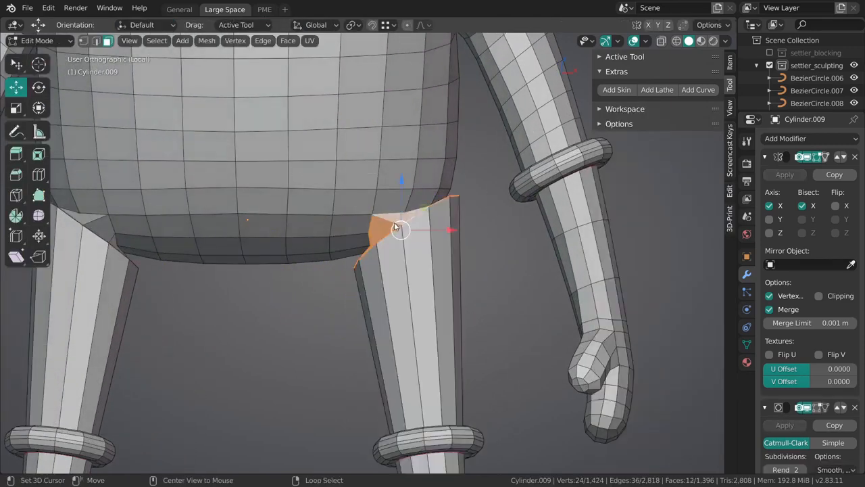
scroll(405, 236, up, 2)
scroll(428, 305, down, 3)
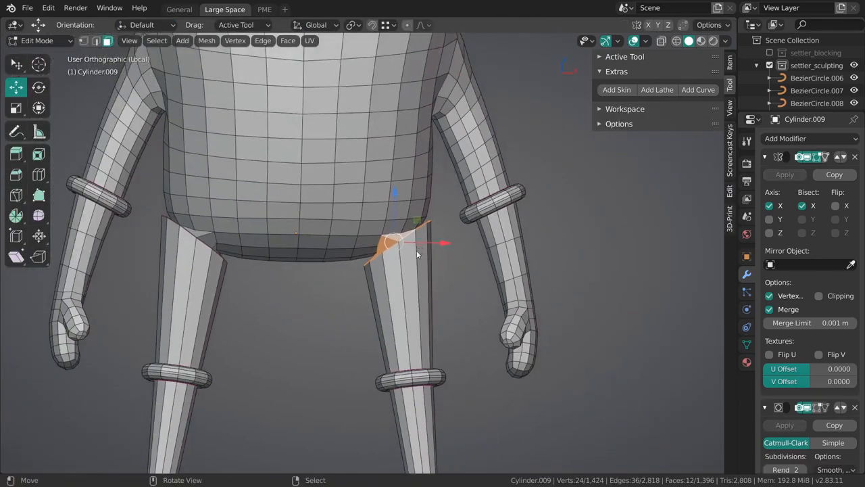
alt+shift+click(406, 299)
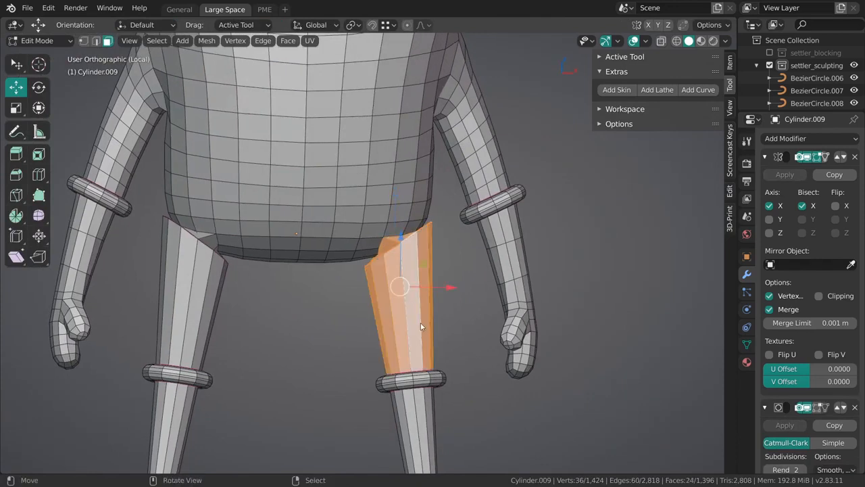
key(h)
key(l)
key(alt+h)
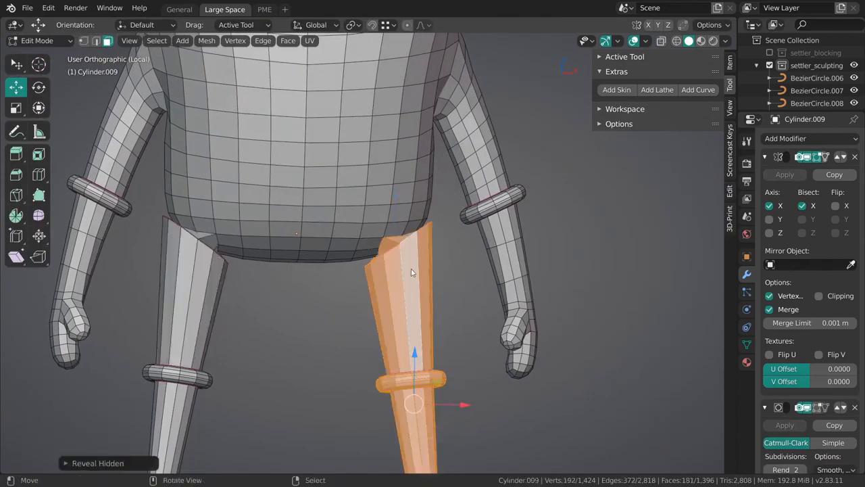
- Return to Sculpt Mode and create a face set from the Edit Mode selection of the leg
key(ctrl+Tab)
click(400, 242)
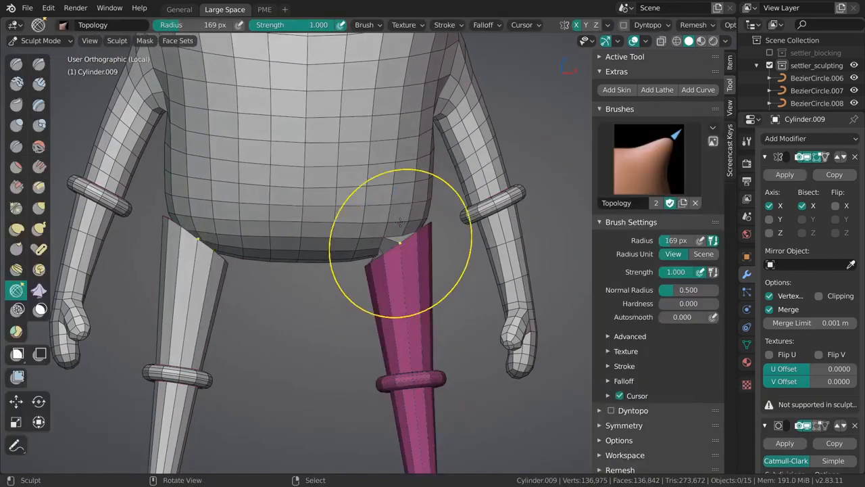
click(186, 42)
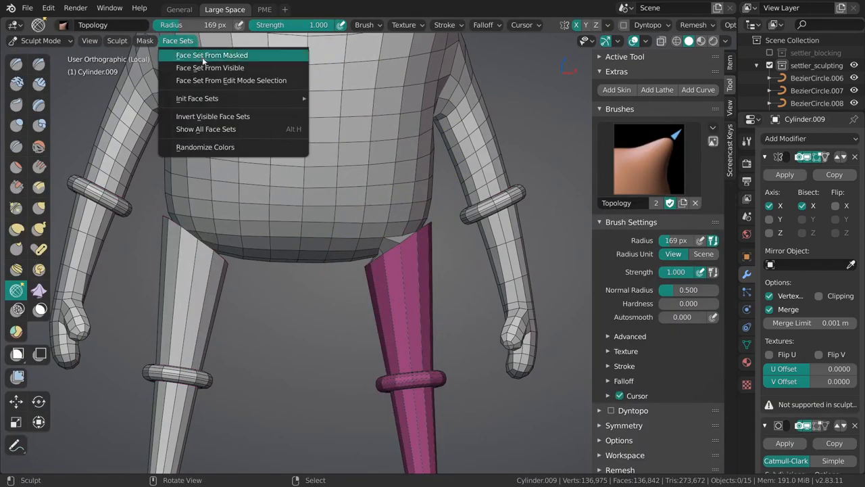
click(248, 81)
- Relax the torso mesh beside the leg's face set with the Topology brush at a 169 px radius
scroll(396, 222, up, 2)
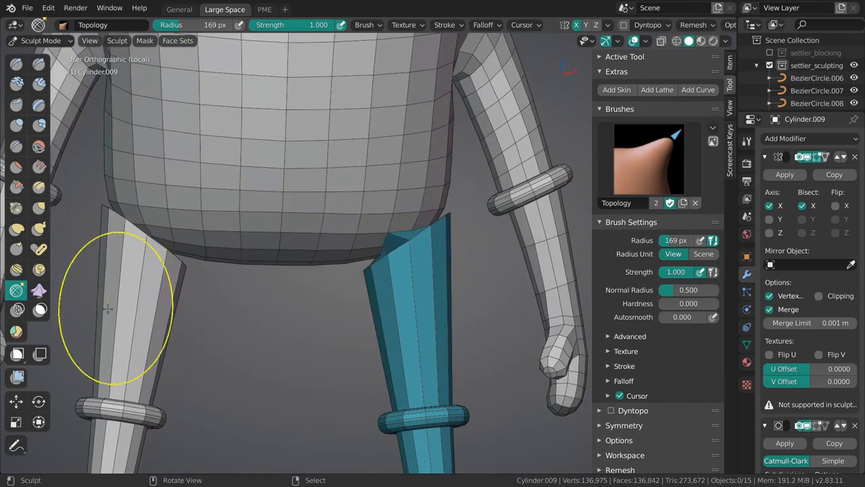
drag(401, 207, 374, 239)
middle_drag(394, 233, 381, 181)
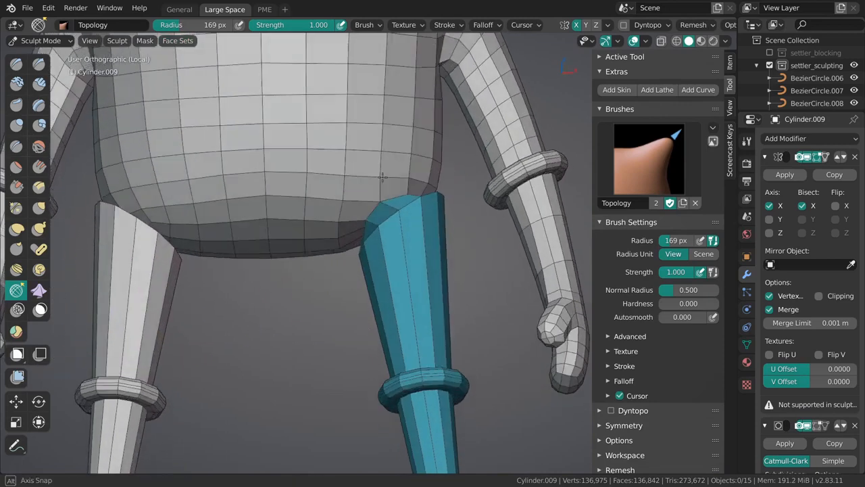
drag(377, 191, 359, 203)
middle_drag(368, 203, 404, 233)
- Turn on Face Sets Auto-masking for the Smooth brush and smooth the torso around the hip at a 189 px radius
key(shift+s)
mouse_move(387, 223)
mouse_down()
mouse_move(399, 214)
mouse_move(357, 203)
mouse_up()
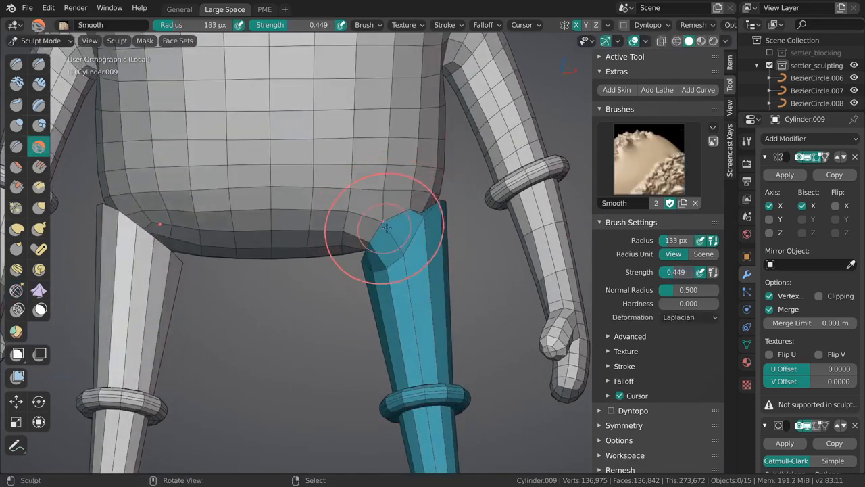
click(364, 25)
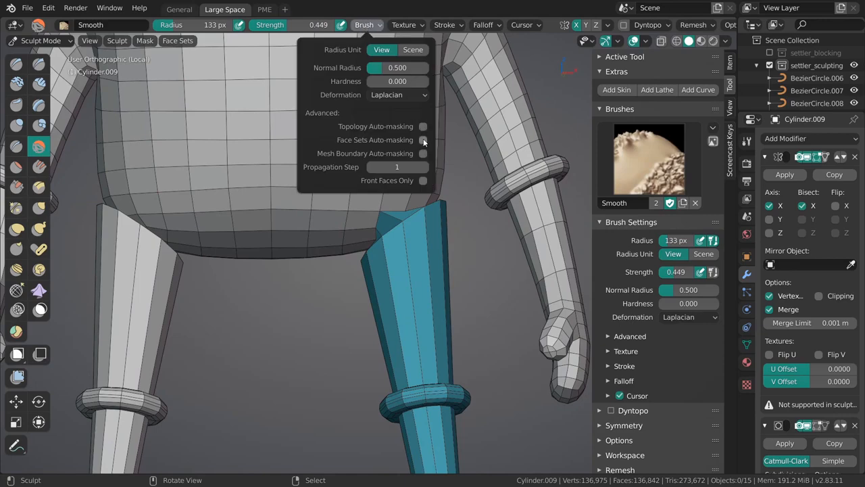
key(f)
mouse_move(390, 210)
mouse_down()
mouse_move(369, 245)
mouse_move(354, 234)
mouse_up()
middle_drag(354, 234, 373, 202)
middle_drag(349, 254, 351, 213)
middle_drag(405, 298, 388, 233)
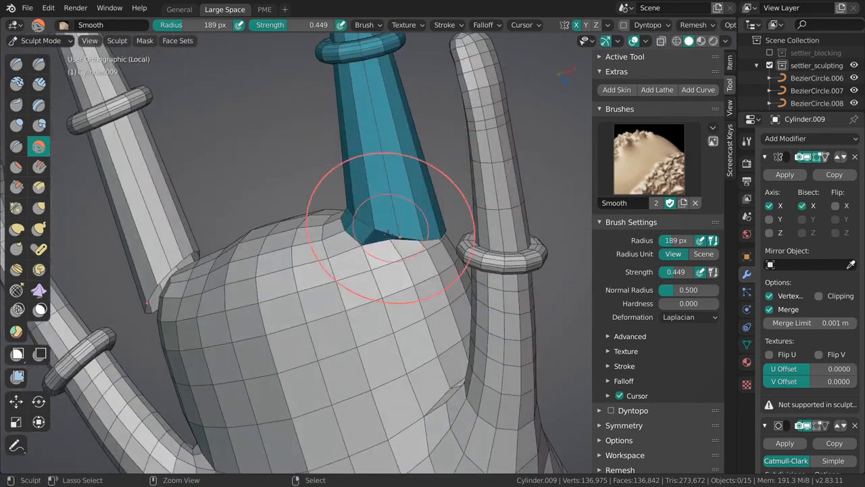
mouse_move(408, 271)
middle_down()
mouse_move(427, 251)
mouse_move(338, 309)
mouse_move(343, 343)
middle_up()
- Adjust the lower edge of the torso next to the inner thigh using the Grab brush at a 132 px radius
key(g)
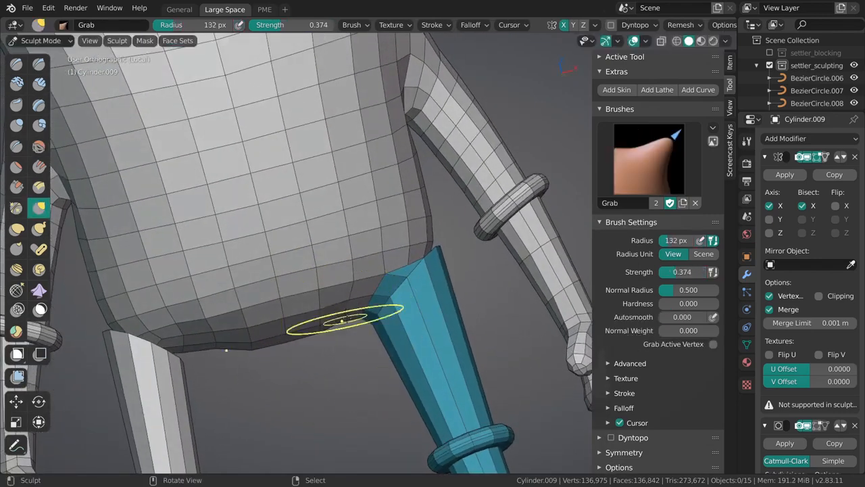
drag(364, 328, 365, 324)
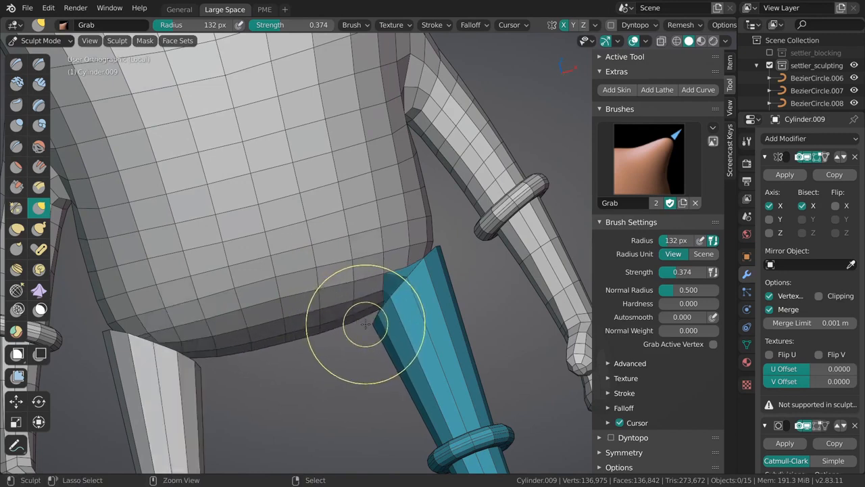
mouse_move(364, 322)
middle_down()
mouse_move(336, 319)
mouse_move(351, 315)
middle_up()
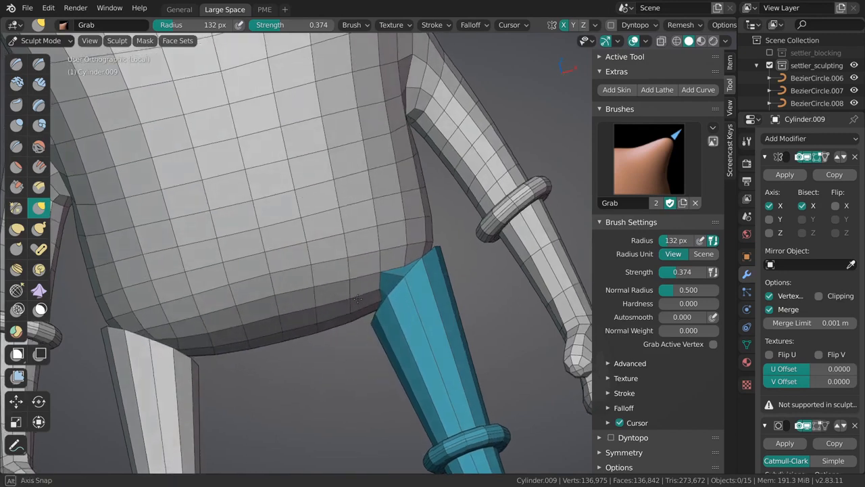
- Relax the torso's underside between the legs with the Topology brush at a 155 px radius
click(16, 291)
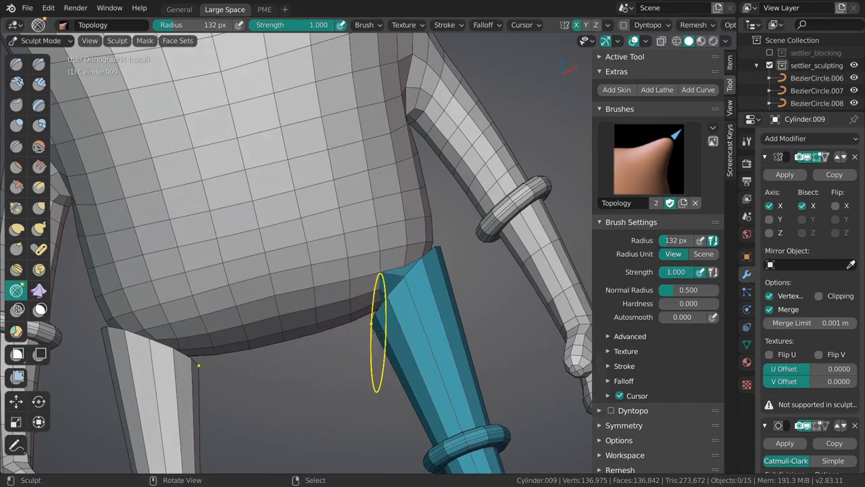
middle_drag(350, 316, 344, 278)
key(f)
click(361, 302)
key(f)
click(335, 278)
shift+drag(345, 278, 324, 278)
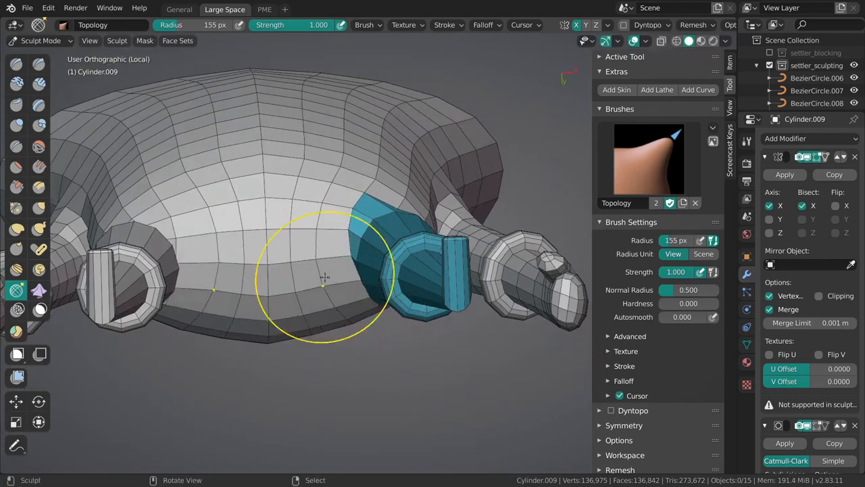
middle_drag(348, 289, 351, 264)
drag(342, 234, 331, 230)
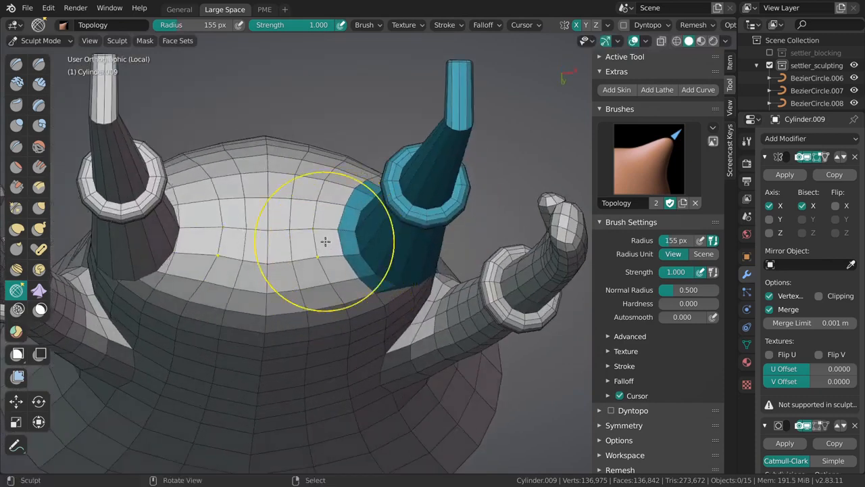
- Relax the back of the torso where it meets the leg, using Topology brush radii of 144 and 137 px
middle_drag(388, 310, 392, 279)
key(f)
click(368, 284)
shift+drag(363, 286, 352, 287)
middle_drag(365, 292, 354, 250)
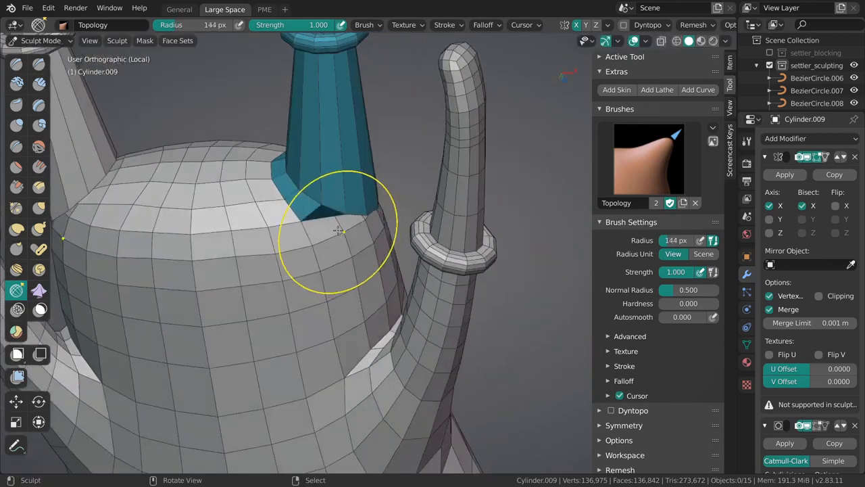
drag(338, 228, 332, 228)
mouse_move(345, 260)
middle_down()
mouse_move(350, 230)
mouse_move(393, 213)
middle_up()
key(f)
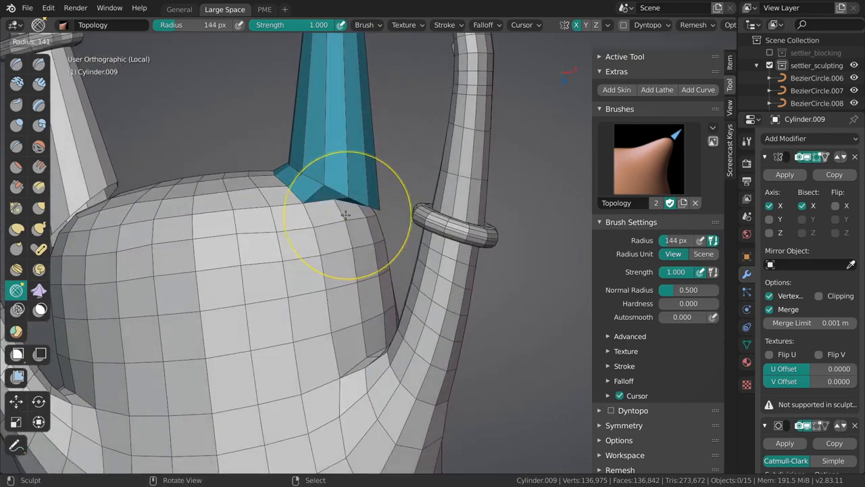
click(406, 212)
drag(354, 228, 350, 227)
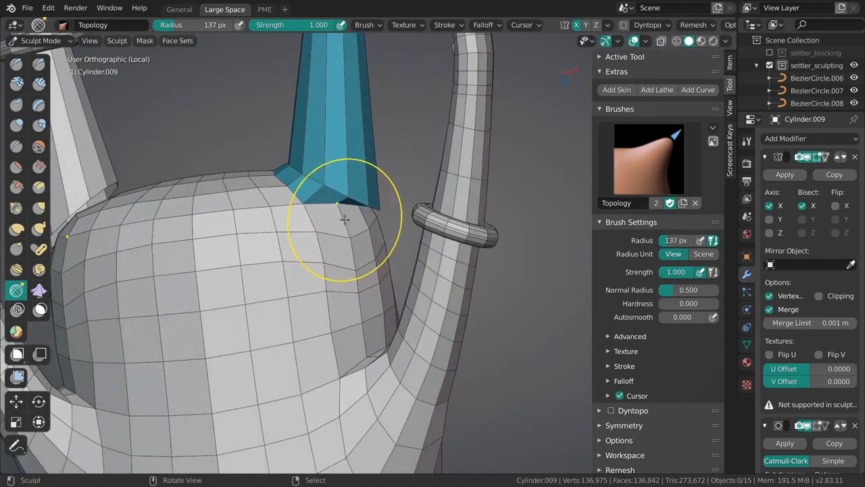
- Relax the outer and front side of the hip with the Topology brush at radii of 154 and 119 px
middle_drag(396, 226, 299, 223)
key(f)
click(386, 221)
mouse_move(397, 230)
middle_down()
mouse_move(392, 212)
mouse_move(386, 238)
mouse_move(365, 242)
middle_up()
key(f)
click(395, 212)
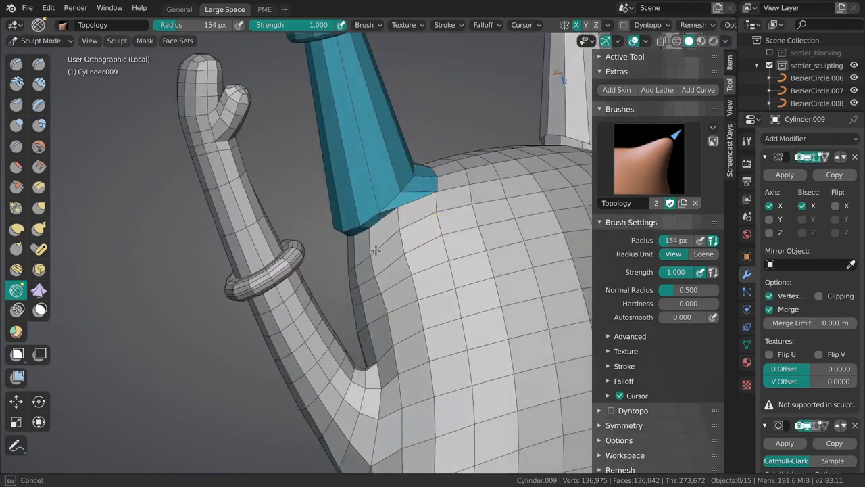
key(f)
click(398, 261)
middle_drag(383, 274, 418, 257)
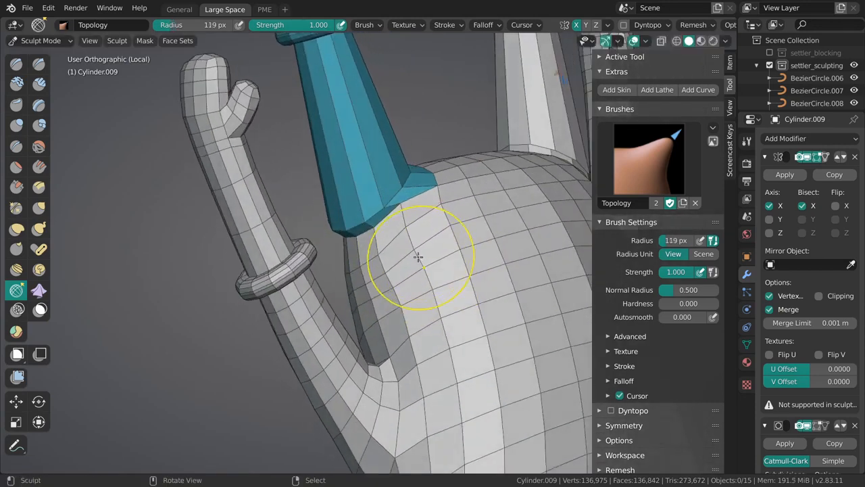
- Even out the rear torso faces around the leg joint with the Topology brush at radii of 173, 114 and 168 px
mouse_move(370, 273)
middle_down()
mouse_move(348, 247)
mouse_move(412, 252)
middle_up()
key(f)
click(351, 251)
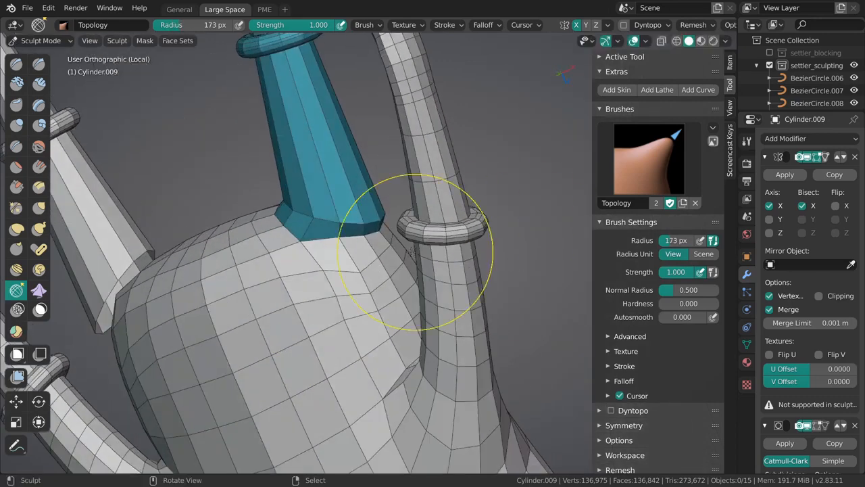
middle_drag(383, 287, 428, 273)
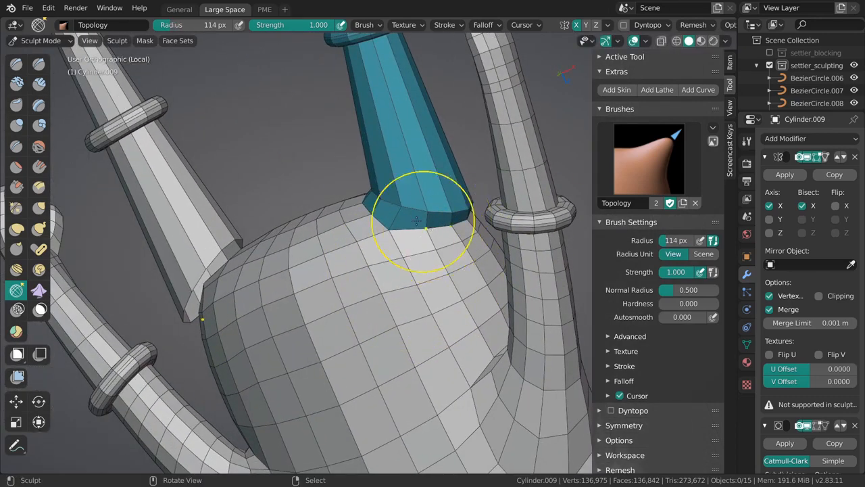
mouse_move(416, 221)
middle_down()
mouse_move(433, 234)
mouse_move(403, 315)
middle_up()
key(f)
click(426, 312)
drag(414, 307, 323, 336)
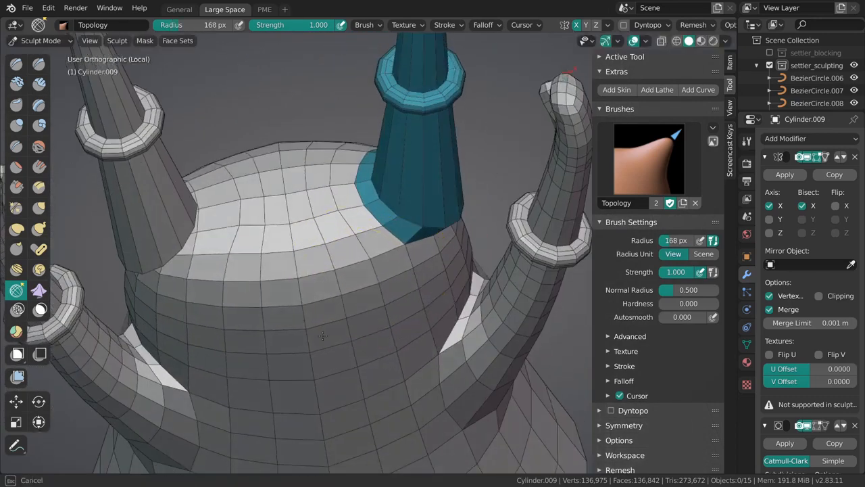
- Smooth out the edge flow on the torso's underside with the Topology brush at a 144 px radius
shift+middle_drag(375, 226, 409, 277)
key(f)
click(365, 250)
drag(356, 242, 349, 256)
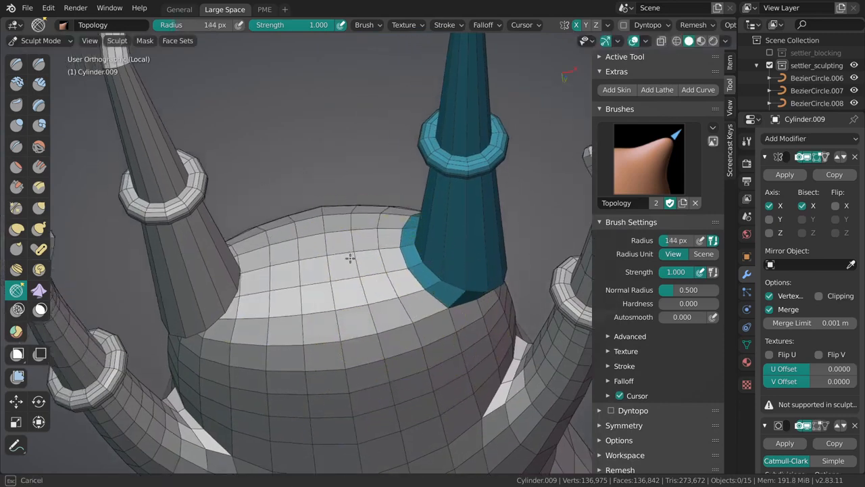
middle_drag(349, 251, 365, 290)
drag(379, 263, 355, 204)
- Relax the front of the lower torso above the leg with the Topology brush at a 168 px radius
middle_drag(355, 206, 374, 237)
key(f)
click(389, 223)
drag(388, 204, 408, 188)
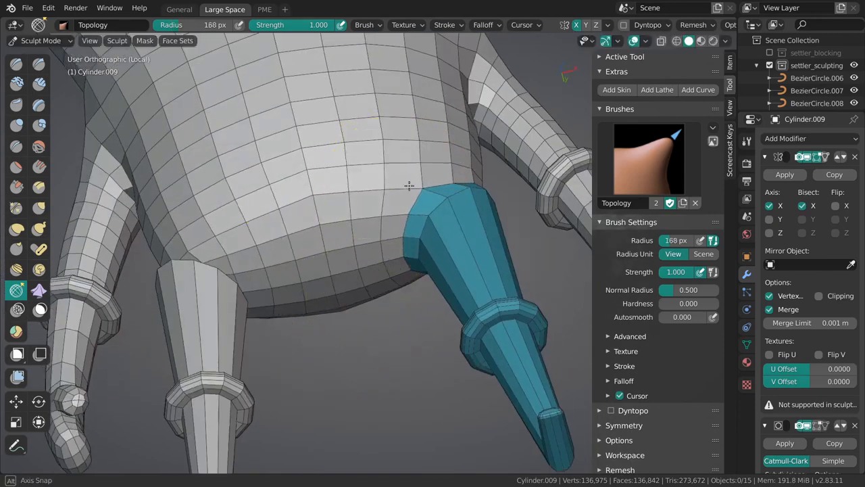
- Relax the front of the upper torso with the Topology brush at a 207 px radius
mouse_move(409, 187)
middle_down()
mouse_move(418, 207)
mouse_move(442, 185)
mouse_move(428, 242)
mouse_move(386, 183)
middle_up()
key(f)
click(428, 241)
scroll(315, 164, up, 3)
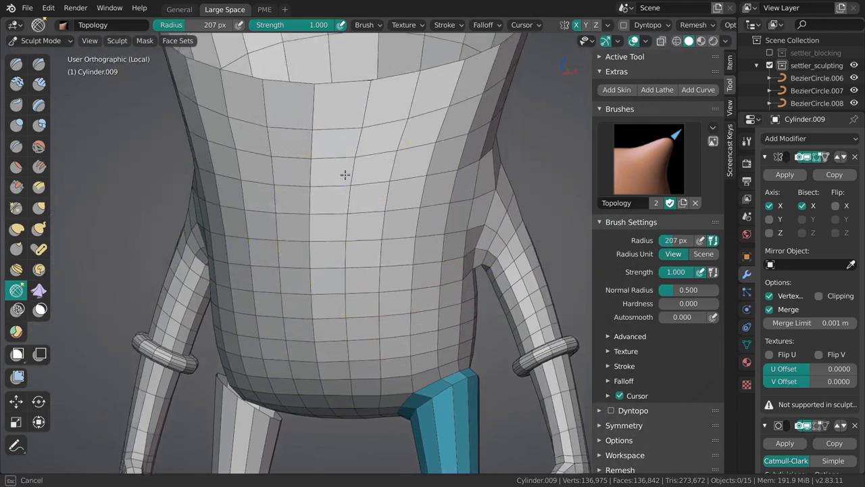
key(f)
click(444, 144)
- Relax the back of the torso between the arms with the Topology brush at a 194 px radius
mouse_move(444, 145)
middle_down()
mouse_move(396, 199)
mouse_move(514, 264)
mouse_move(521, 212)
middle_up()
key(f)
click(396, 228)
scroll(390, 238, up, 3)
middle_drag(390, 238, 419, 176)
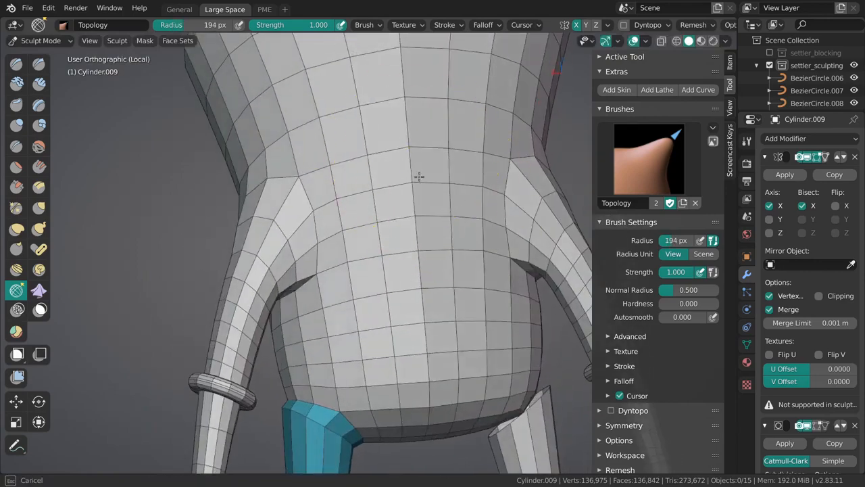
scroll(482, 193, down, 3)
- In Edit Mode, select the torso's centre edge loop and try moving it along the X axis
mouse_move(482, 194)
middle_down()
mouse_move(423, 267)
mouse_move(469, 253)
middle_up()
key(Tab)
click(425, 248)
key(Tab)
alt+click(431, 242)
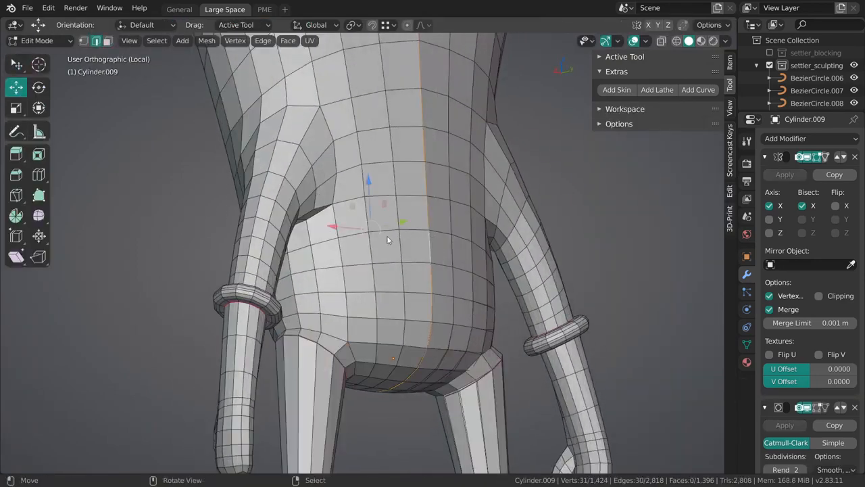
mouse_move(336, 226)
mouse_down()
mouse_move(363, 228)
mouse_move(328, 225)
mouse_move(346, 231)
mouse_up()
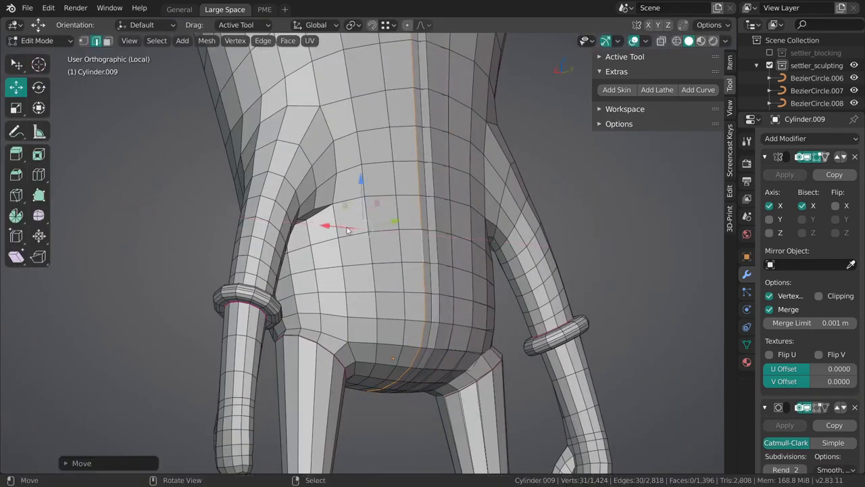
- Turn on Clipping in the Mirror modifier, test it by moving the centre loop along X, and return to Sculpt Mode
middle_drag(346, 230, 442, 267)
click(818, 296)
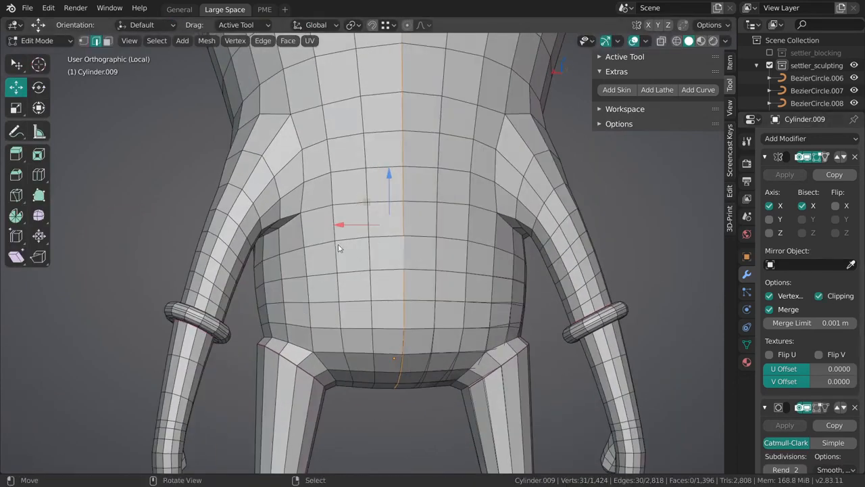
mouse_move(346, 225)
mouse_down()
mouse_move(359, 225)
mouse_move(345, 222)
mouse_up()
middle_drag(346, 222, 401, 234)
key(ctrl+Tab)
click(449, 311)
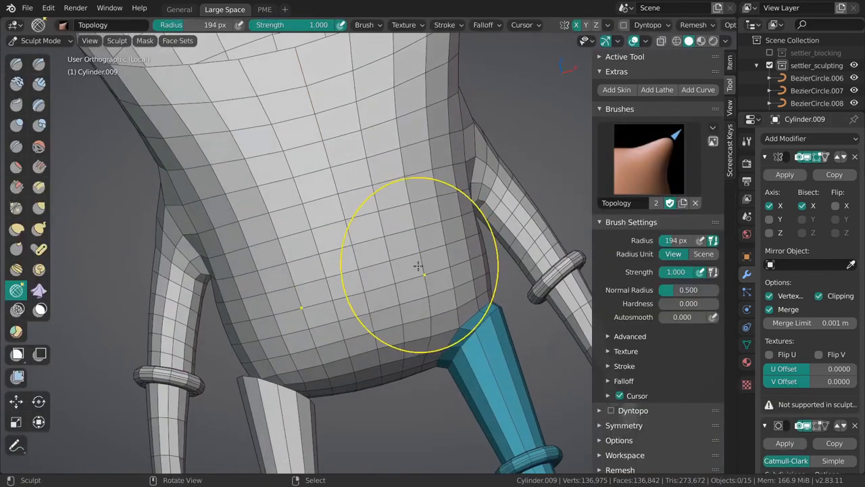
- Relax the topology of the lower torso's front and side with the Topology brush at a 153 px radius
middle_drag(427, 336, 439, 271)
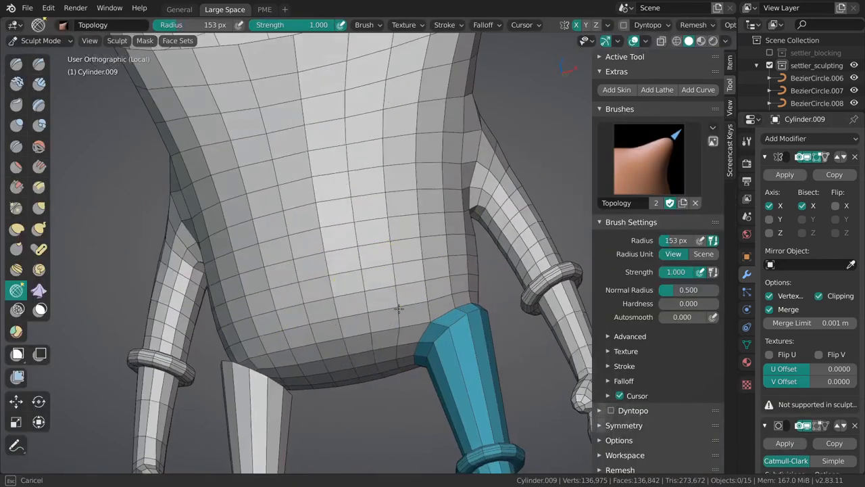
drag(447, 238, 465, 236)
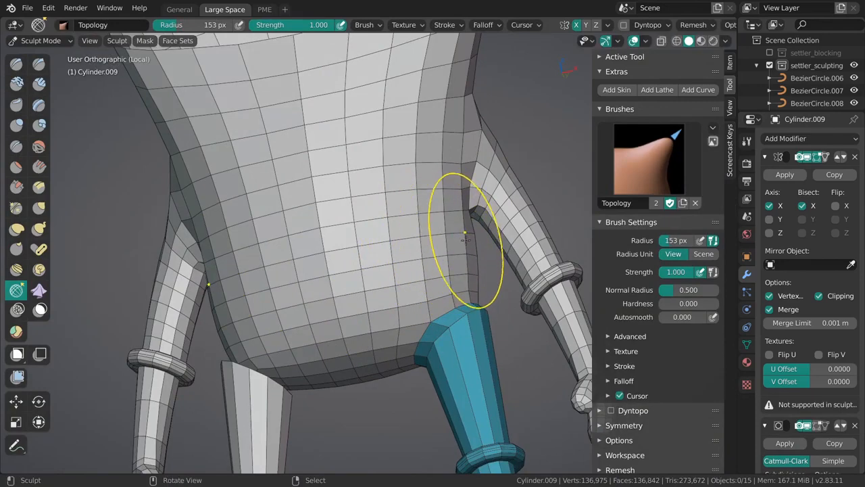
mouse_move(465, 237)
middle_down()
mouse_move(421, 203)
mouse_move(473, 189)
middle_up()
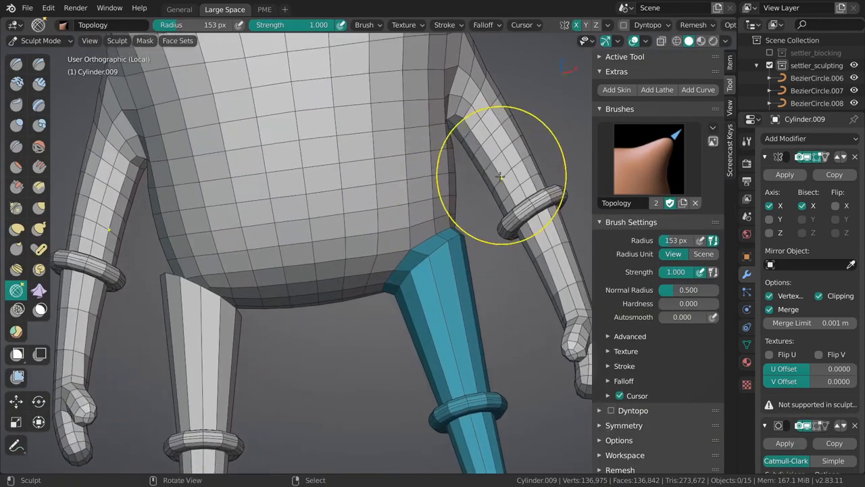
- Try to reshape the inner hip where the leg meets the torso with the Grab brush, reducing its radius to 100 px
click(625, 109)
mouse_move(440, 286)
middle_down()
mouse_move(416, 262)
mouse_move(396, 266)
middle_up()
key(g)
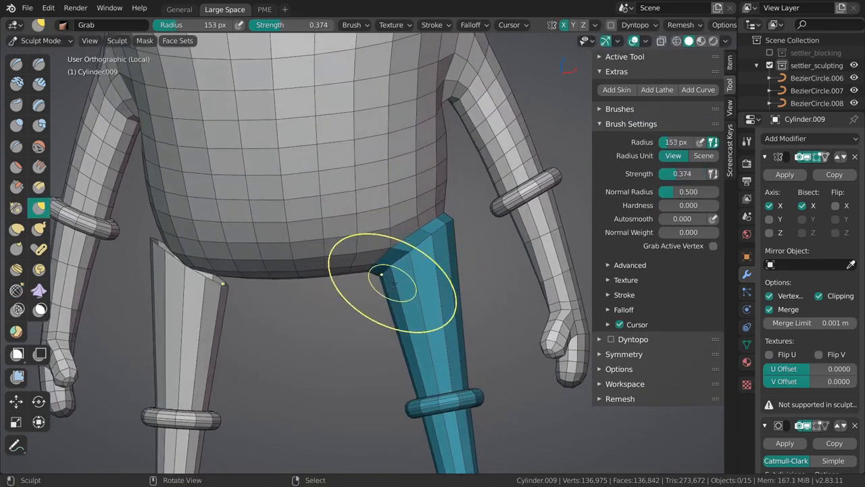
click(355, 25)
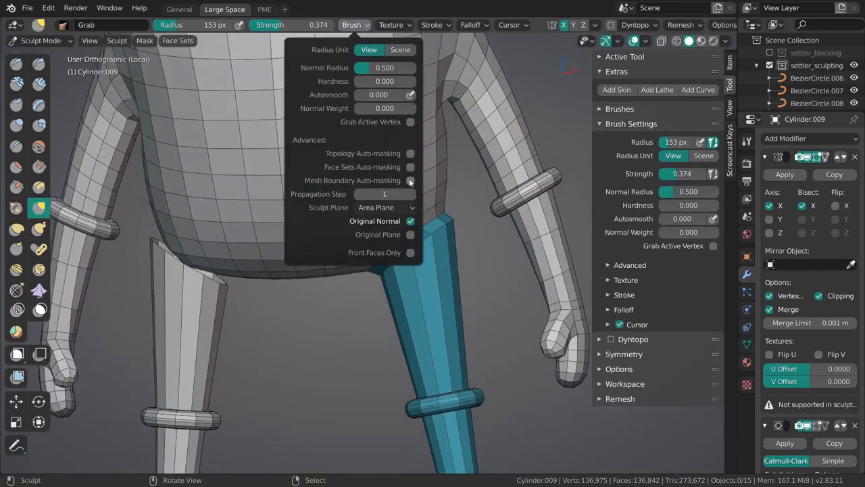
key(f)
click(462, 294)
mouse_move(409, 287)
mouse_down()
mouse_move(389, 301)
mouse_move(392, 281)
mouse_up()
key(f)
click(444, 290)
key(ctrl+z)
key(f)
click(383, 280)
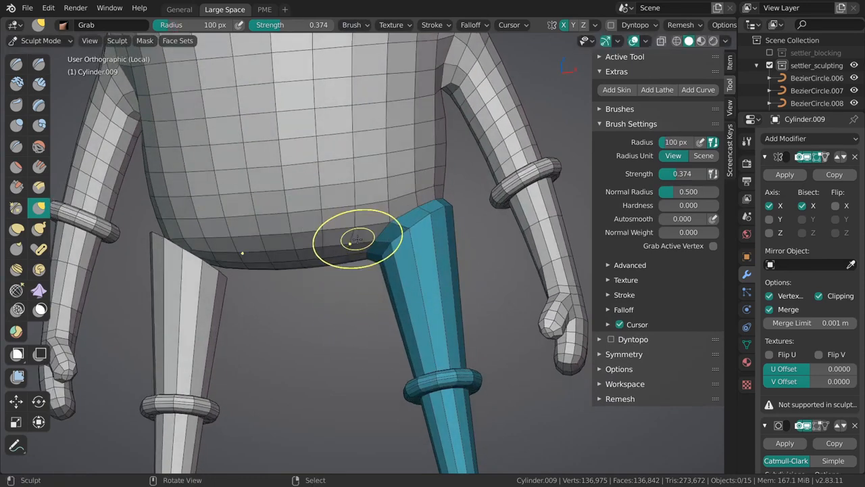
- In Edit Mode, select the ring of thigh faces between the hip and the knee band and hide it
key(Tab)
alt+click(400, 232)
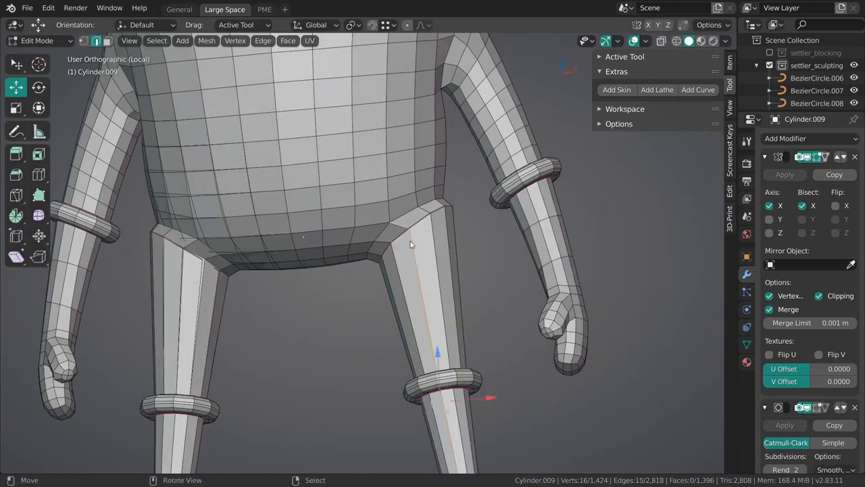
alt+click(408, 235)
alt+click(421, 273)
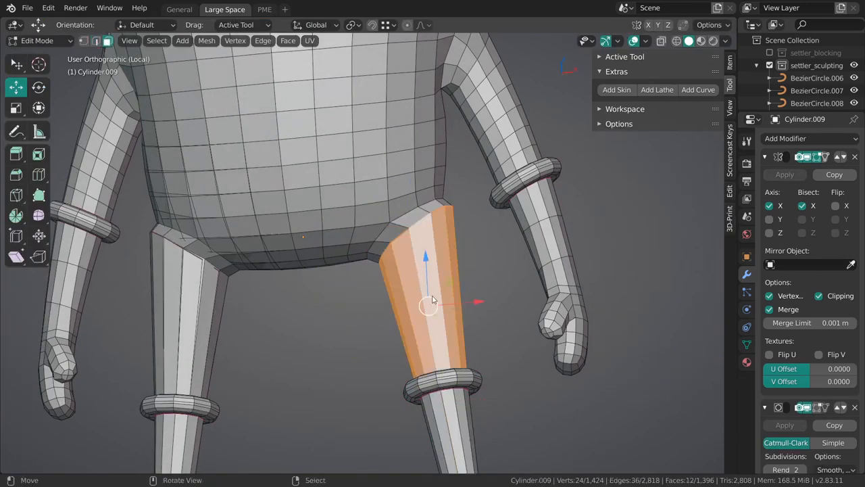
key(ctrl+l)
key(ctrl+z)
key(h)
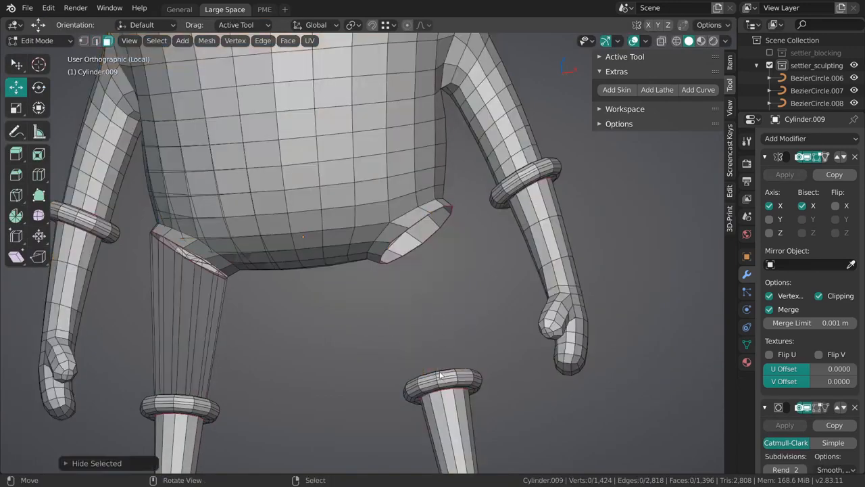
- Hide the linked lower leg with its knee band as well and return to Sculpt Mode
key(l)
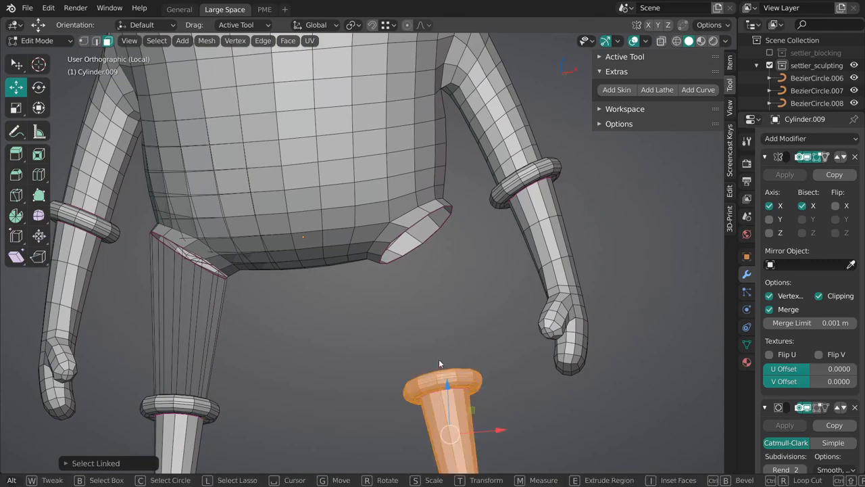
middle_drag(423, 317, 419, 289)
key(h)
middle_drag(413, 223, 415, 225)
key(ctrl+Tab)
ctrl+middle_drag(417, 322, 414, 352)
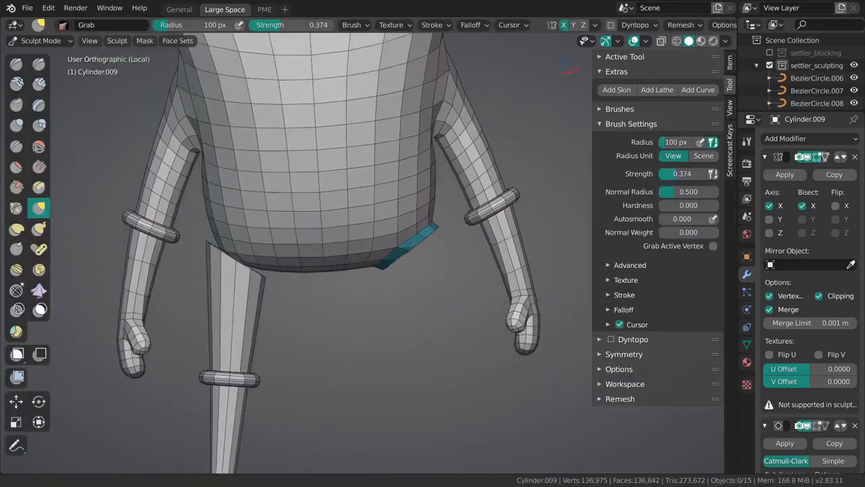
- Assign all visible faces of the body to one new face set
mouse_move(414, 298)
middle_down()
mouse_move(400, 224)
mouse_move(396, 247)
middle_up()
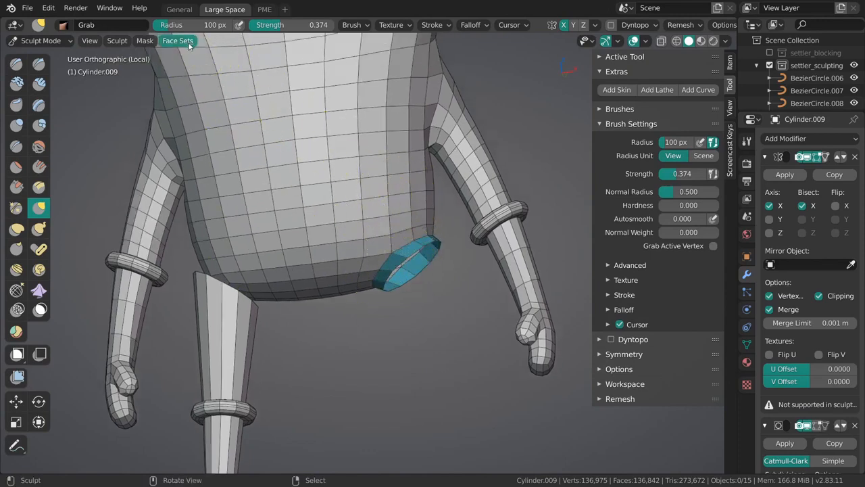
key(w)
click(466, 200)
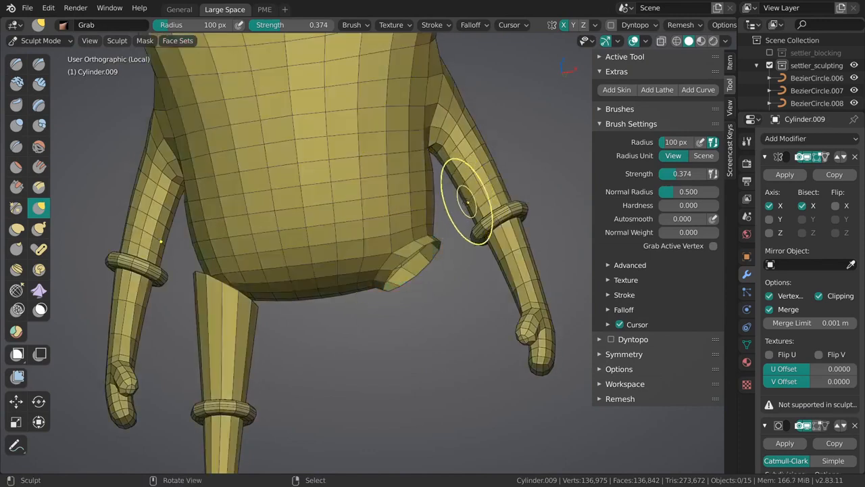
- Reveal the hidden leg parts and return to Sculpt Mode with the whole leg in view
middle_drag(444, 226, 411, 223)
key(h)
shift+middle_drag(427, 293, 392, 222)
mouse_move(409, 287)
ctrl+middle_down()
mouse_move(417, 263)
mouse_move(361, 292)
mouse_move(373, 285)
mouse_move(354, 248)
ctrl+middle_up()
key(Tab)
key(l)
mouse_move(413, 304)
middle_down()
mouse_move(427, 307)
mouse_move(421, 223)
middle_up()
key(ctrl+Tab)
click(418, 284)
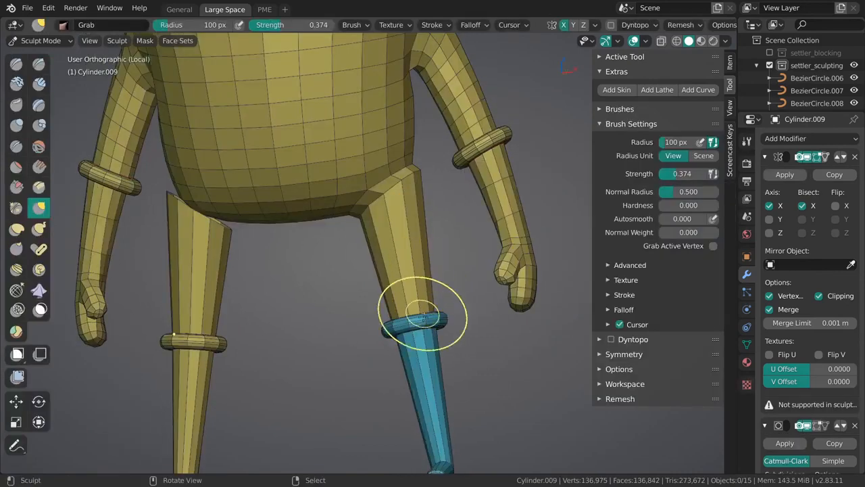
shift+middle_drag(424, 317, 411, 286)
- Extend the lower leg's face set up over the thigh with the Draw Face Sets brush at a 77 px radius
click(16, 331)
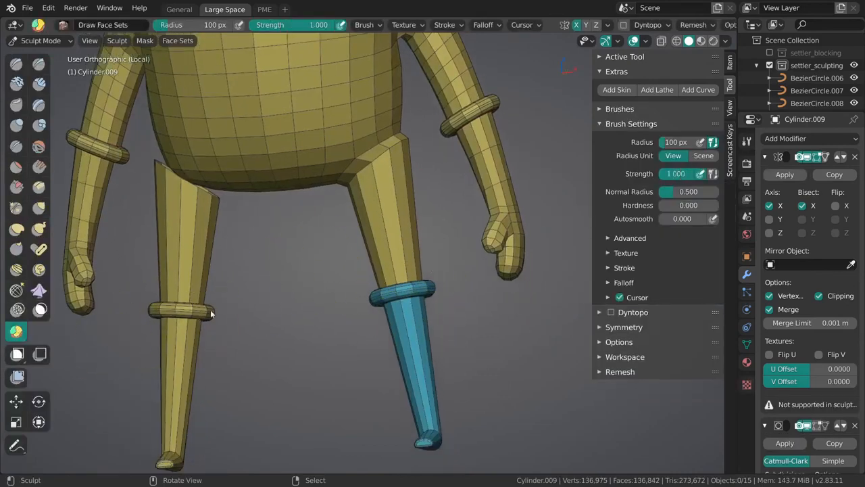
mouse_move(409, 298)
mouse_down()
mouse_move(402, 266)
mouse_move(363, 229)
mouse_up()
mouse_move(358, 228)
middle_down()
mouse_move(473, 233)
mouse_move(422, 274)
middle_up()
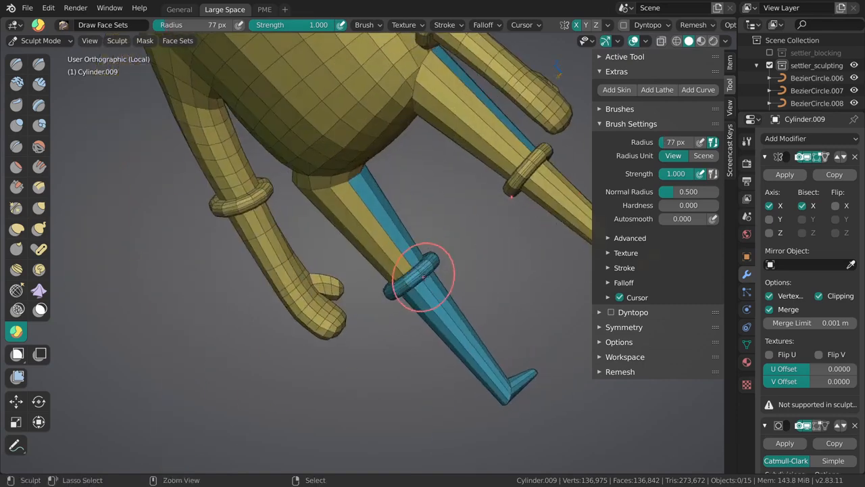
drag(421, 275, 380, 270)
middle_drag(378, 271, 448, 251)
drag(399, 263, 365, 262)
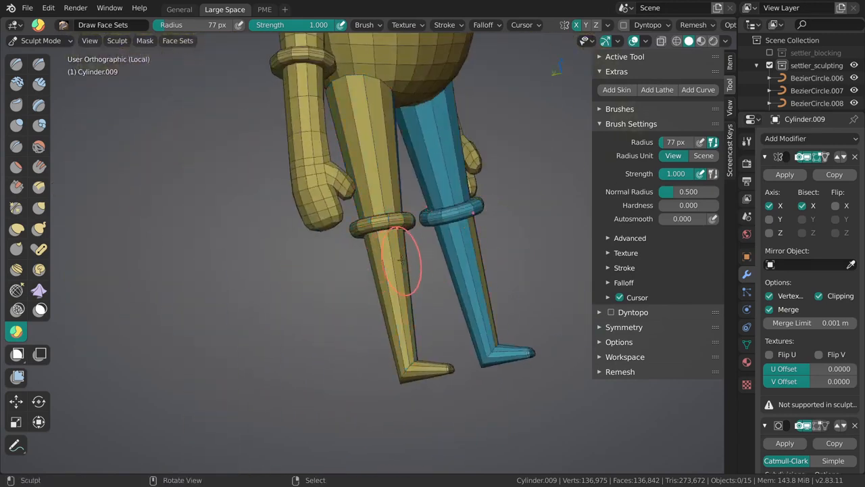
- Undo the stray face set strokes and extend the leg face set over both entire legs, including the feet
key(ctrl+z)
middle_drag(401, 261, 359, 245)
mouse_move(369, 237)
ctrl+mouse_down()
mouse_move(348, 245)
mouse_move(355, 261)
ctrl+mouse_up()
mouse_move(355, 260)
middle_down()
mouse_move(304, 250)
mouse_move(405, 232)
middle_up()
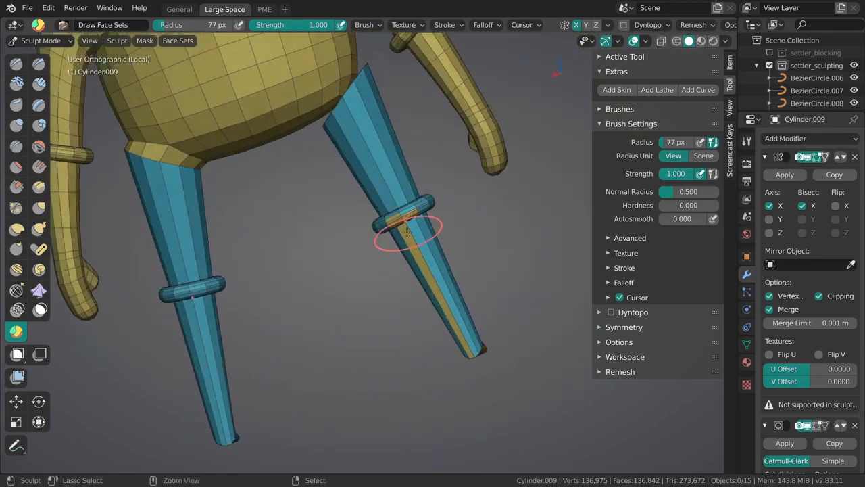
mouse_move(407, 233)
ctrl+mouse_down()
mouse_move(416, 244)
mouse_move(410, 227)
ctrl+mouse_up()
key(ctrl+z)
middle_drag(420, 262, 420, 284)
ctrl+drag(420, 284, 422, 287)
key(ctrl+z)
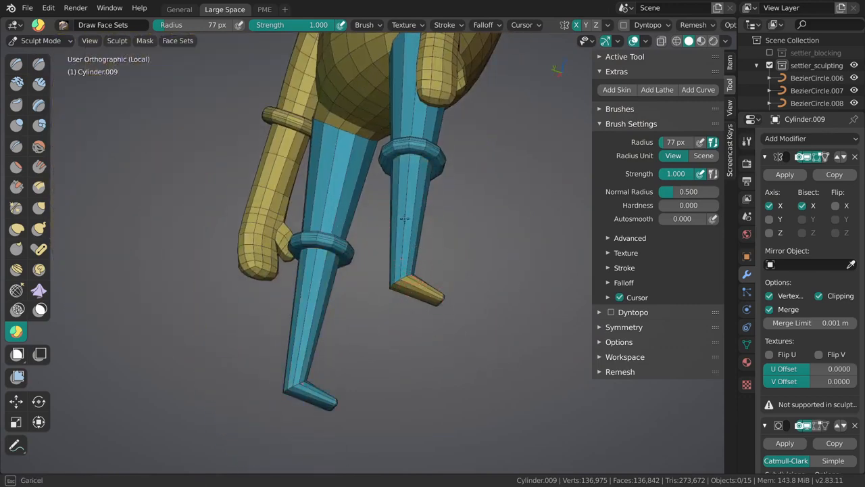
key(ctrl+shift+z)
key(ctrl+z)
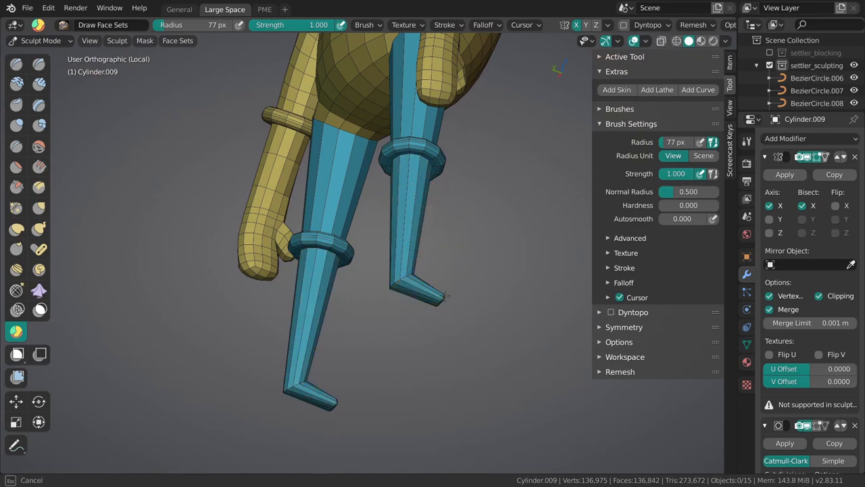
middle_drag(445, 296, 395, 319)
- Reshape the torso's outer hip just above the leg with the Grab brush at a 92 px radius
key(g)
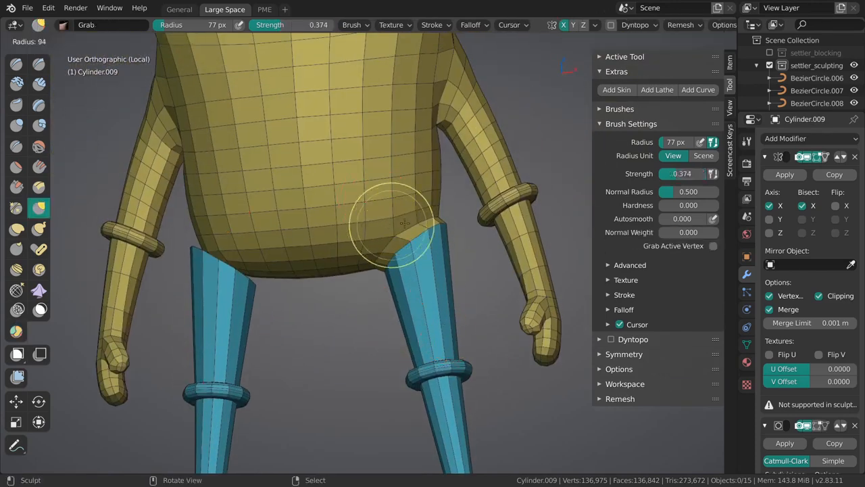
scroll(435, 219, up, 3)
scroll(435, 220, up, 1)
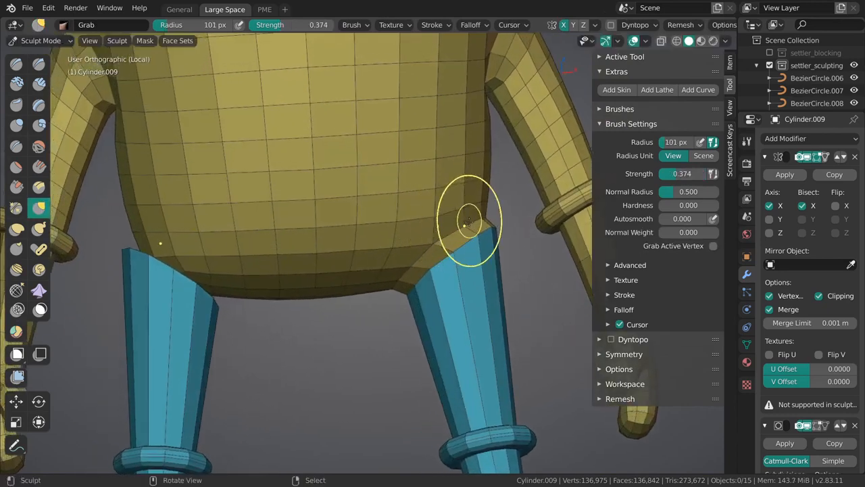
key(shift+s)
middle_drag(454, 222, 459, 212)
key(g)
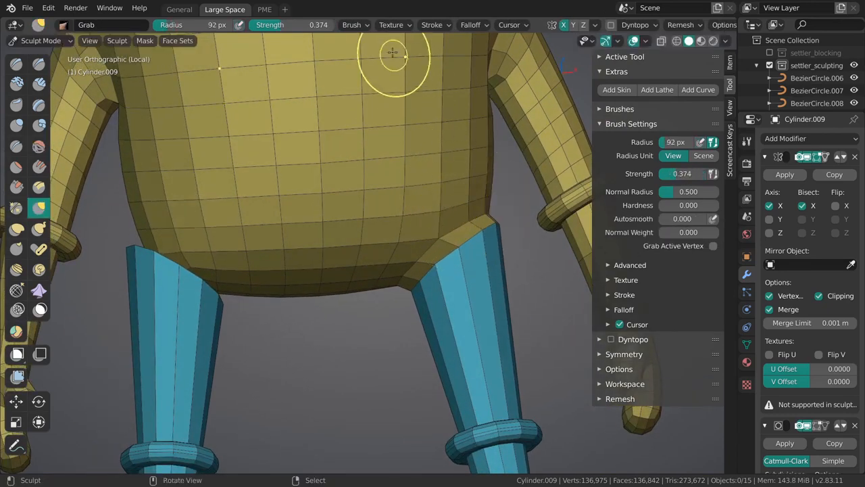
- Turn on Face Sets Auto-masking for the Grab brush and test it on the outer hip at a 110 px radius
click(351, 24)
key(f)
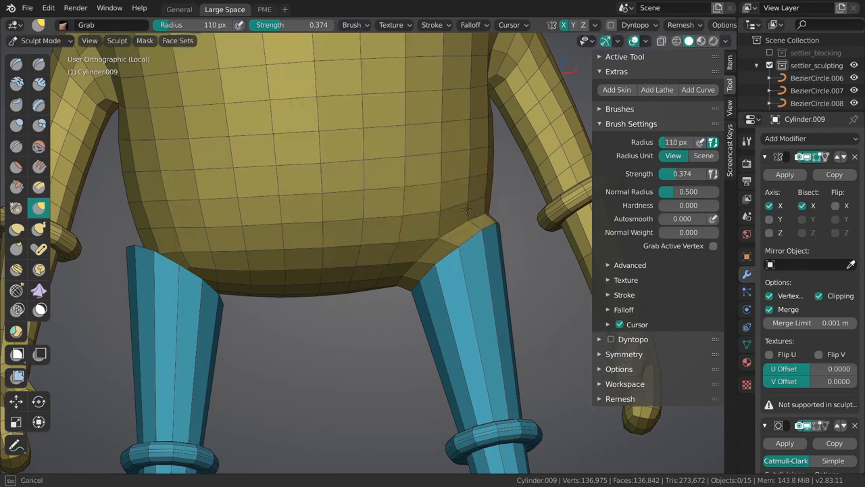
click(482, 197)
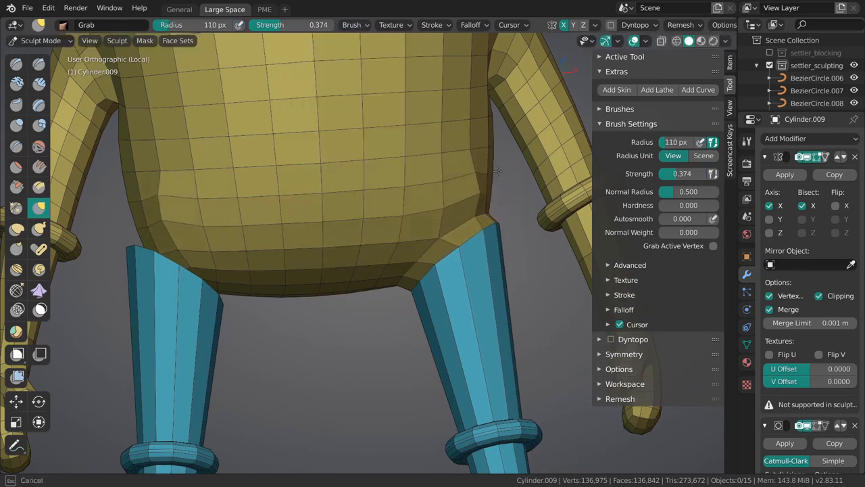
drag(498, 171, 479, 206)
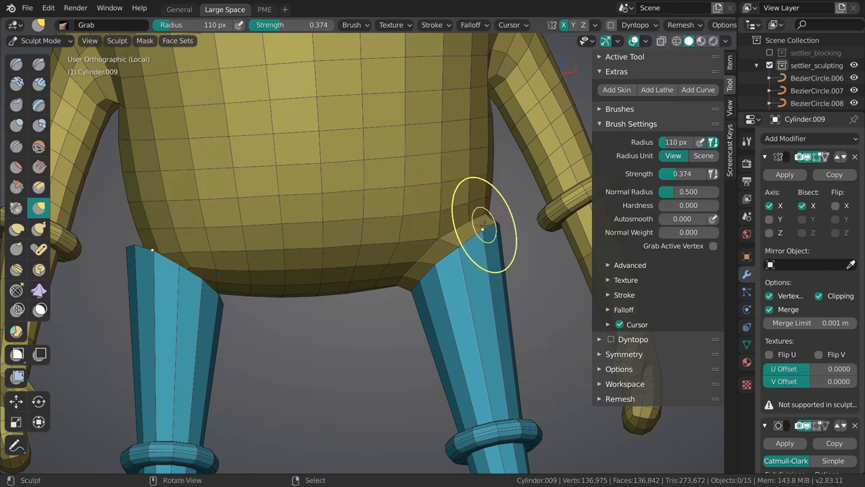
- Refine the outer front corner of the hip seam with the Grab brush at radii of 62 px and smaller
key(f)
click(469, 224)
middle_drag(469, 223, 468, 227)
key(f)
click(467, 226)
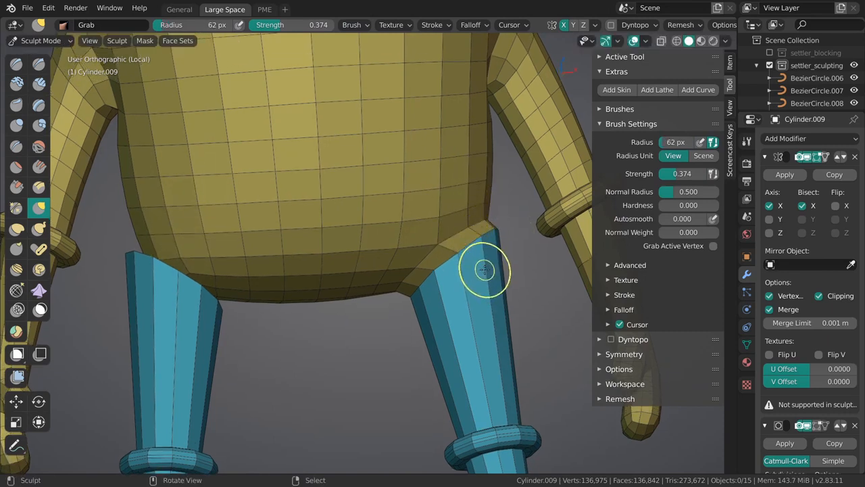
key(f)
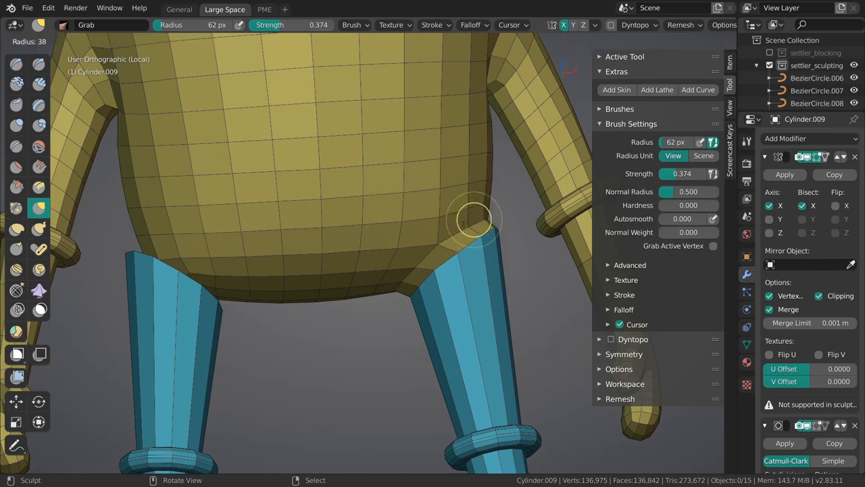
click(489, 218)
- Adjust the hip seam around the side of the leg with a resized Grab brush
middle_drag(483, 221, 413, 251)
key(f)
click(413, 253)
drag(385, 263, 410, 244)
mouse_move(421, 240)
middle_down()
mouse_move(467, 228)
mouse_move(347, 270)
middle_up()
- In the back view, straighten the outer corner of the hip seam with the Grab brush at 95 and 83 px radii
key(grave)
click(449, 262)
alt+middle_drag(406, 269, 439, 262)
mouse_move(285, 260)
shift+middle_down()
mouse_move(391, 219)
mouse_move(379, 240)
mouse_move(386, 239)
shift+middle_up()
key(f)
click(364, 248)
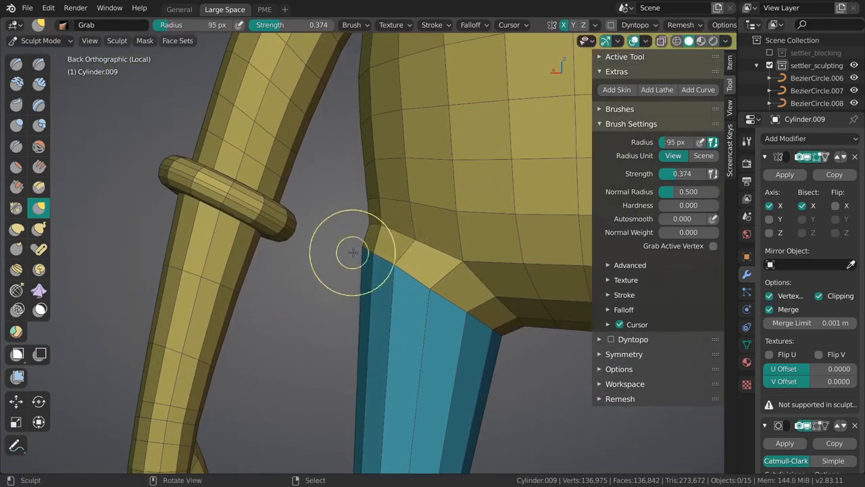
key(f)
click(367, 247)
shift+middle_drag(394, 275, 392, 264)
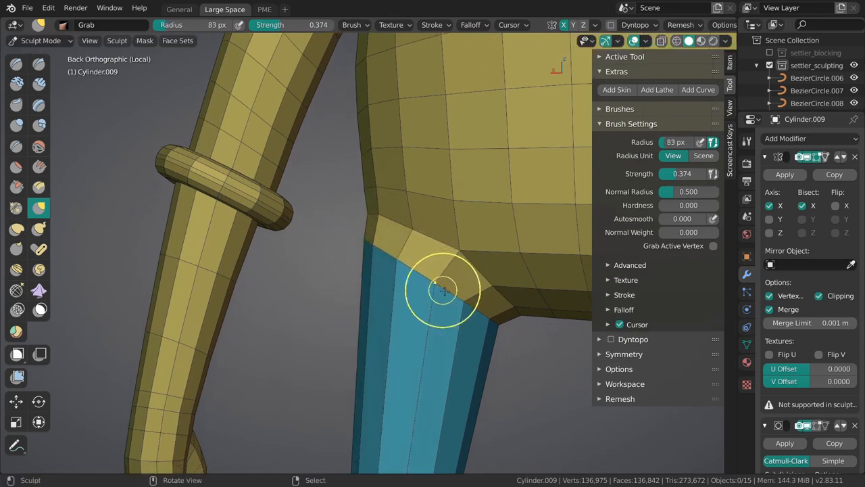
- Even out the rear hip seam and the torso faces above it with the Grab brush at 105 and 99 px radii
shift+middle_drag(443, 303, 430, 266)
key(f)
click(394, 237)
shift+middle_drag(394, 238, 418, 290)
key(f)
click(421, 239)
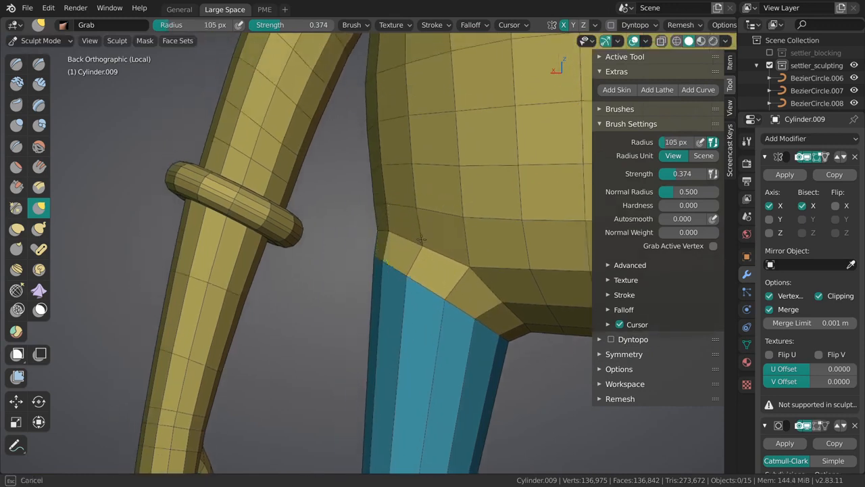
key(f)
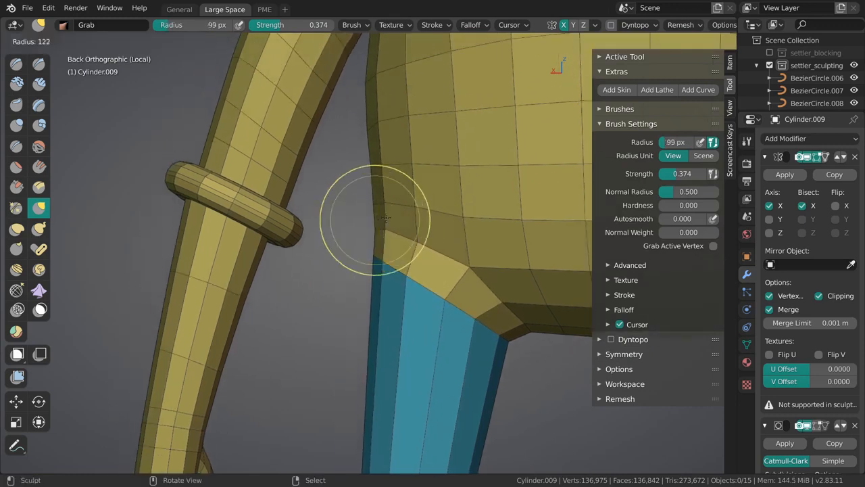
click(433, 221)
- Shift the rear torso side above the hip with the Grab brush at a 228 px radius
shift+middle_drag(428, 192, 451, 234)
key(f)
click(471, 232)
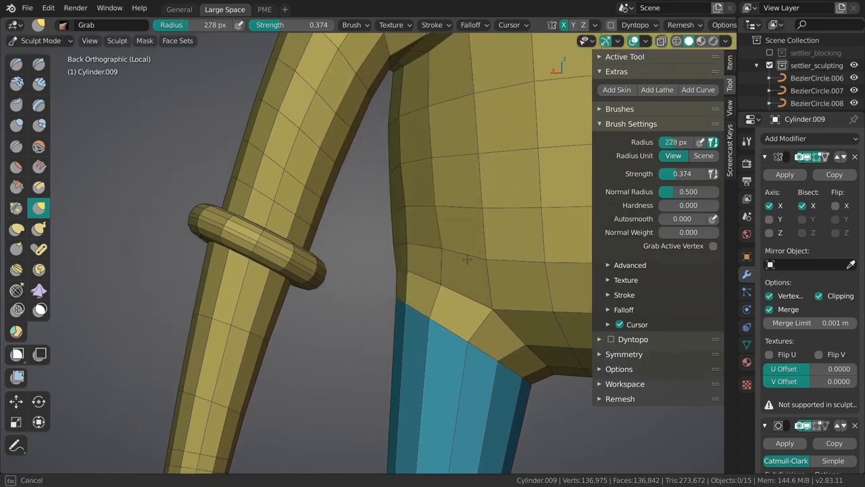
drag(467, 259, 455, 259)
- Even out the torso and hip contour around the leg from several angles with the Grab brush, varying its radius
mouse_move(396, 256)
middle_down()
mouse_move(436, 227)
mouse_move(510, 264)
middle_up()
key(f)
mouse_move(365, 255)
middle_down()
mouse_move(399, 260)
mouse_move(465, 189)
middle_up()
click(487, 263)
key(f)
click(455, 193)
mouse_move(429, 224)
middle_down()
mouse_move(372, 219)
mouse_move(434, 221)
mouse_move(433, 230)
middle_up()
key(f)
click(394, 220)
key(f)
click(434, 234)
drag(420, 237, 407, 233)
mouse_move(407, 233)
middle_down()
mouse_move(409, 209)
mouse_move(428, 213)
mouse_move(371, 264)
mouse_move(340, 263)
mouse_move(325, 287)
mouse_move(423, 264)
mouse_move(336, 260)
mouse_move(420, 295)
middle_up()
- In the front view, refine the inner corner of the leg seam at the crotch with the Grab brush at 133 and 119 px radii
key(f)
click(330, 263)
key(f)
click(443, 297)
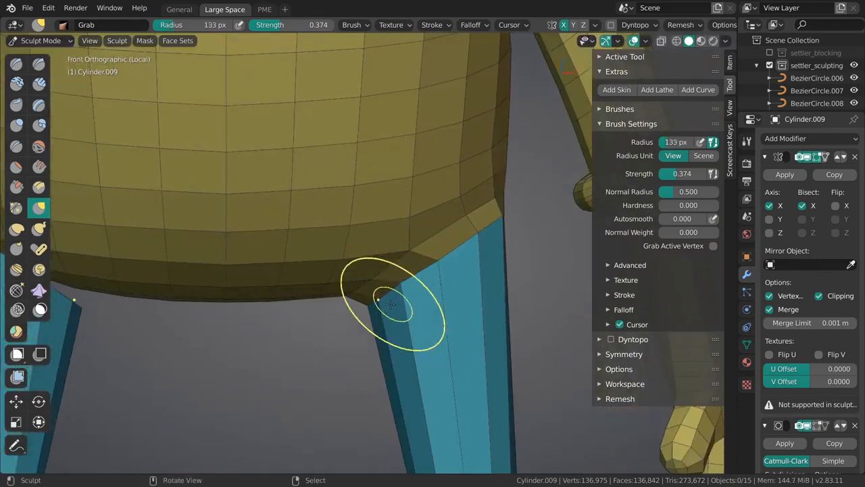
drag(376, 299, 380, 299)
key(f)
click(389, 301)
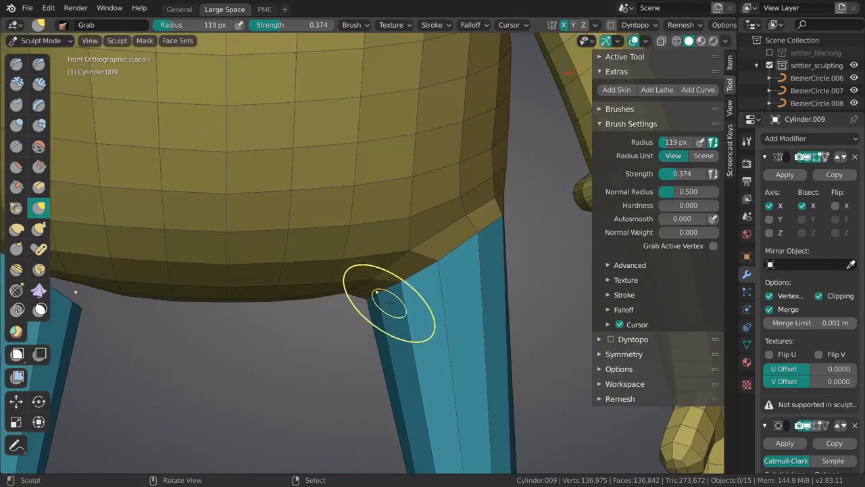
- Set the Grab brush radius to 101 px and adjust the torso faces beside the inner leg seam at the crotch
mouse_move(305, 284)
middle_down()
mouse_move(322, 271)
mouse_move(391, 344)
middle_up()
key(f)
click(340, 282)
key(f)
click(337, 292)
scroll(387, 258, up, 5)
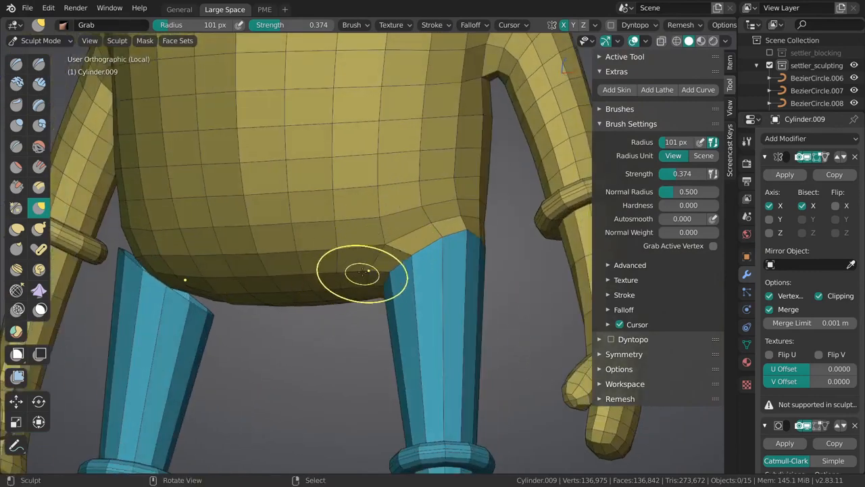
middle_drag(435, 276, 423, 271)
scroll(422, 271, down, 1)
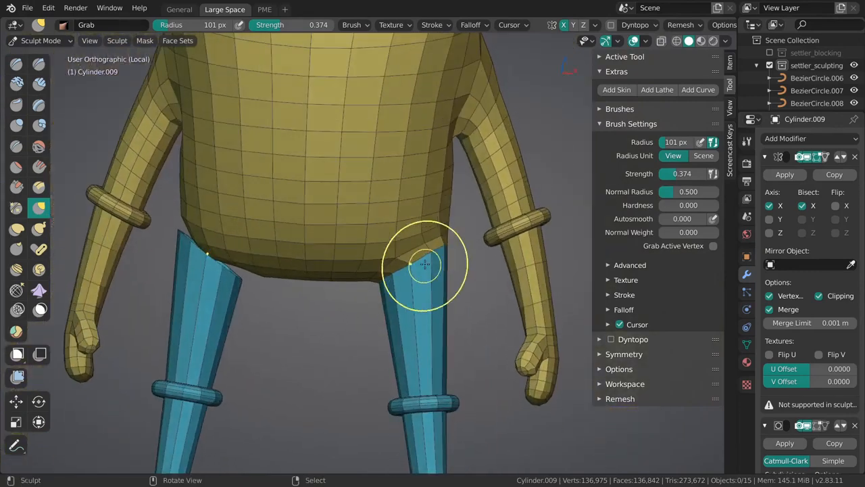
scroll(415, 261, up, 3)
scroll(423, 280, down, 2)
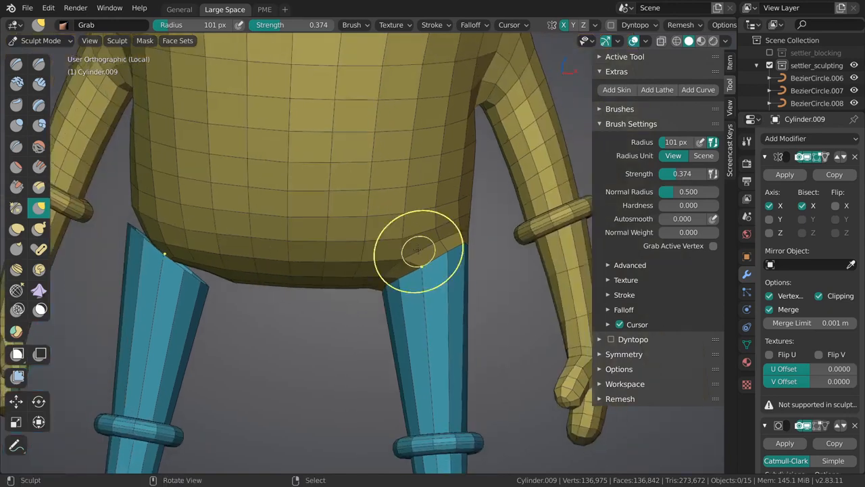
- In the front view, nudge the front seam between torso and leg with the Grab brush at a 68 px radius
key(grave)
click(373, 257)
key(f)
click(415, 271)
drag(425, 271, 427, 272)
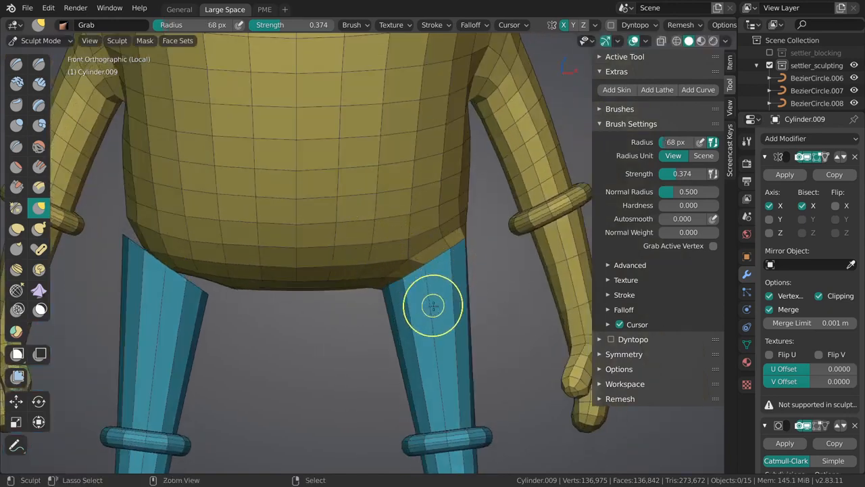
- Check the subdivided hip and leg joints in Object Mode
ctrl+middle_drag(432, 306, 426, 277)
key(ctrl+Tab)
mouse_move(373, 259)
ctrl+middle_down()
mouse_move(402, 231)
mouse_move(390, 231)
mouse_move(374, 286)
ctrl+middle_up()
right_click(390, 233)
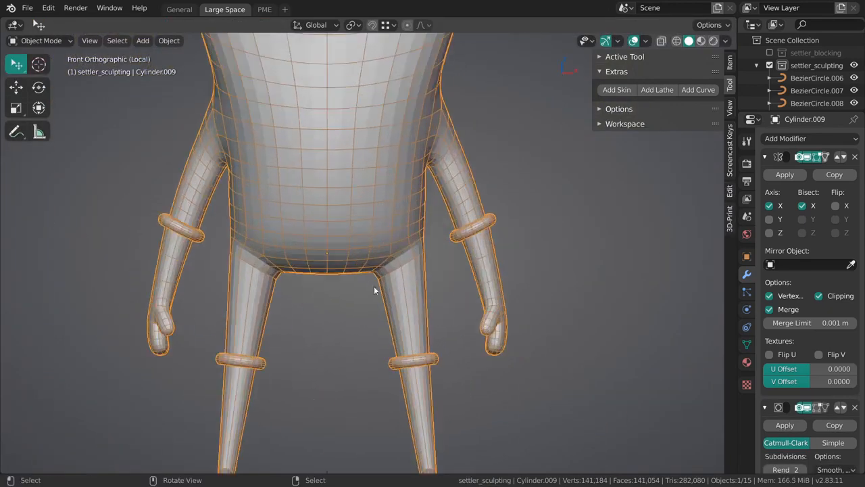
key(Tab)
key(ctrl+Tab)
click(385, 287)
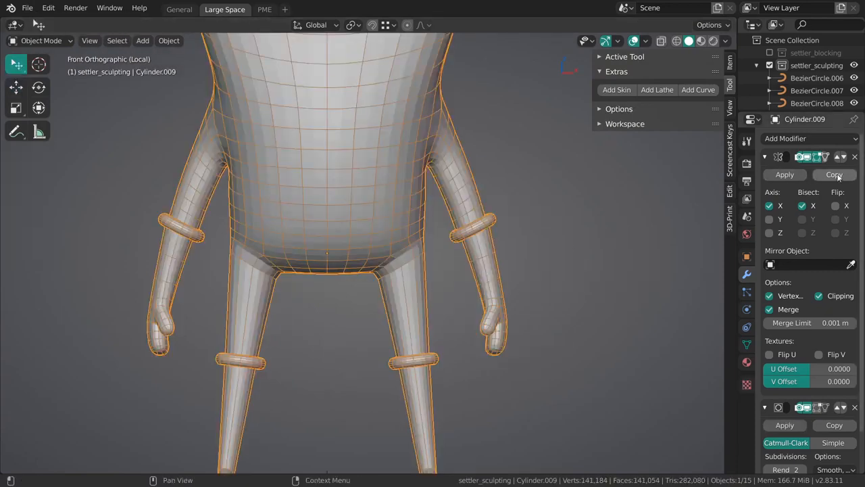
key(ctrl+Tab)
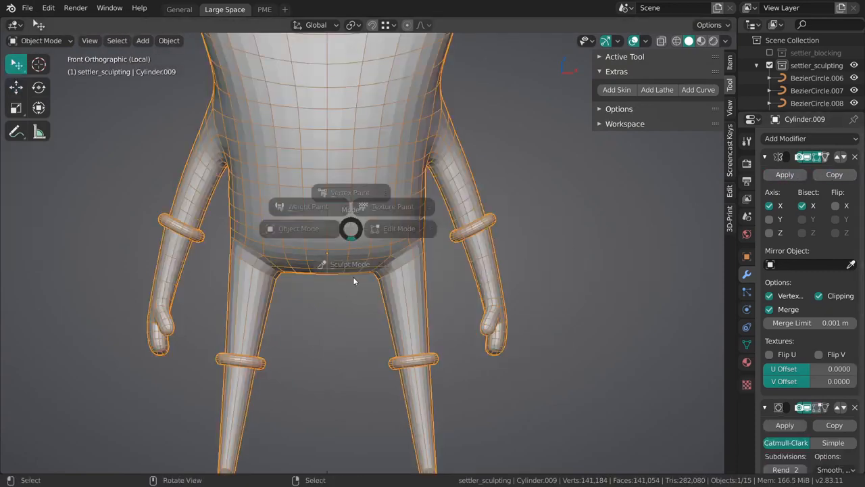
click(352, 278)
- Compare the hip and leg topology in Edit Mode and Sculpt Mode with nothing selected
shift+middle_drag(335, 315, 372, 317)
key(ctrl+Tab)
click(330, 262)
key(alt+a)
scroll(324, 306, up, 4)
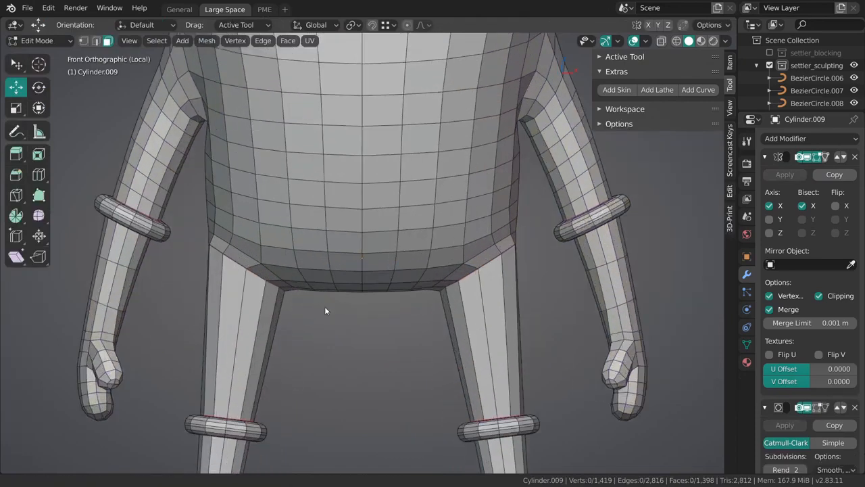
scroll(397, 324, down, 3)
key(ctrl+Tab)
click(418, 355)
shift+middle_drag(456, 276, 376, 266)
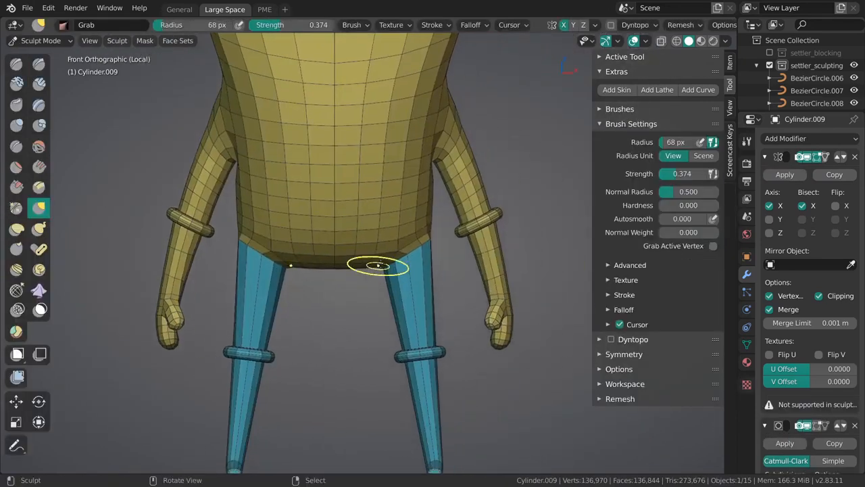
scroll(376, 266, up, 3)
- In Edit Mode, select the edge loop around the top of the leg and enter an edge crease of 0
key(ctrl+Tab)
click(433, 286)
alt+click(440, 254)
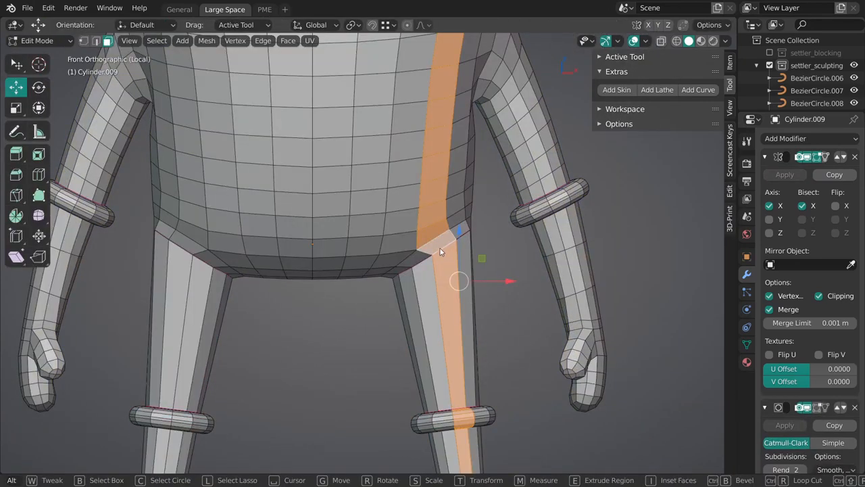
key(2)
alt+click(442, 249)
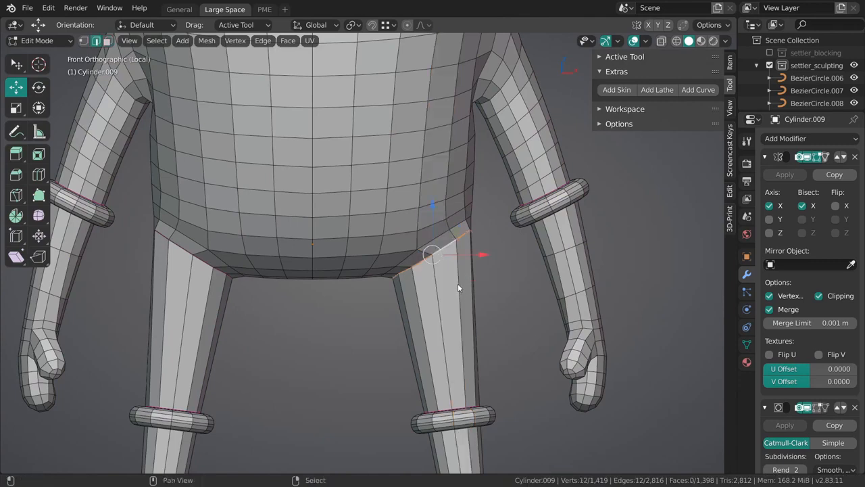
key(shift+e)
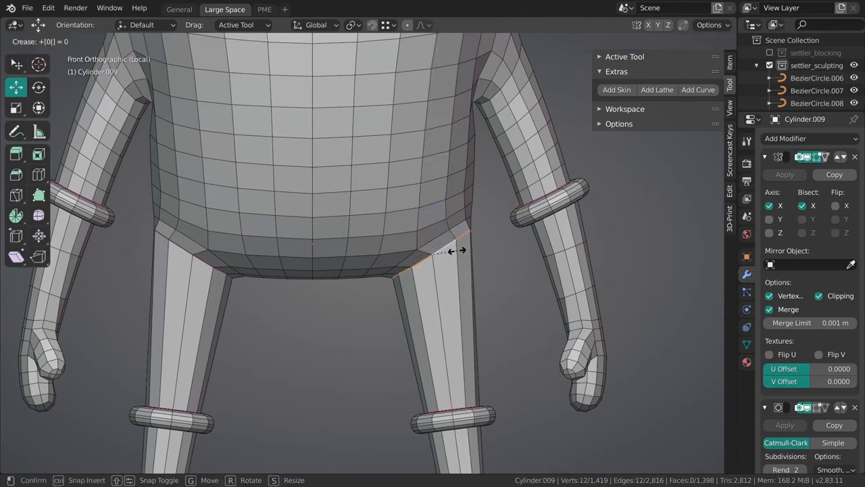
key(Return)
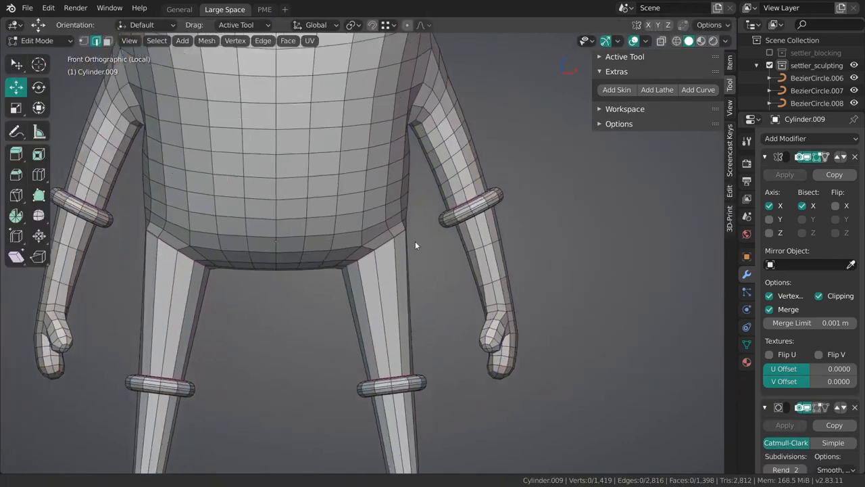
- Remove the crease from the edge loop at the top of the leg with a value of -1 and check the smoothed joint
scroll(416, 236, up, 5)
alt+click(421, 222)
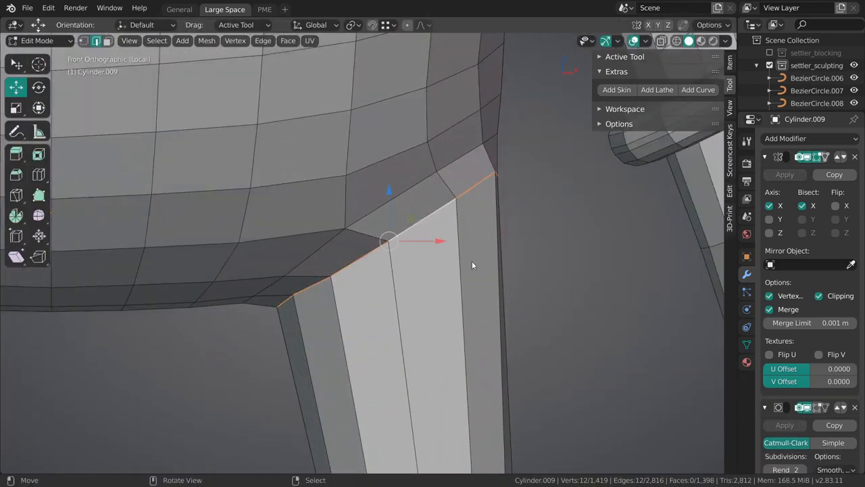
key(shift+e)
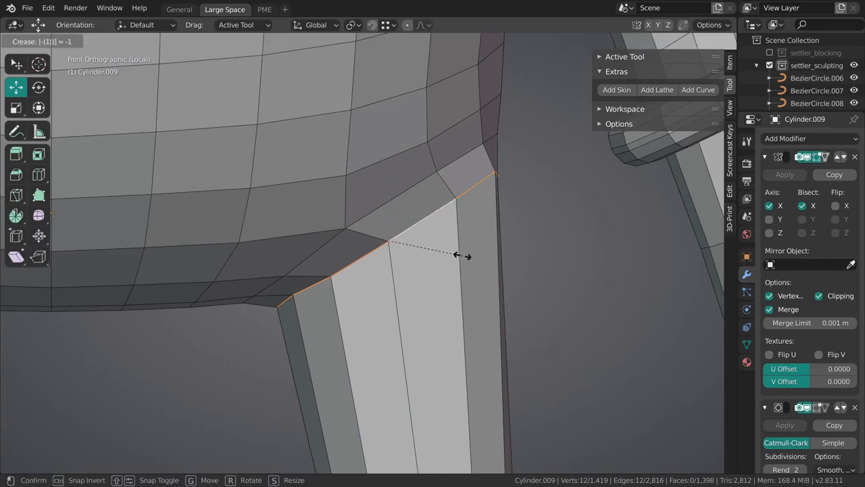
click(463, 256)
key(Tab)
click(418, 260)
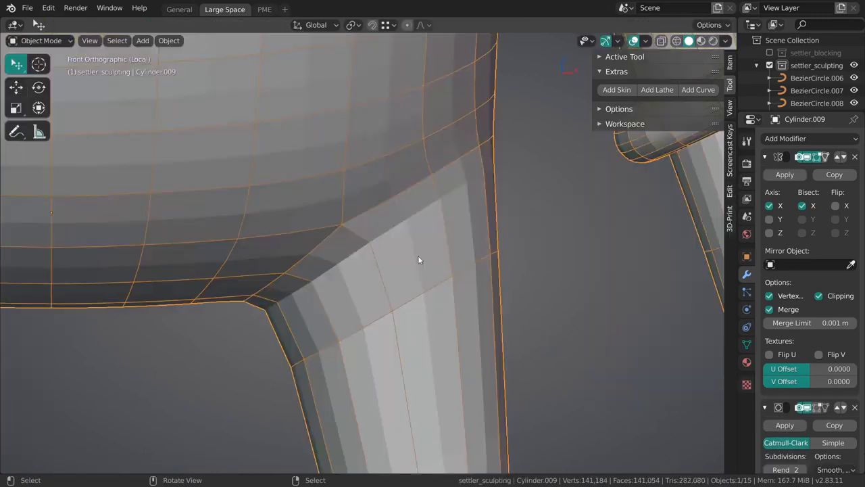
- Inspect the hip seam in Edit Mode with nothing selected and again in Sculpt Mode
key(Tab)
key(alt+a)
scroll(461, 230, down, 6)
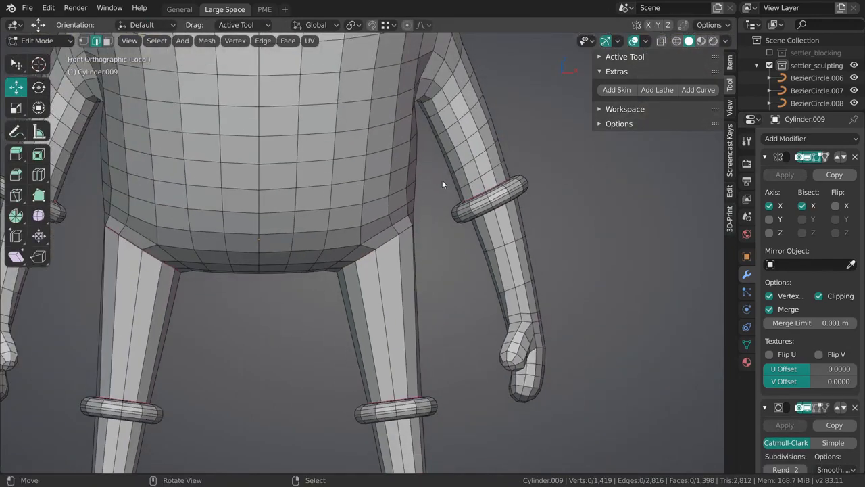
mouse_move(441, 241)
shift+middle_down()
mouse_move(497, 244)
mouse_move(574, 230)
shift+middle_up()
shift+middle_drag(498, 203, 428, 205)
key(ctrl+Tab)
click(441, 246)
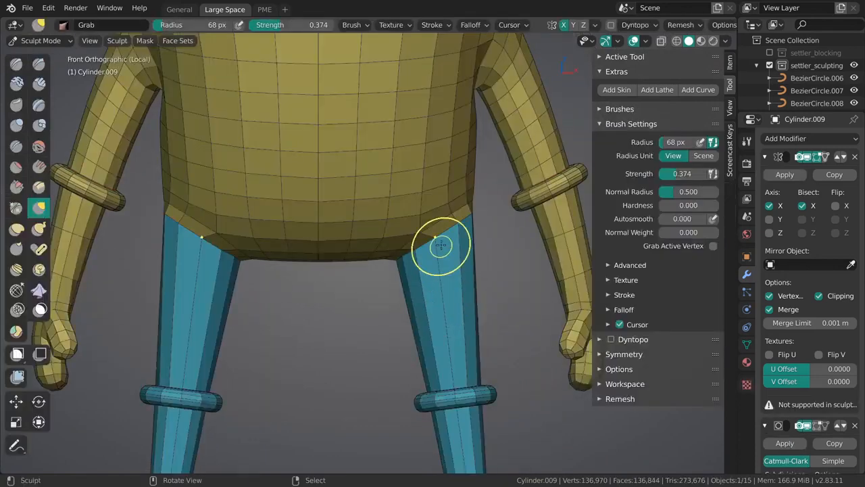
- In Edit Mode, add 5 loop cuts around the thigh between the hip seam and the knee ring
key(Tab)
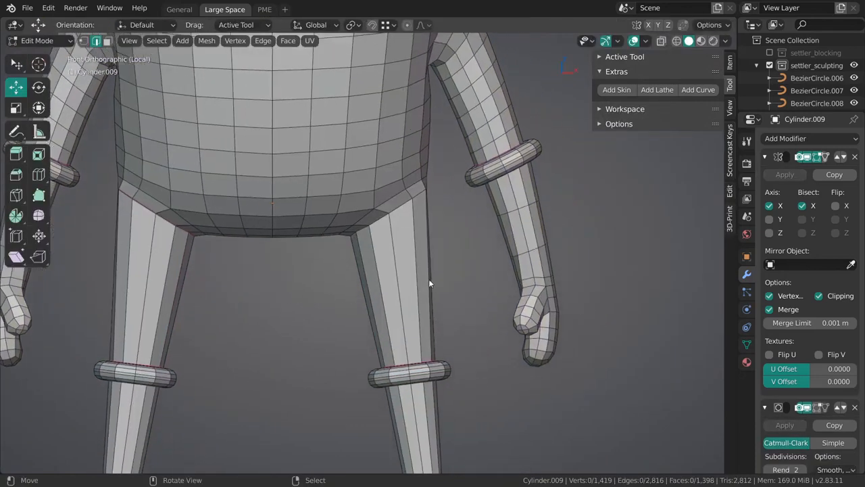
scroll(421, 289, up, 2)
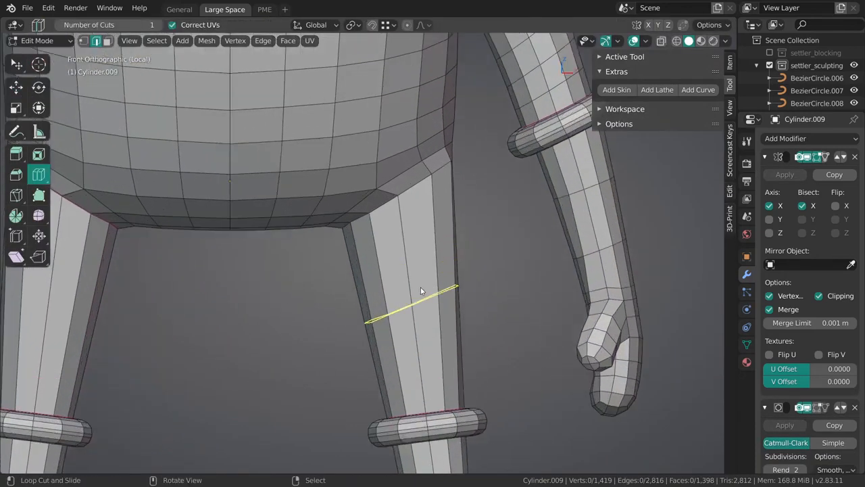
scroll(420, 289, down, 3)
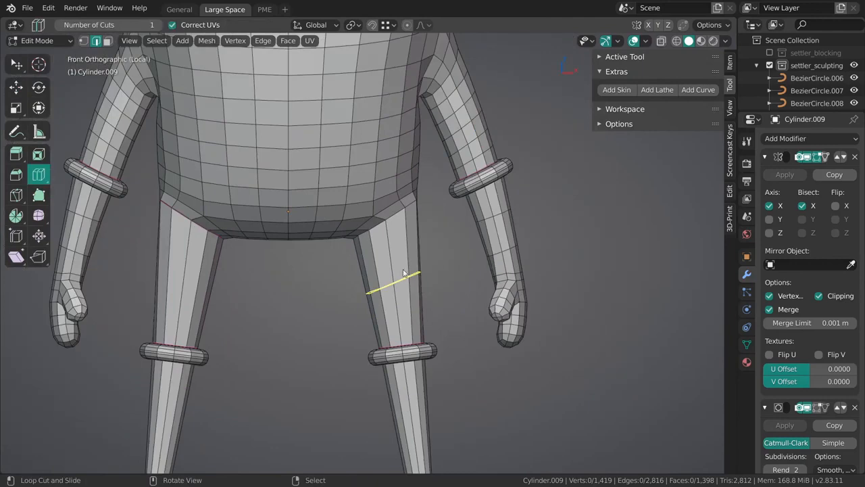
drag(407, 274, 408, 276)
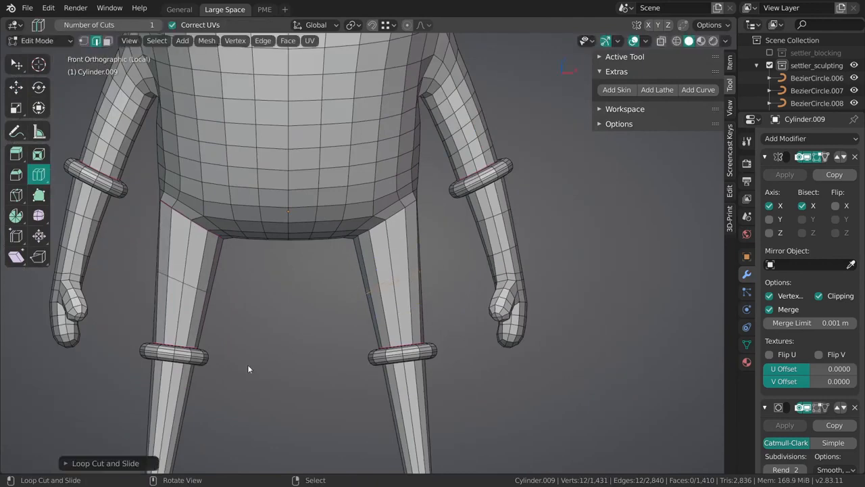
click(108, 463)
drag(189, 365, 189, 364)
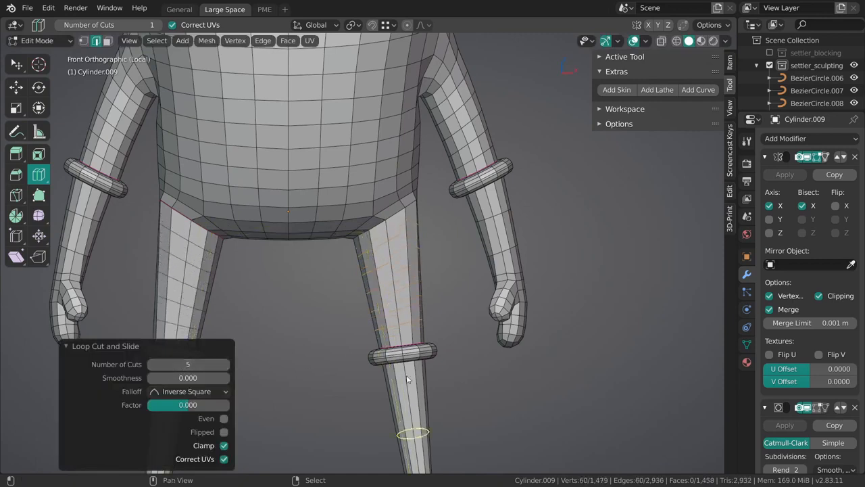
- Add 8 loop cuts around the lower leg between the knee ring and the foot, and clear the selection
shift+middle_drag(410, 413, 412, 241)
drag(417, 264, 417, 264)
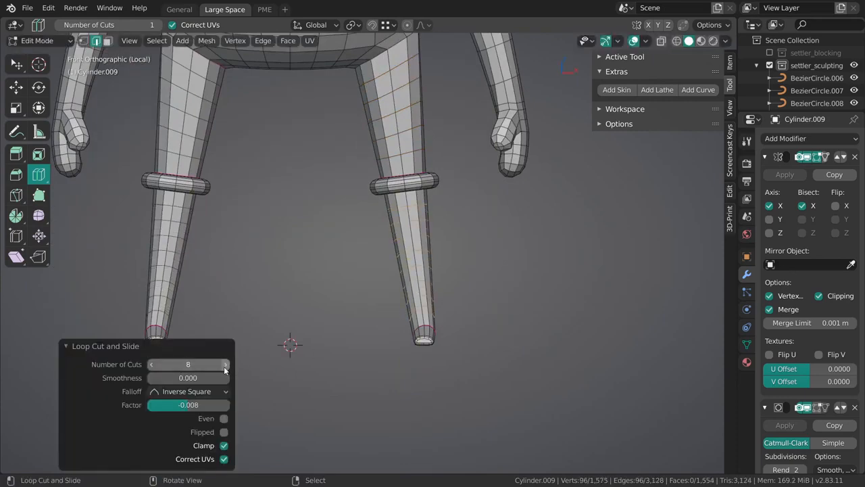
key(alt+a)
scroll(413, 260, down, 5)
- Add extra loop cuts around the forearm between the arm ring and the wrist
scroll(406, 279, up, 6)
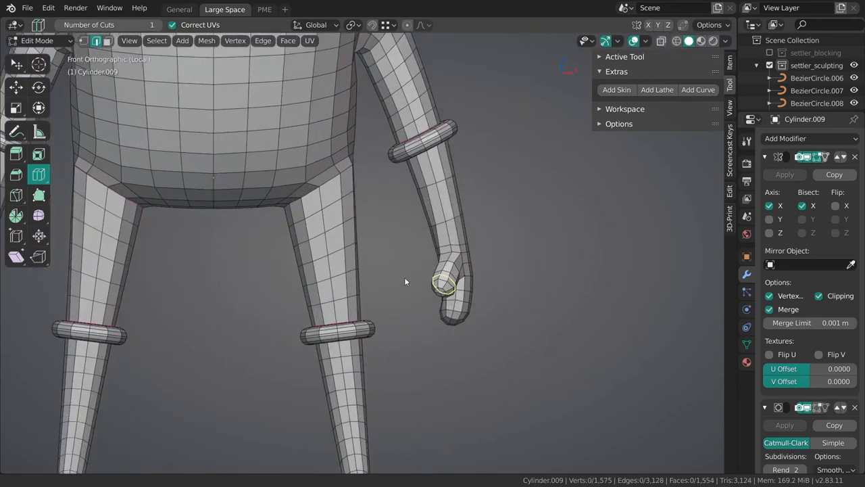
scroll(404, 282, up, 1)
drag(417, 171, 438, 202)
drag(446, 233, 450, 243)
shift+middle_drag(383, 306, 453, 310)
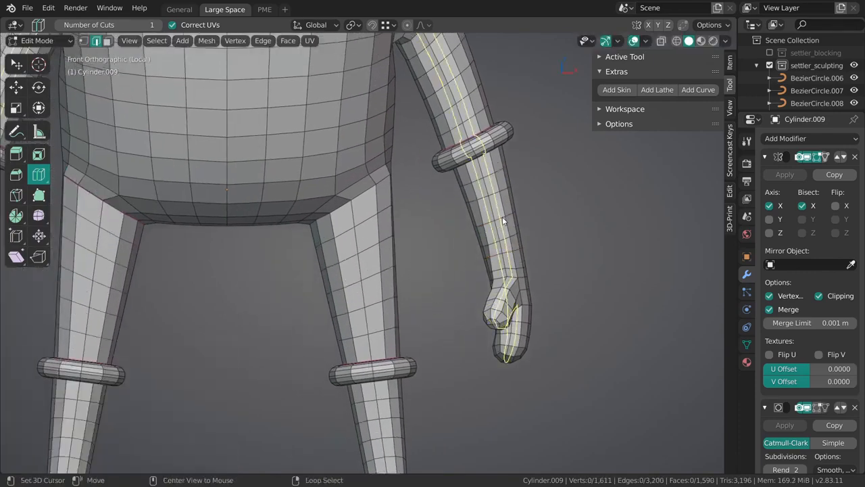
- Slide the forearm edge loops along the arm to even out their spacing
key(shift+space)
key(g)
key(g)
key(g)
click(506, 239)
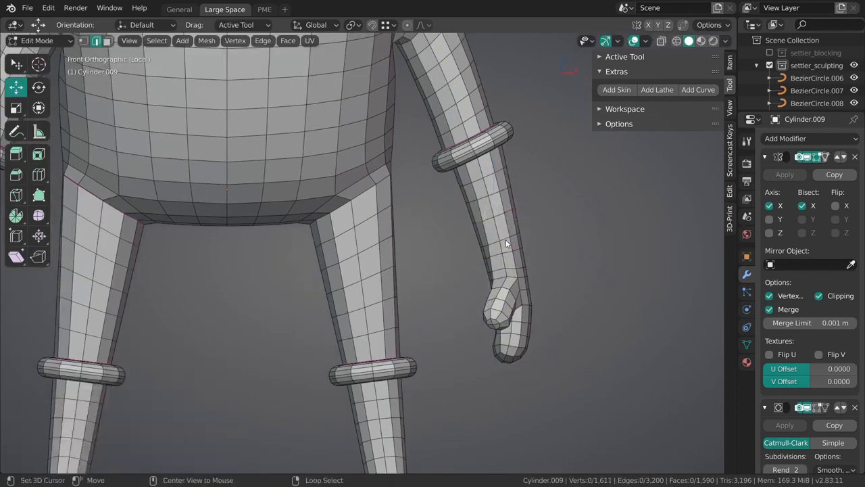
key(g)
key(g)
click(508, 236)
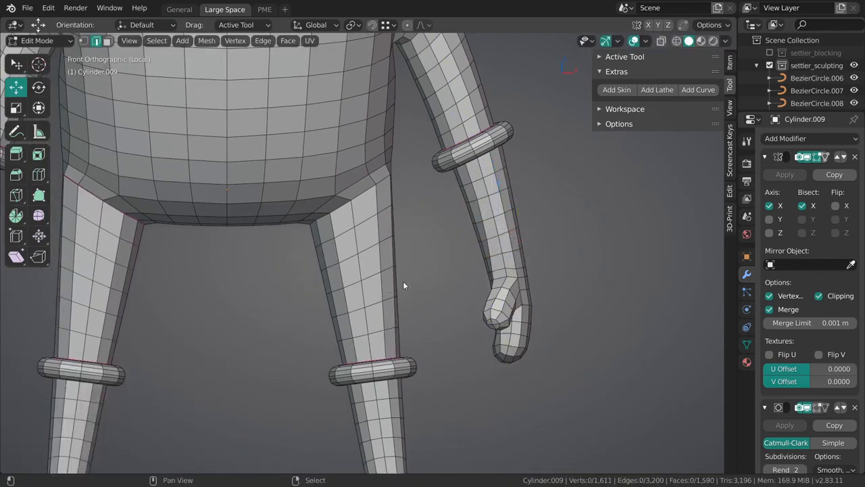
- In Sculpt Mode, smooth the torso surface just above the leg seam with the Smooth brush at a 128 px radius
mouse_move(370, 318)
middle_down()
mouse_move(379, 247)
mouse_move(359, 313)
middle_up()
scroll(359, 314, down, 3)
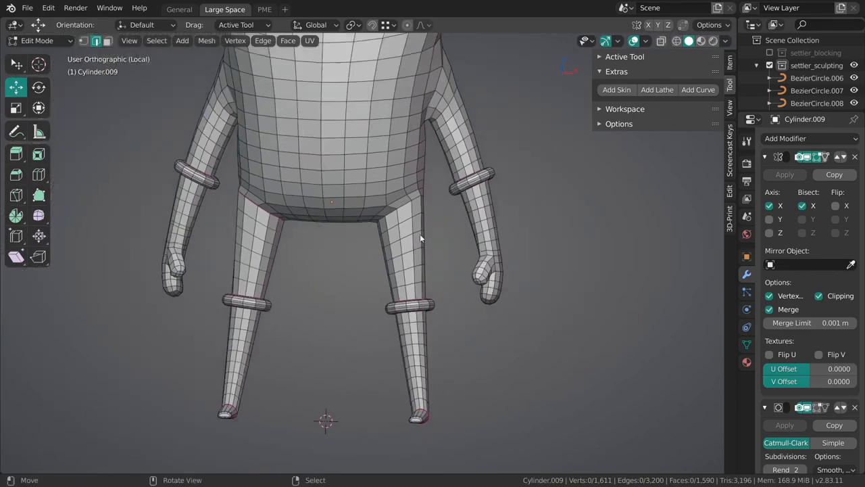
key(ctrl+Tab)
click(415, 247)
scroll(414, 247, up, 6)
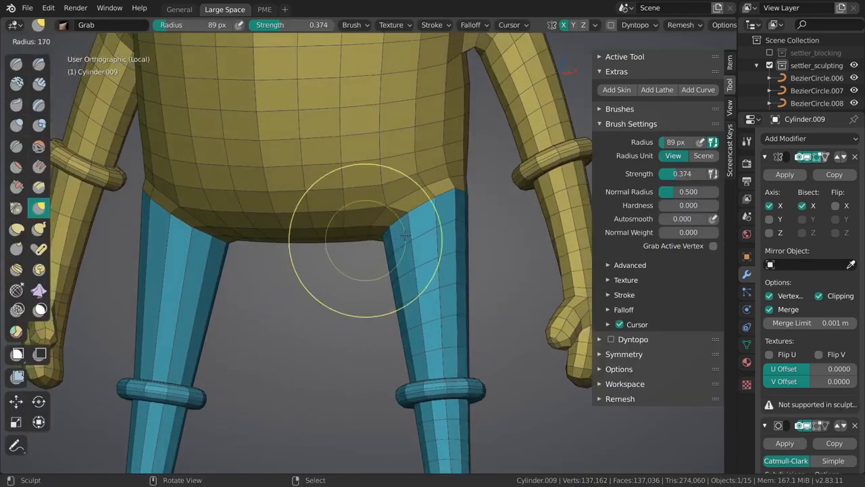
middle_drag(397, 231, 365, 240)
shift+middle_drag(417, 201, 422, 258)
shift+drag(426, 252, 428, 255)
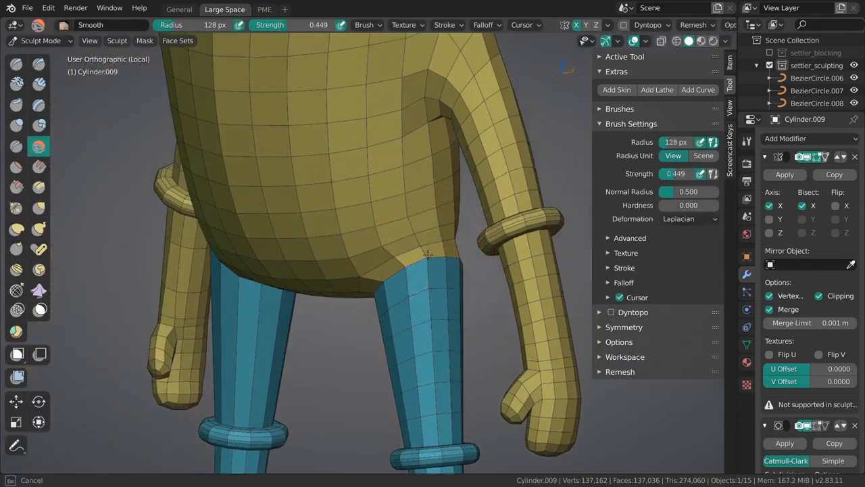
middle_drag(435, 271, 447, 241)
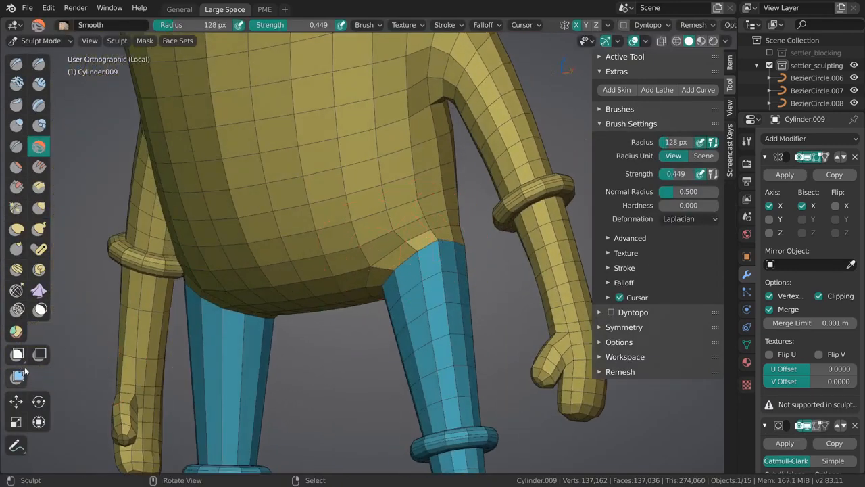
- Choose the Topology brush with a 135 px radius for relaxing the mesh around the leg joints
click(16, 290)
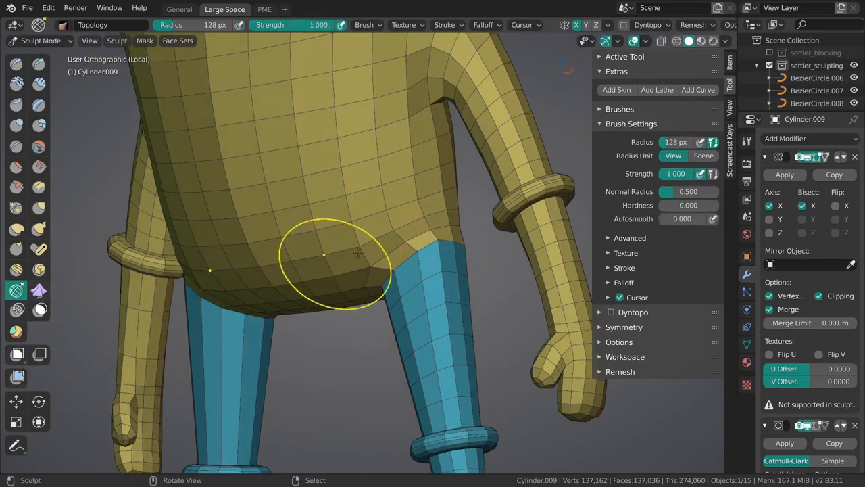
mouse_move(318, 270)
middle_down()
mouse_move(445, 270)
mouse_move(489, 222)
mouse_move(450, 290)
mouse_move(442, 248)
middle_up()
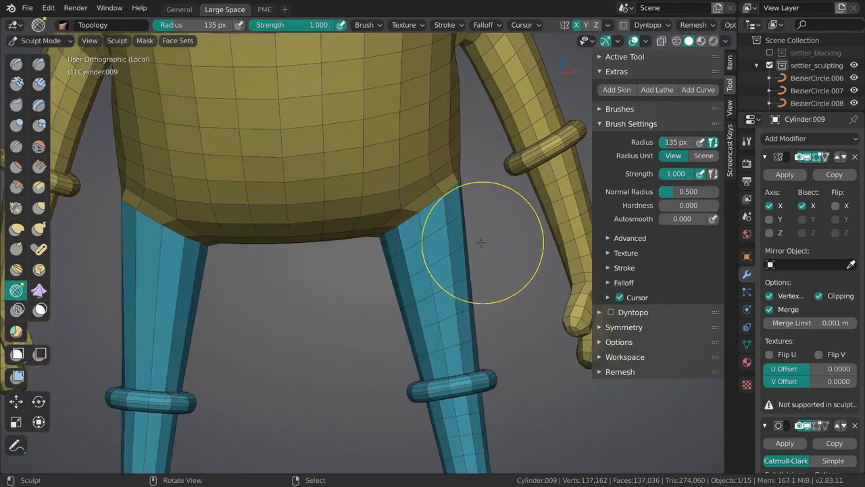
scroll(676, 25, down, 2)
- Turn off Use Deform Only in the sculpt options, try the Topology brush around the leg joints, and turn the option back on
click(676, 25)
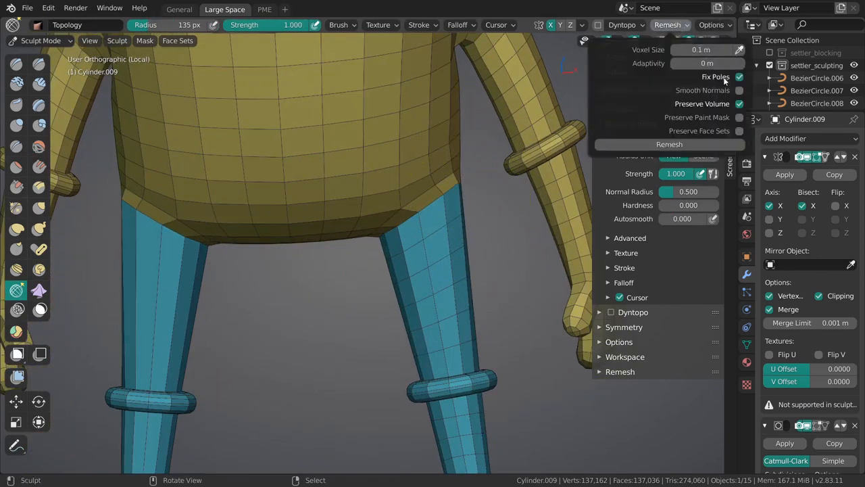
mouse_move(732, 27)
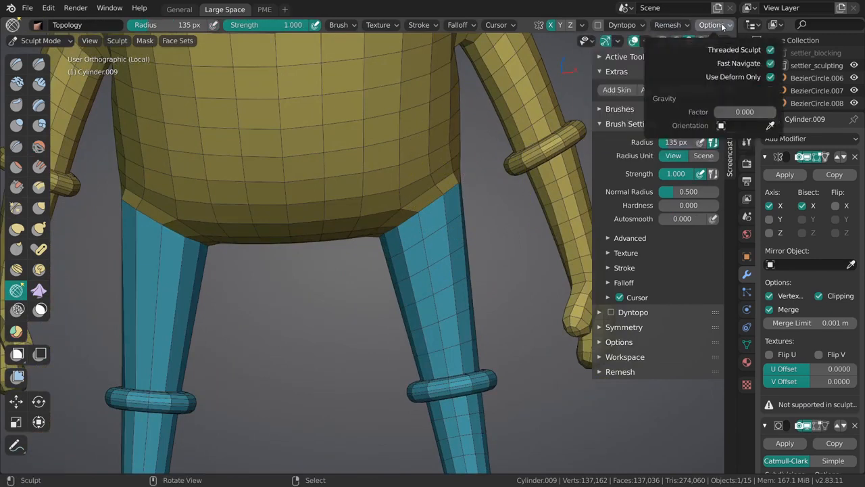
key(ctrl+r)
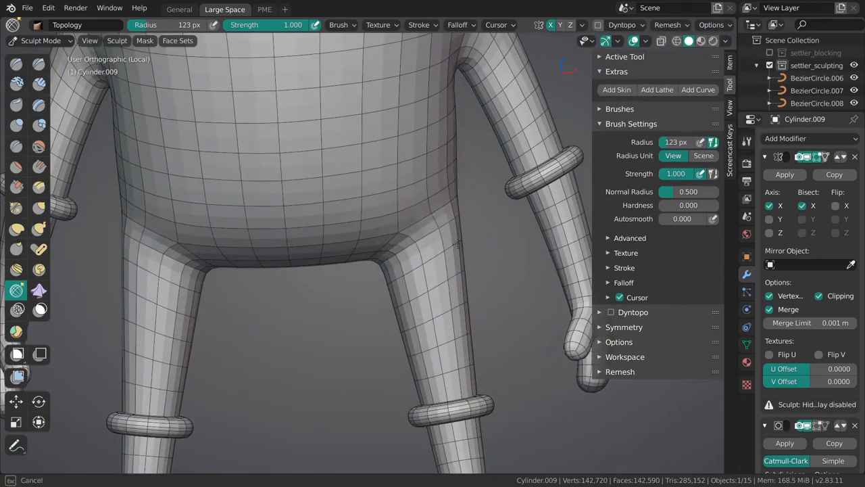
key(f)
click(406, 256)
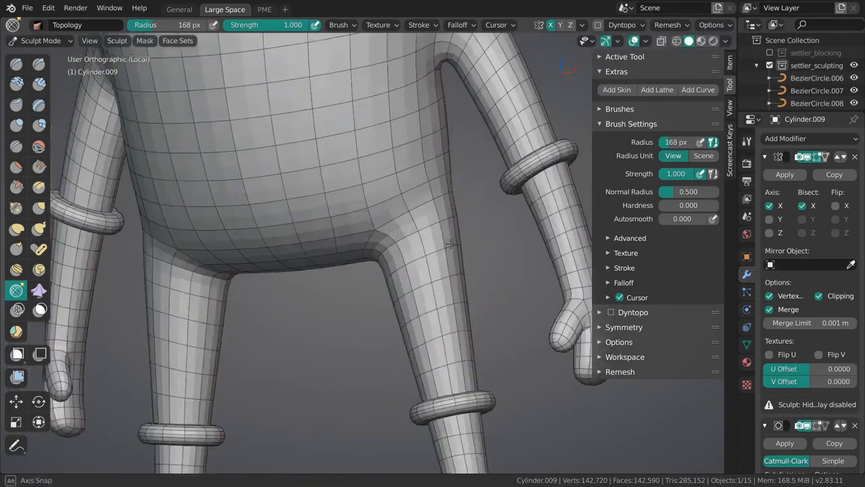
mouse_move(425, 248)
middle_down()
mouse_move(365, 258)
mouse_move(332, 228)
middle_up()
key(f)
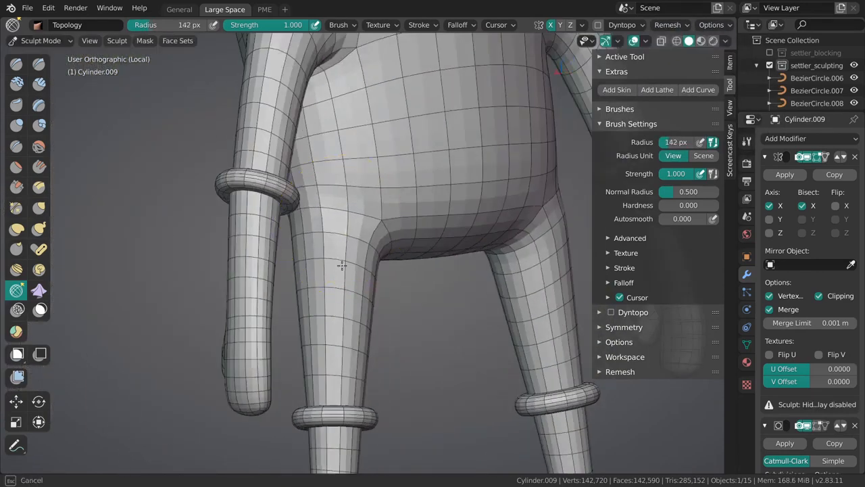
click(331, 257)
scroll(297, 233, up, 2)
middle_drag(303, 281, 633, 52)
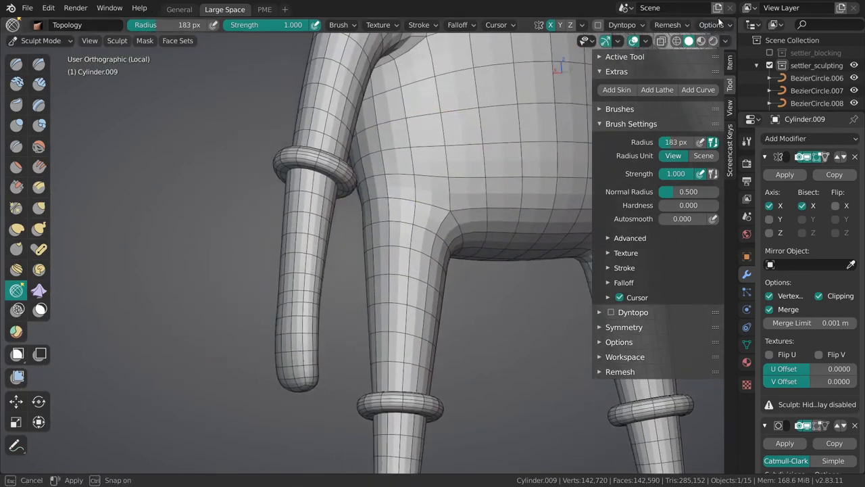
click(711, 25)
click(769, 78)
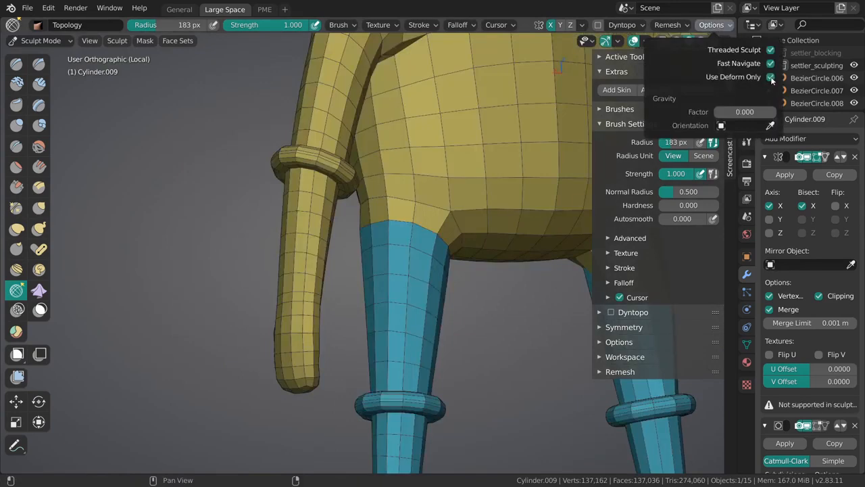
- Try relaxing the outer side of the leg seam with the Topology brush at a 135 px radius, and undo the strokes
middle_drag(406, 241, 364, 89)
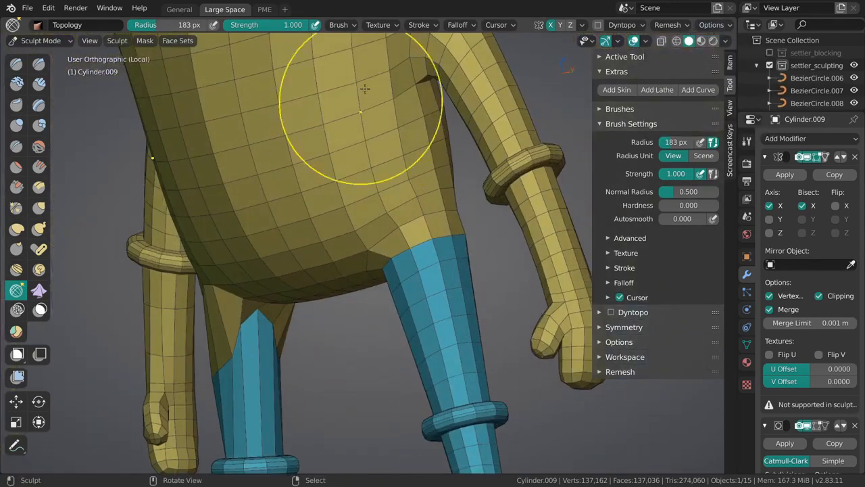
click(350, 26)
mouse_move(401, 154)
middle_down()
mouse_move(386, 280)
mouse_move(352, 210)
mouse_move(357, 228)
middle_up()
key(Escape)
mouse_move(356, 261)
middle_down()
mouse_move(588, 236)
mouse_move(575, 233)
middle_up()
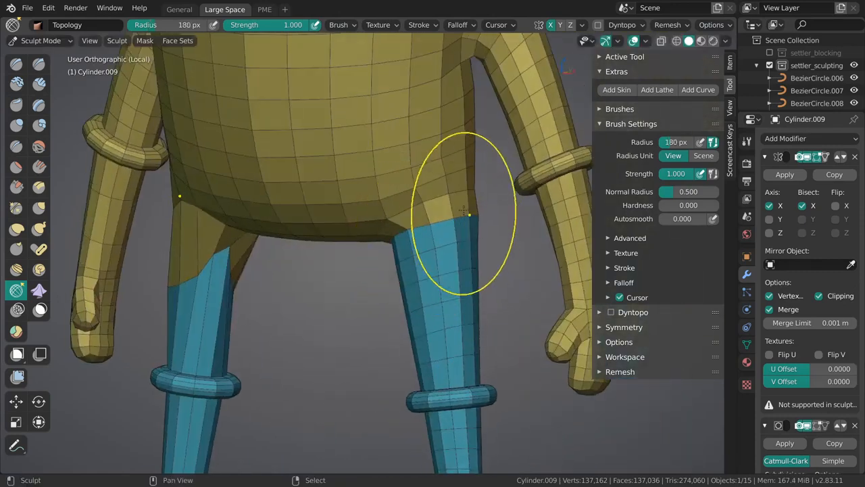
drag(477, 219, 478, 219)
middle_drag(479, 219, 489, 219)
key(f)
click(468, 218)
drag(446, 218, 444, 217)
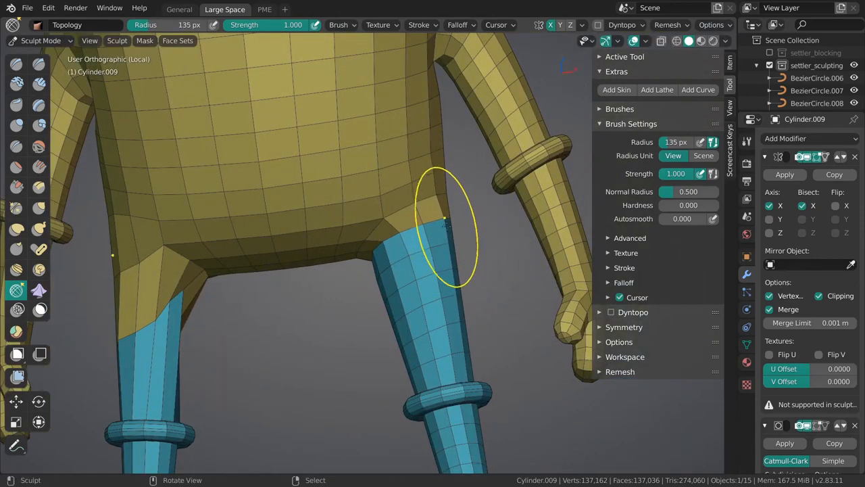
key(ctrl+z)
key(ctrl+z)
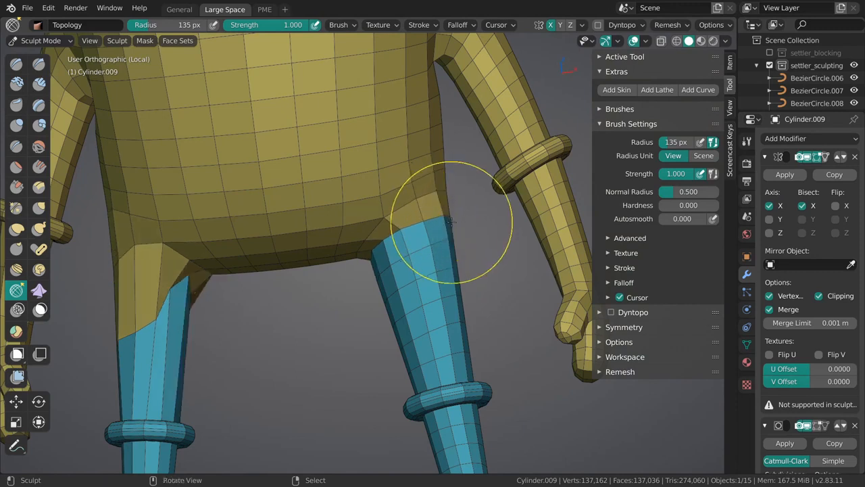
- Smooth the torso surface above the outer leg seam with the Smooth brush at a 118 px radius
key(shift)
drag(439, 206, 428, 212)
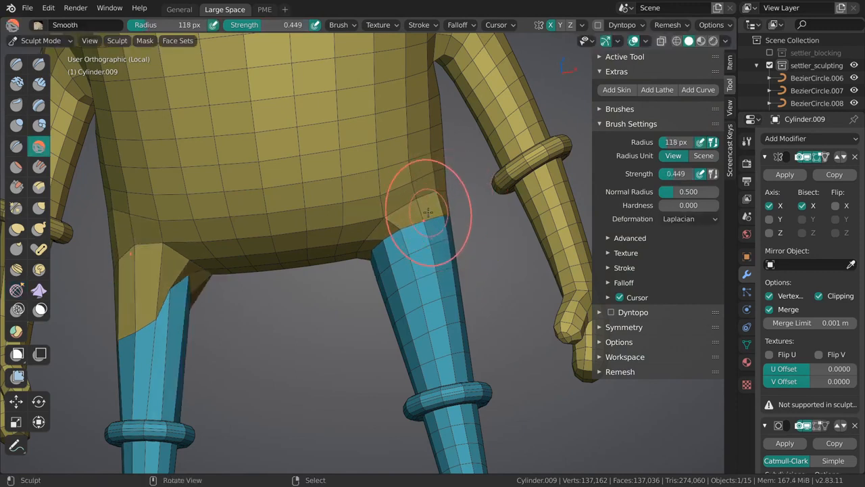
- Set the Smooth brush strength to 0.176 and radius to 198 px, and smooth the outer hip corner
key(shift+f)
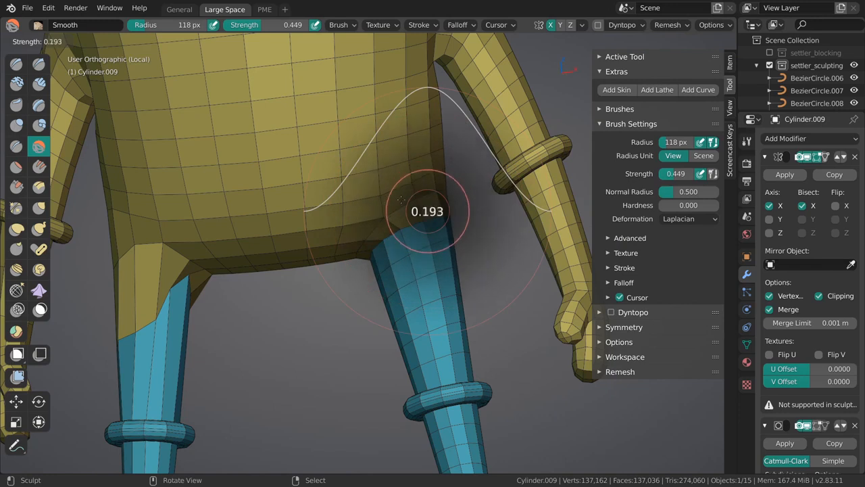
click(428, 211)
key(f)
click(436, 210)
drag(440, 247, 433, 205)
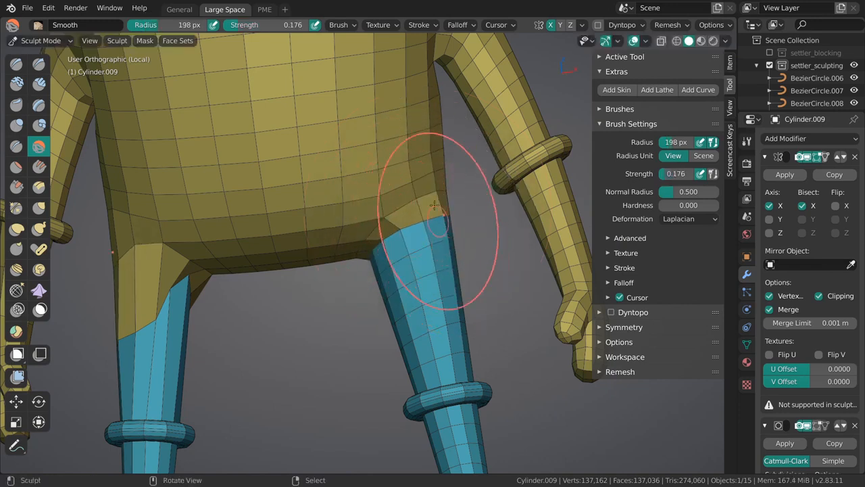
- Enlarge the Smooth brush radius to 258 px, dab the top of the thigh, and open the brush options
click(338, 25)
key(f)
click(446, 236)
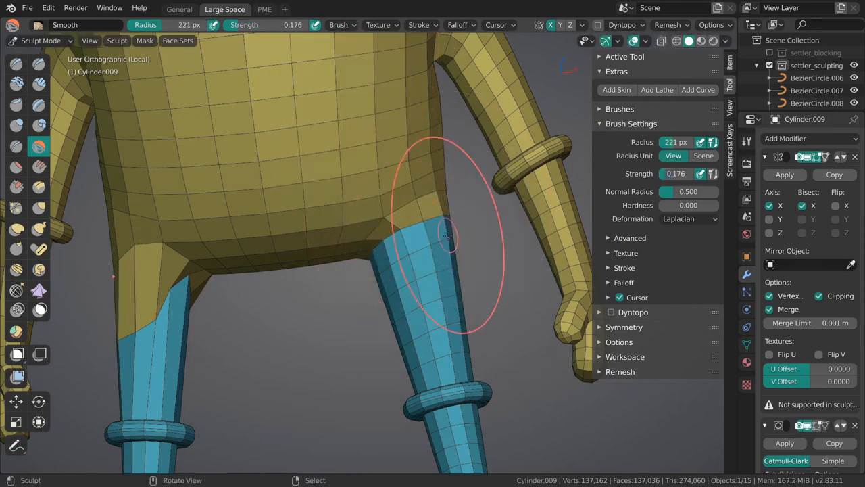
click(448, 236)
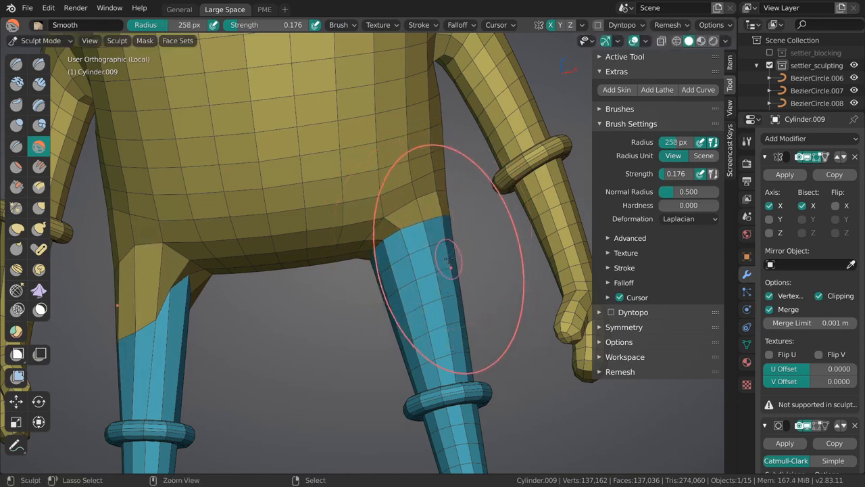
click(339, 25)
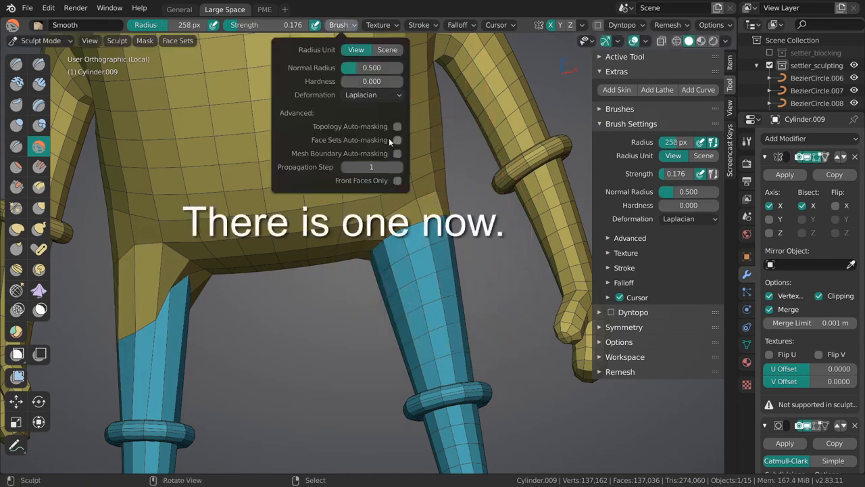
- Pull the outer hip vertices slightly down with the Grab brush and set its radius to 105 px
key(g)
key(f)
click(365, 211)
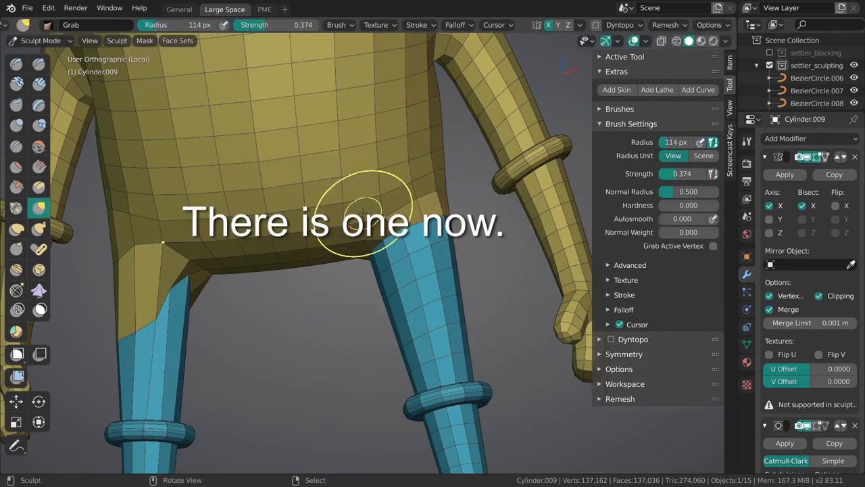
middle_drag(443, 211, 497, 213)
drag(394, 233, 394, 248)
key(f)
click(391, 248)
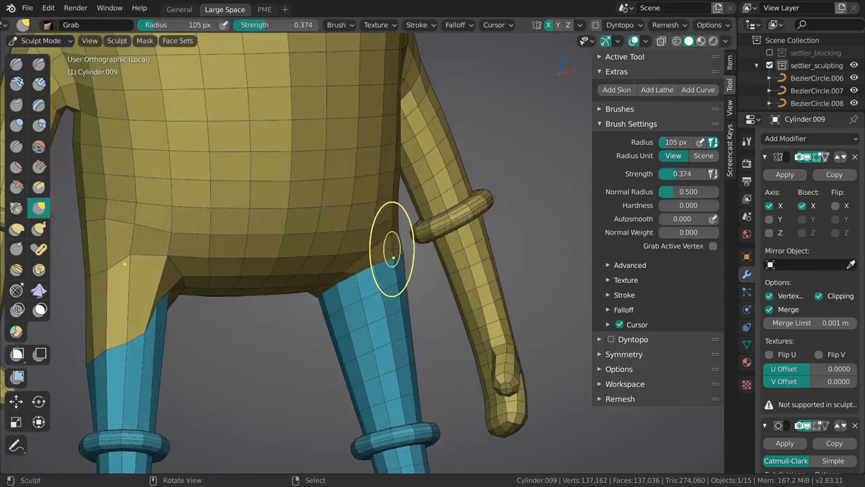
- Reduce the Grab brush radius to 79 px while working around the side of the hip
mouse_move(396, 249)
middle_down()
mouse_move(450, 233)
mouse_move(397, 238)
mouse_move(444, 192)
mouse_move(372, 255)
mouse_move(478, 204)
mouse_move(437, 264)
mouse_move(422, 182)
mouse_move(406, 203)
mouse_move(379, 190)
middle_up()
key(f)
click(379, 256)
key(f)
click(358, 256)
- Check the Grab brush options for its auto-masking settings
click(337, 25)
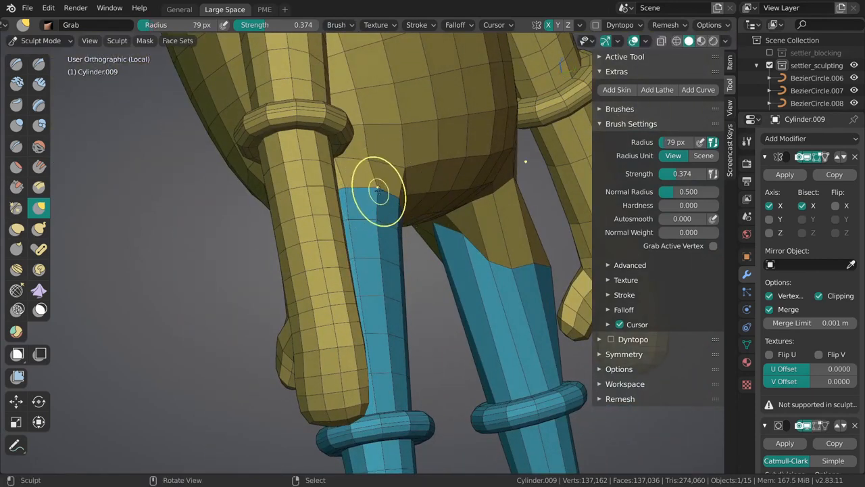
click(349, 25)
click(346, 27)
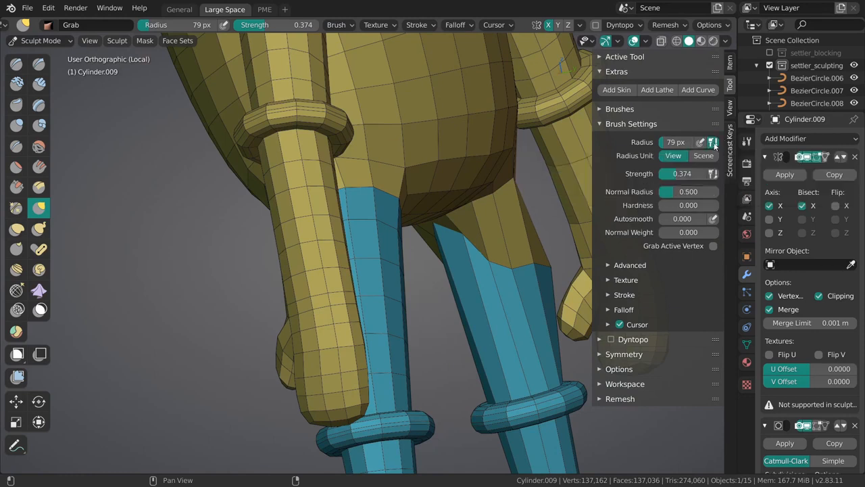
click(344, 25)
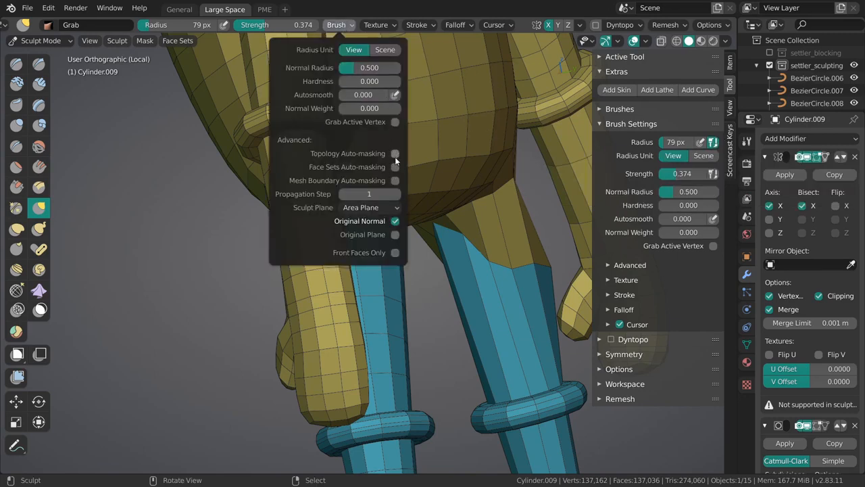
- Nudge the mesh where the thigh meets the torso with the 79 px Grab brush
middle_drag(386, 250, 379, 223)
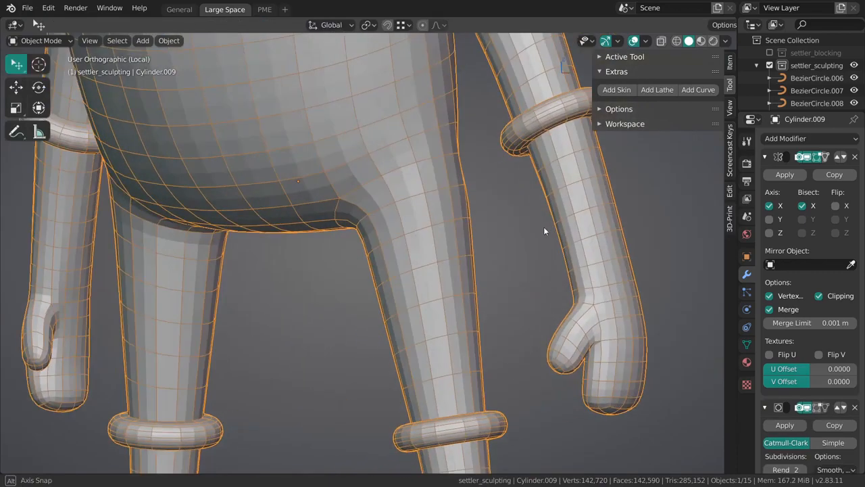
middle_drag(544, 230, 572, 194)
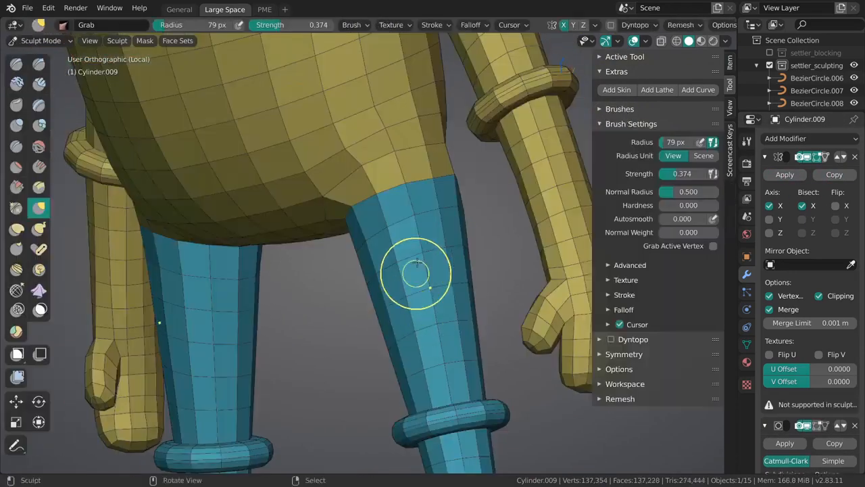
mouse_move(411, 270)
middle_down()
mouse_move(380, 228)
mouse_move(336, 214)
mouse_move(460, 217)
mouse_move(469, 192)
middle_up()
drag(470, 191, 470, 177)
middle_drag(419, 218, 442, 195)
drag(442, 194, 438, 203)
- Adjust the vertices at the front of the upper thigh with the Grab brush, enlarging its radius to 147 px
key(f)
click(474, 205)
middle_drag(440, 208, 433, 218)
key(f)
click(436, 220)
drag(432, 221, 433, 218)
key(f)
click(443, 223)
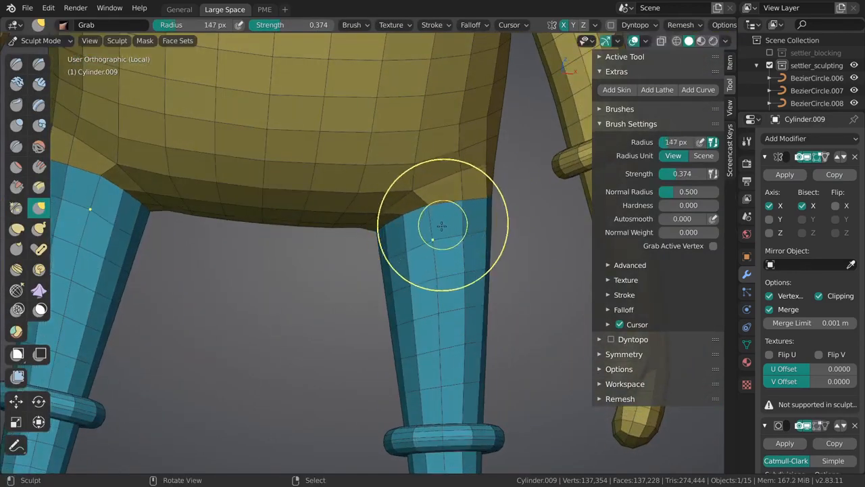
- Set the Grab brush radius to 162 px and pull the outer side of the thigh slightly inward
key(f)
click(408, 250)
middle_drag(414, 256, 407, 250)
key(f)
click(439, 246)
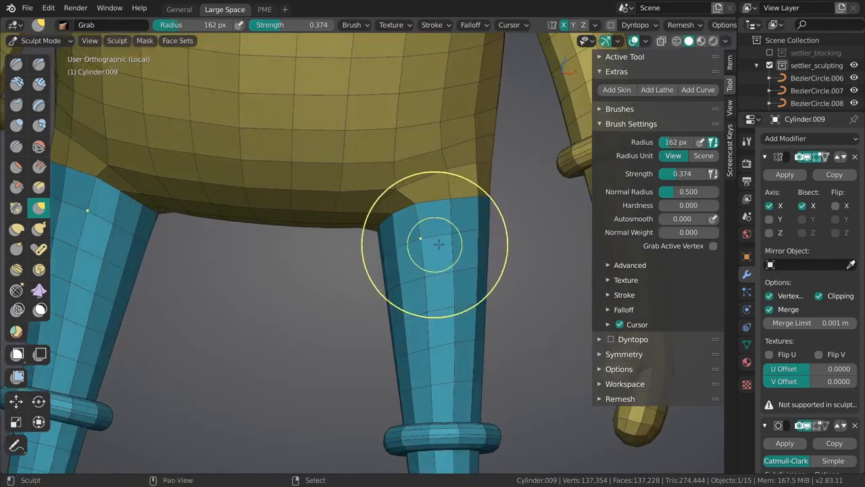
drag(471, 263, 463, 269)
mouse_move(485, 290)
middle_down()
mouse_move(470, 274)
mouse_move(595, 236)
mouse_move(484, 239)
middle_up()
- Reduce the Grab radius to 85 px and limit the front view to a clipping box around the lower torso and legs
key(f)
click(449, 238)
ctrl+middle_drag(428, 237, 420, 297)
middle_drag(459, 270, 565, 241)
middle_drag(440, 223, 479, 208)
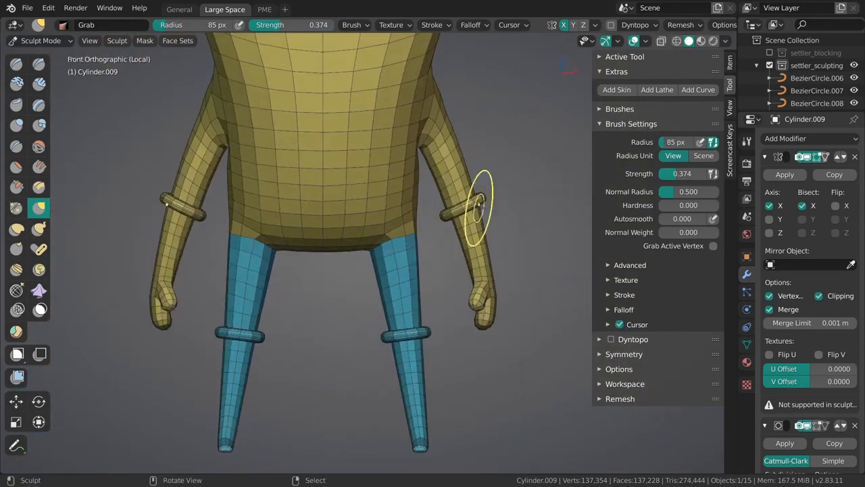
mouse_move(421, 303)
shift+middle_down()
mouse_move(475, 270)
mouse_move(432, 314)
shift+middle_up()
key(b)
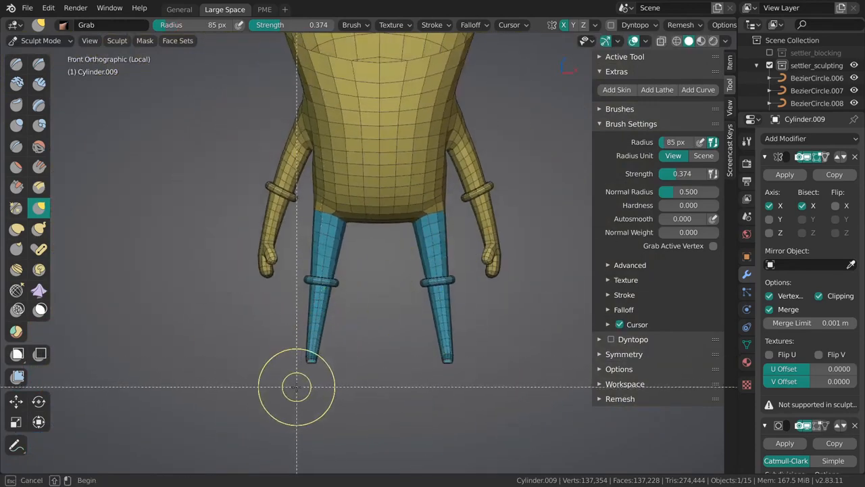
drag(298, 402, 428, 215)
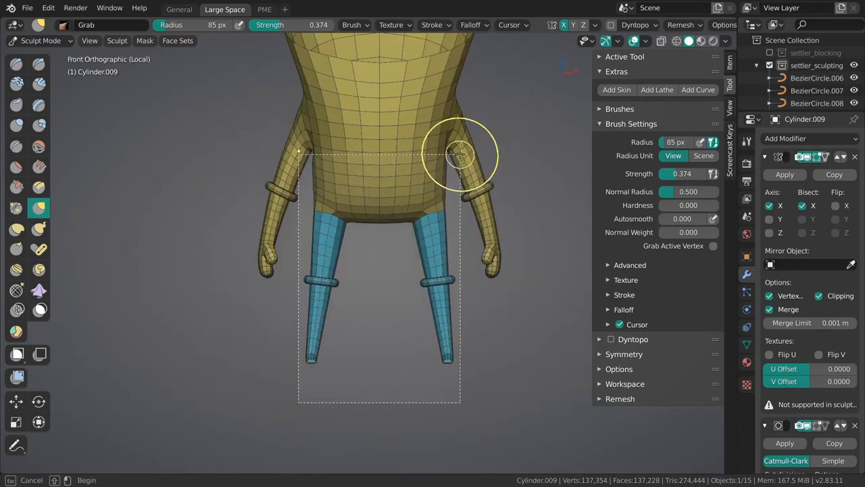
drag(461, 163, 462, 161)
- Switch to the Topology brush and slide the mesh at the front of the hip joint inward
middle_drag(463, 169, 406, 196)
ctrl+middle_drag(405, 271, 433, 264)
middle_drag(473, 263, 436, 250)
mouse_move(454, 254)
middle_down()
mouse_move(431, 252)
mouse_move(472, 221)
middle_up()
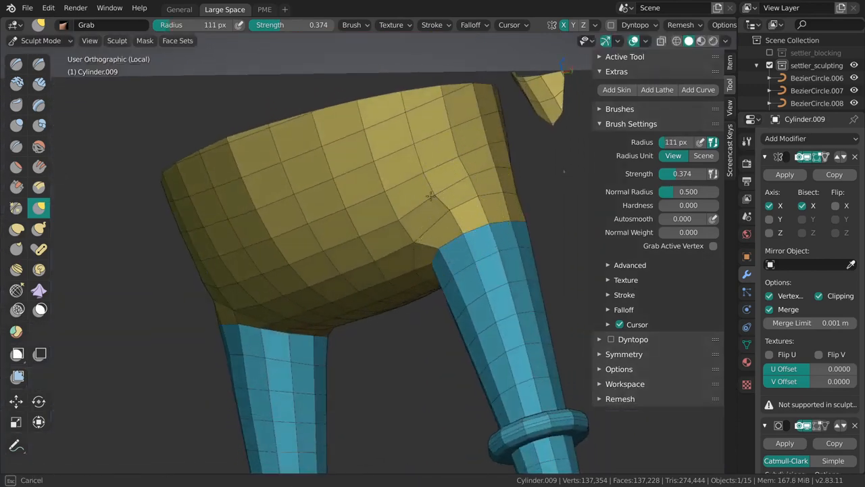
click(16, 290)
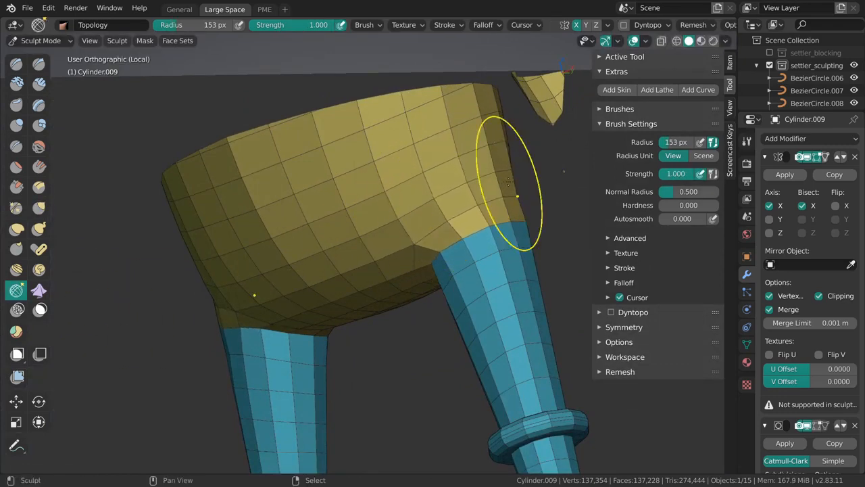
mouse_move(508, 181)
middle_down()
mouse_move(523, 221)
mouse_move(459, 262)
middle_up()
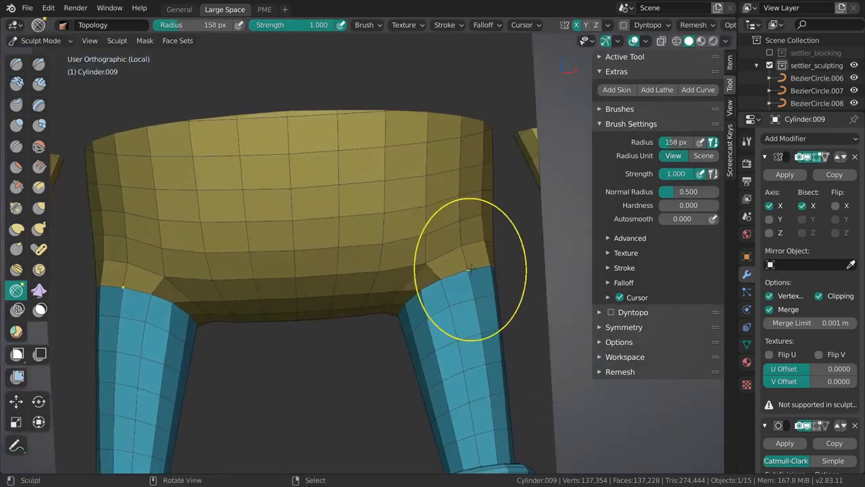
drag(470, 269, 453, 265)
- Even out the topology around the hip joint and inner thigh with the Topology brush at 156 px
mouse_move(478, 253)
middle_down()
mouse_move(347, 210)
mouse_move(383, 203)
middle_up()
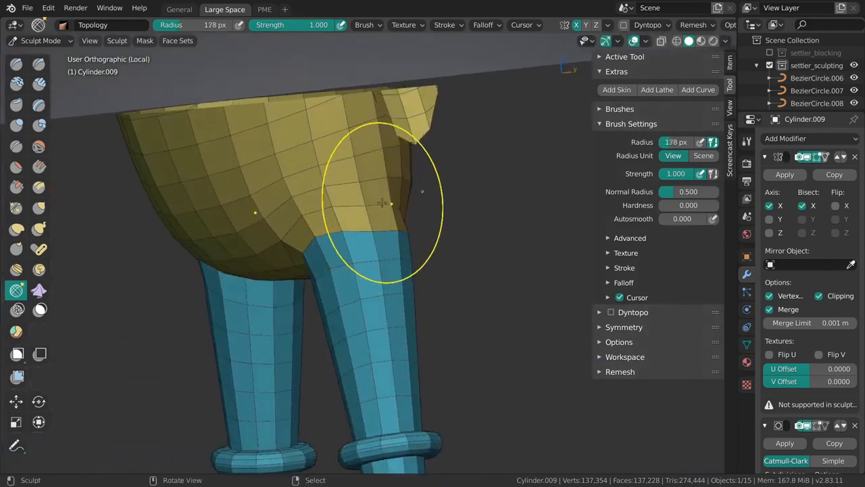
middle_drag(266, 183, 317, 233)
mouse_move(333, 186)
middle_down()
mouse_move(286, 228)
mouse_move(379, 236)
middle_up()
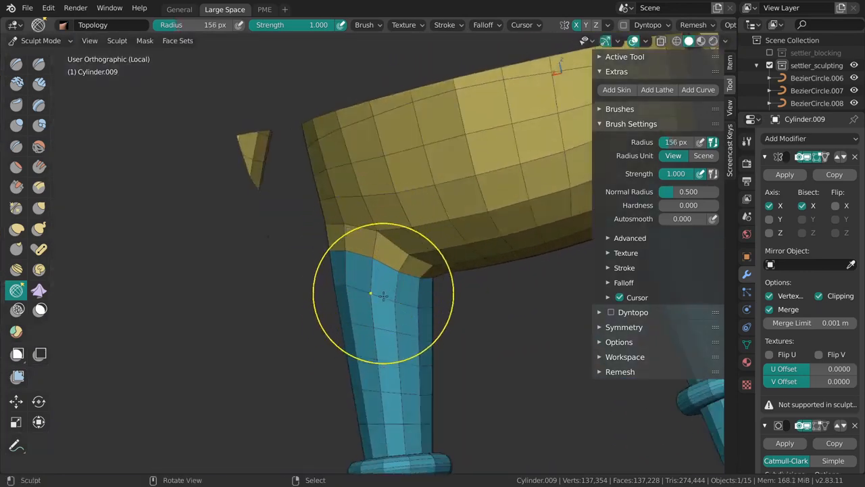
middle_drag(403, 311, 417, 217)
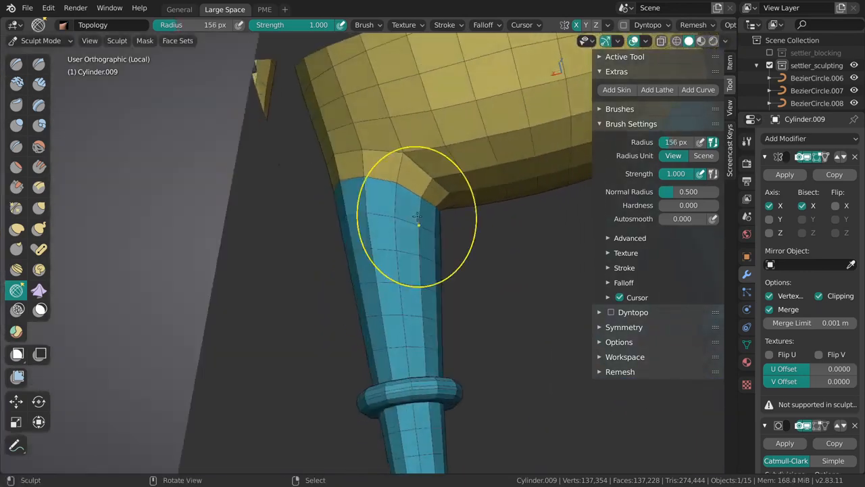
middle_drag(386, 247, 402, 232)
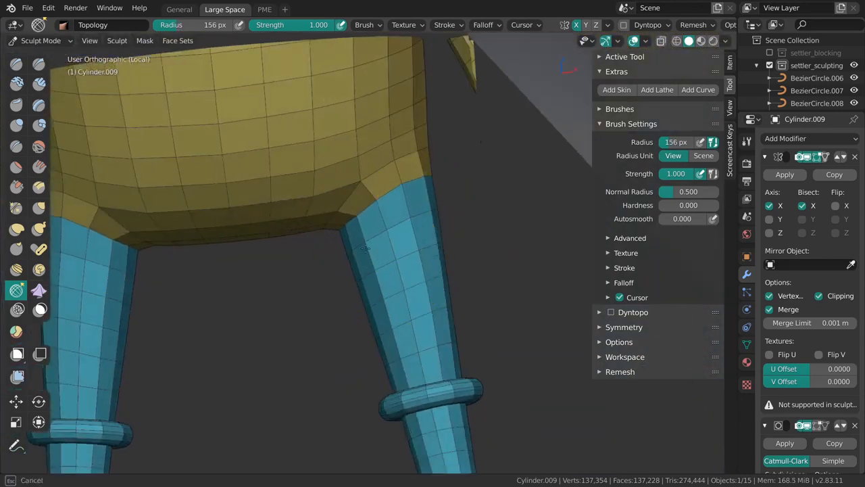
drag(365, 248, 370, 244)
- Switch to Object Mode and clear the clipping region so the whole body shows
mouse_move(382, 242)
shift+middle_down()
mouse_move(454, 241)
mouse_move(477, 269)
shift+middle_up()
scroll(439, 242, down, 1)
key(ctrl+Tab)
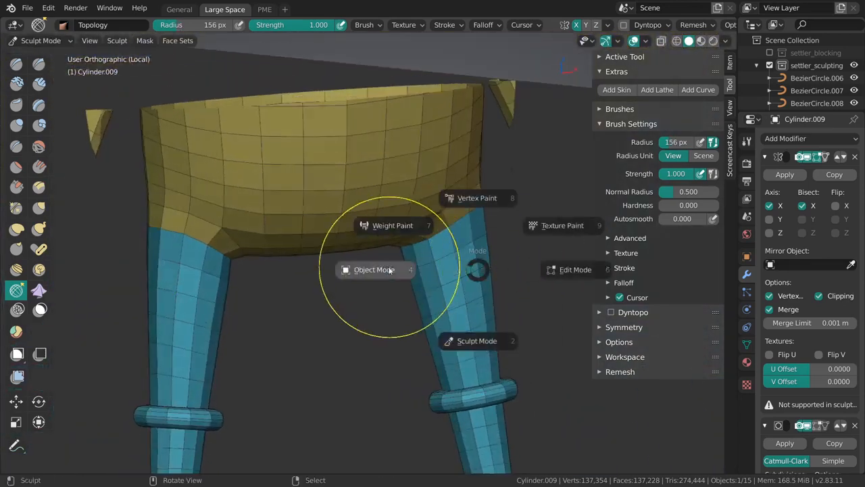
click(389, 270)
scroll(429, 215, down, 3)
key(alt+b)
key(alt+a)
- Inspect the deselected body from the front
right_click(430, 276)
key(grave)
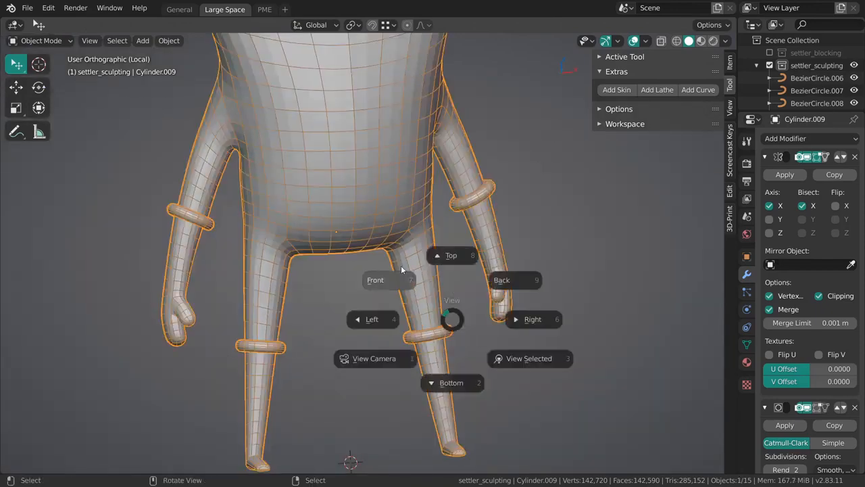
click(401, 269)
key(alt+a)
scroll(431, 287, up, 2)
scroll(430, 194, down, 5)
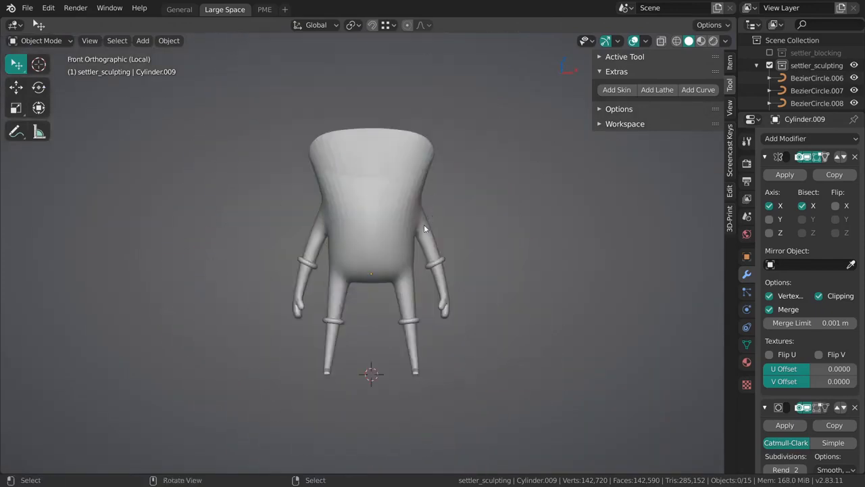
- Exit local view to bring back the rest of the character and clear the selection
key(slash)
middle_drag(436, 259, 531, 230)
right_click(399, 277)
key(alt+a)
right_click(415, 228)
key(alt+a)
- Select the body mesh beneath the helmet and enter Edit Mode
shift+middle_drag(422, 178, 430, 236)
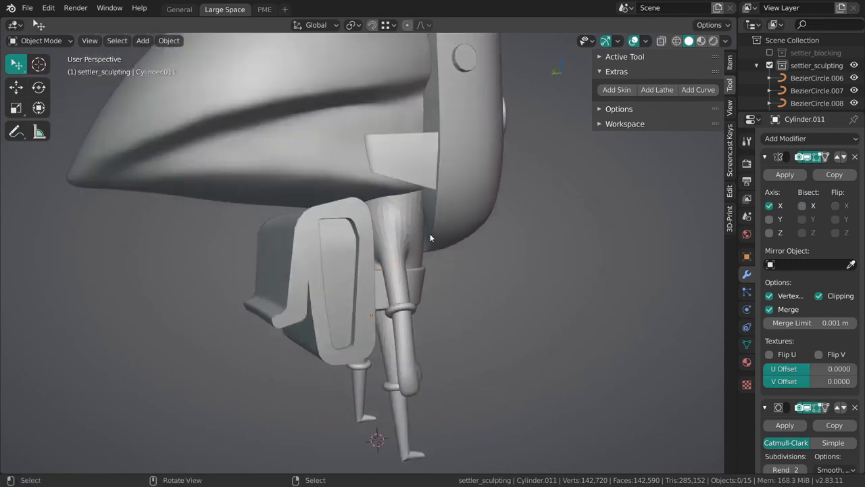
scroll(430, 233, up, 2)
right_click(403, 222)
scroll(464, 252, up, 2)
key(Tab)
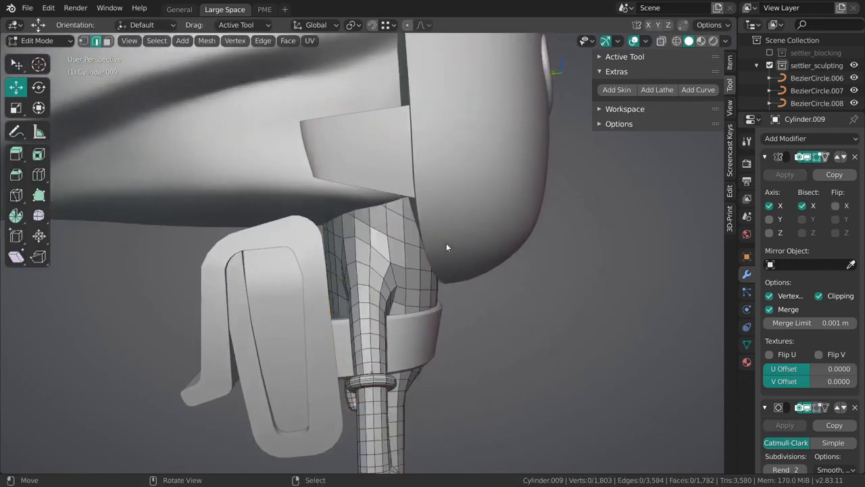
- Examine the upper torso and arm mesh beneath the helmet from the side
middle_drag(517, 233, 421, 258)
alt+middle_drag(502, 263, 398, 203)
scroll(399, 194, down, 2)
shift+middle_drag(345, 227, 397, 241)
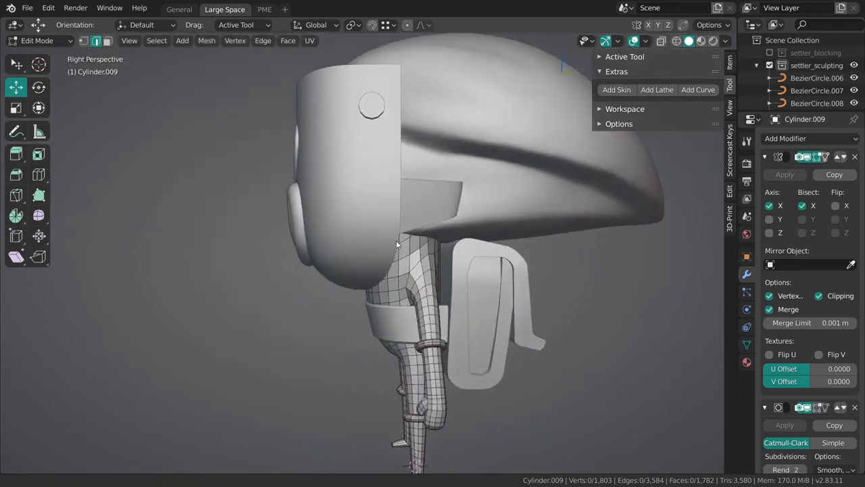
scroll(397, 244, up, 3)
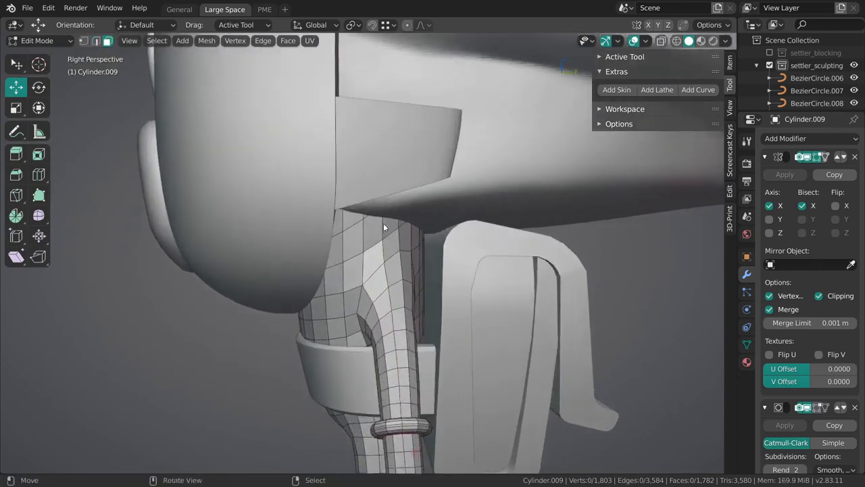
alt+right_click(383, 224)
middle_drag(384, 223, 397, 274)
key(alt+a)
- Delete the face loops that join the forearm ring to the arm
ctrl+middle_drag(410, 329, 387, 301)
ctrl+middle_drag(387, 301, 418, 196)
alt+click(389, 242)
alt+click(389, 245)
key(x)
click(455, 265)
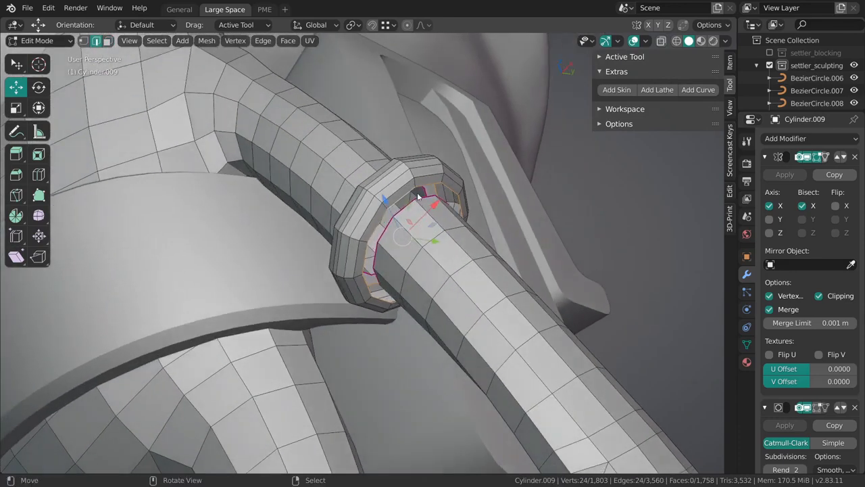
- Select the whole detached ring on the forearm and delete it, leaving a gap in the arm
shift+middle_drag(415, 269, 392, 273)
key(grave)
click(443, 294)
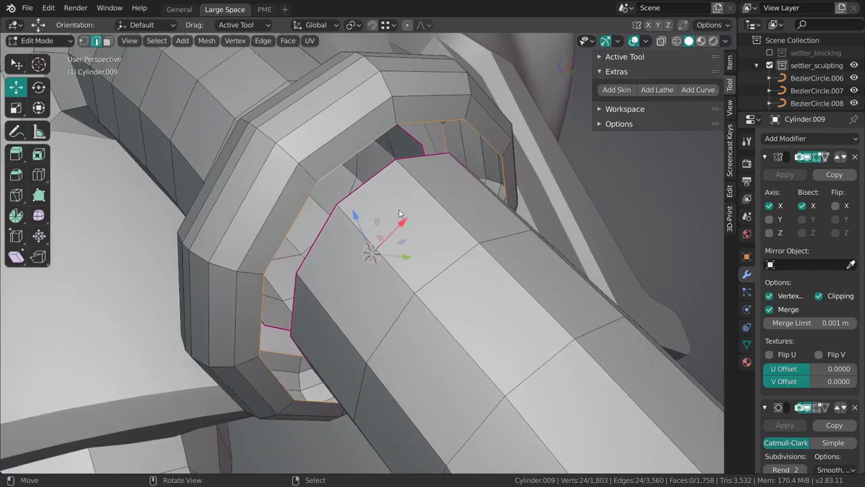
middle_drag(399, 210, 509, 202)
scroll(438, 184, down, 4)
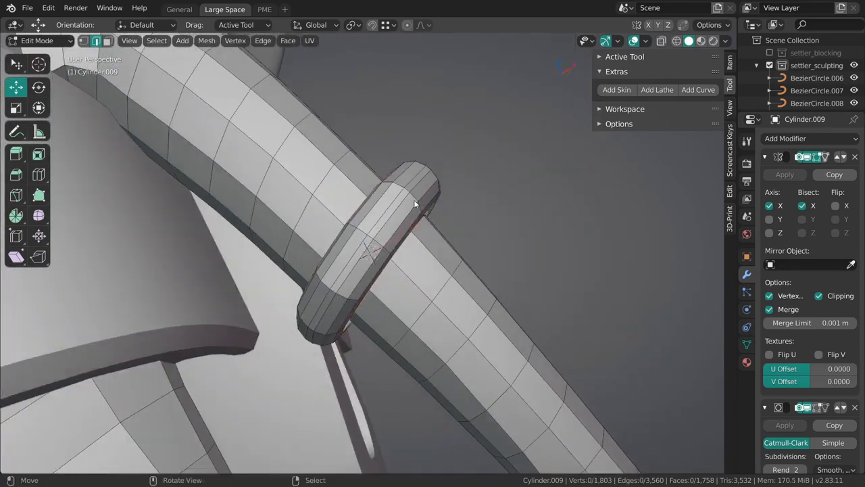
key(l)
key(x)
click(416, 193)
middle_drag(440, 251, 413, 216)
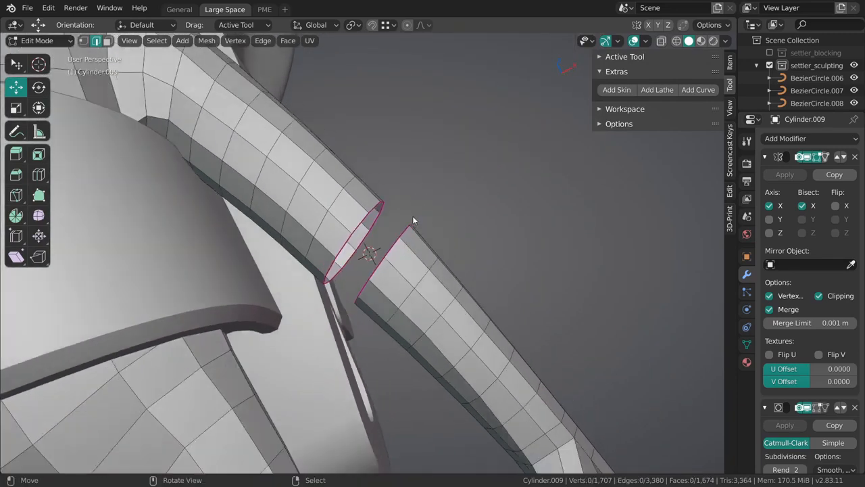
- Leave Edit Mode on the body mesh and add a torus in the gap of the forearm
key(shift+a)
key(ctrl+Tab)
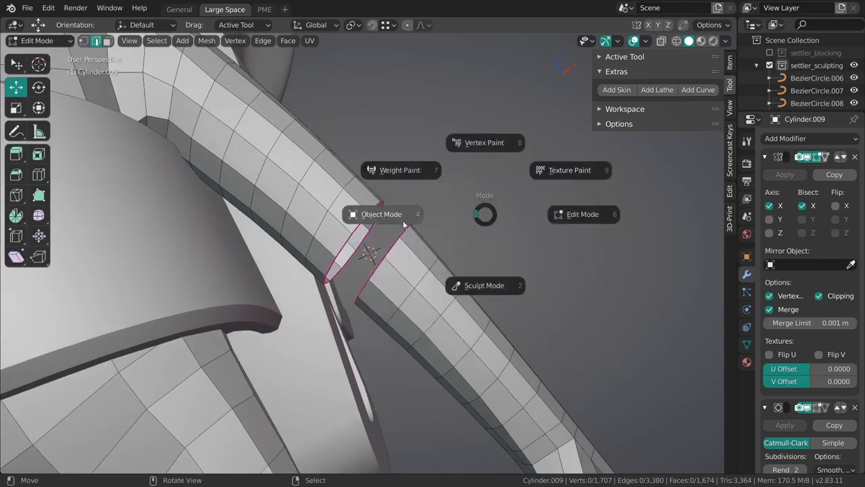
click(412, 225)
key(shift+a)
mouse_move(405, 225)
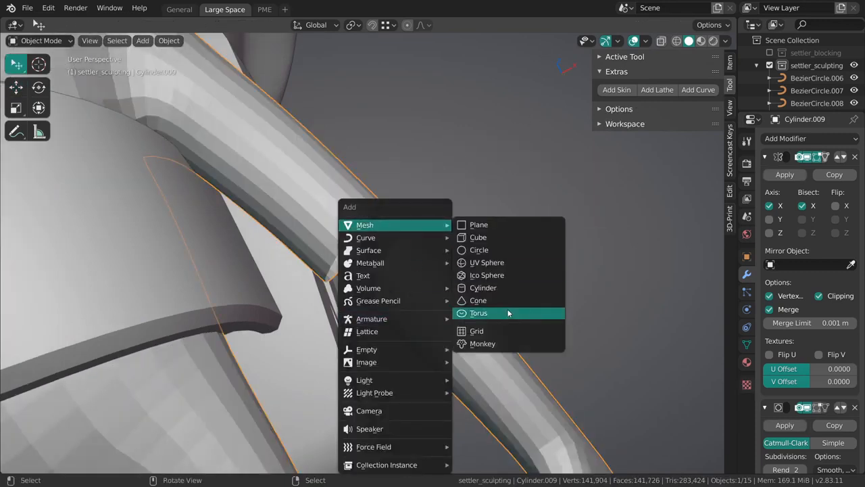
key(Return)
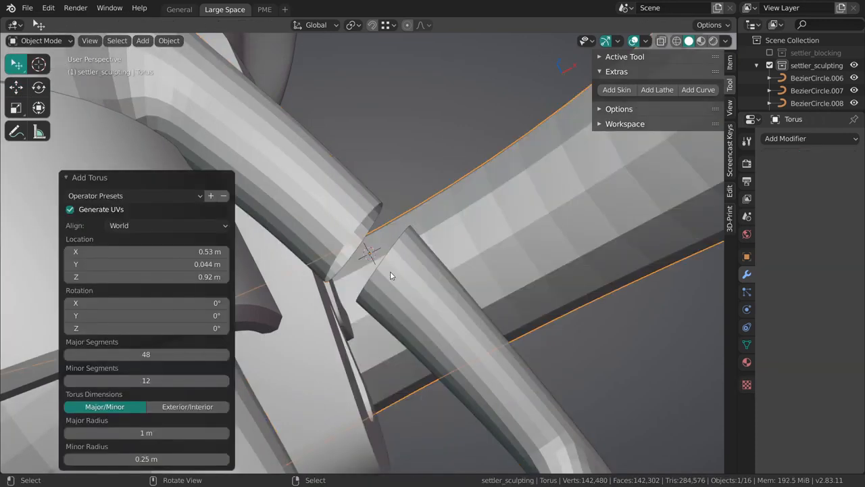
- Reduce the new torus to 24 major segments and 8 minor segments
scroll(390, 272, down, 10)
middle_drag(409, 201, 421, 234)
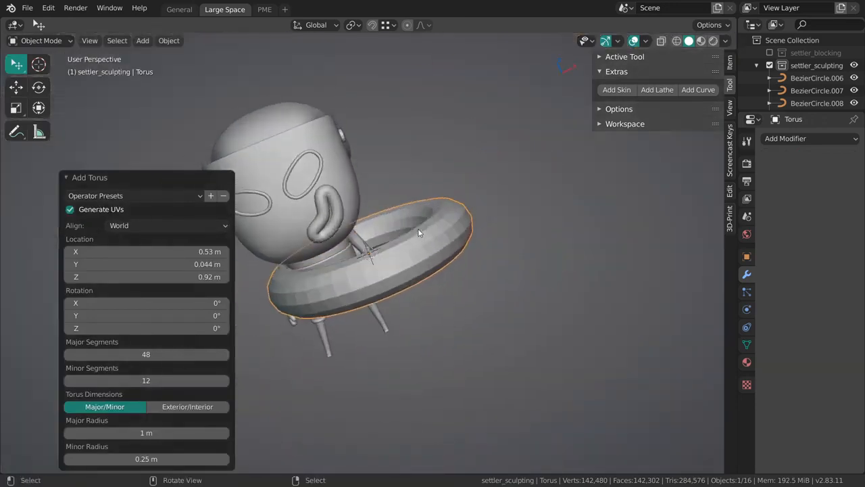
scroll(421, 234, up, 2)
click(182, 352)
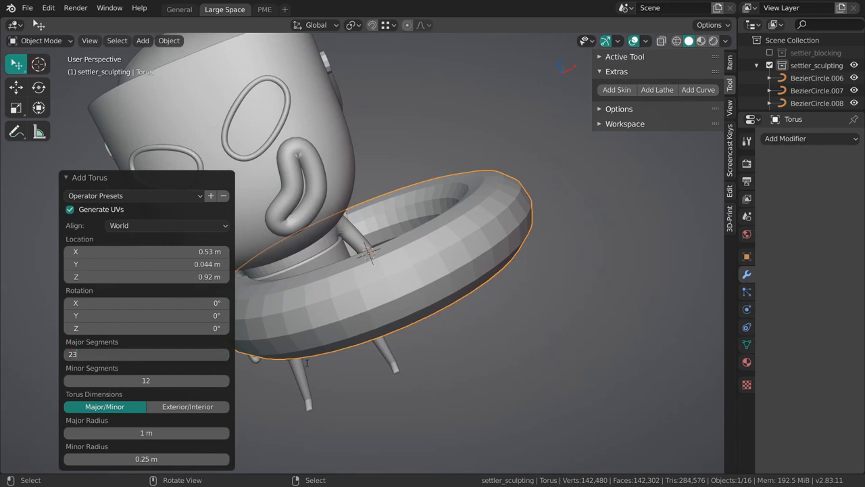
text(23)
key(Return)
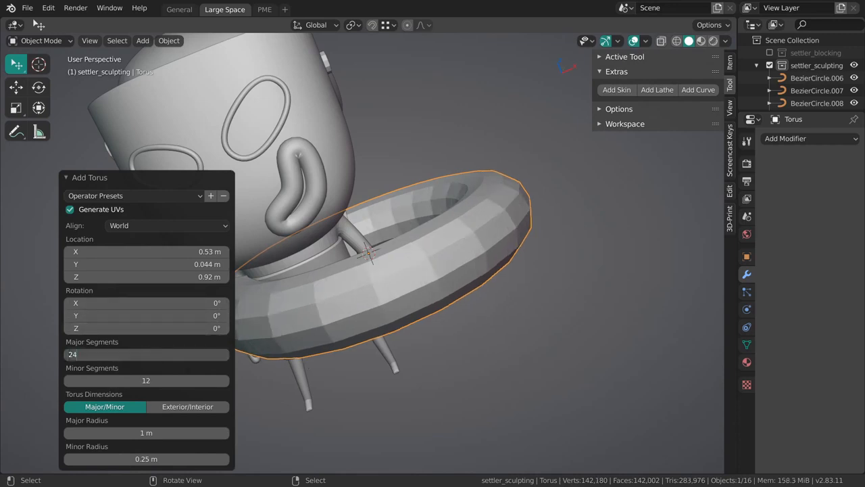
key(Return)
middle_drag(357, 285, 393, 289)
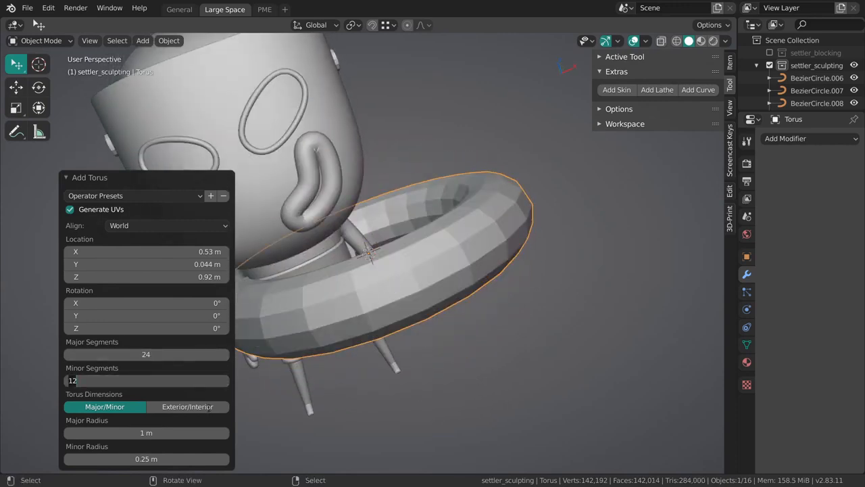
key(Return)
middle_drag(286, 371, 405, 284)
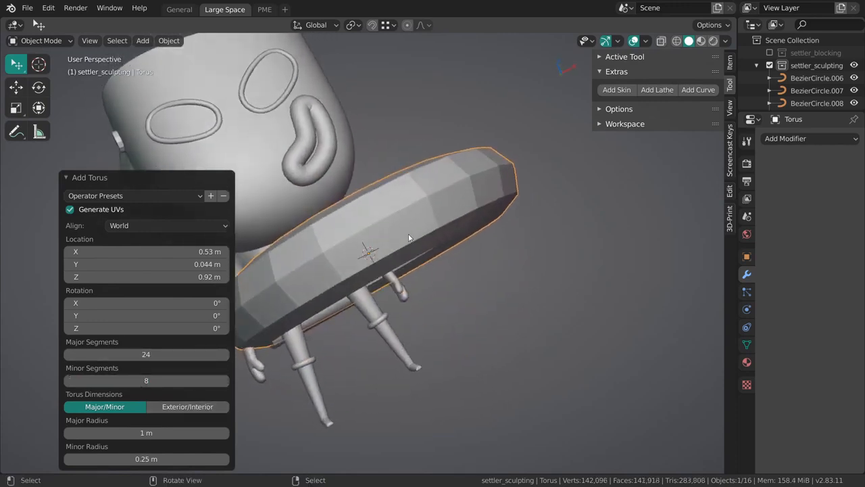
scroll(450, 232, up, 2)
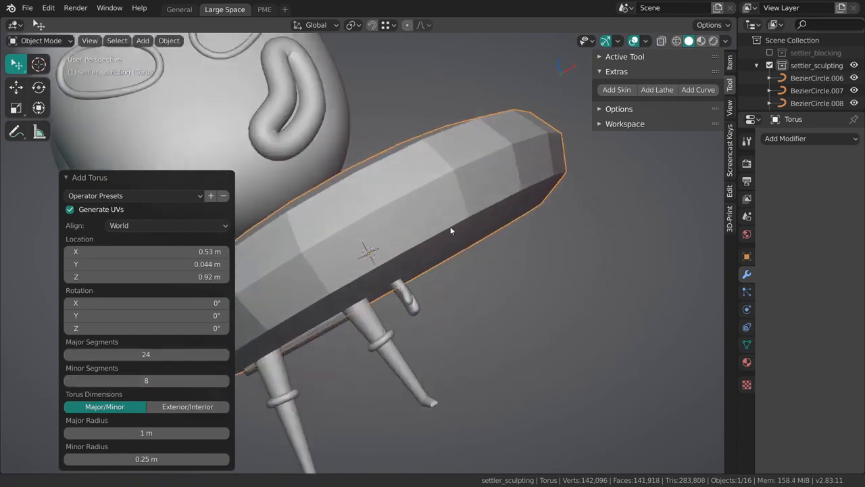
- Scale the torus down in two passes to roughly the arm's thickness, the second by about 0.388
key(s)
key(s)
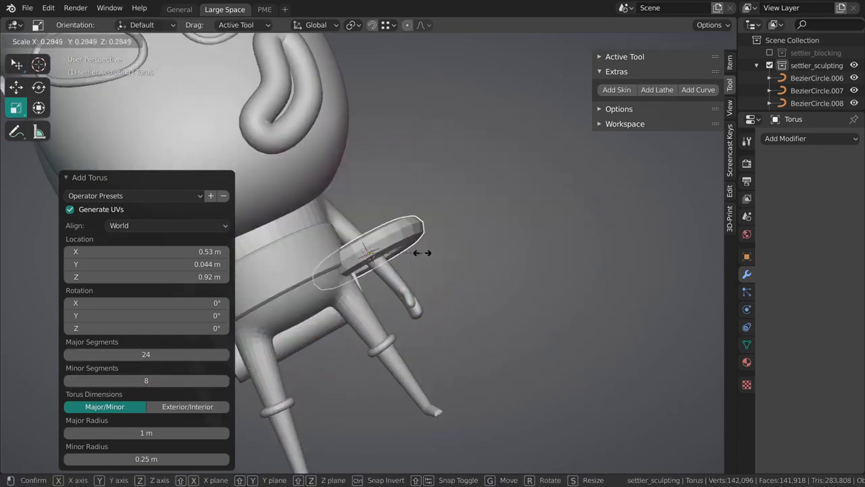
click(404, 253)
middle_drag(404, 253, 478, 242)
scroll(450, 317, up, 7)
key(s)
click(442, 248)
- Rotate the torus in the front view by about -23.8° and another -3.24° to match the arm's slant
key(grave)
click(421, 247)
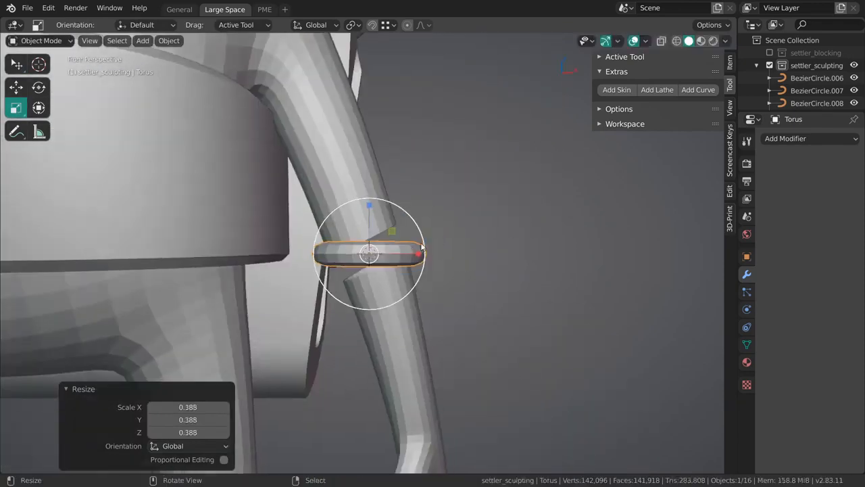
key(r)
click(459, 247)
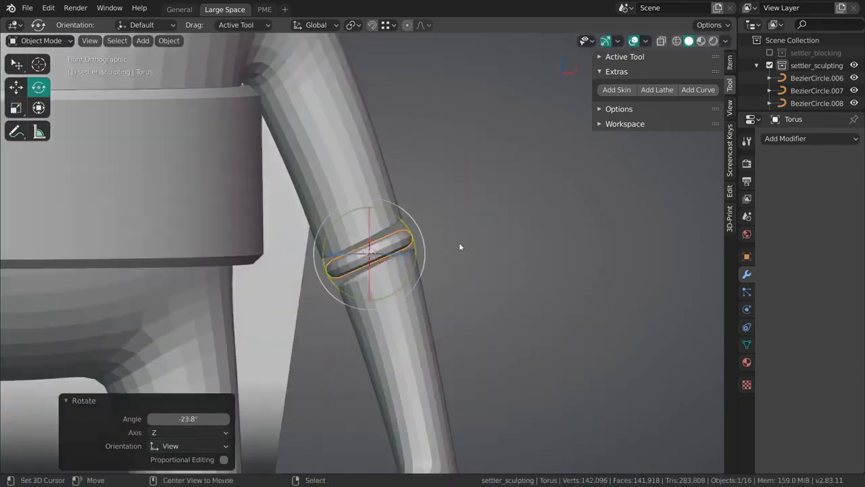
key(r)
click(490, 271)
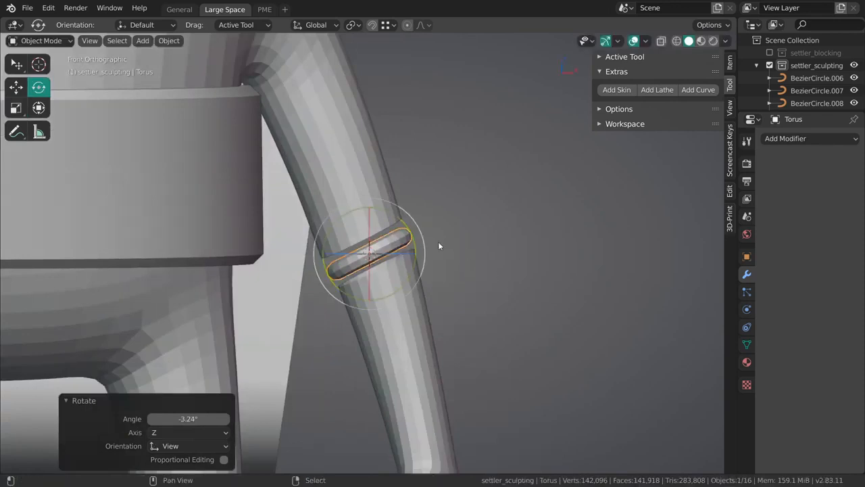
- Turn on the visibility of the reference collection to show the character sketch behind the model
scroll(492, 144, down, 8)
scroll(480, 200, up, 3)
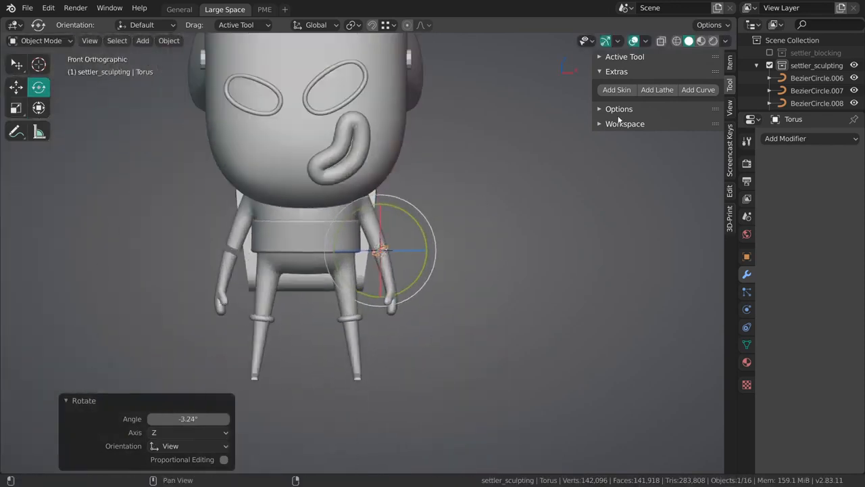
scroll(804, 82, down, 3)
scroll(805, 81, up, 3)
scroll(829, 69, down, 1)
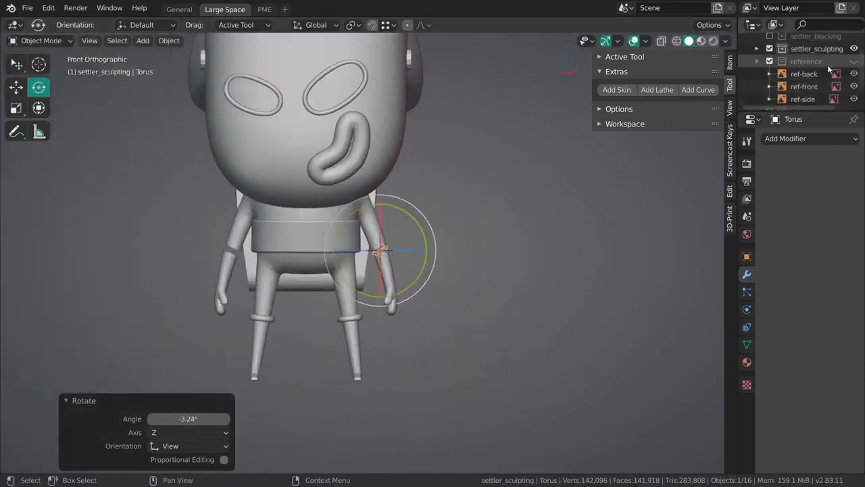
click(853, 61)
- Scale the torus up and adjust its size to approach the ring outline in the front sketch
scroll(408, 278, up, 6)
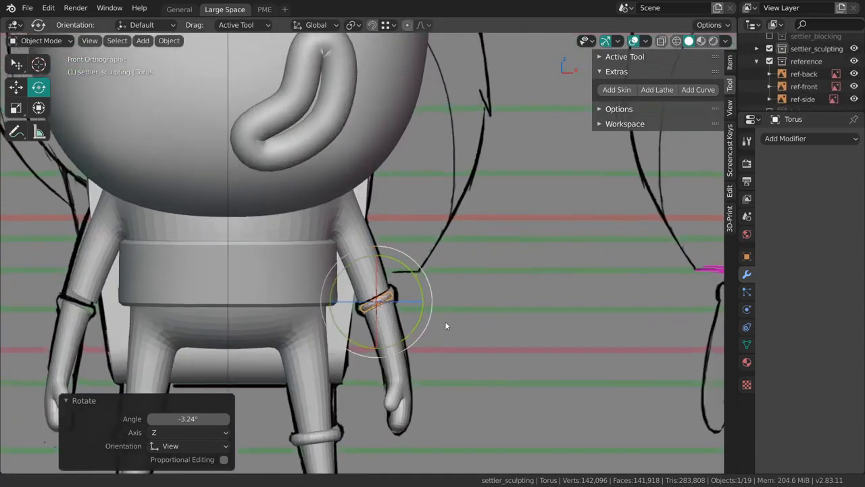
scroll(437, 213, up, 6)
scroll(467, 205, down, 2)
key(s)
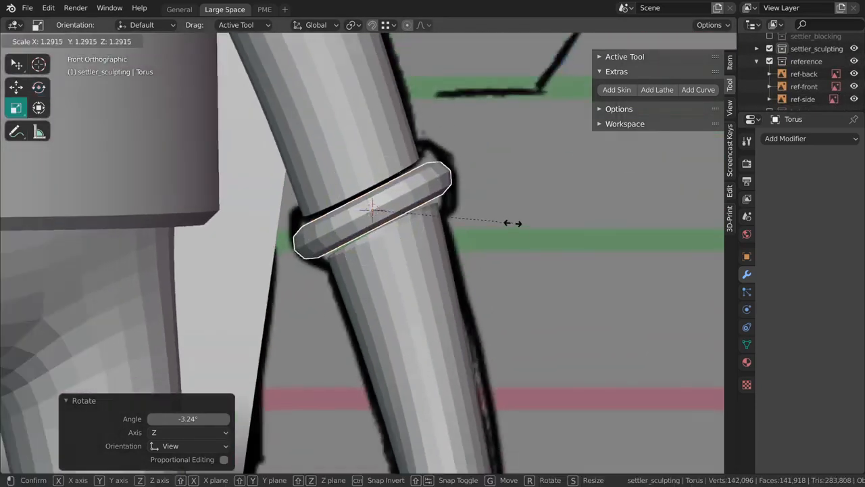
click(503, 232)
key(s)
click(466, 225)
- Thicken the whole torus mesh in Edit Mode with Shrink/Fatten, and return to Object Mode
key(Tab)
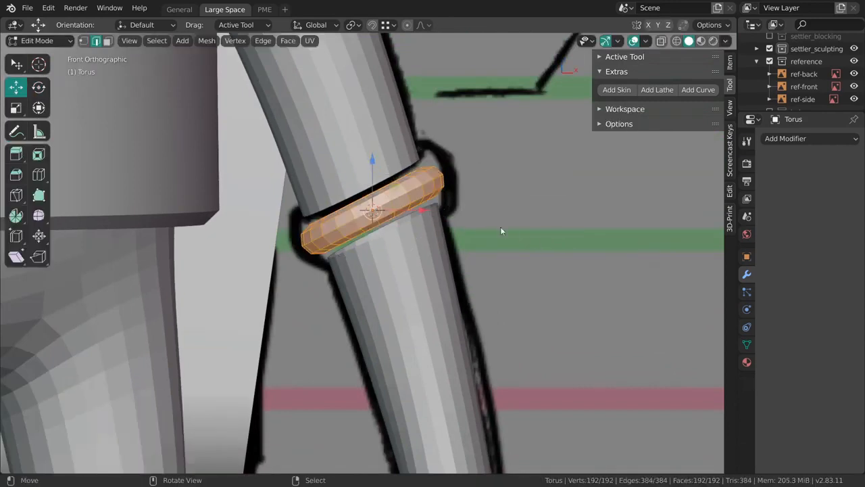
key(alt+s)
shift+middle_drag(477, 240, 487, 262)
drag(478, 243, 497, 138)
drag(491, 219, 501, 182)
key(Tab)
- Scale the thickened torus by about 0.896 to fit the sketched ring and add a level 1 subdivision
click(442, 226)
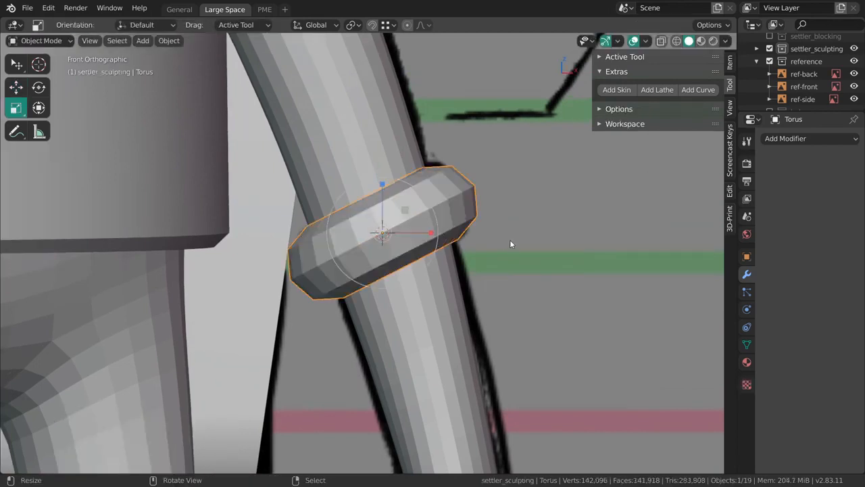
key(s)
click(497, 242)
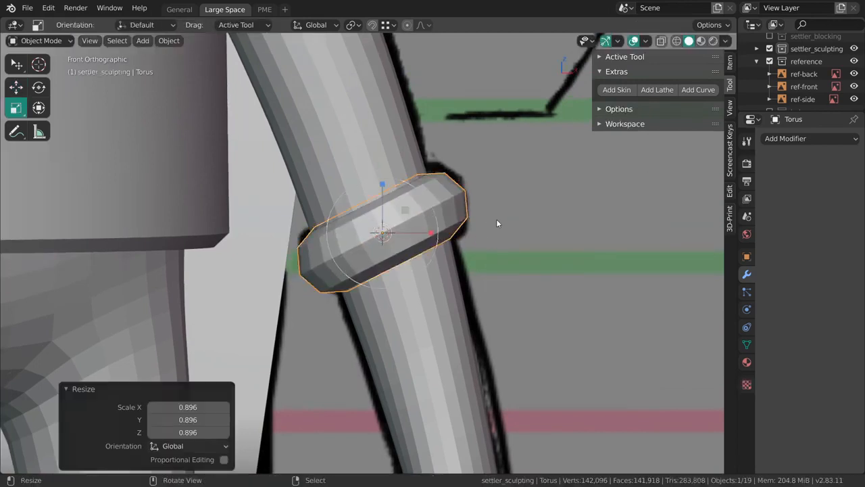
scroll(514, 221, down, 2)
key(ctrl+1)
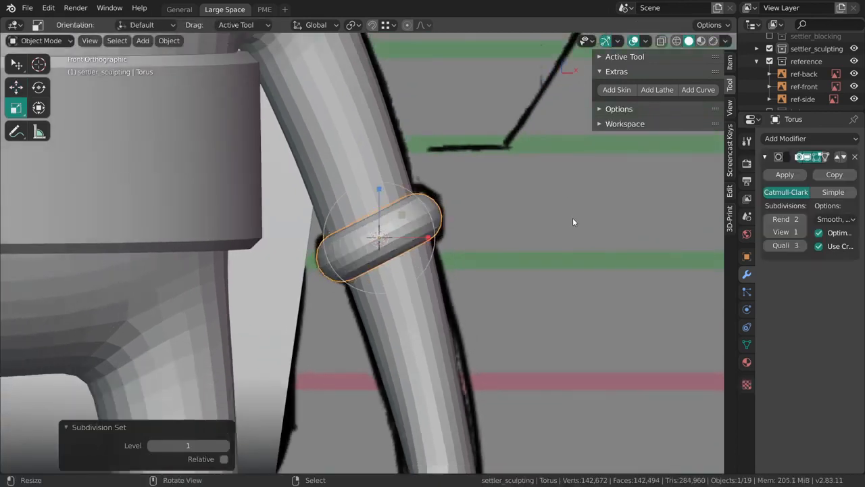
- Rotate the arm ring by about -4° in the side view to align it with the forearm
scroll(477, 248, up, 2)
middle_drag(432, 253, 434, 274)
key(alt+a)
click(395, 230)
key(r)
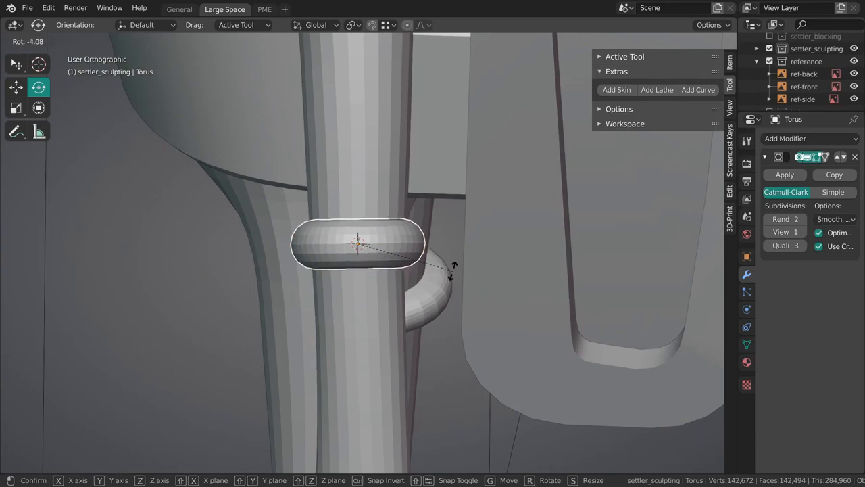
click(452, 268)
- Copy the body mesh's modifiers to the arm ring by linking modifiers
scroll(412, 214, down, 5)
middle_drag(412, 213, 619, 188)
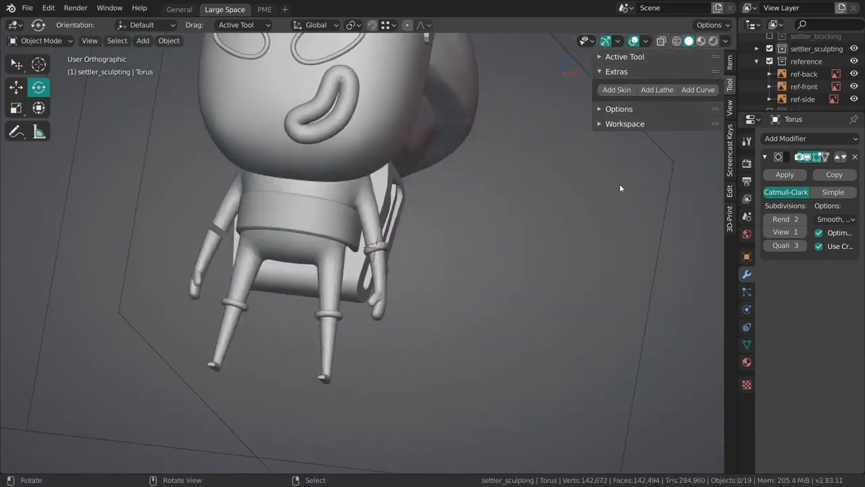
click(380, 251)
middle_drag(380, 251, 421, 233)
shift+click(368, 220)
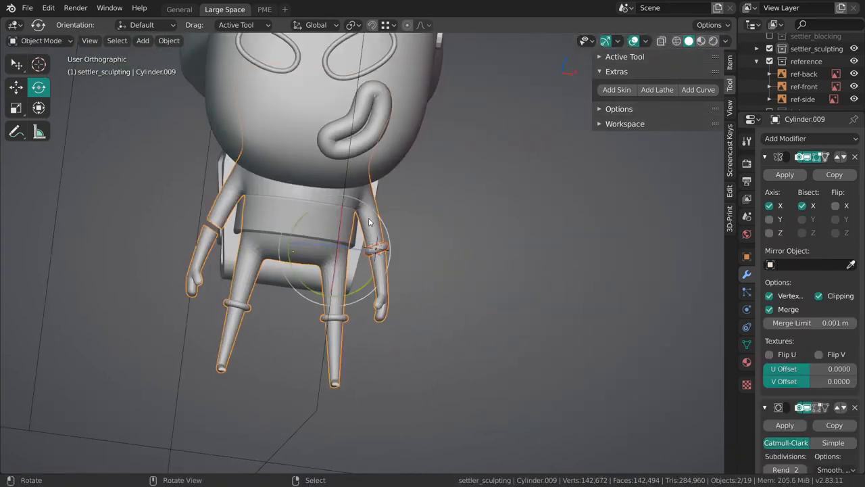
key(ctrl+l)
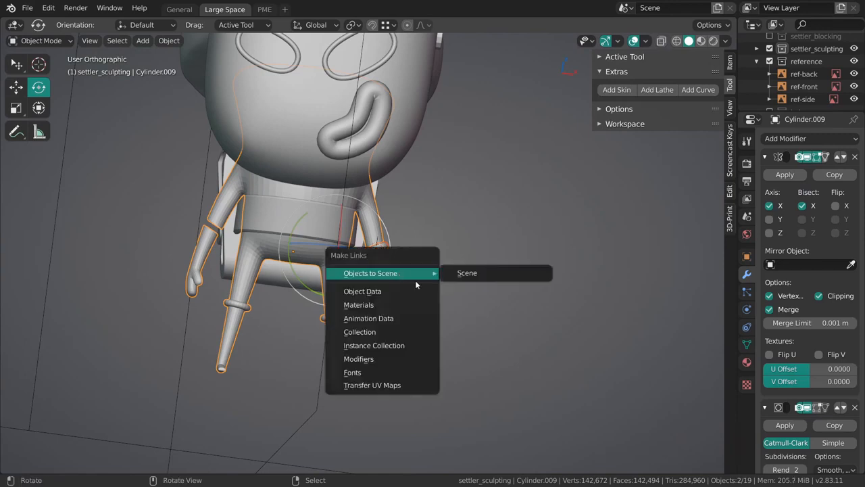
click(365, 357)
click(410, 263)
- Set Center as the mirror object of the arm ring's Mirror modifier
middle_drag(411, 264, 377, 251)
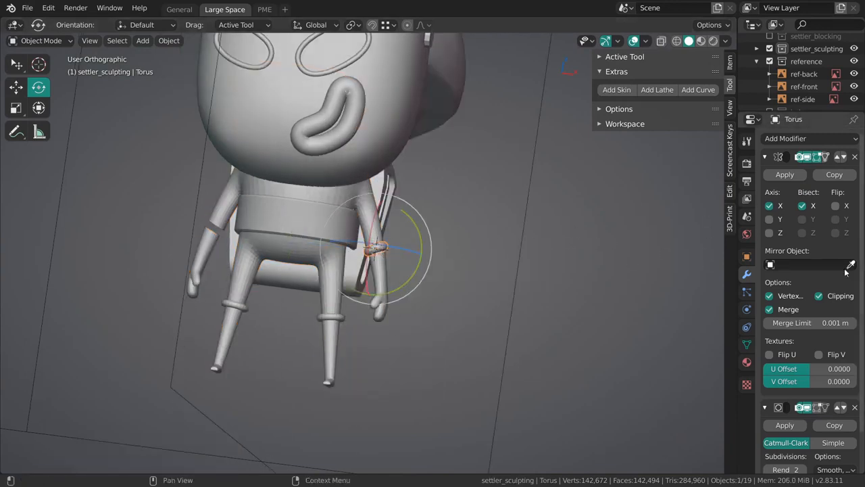
click(823, 264)
text(c)
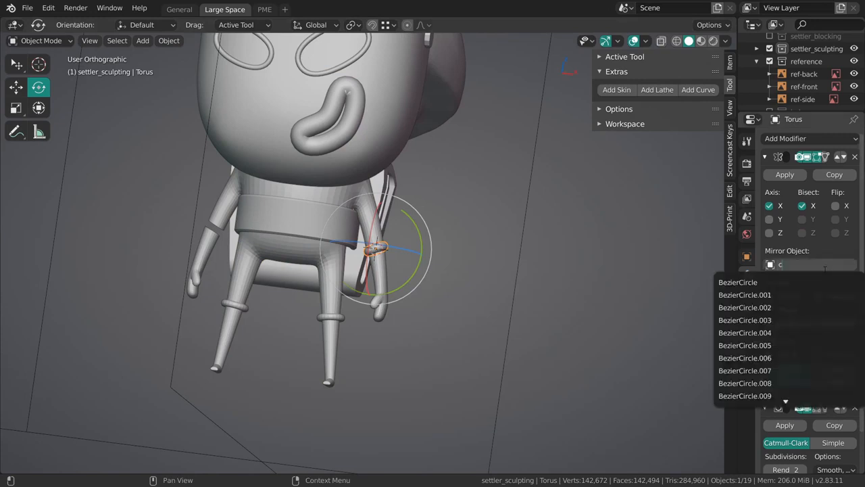
text(en)
key(Return)
- Hide the mirrored arm rings, enter Edit Mode on the body mesh and select the open edge loop above the forearm gap
key(alt+a)
middle_drag(368, 279, 383, 295)
click(355, 262)
key(KP_1)
key(alt+a)
middle_drag(390, 264, 379, 235)
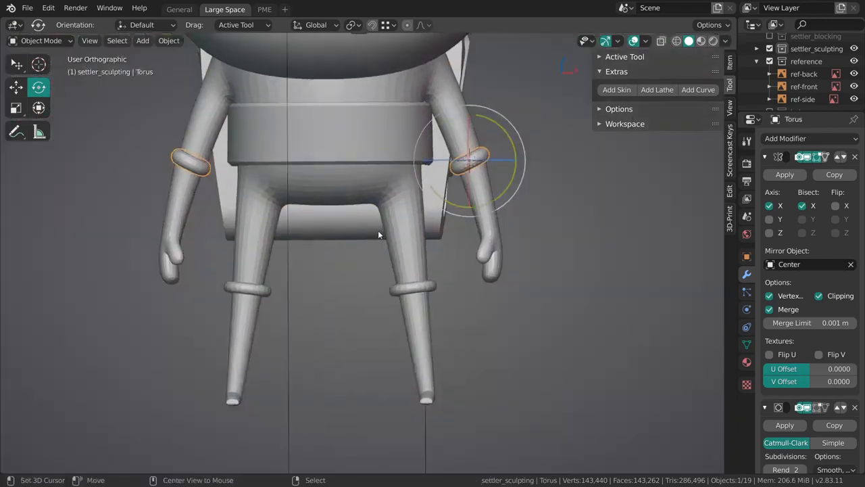
key(h)
right_click(476, 169)
alt+middle_click(477, 170)
ctrl+middle_drag(466, 177, 392, 246)
key(Tab)
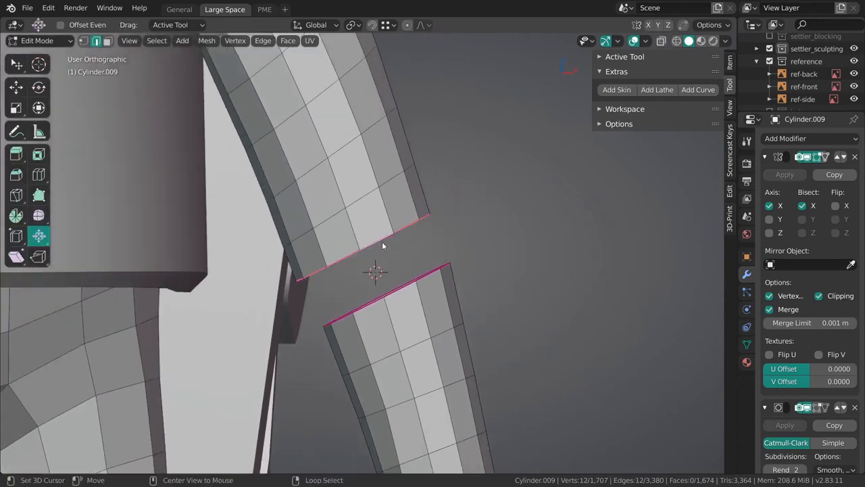
- Bridge the two open edge loops across the forearm gap and set the edge crease factor of the bridge to -1
middle_drag(405, 293, 410, 275)
key(ctrl+e)
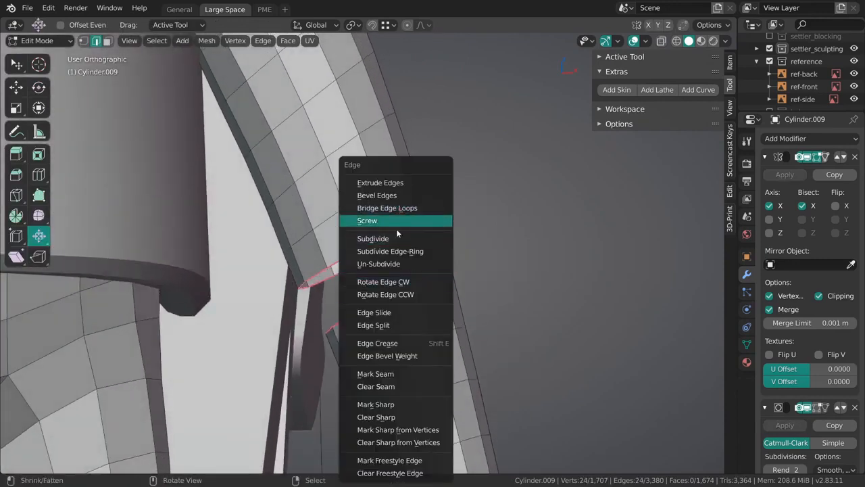
click(395, 209)
key(shift+e)
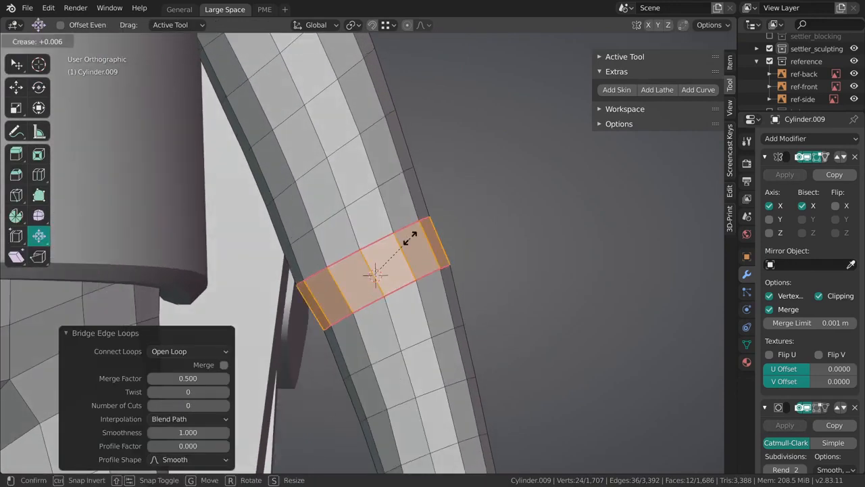
key(Return)
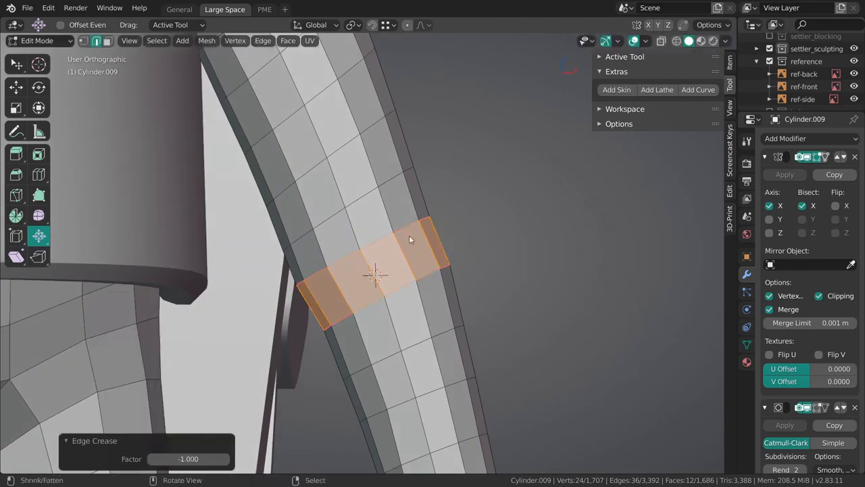
- Dissolve the two edge loops bordering the bridged forearm section in the front view
middle_drag(409, 235, 415, 253)
key(alt+a)
scroll(411, 216, down, 6)
middle_drag(411, 216, 406, 247)
scroll(405, 248, up, 2)
key(KP_1)
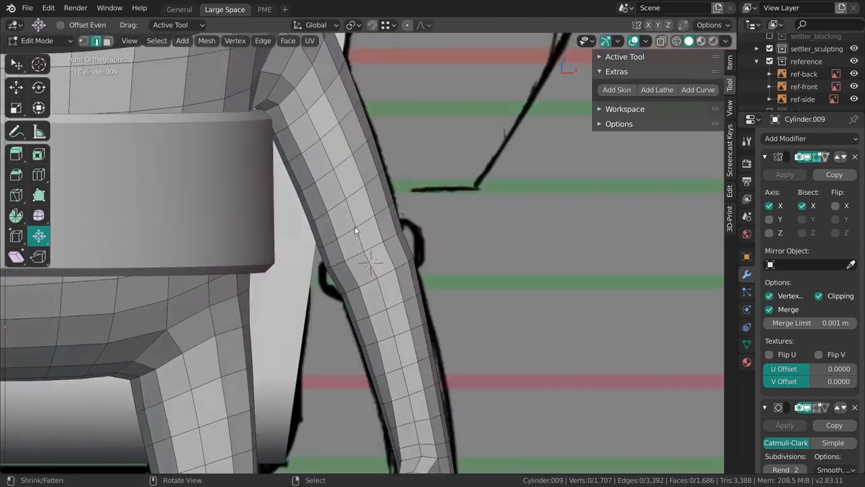
key(ctrl+x)
alt+click(393, 270)
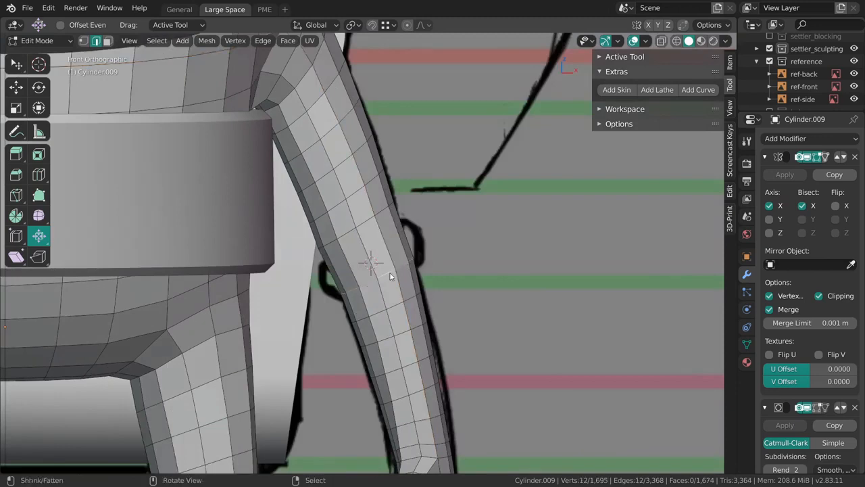
key(ctrl+x)
- Insert a single edge loop across the bridged forearm section and slide it into place
key(ctrl+r)
mouse_move(395, 231)
mouse_down()
mouse_move(392, 206)
mouse_move(408, 250)
mouse_move(403, 269)
mouse_up()
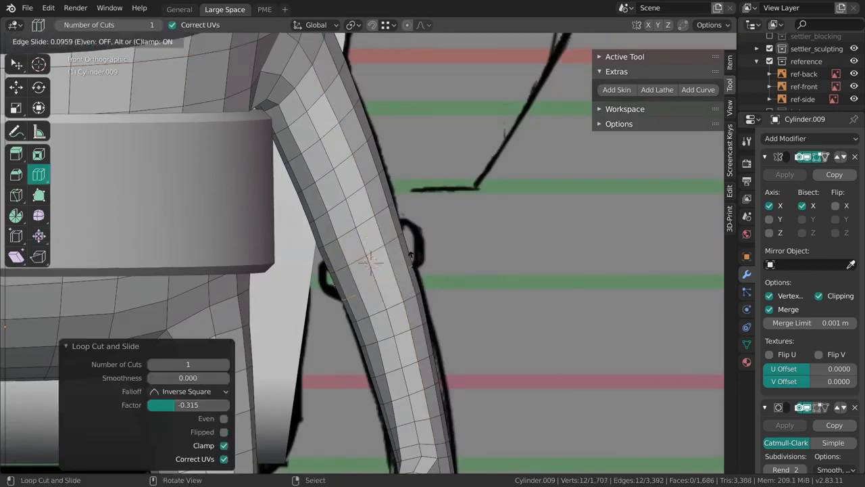
shift+middle_drag(400, 272, 419, 247)
scroll(418, 230, down, 1)
- Enter Sculpt Mode on the body mesh, choose the Grab brush at about 233 px radius and show the wireframe overlay
key(ctrl+Tab)
click(417, 308)
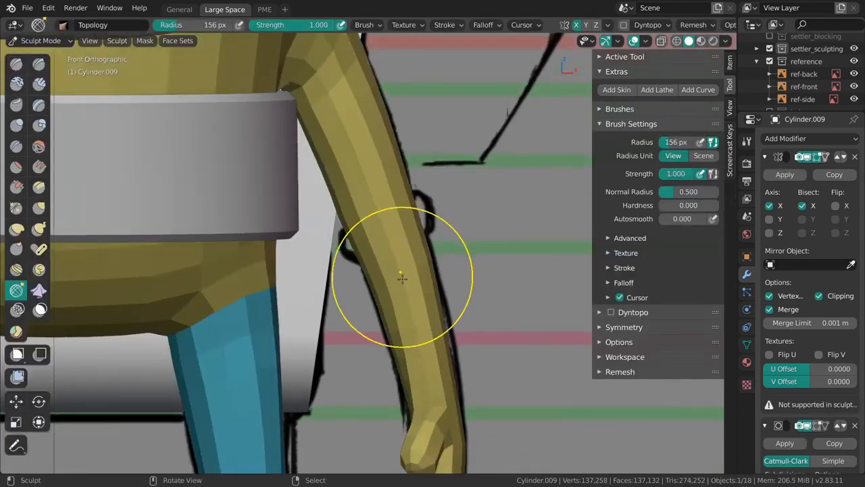
key(f)
key(g)
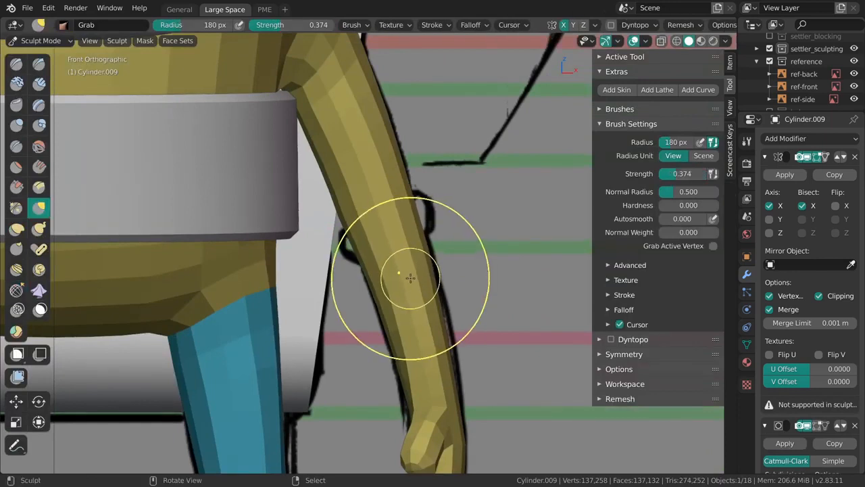
key(f)
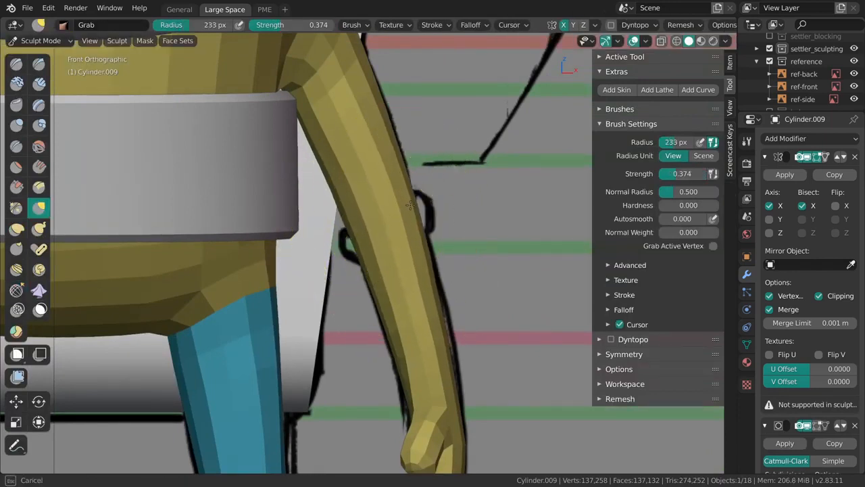
click(404, 231)
key(shift+z)
- Shape the forearm outline to the front reference with a 120 to 150 px Grab brush and even it out with the Topology brush
key(f)
click(398, 239)
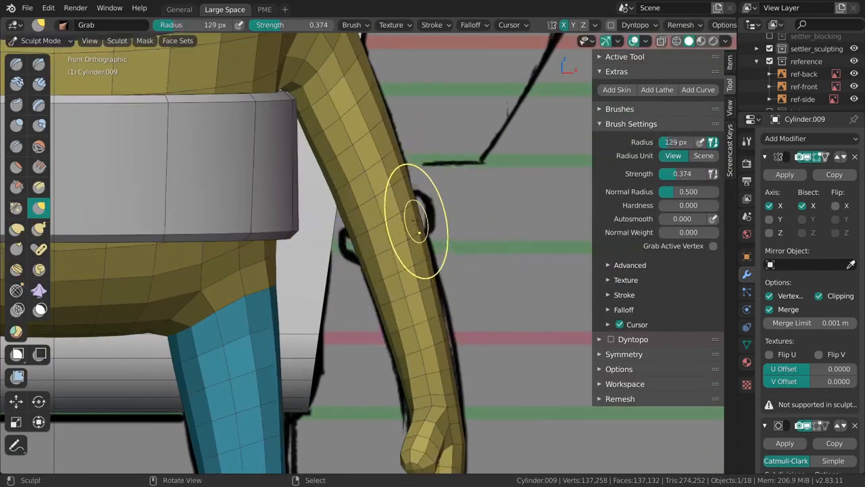
click(442, 312)
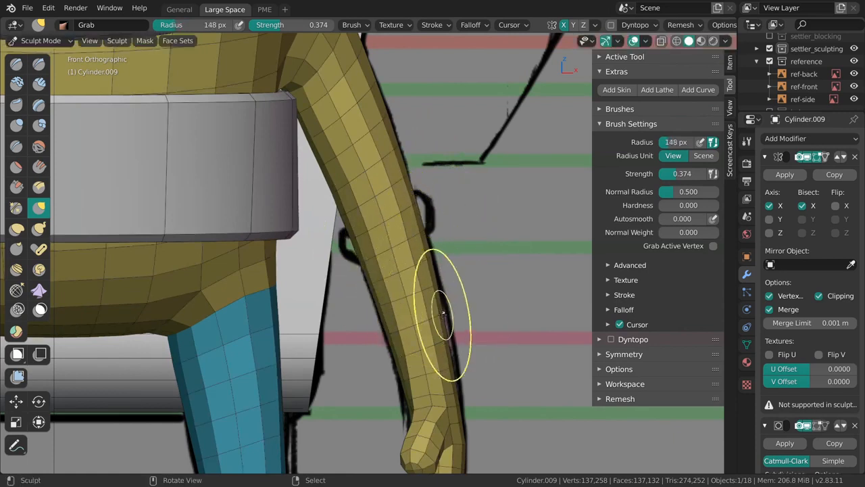
key(f)
click(367, 250)
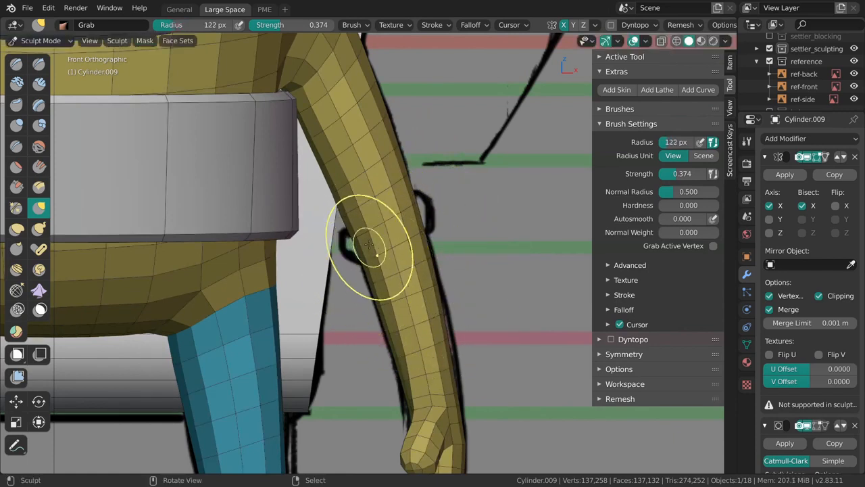
key(f)
click(321, 242)
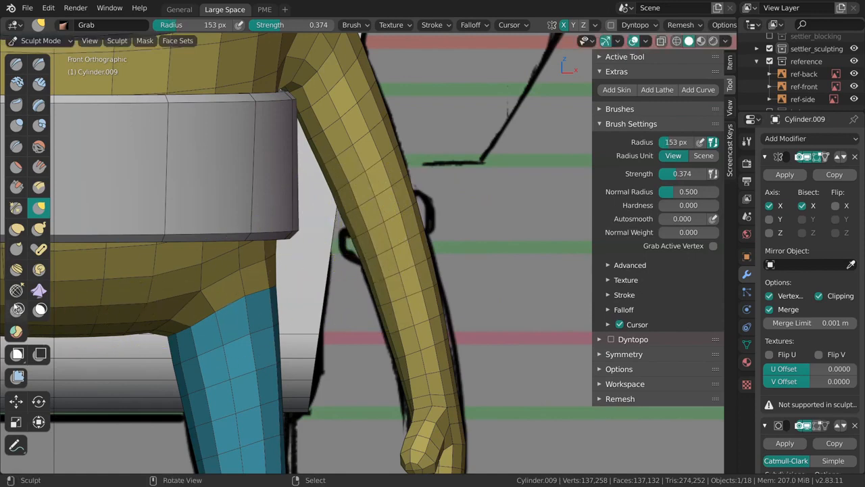
click(16, 290)
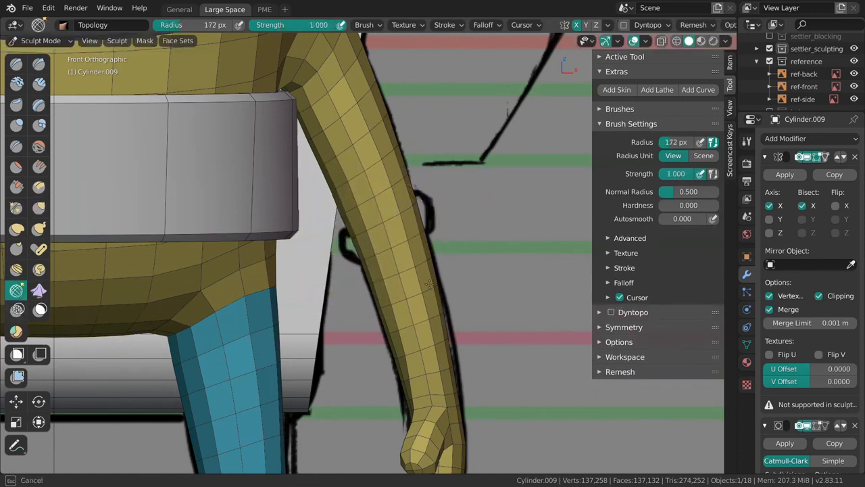
mouse_move(415, 266)
middle_down()
mouse_move(270, 309)
mouse_move(348, 271)
middle_up()
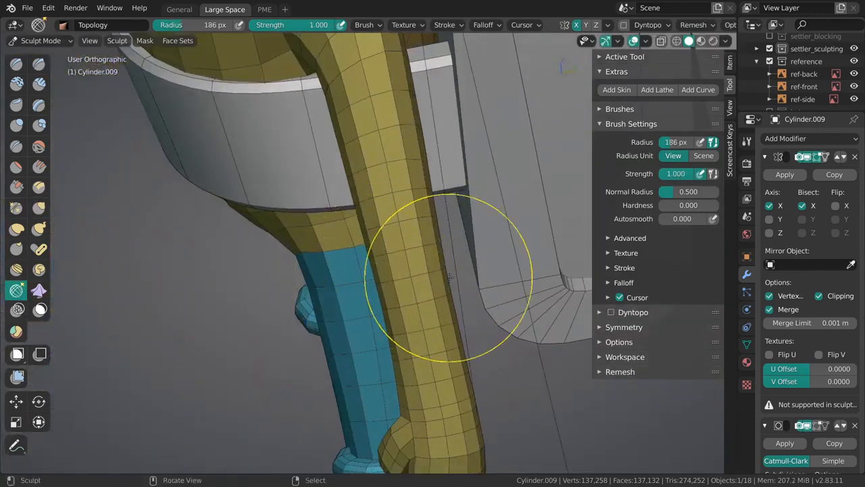
- Reshape the forearm from the side with the Grab brush, varying the radius between about 160 and 230 px
key(g)
key(f)
click(423, 261)
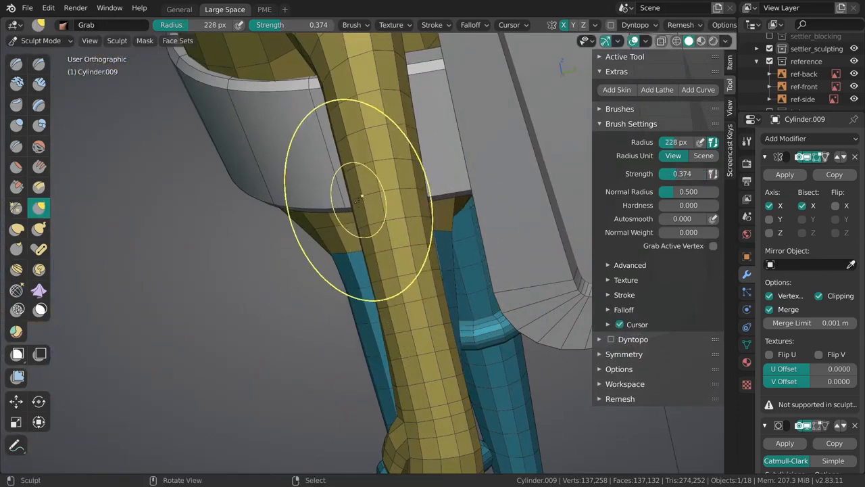
middle_drag(363, 196, 399, 203)
key(f)
click(386, 308)
middle_drag(407, 265, 425, 234)
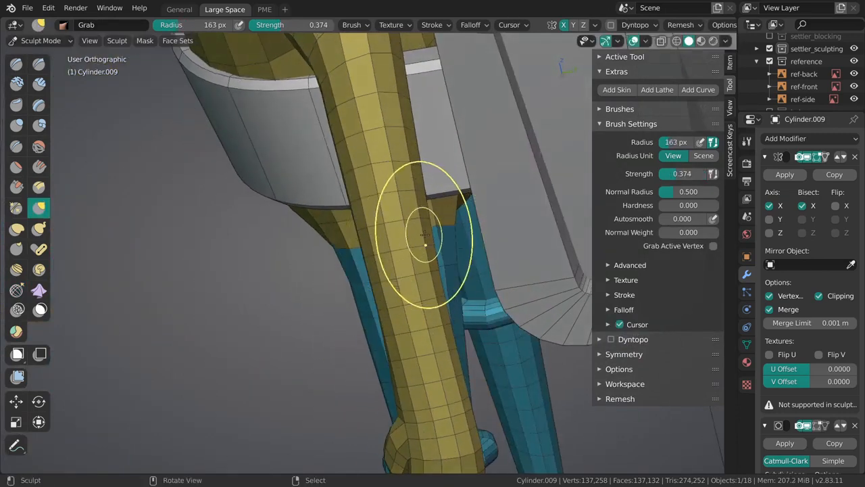
key(f)
click(431, 274)
scroll(380, 215, down, 4)
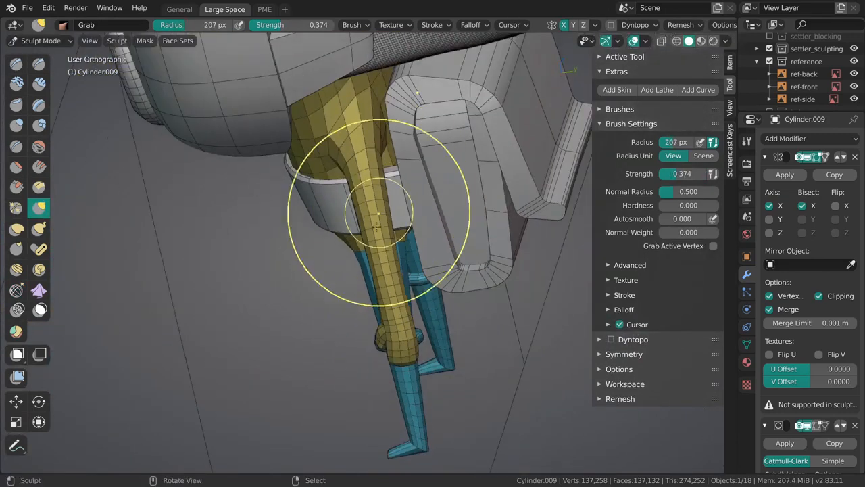
- Return to Object Mode, turn off the wireframe, deselect everything and examine the smoothed arm and hand
mouse_move(379, 212)
middle_down()
mouse_move(406, 255)
mouse_move(441, 252)
middle_up()
key(ctrl+Tab)
key(alt+a)
mouse_move(363, 253)
middle_down()
mouse_move(452, 253)
mouse_move(419, 305)
mouse_move(344, 237)
mouse_move(379, 285)
mouse_move(381, 244)
middle_up()
key(alt+w)
scroll(373, 272, up, 4)
right_click(380, 244)
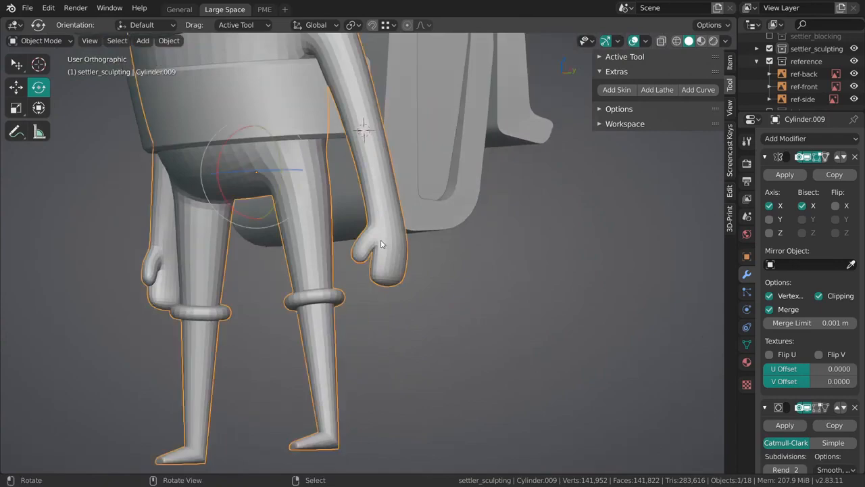
key(alt+a)
scroll(365, 252, up, 5)
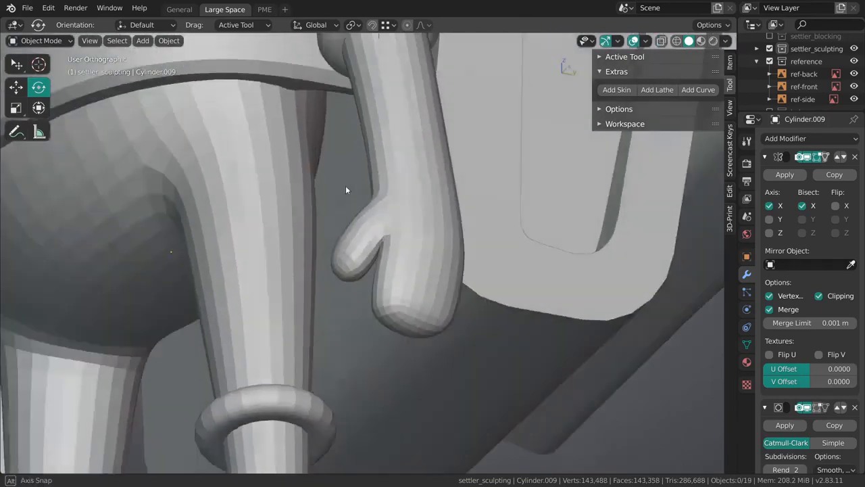
- Enter Edit Mode on the body mesh and select all the faces of the outer thumb
middle_drag(345, 185, 367, 242)
right_click(363, 273)
middle_drag(364, 273, 367, 245)
key(ctrl+Tab)
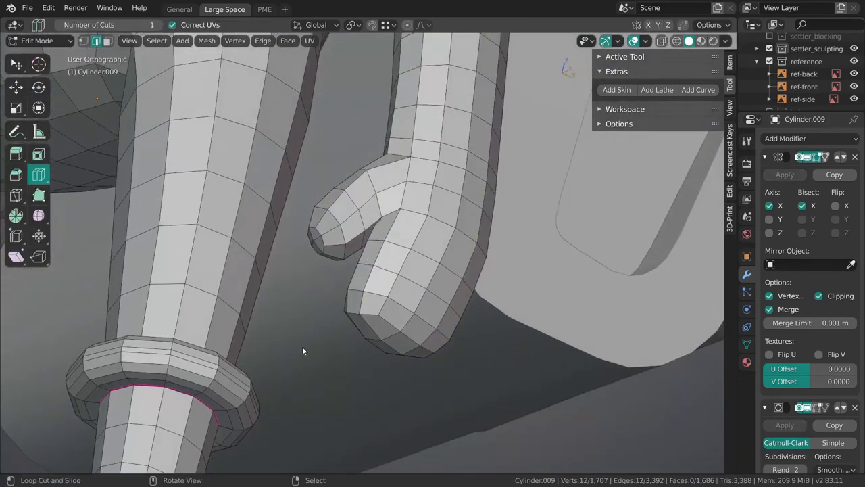
middle_drag(302, 350, 389, 318)
middle_drag(488, 290, 390, 289)
key(alt+a)
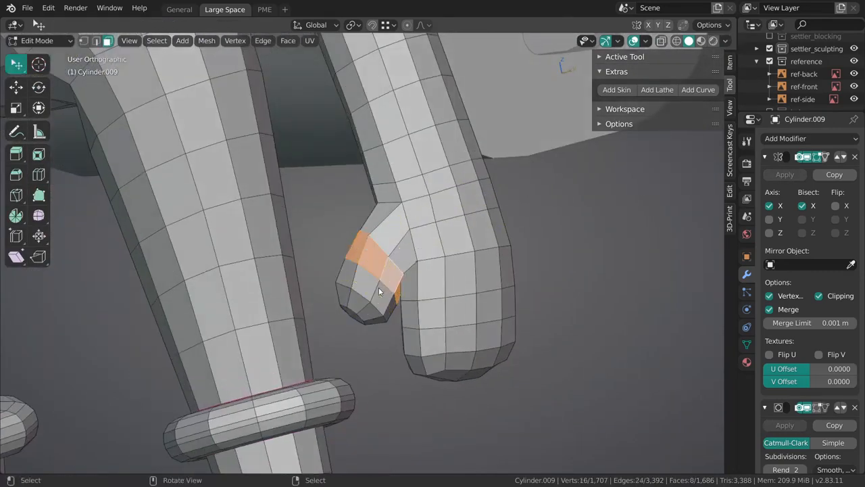
key(h)
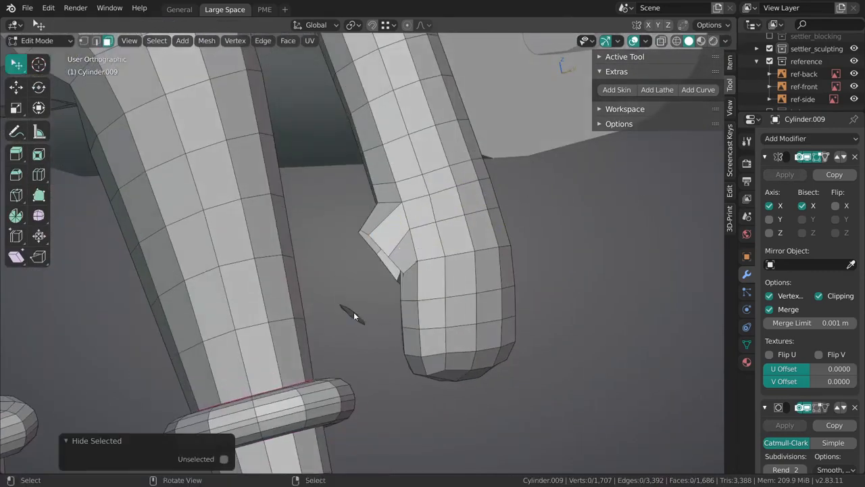
key(l)
key(alt+h)
- Rotate the outer thumb in the right view and move it about -0.027 m in Y and 0.041 m in Z
middle_drag(372, 308, 367, 331)
key(grave)
click(448, 329)
key(shift+space)
key(r)
drag(436, 282, 389, 354)
key(shift+space)
key(g)
drag(433, 327, 405, 284)
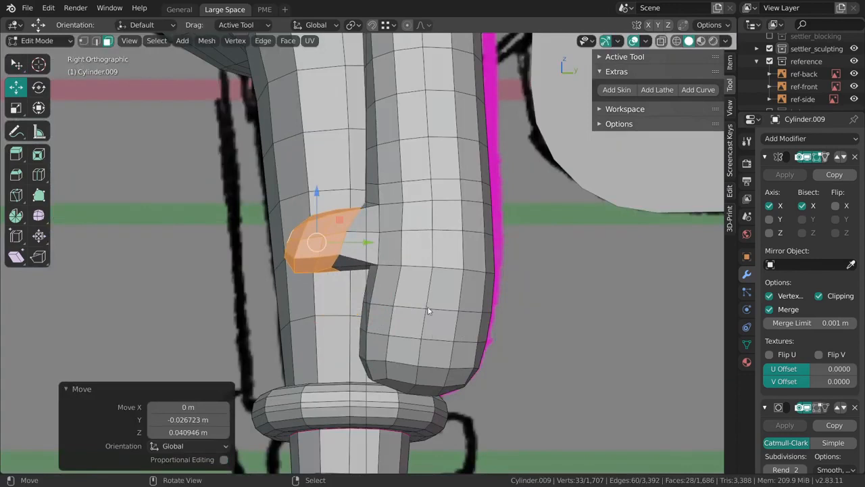
- Select all the faces at the lower end of the mitten hand in the right view
shift+middle_drag(452, 345, 414, 318)
key(alt+a)
alt+click(416, 309)
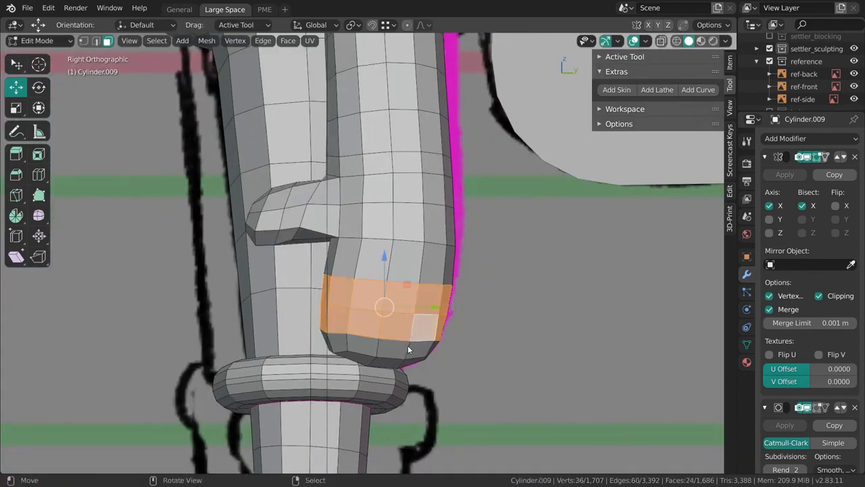
key(h)
key(l)
key(alt+h)
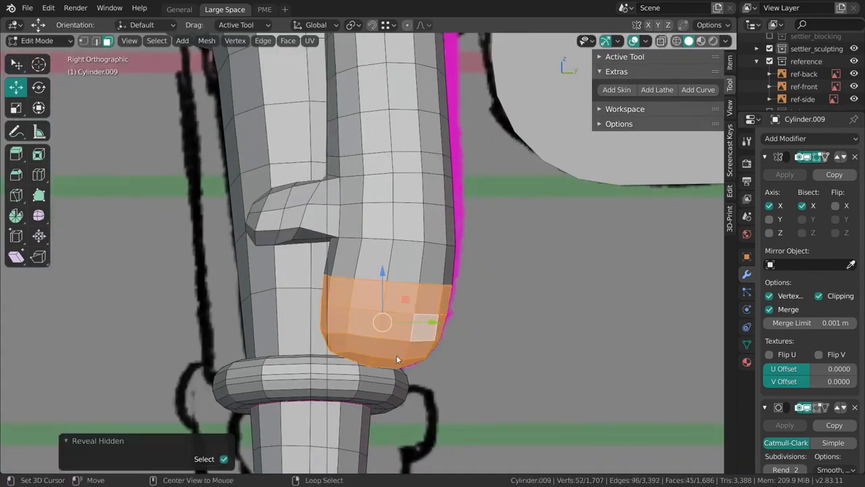
- Rotate the lower end of the hand by about -5.28° and move it onto the side reference outline
key(r)
click(496, 324)
key(g)
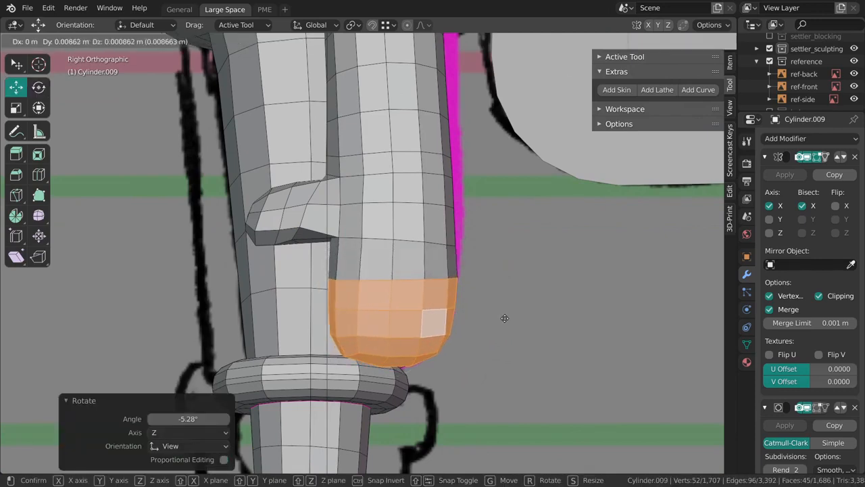
click(492, 333)
key(alt+a)
- Select the outer thumb faces again and view them from the front
middle_drag(493, 332, 448, 234)
scroll(440, 285, up, 5)
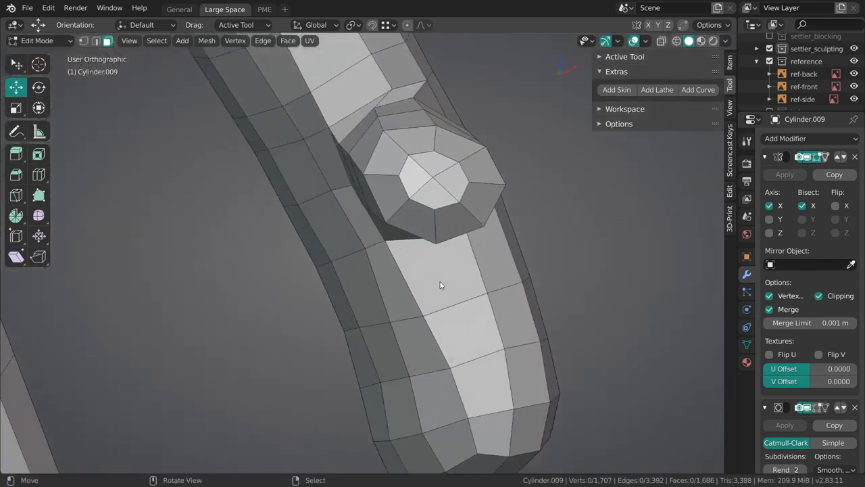
middle_drag(440, 285, 419, 260)
middle_drag(419, 260, 385, 244)
key(h)
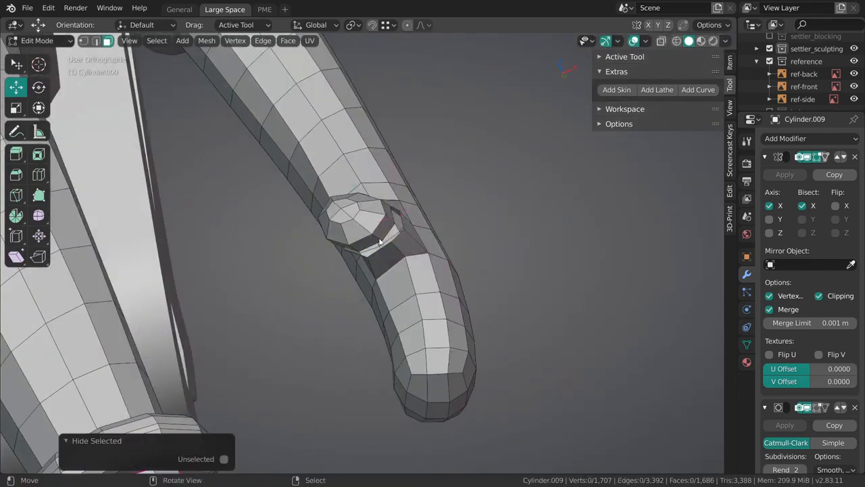
key(l)
key(alt+h)
key(KP_1)
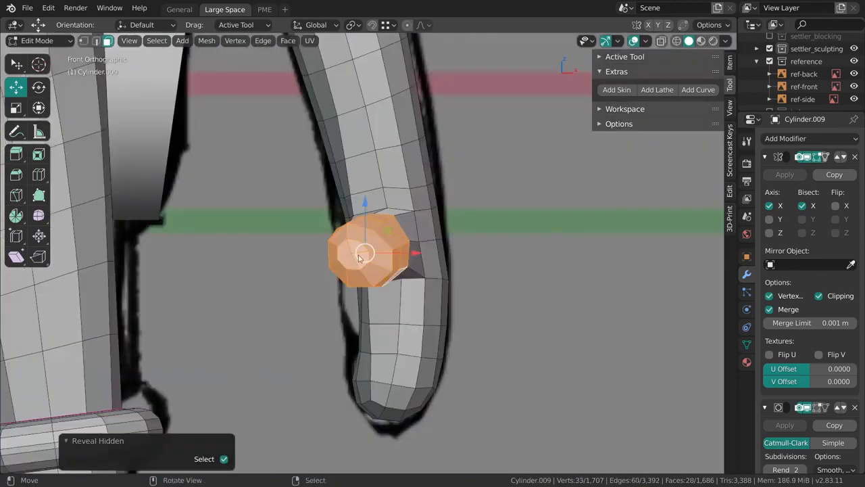
- Rotate and move the outer thumb so that it points forward from the hand
middle_drag(462, 275, 327, 343)
key(r)
click(482, 290)
key(g)
click(482, 289)
middle_drag(364, 320, 404, 292)
key(r)
mouse_move(406, 286)
mouse_down()
mouse_move(407, 274)
mouse_move(368, 273)
mouse_up()
- Insert one edge loop around the thumb and deselect everything
key(ctrl+r)
key(alt+a)
middle_drag(379, 275, 414, 267)
scroll(414, 267, up, 1)
- Enter Sculpt Mode and reshape the thumb and its base with the Grab brush from several angles
key(ctrl+Tab)
click(411, 288)
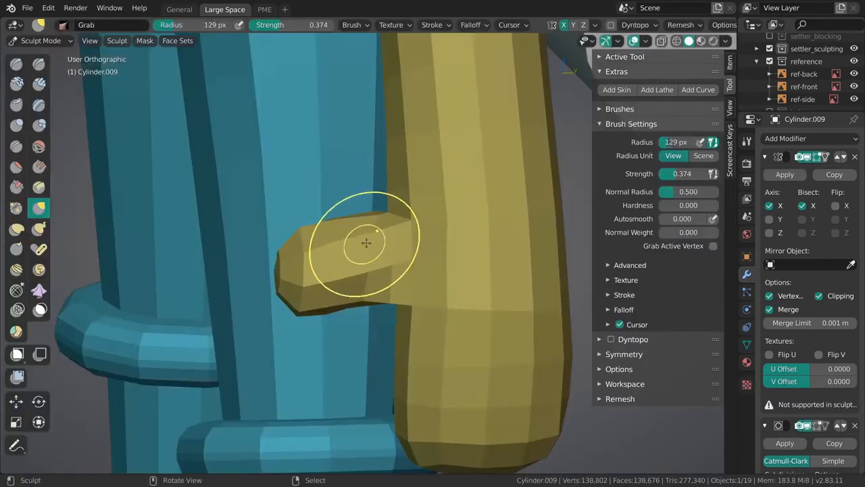
drag(397, 217, 398, 218)
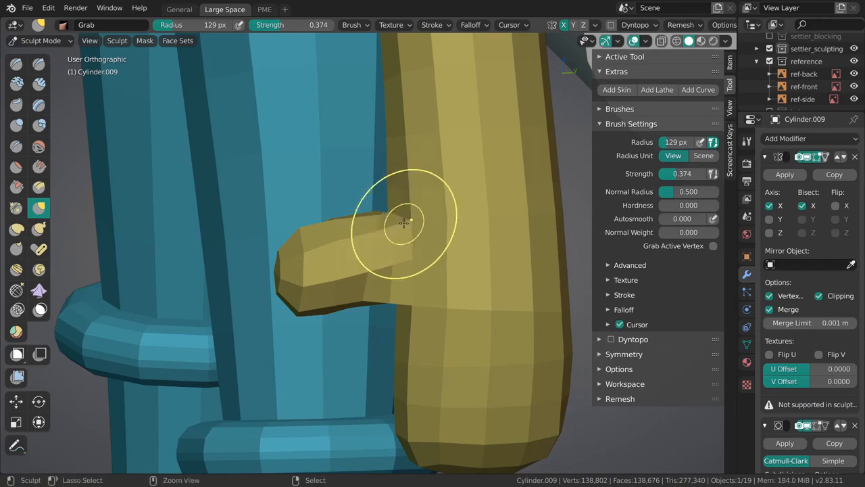
middle_drag(400, 306, 411, 283)
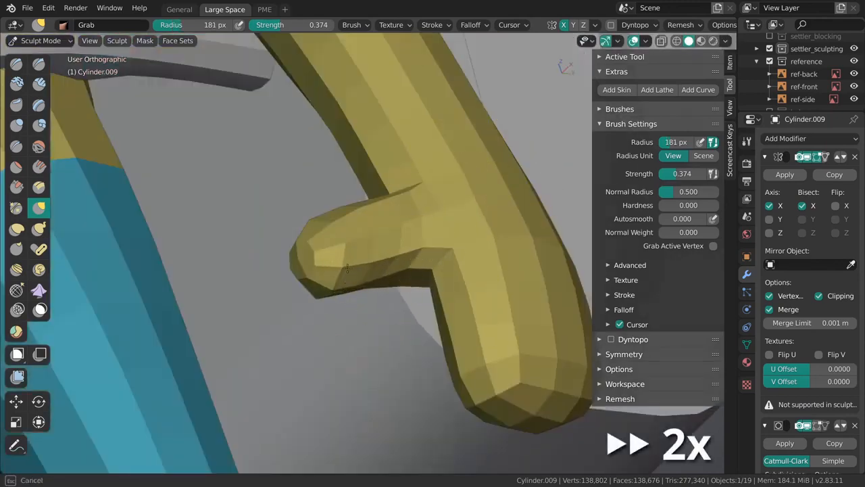
middle_drag(347, 268, 440, 199)
mouse_move(361, 246)
middle_down()
mouse_move(458, 250)
mouse_move(420, 266)
mouse_move(357, 266)
middle_up()
key(f)
click(444, 265)
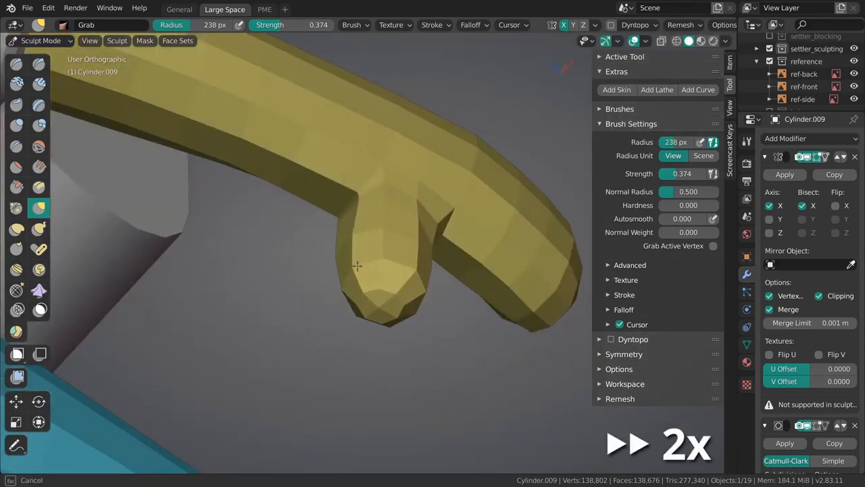
drag(357, 265, 365, 266)
mouse_move(365, 267)
middle_down()
mouse_move(412, 251)
mouse_move(426, 223)
mouse_move(420, 284)
middle_up()
- Return to Edit Mode and slide the vertices in the crease beside the thumb base along their edges
key(Tab)
key(shift+space)
key(g)
right_click(410, 246)
key(g)
key(g)
click(423, 251)
key(1)
right_click(417, 290)
key(g)
key(g)
click(407, 254)
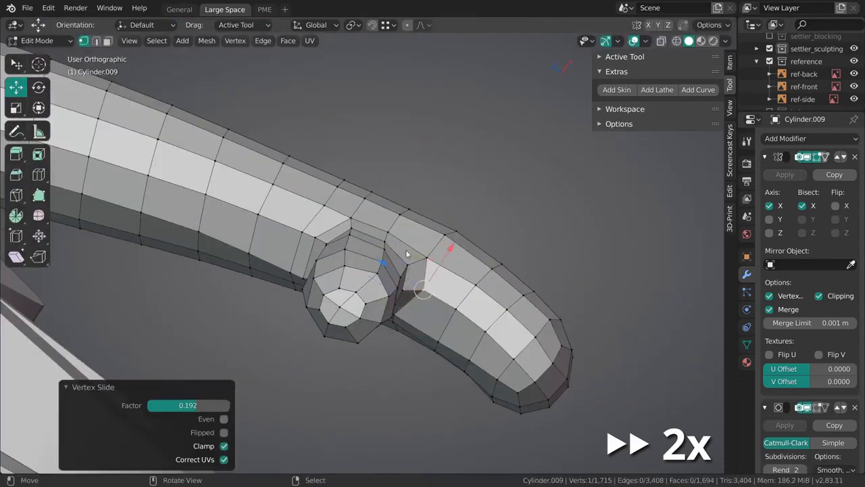
- Select the edge loop around the thumb base and slide it along the thumb
mouse_move(406, 254)
middle_down()
mouse_move(388, 226)
mouse_move(376, 235)
mouse_move(386, 251)
mouse_move(421, 239)
middle_up()
alt+click(374, 234)
key(g)
key(g)
click(337, 253)
- Sculpt the transition between the wrist and the thumb with the Grab brush at about 211 px radius
key(ctrl+Tab)
click(429, 336)
mouse_move(429, 336)
middle_down()
mouse_move(409, 221)
mouse_move(498, 315)
mouse_move(386, 261)
middle_up()
key(f)
click(349, 259)
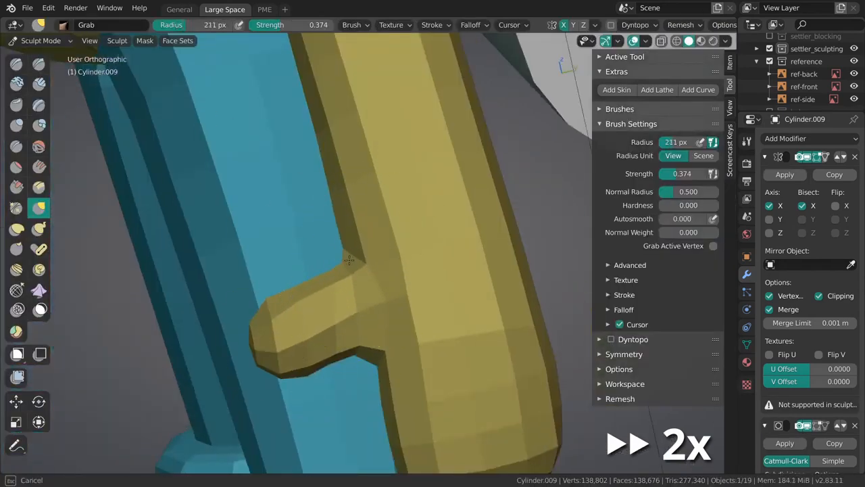
middle_drag(366, 304, 342, 261)
- In Edit Mode, slide the middle edge loop of the thumb toward its tip
key(ctrl+Tab)
click(412, 273)
alt+click(363, 286)
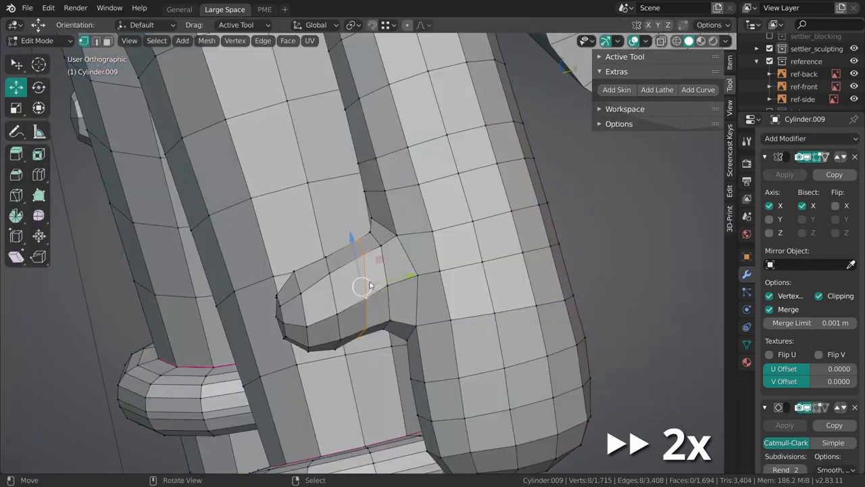
key(g)
key(g)
click(349, 296)
- Switch to Sculpt Mode with the wireframe shown and refine the junction of thumb and palm with the Grab brush
mouse_move(350, 296)
middle_down()
mouse_move(366, 305)
mouse_move(408, 237)
middle_up()
key(ctrl+Tab)
click(402, 298)
middle_drag(402, 297, 461, 244)
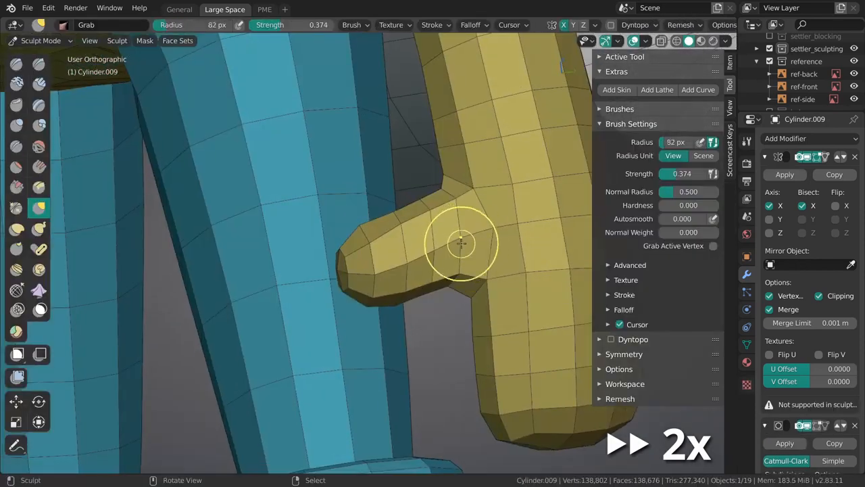
mouse_move(468, 183)
shift+middle_down()
mouse_move(421, 249)
mouse_move(443, 209)
mouse_move(511, 196)
mouse_move(483, 149)
shift+middle_up()
key(f)
click(463, 209)
key(f)
click(458, 291)
key(f)
click(481, 160)
- Shape the thumb and its base with the Grab brush, working up to a radius of about 151 px
mouse_move(453, 243)
middle_down()
mouse_move(472, 162)
mouse_move(419, 260)
mouse_move(380, 266)
mouse_move(365, 248)
mouse_move(405, 272)
mouse_move(448, 266)
mouse_move(432, 292)
mouse_move(364, 325)
mouse_move(359, 375)
middle_up()
key(f)
click(404, 259)
key(f)
key(f)
click(475, 264)
key(f)
click(363, 342)
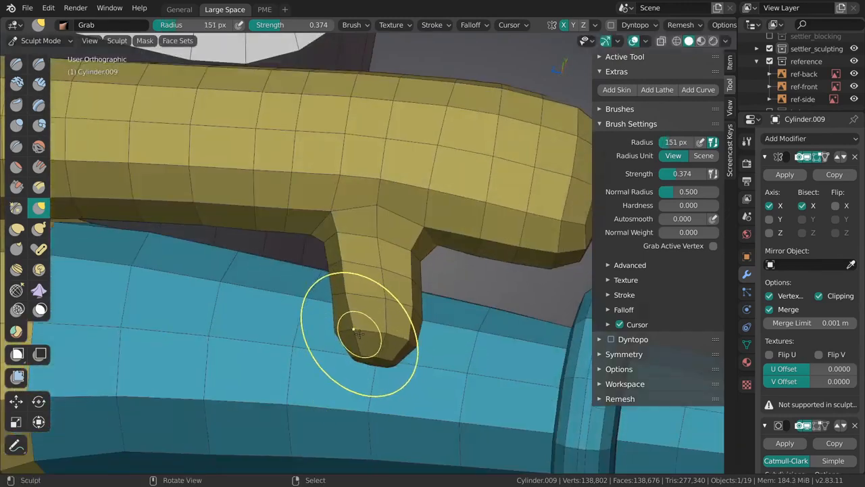
- Refine the front and sides of the thumb with the Grab brush at a radius of about 84 px
middle_drag(355, 289, 393, 306)
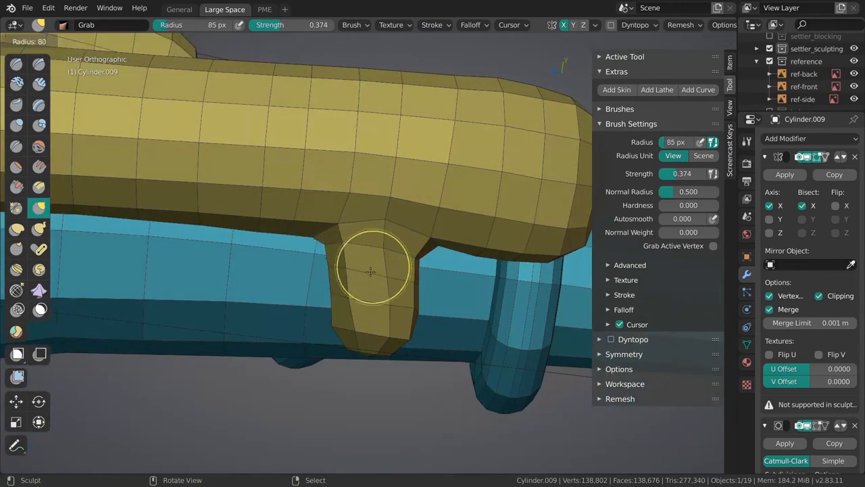
click(370, 272)
middle_drag(370, 272, 381, 312)
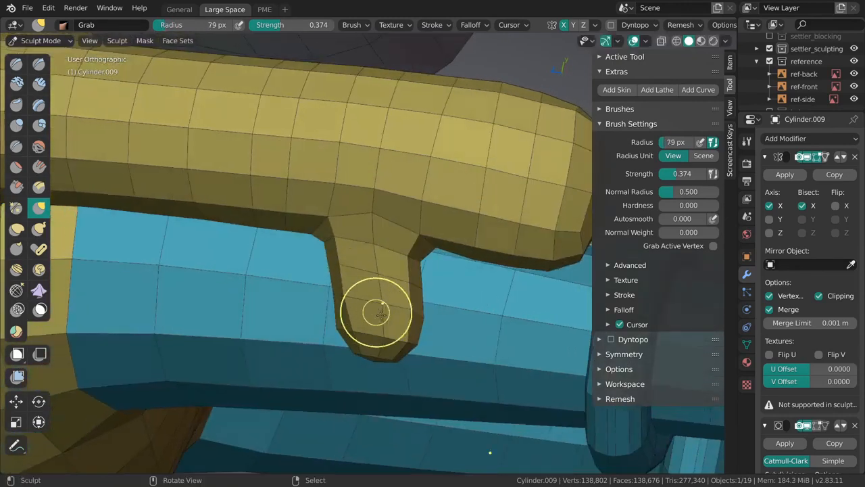
mouse_move(370, 238)
middle_down()
mouse_move(438, 216)
mouse_move(383, 282)
mouse_move(367, 266)
mouse_move(378, 274)
mouse_move(375, 365)
middle_up()
key(f)
click(384, 276)
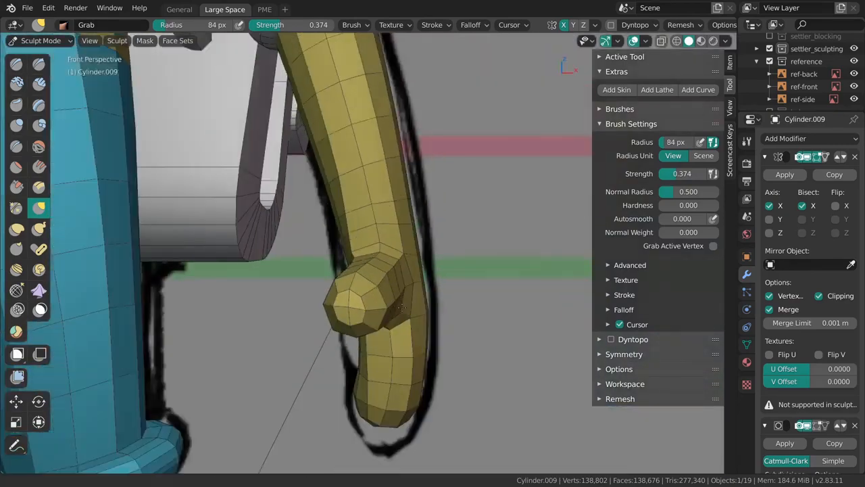
- Check the smoothed hand in Object Mode, return to Sculpt Mode and set the Grab brush radius to 202 px for the thumb tip
key(ctrl+Tab)
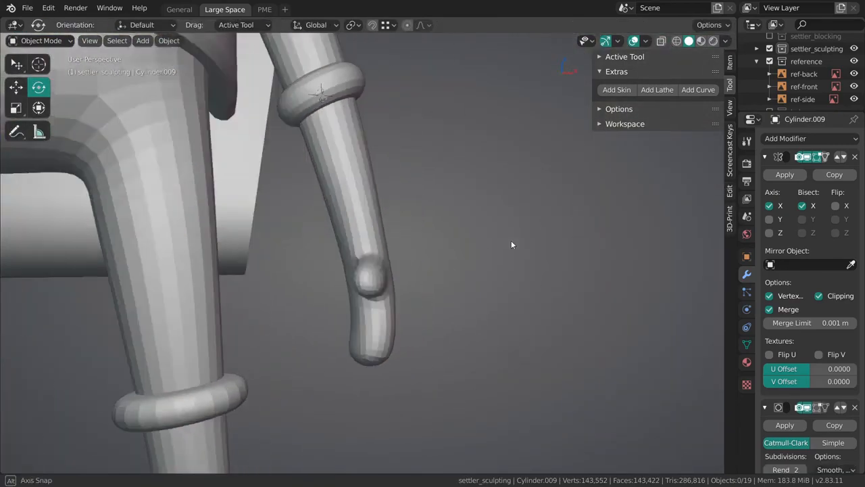
middle_drag(512, 241, 362, 279)
scroll(371, 281, up, 2)
key(ctrl+Tab)
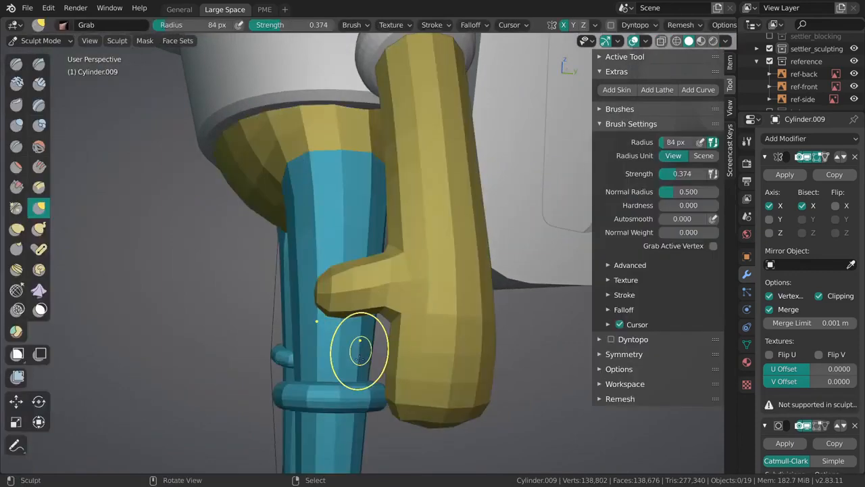
middle_drag(361, 351, 389, 319)
scroll(378, 304, up, 1)
key(f)
click(343, 267)
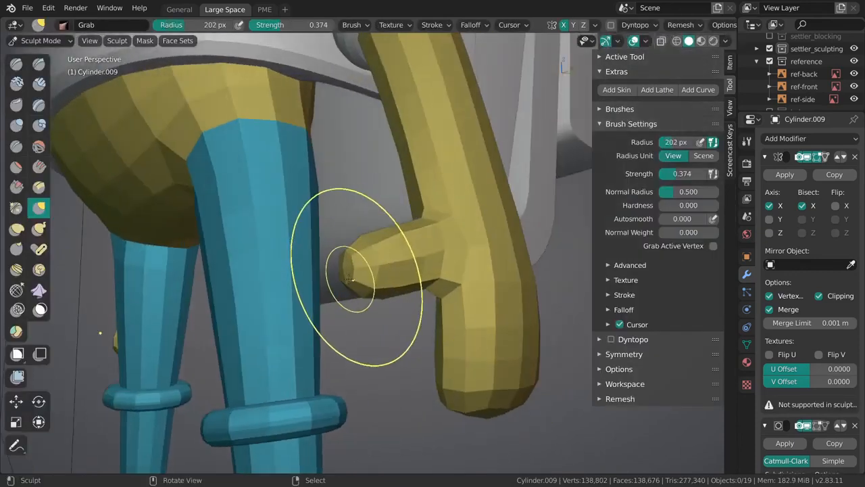
- Adjust the thumb with the Grab brush at a 165 px radius, with the wireframe shown
key(bracketleft)
key(bracketleft)
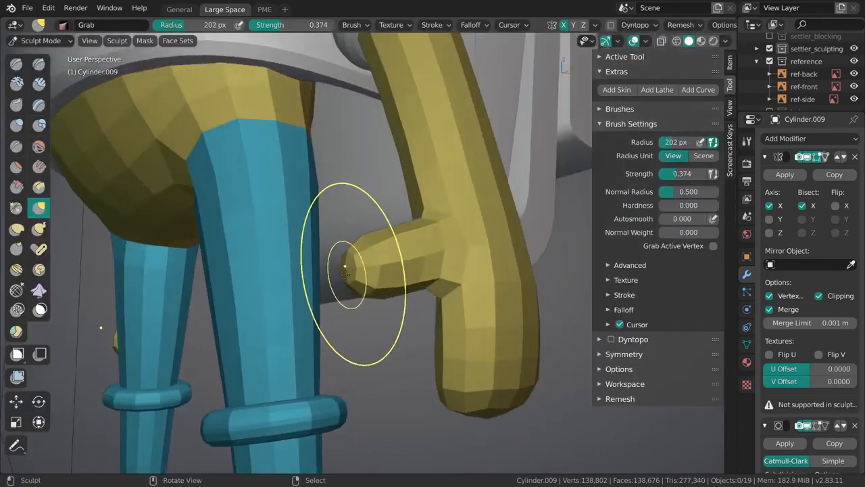
scroll(341, 270, up, 2)
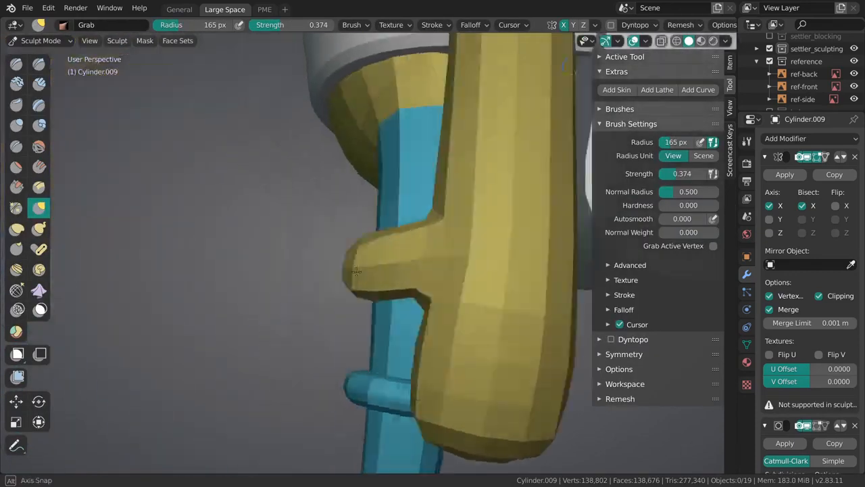
middle_drag(416, 284, 433, 287)
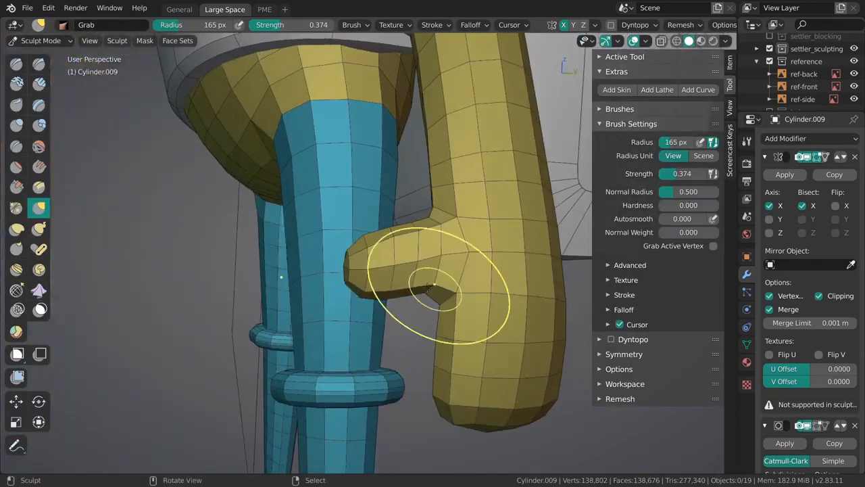
middle_drag(378, 284, 414, 268)
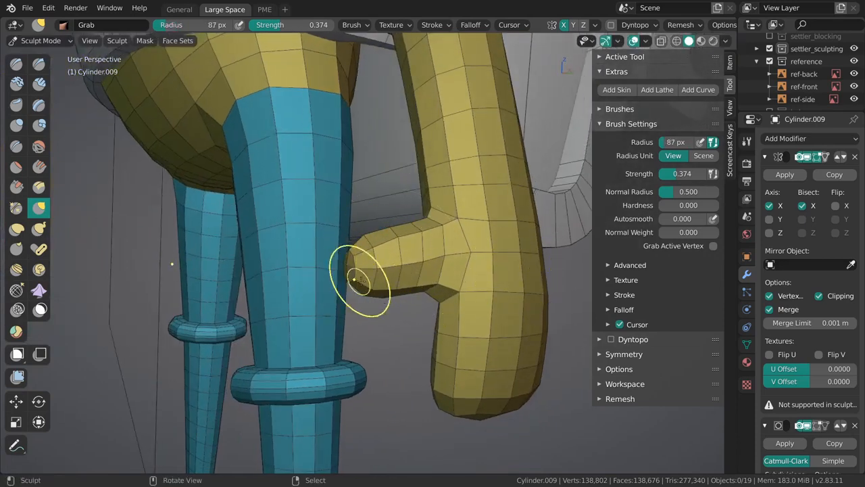
- Fine-tune the thumb's underside and its junction with the palm using the Grab brush, reducing the radius to 52 px
mouse_move(361, 280)
middle_down()
mouse_move(485, 195)
mouse_move(432, 192)
middle_up()
key(f)
click(455, 196)
mouse_move(403, 272)
middle_down()
mouse_move(398, 284)
mouse_move(444, 311)
middle_up()
key(f)
click(435, 311)
middle_drag(367, 290, 348, 309)
key(f)
click(372, 297)
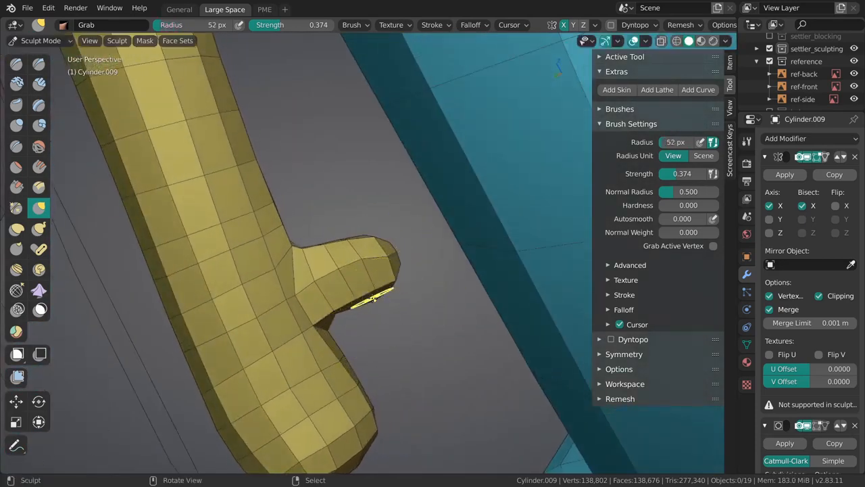
- Check the smoothed thumb in Object Mode and touch it up once more with the Grab brush in Sculpt Mode
key(ctrl+Tab)
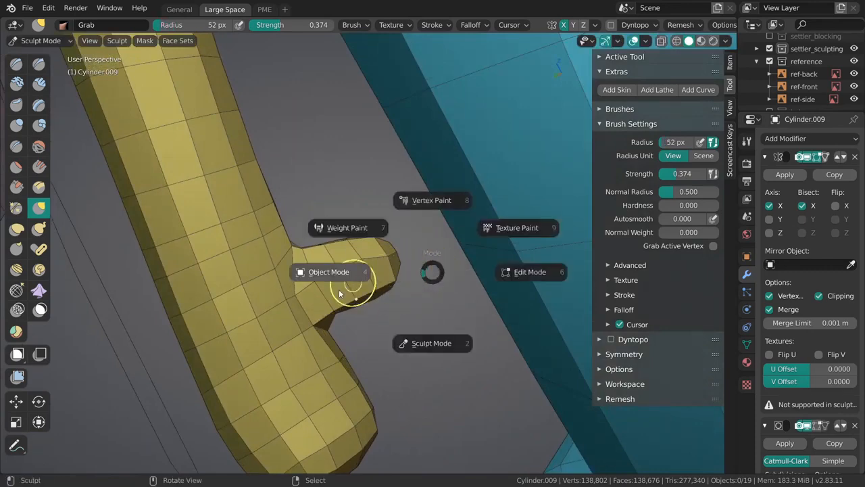
click(352, 288)
key(ctrl+Tab)
key(f)
click(372, 269)
mouse_move(378, 276)
middle_down()
mouse_move(369, 269)
mouse_move(322, 327)
mouse_move(290, 324)
middle_up()
key(ctrl+Tab)
scroll(291, 324, down, 4)
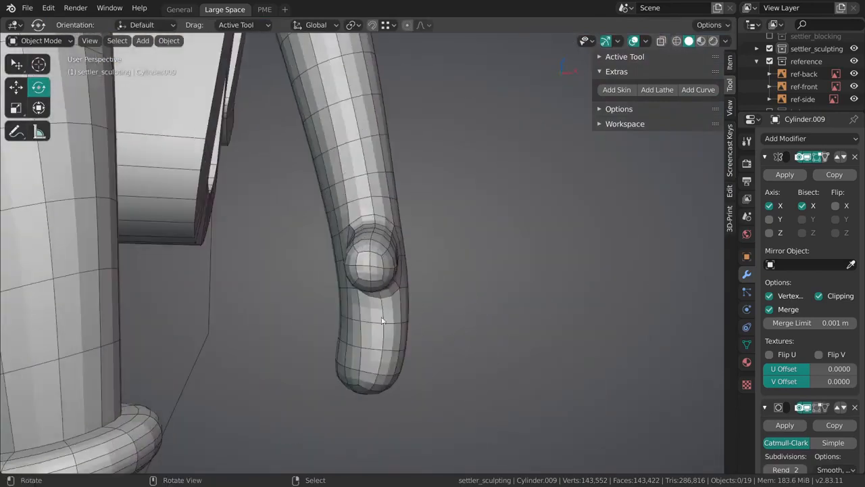
- Compare the arms, hands and overall body with the reference drawing in front view
key(KP_1)
scroll(402, 324, down, 5)
key(KP_5)
scroll(402, 280, up, 3)
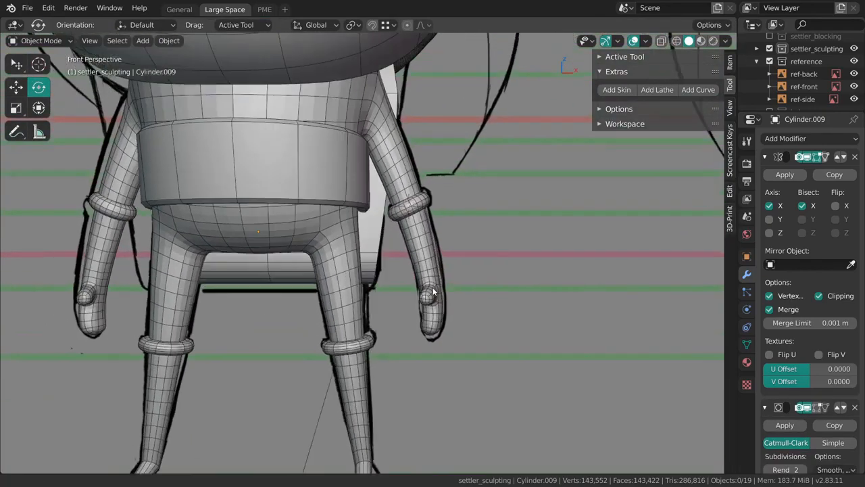
scroll(403, 281, down, 4)
scroll(426, 294, up, 1)
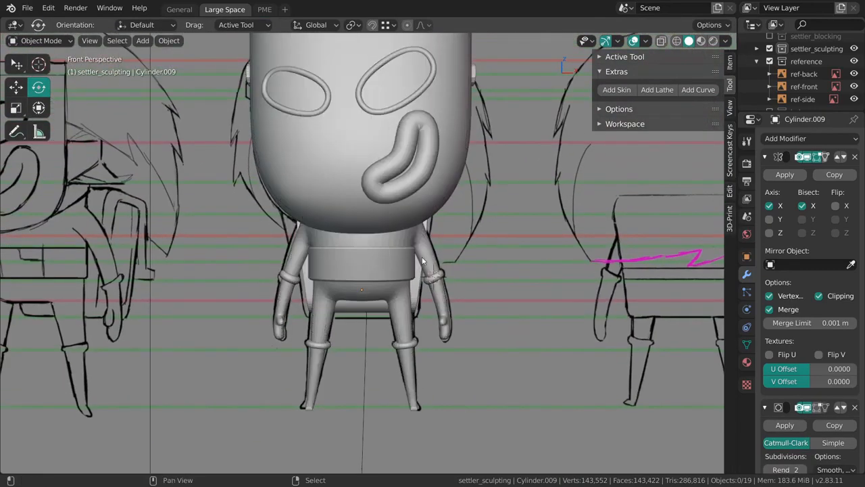
middle_drag(426, 294, 395, 252)
scroll(397, 262, up, 3)
click(351, 275)
key(Tab)
key(grave)
click(395, 252)
scroll(399, 237, up, 3)
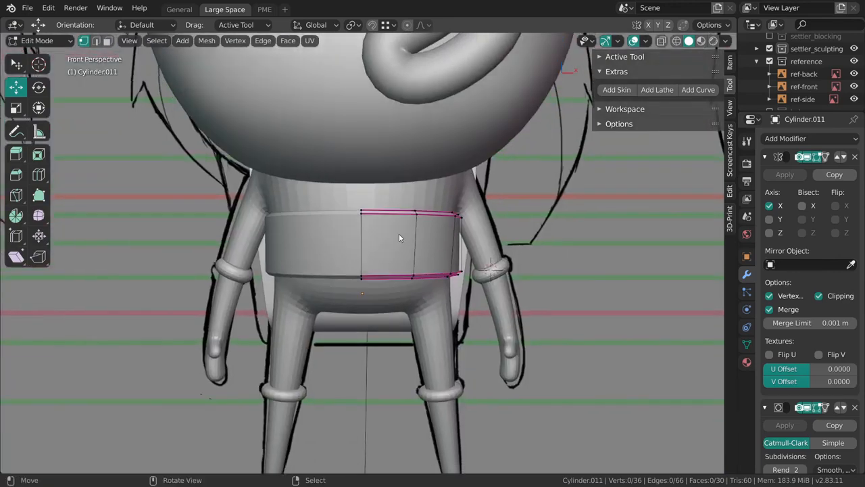
key(Tab)
- Select the body mesh and delete the face loop joining the modelled knee ring to the upper leg
scroll(436, 367, up, 2)
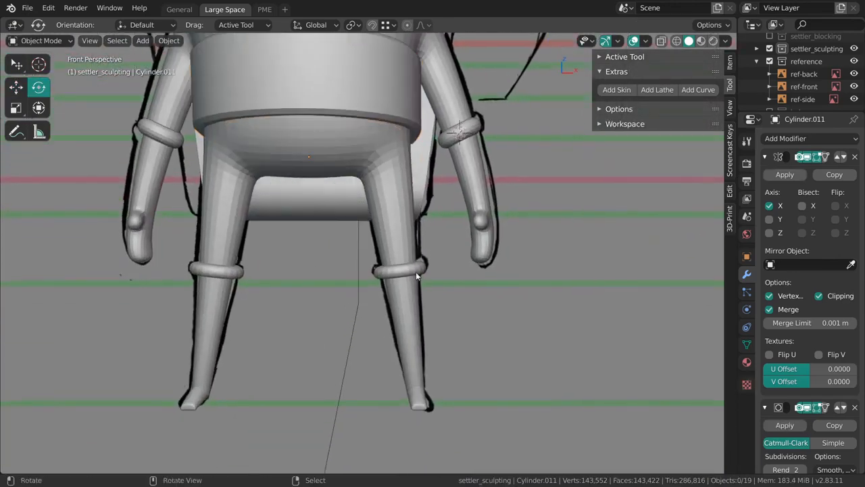
scroll(410, 273, up, 5)
click(398, 279)
middle_drag(399, 278, 376, 225)
key(Tab)
alt+click(376, 274)
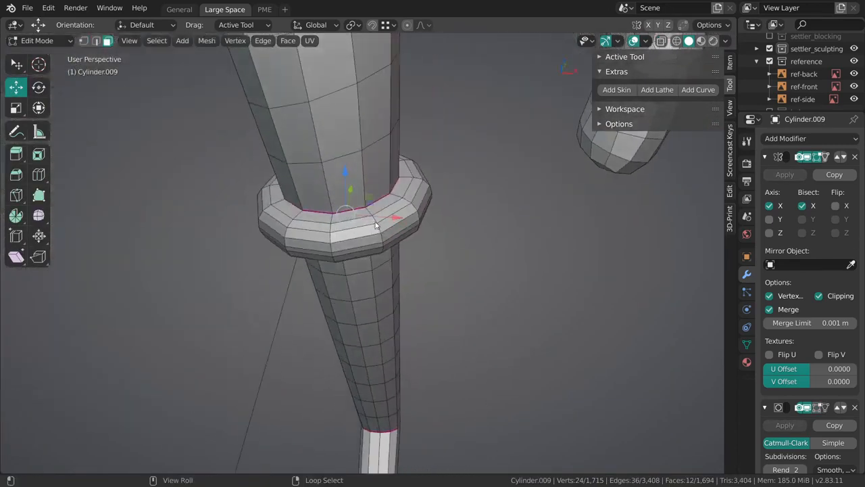
key(x)
click(377, 247)
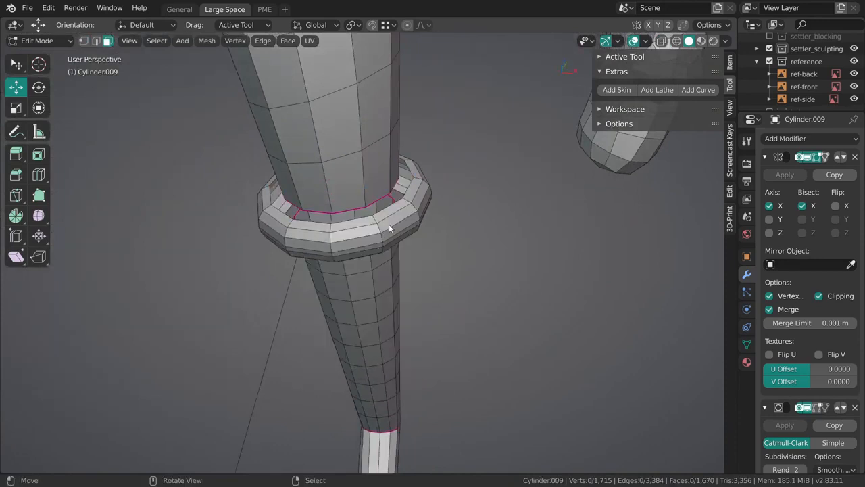
- Select the remaining linked faces of the modelled knee ring and delete them
key(l)
key(x)
click(387, 232)
- Select both open edge loops at the knee gap and snap the 3D cursor to their centre
middle_drag(387, 232, 376, 194)
alt+click(363, 211)
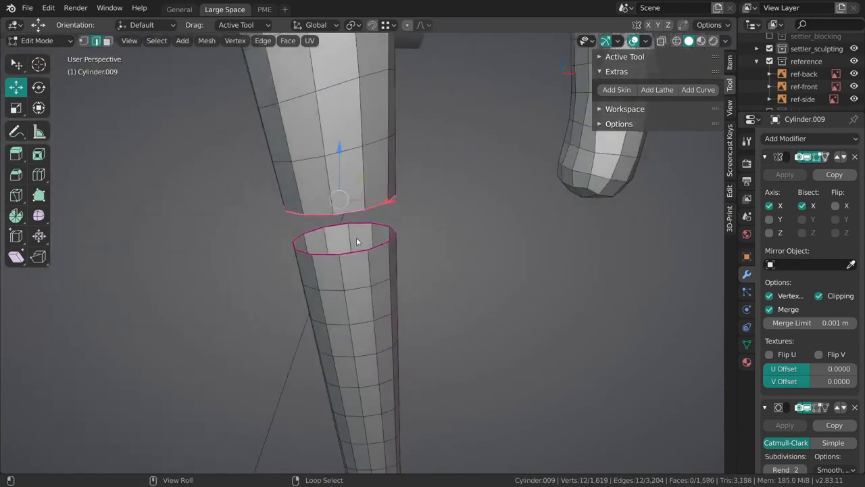
alt+shift+click(356, 237)
scroll(384, 198, down, 4)
key(Tab)
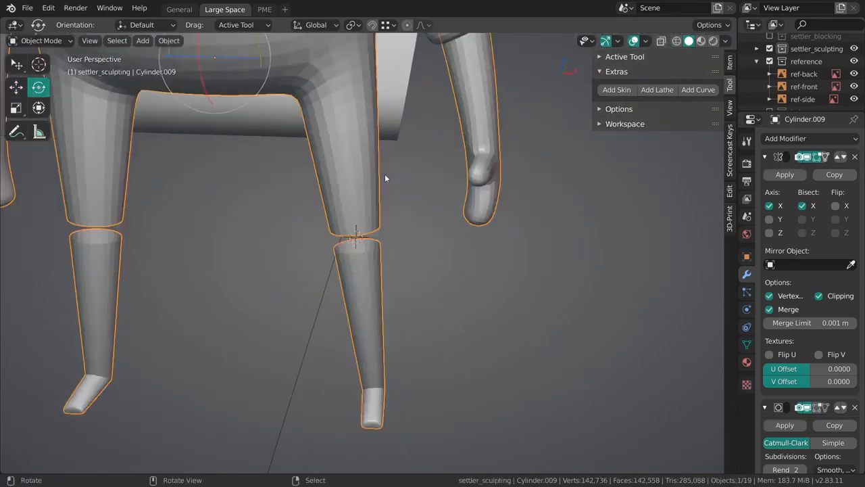
- Duplicate the torus ring on the arm and snap the copy to the 3D cursor at the knee
middle_drag(384, 173, 439, 139)
right_click(452, 134)
scroll(443, 196, down, 4)
key(shift+d)
right_click(417, 216)
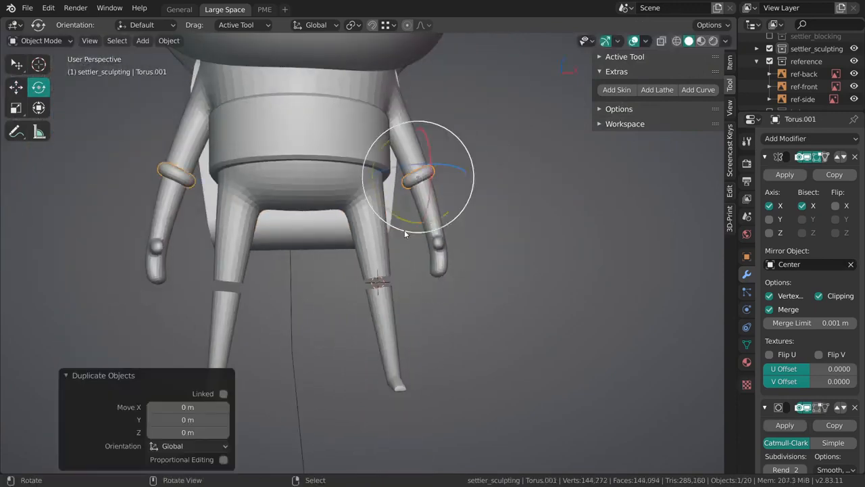
scroll(410, 214, up, 3)
middle_drag(392, 304, 436, 256)
key(shift+s)
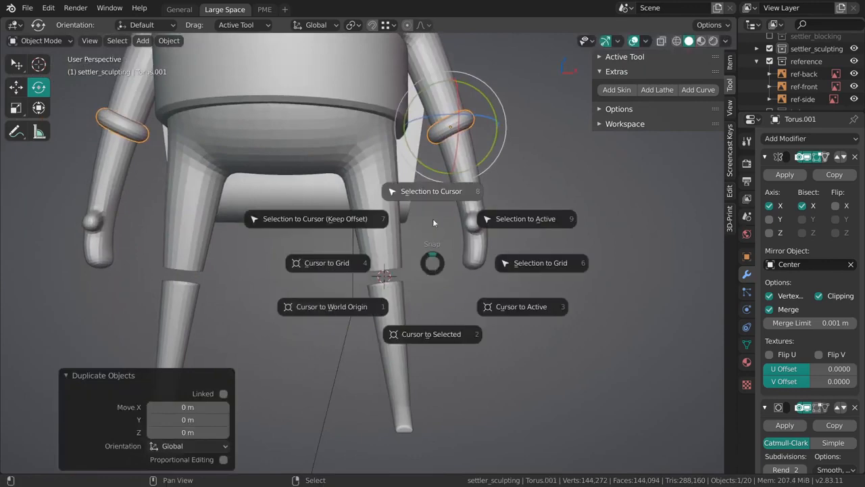
click(435, 196)
- In front view, rotate the knee ring by 18.9° and a further 4.12° to match the leg's tilt
scroll(406, 284, up, 3)
key(grave)
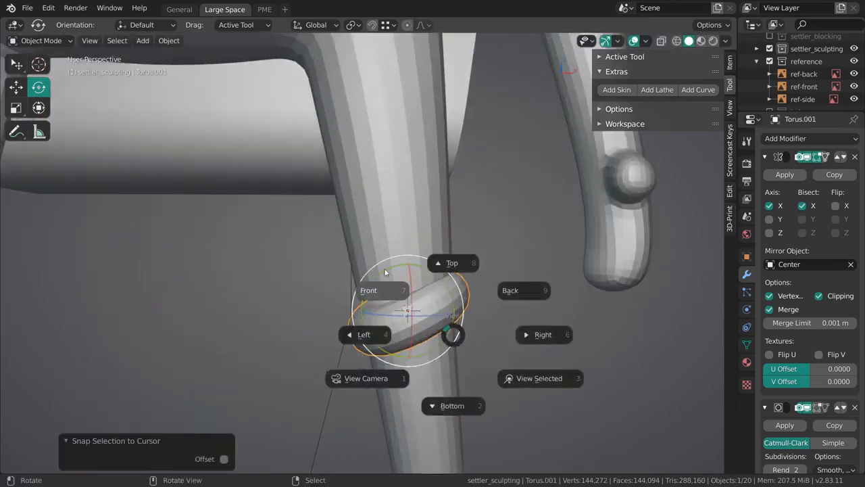
click(429, 248)
key(r)
click(444, 253)
key(grave)
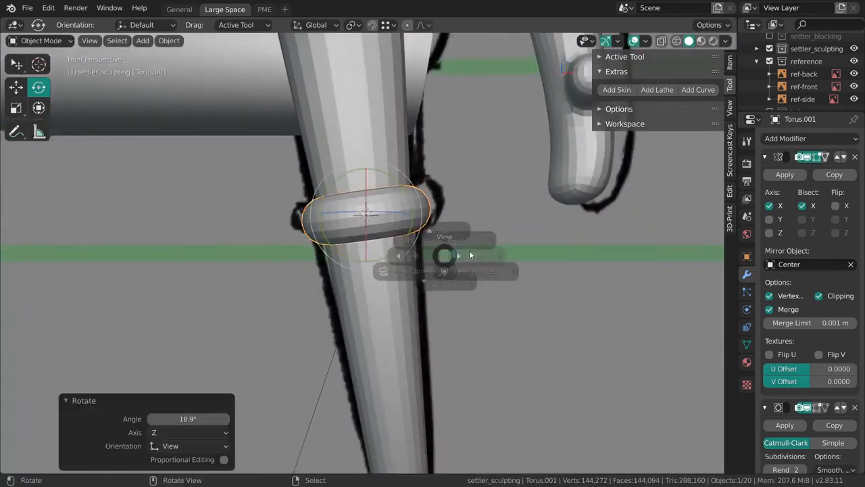
click(452, 263)
middle_drag(467, 279, 410, 253)
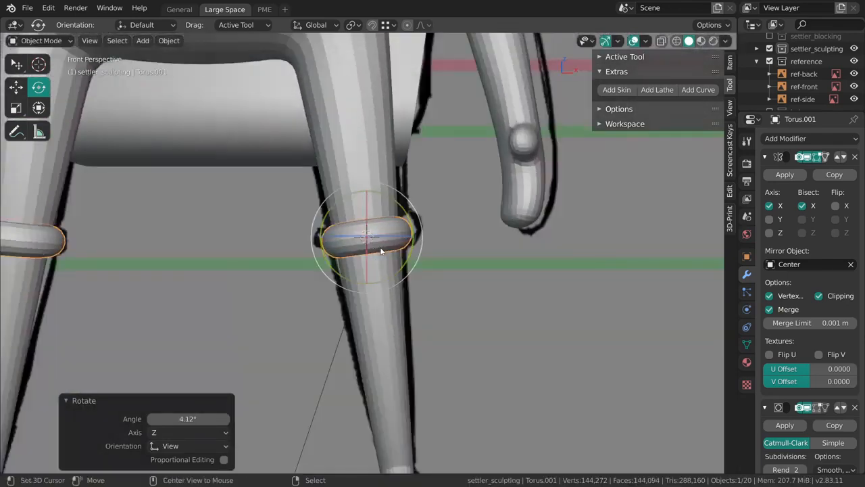
- Scale the knee ring up slightly and thicken its whole mesh with Shrink/Fatten to fit the reference outline
scroll(412, 248, down, 5)
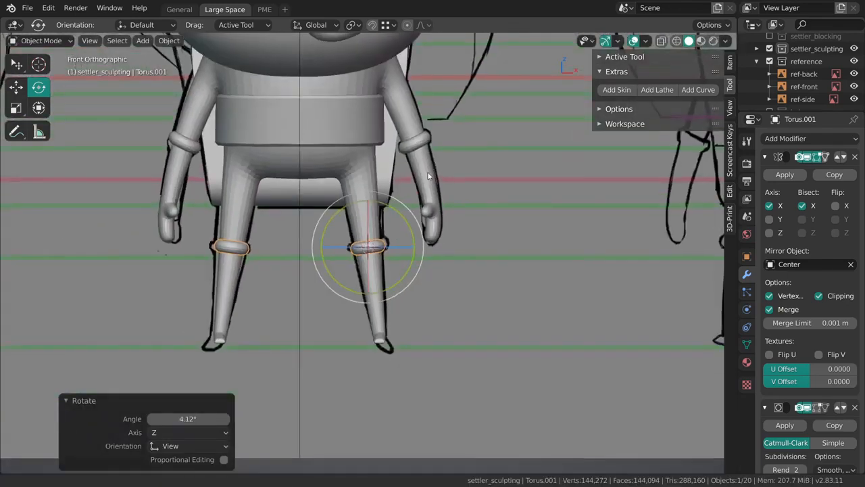
scroll(435, 262, up, 4)
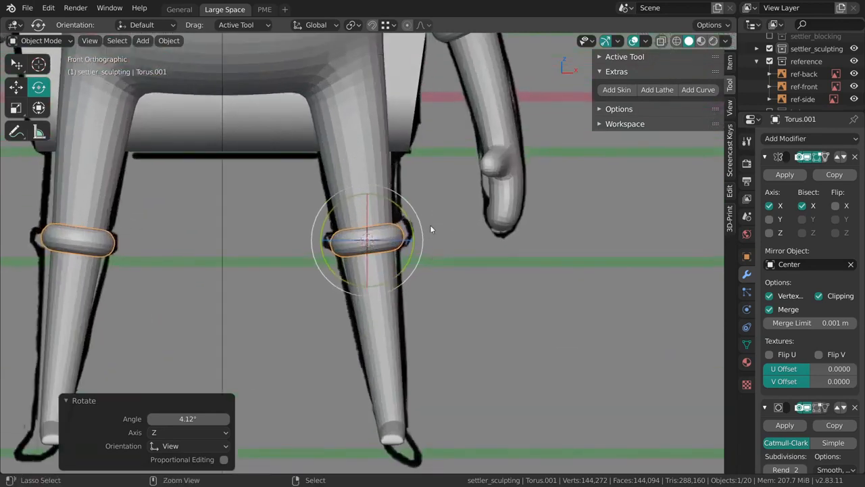
scroll(429, 228, up, 4)
key(s)
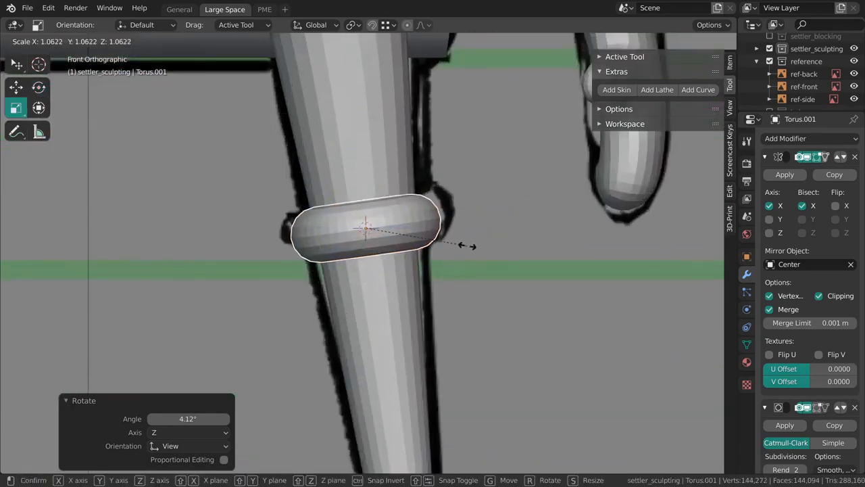
click(482, 258)
key(Tab)
key(alt+s)
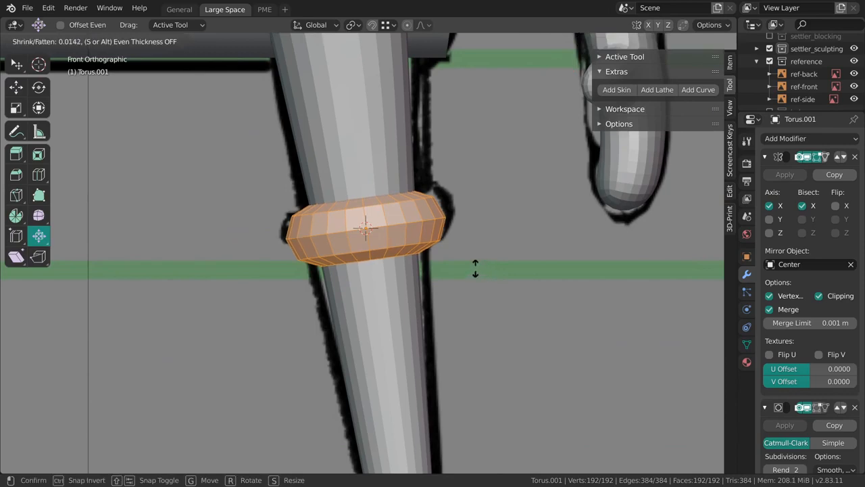
click(482, 325)
key(Tab)
scroll(402, 276, down, 6)
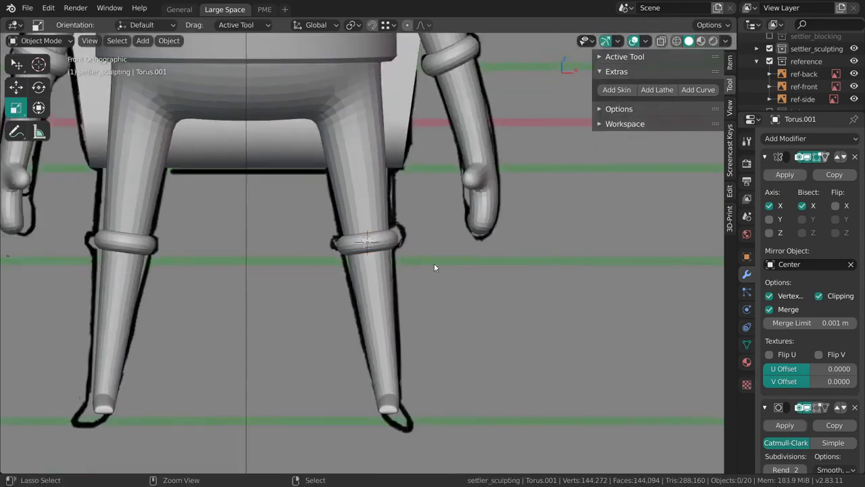
- Inspect the fit of the knee ring on the leg and hide the ring to expose the gap
middle_drag(452, 195, 428, 233)
scroll(427, 233, up, 3)
scroll(412, 313, up, 6)
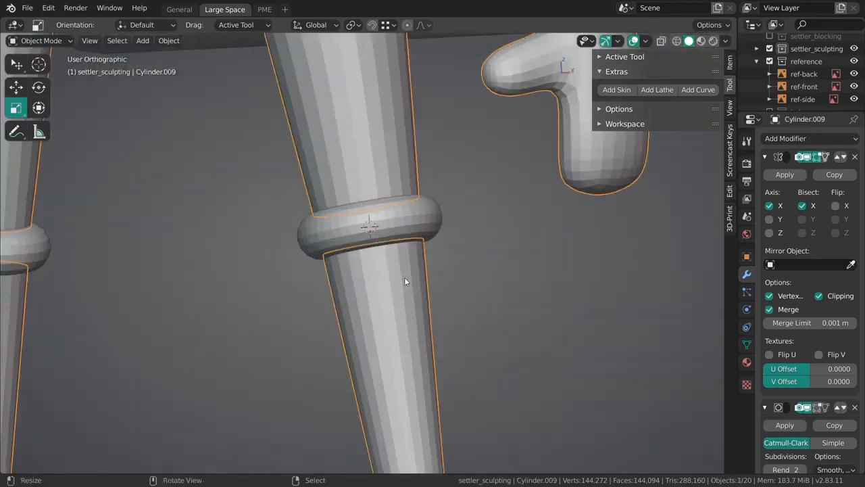
middle_drag(406, 281, 334, 298)
key(Tab)
key(Tab)
right_click(361, 236)
key(h)
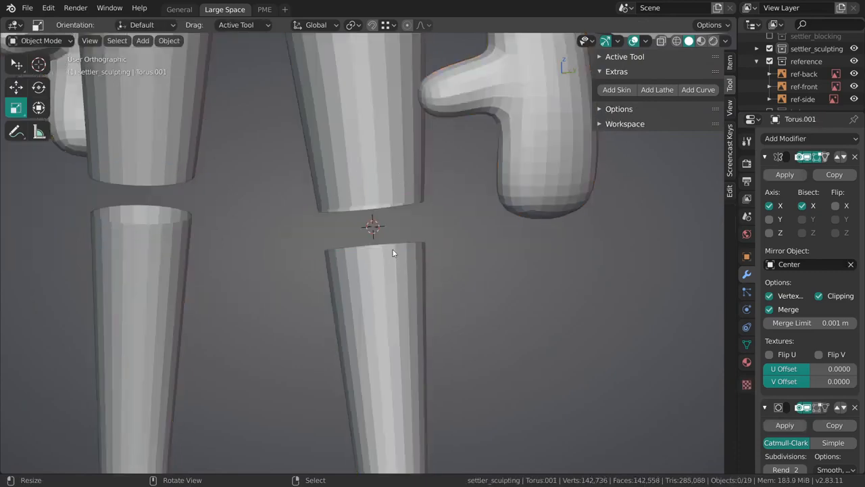
- Bridge the two open edge loops across the knee gap in the leg and apply a crease of -1 to the new section
right_click(393, 250)
key(Tab)
middle_drag(520, 267, 407, 226)
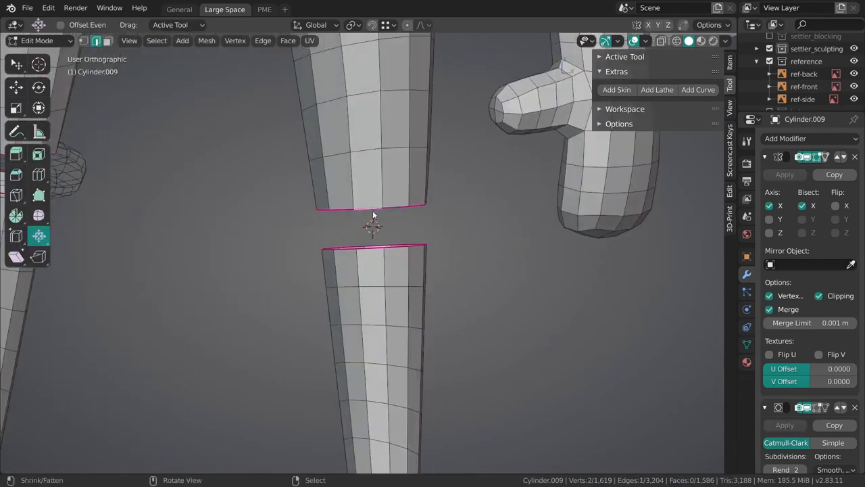
key(ctrl+e)
click(390, 208)
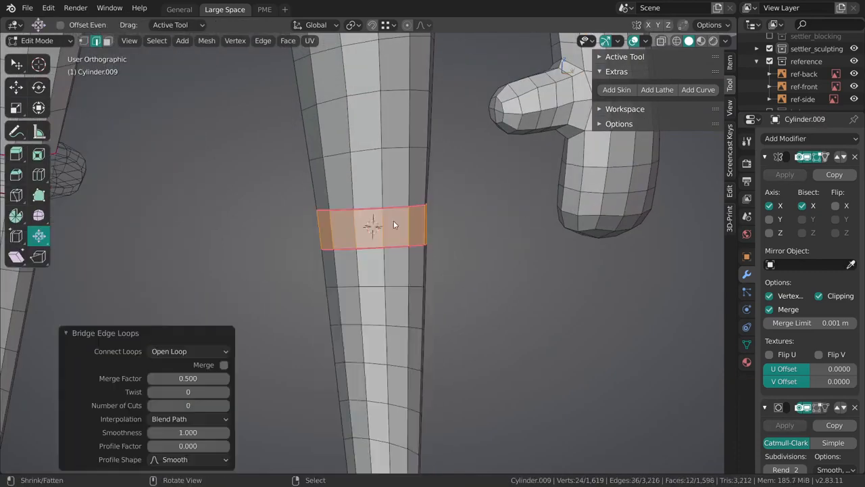
middle_drag(393, 220, 392, 234)
key(shift+e)
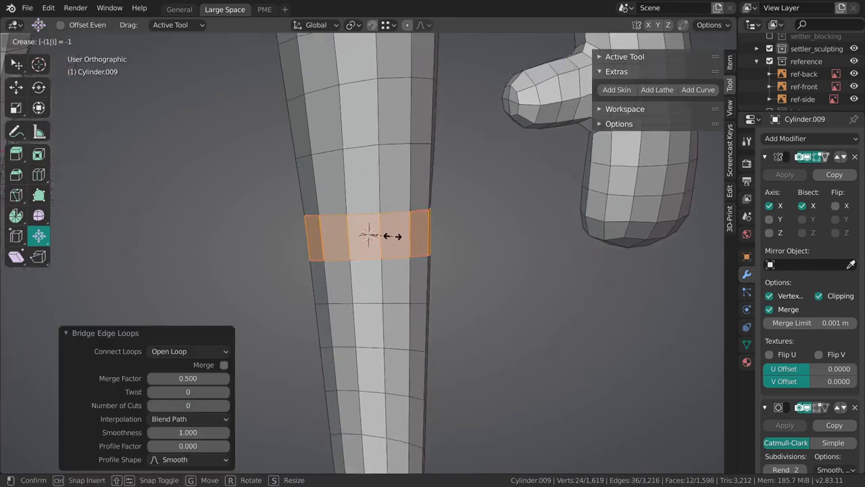
key(Return)
key(alt+a)
- Dissolve the selected edges around the knee and add two evenly spaced loop cuts in their place
scroll(380, 268, down, 4)
middle_drag(388, 263, 407, 244)
key(ctrl+x)
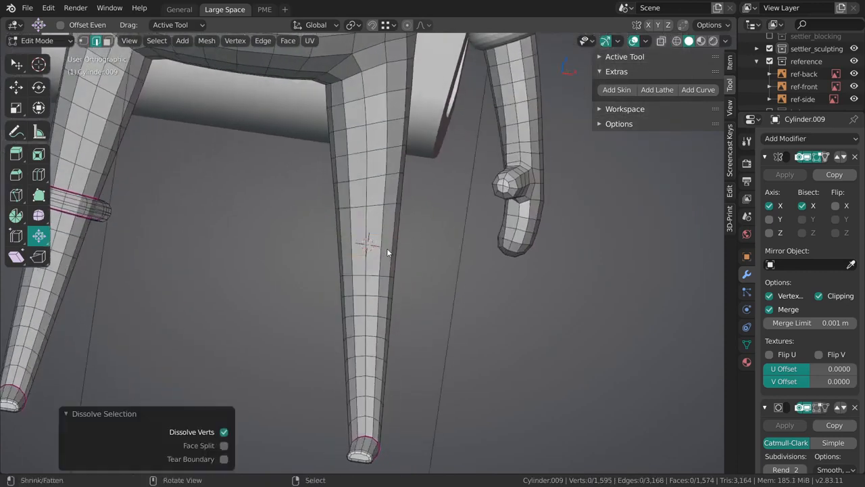
scroll(387, 248, up, 1)
key(ctrl+r)
click(386, 241)
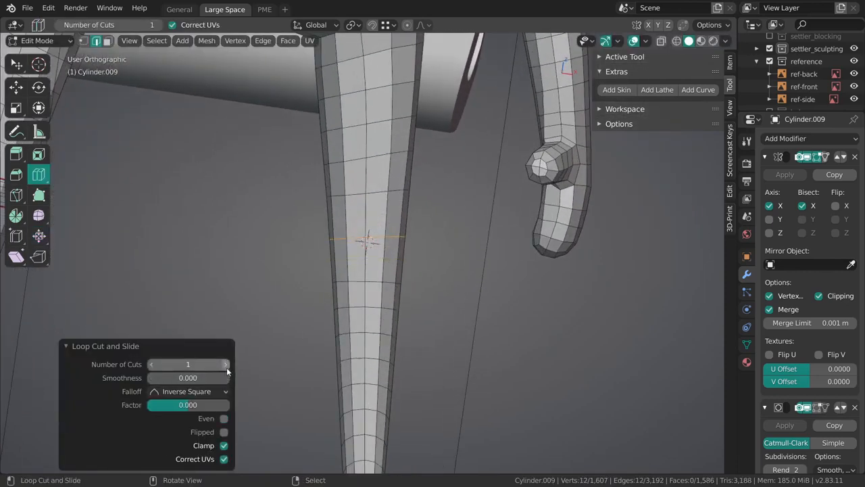
key(alt+a)
- Return to Object Mode with the knee ring shown again and save the file from front view
scroll(399, 296, down, 4)
key(Tab)
key(alt+a)
middle_drag(364, 258, 411, 277)
click(415, 326)
key(grave)
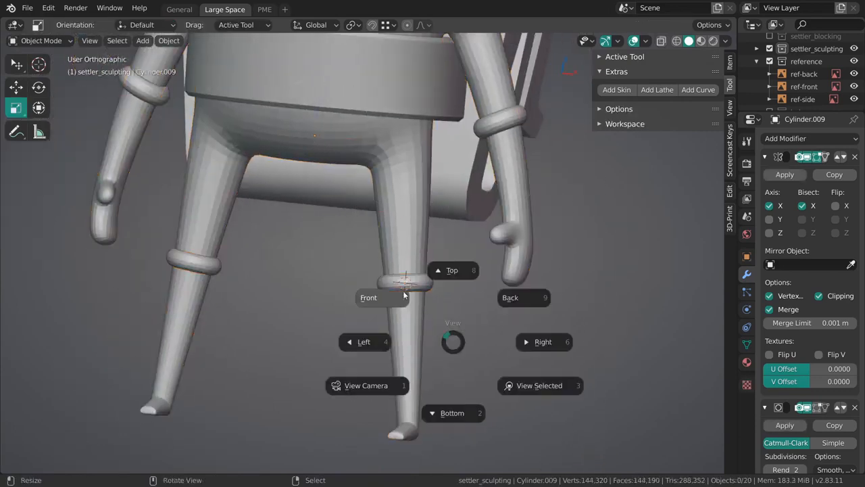
click(429, 324)
scroll(419, 304, up, 2)
key(ctrl+s)
- Bevel the edge loop at the top of the body's leg, where it meets the hip, into two close loops
click(416, 295)
scroll(416, 311, up, 5)
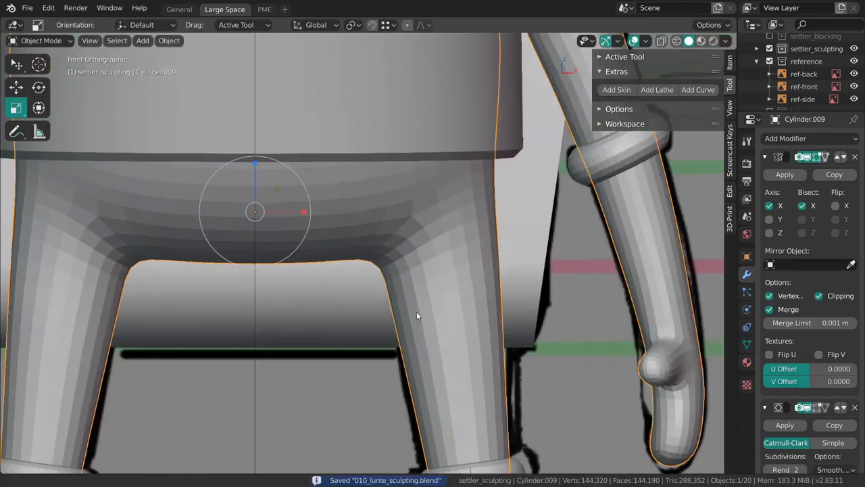
key(Tab)
middle_drag(450, 282, 434, 239)
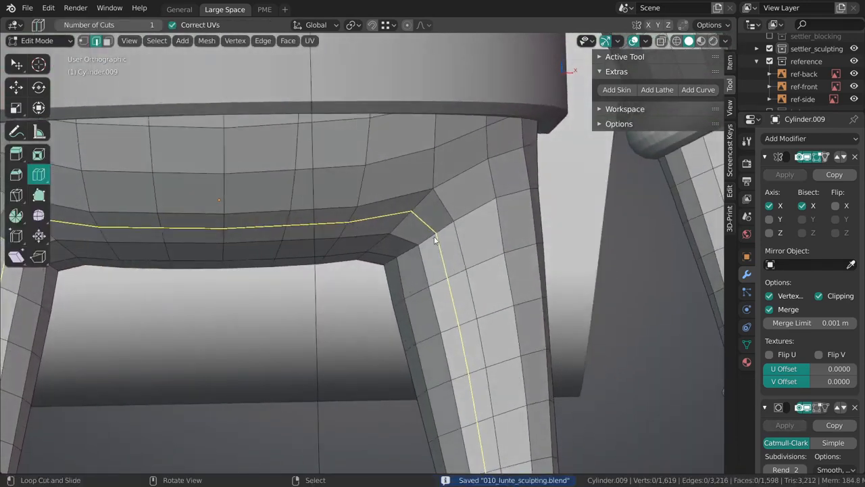
key(ctrl+b)
drag(470, 254, 511, 307)
click(490, 281)
key(ctrl+z)
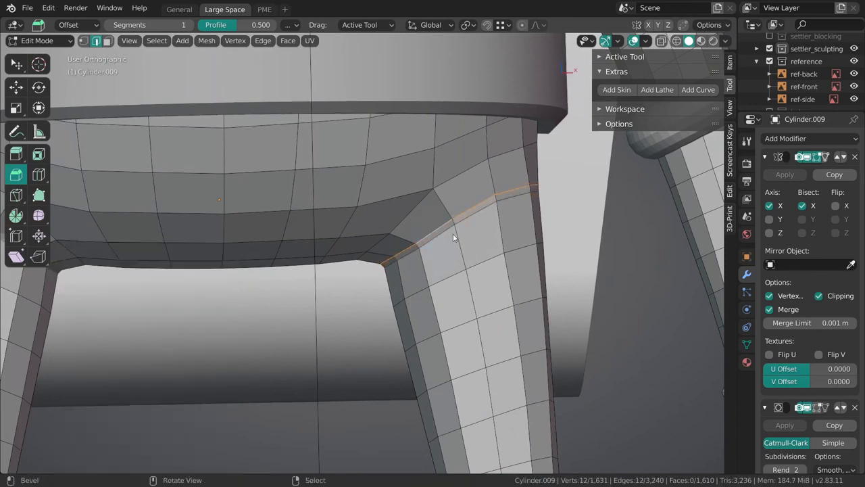
click(454, 230)
key(ctrl+z)
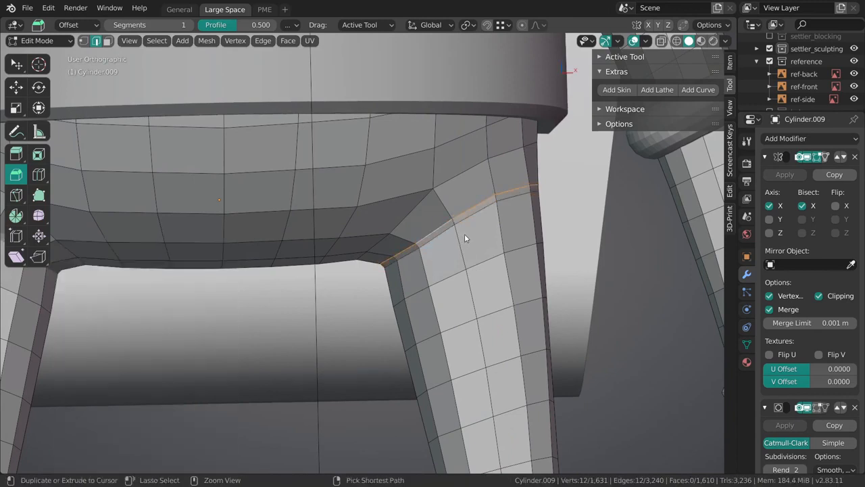
- Edge-slide the upper bevelled loop toward the hip by about -0.319 and start spreading the lower loop down the leg
key(shift+space)
key(g)
key(g)
key(g)
click(452, 228)
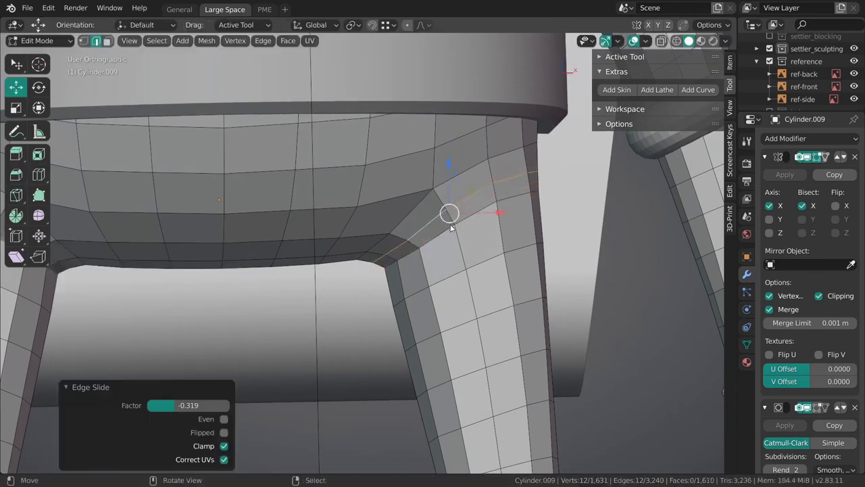
key(ctrl+z)
key(g)
key(g)
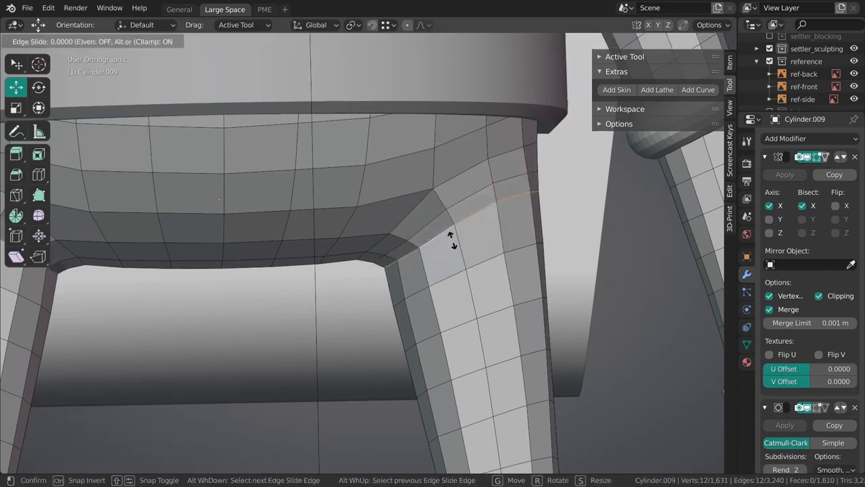
click(455, 247)
- Edge-slide the two bevelled loops at the top of the leg again to refine the distance between them
key(g)
key(g)
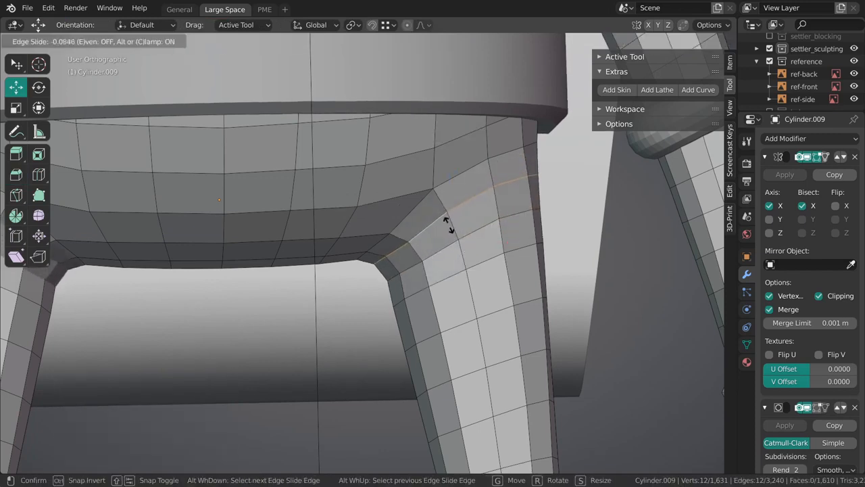
click(451, 279)
key(g)
key(g)
click(462, 282)
- Edge-slide the next loop on the upper thigh to even the spacing and check the smoothed hip in Object Mode
alt+right_click(445, 250)
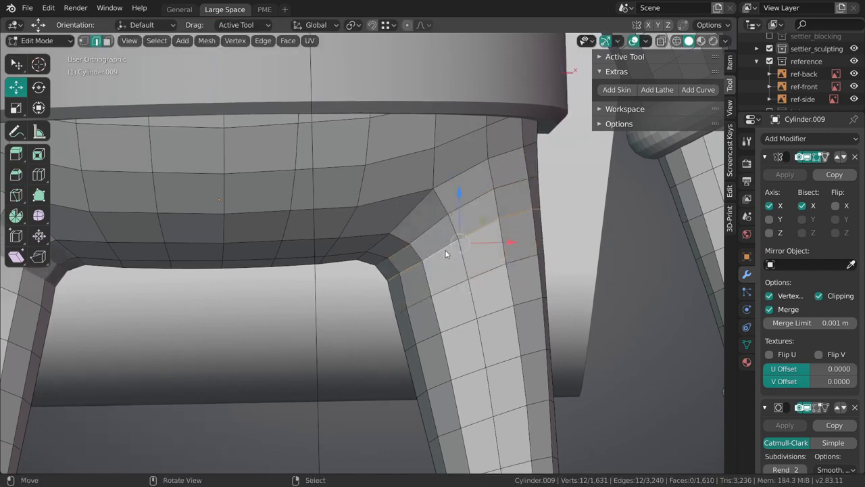
key(g)
key(g)
click(456, 256)
key(alt+a)
mouse_move(456, 263)
ctrl+middle_down()
mouse_move(436, 260)
mouse_move(444, 260)
mouse_move(434, 286)
mouse_move(432, 230)
mouse_move(463, 241)
mouse_move(464, 202)
mouse_move(462, 233)
ctrl+middle_up()
key(Tab)
key(ctrl+Tab)
key(Tab)
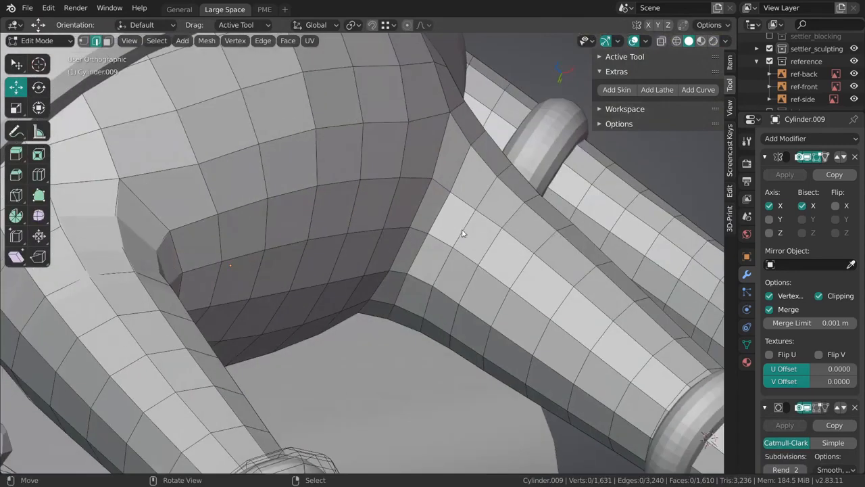
- Slide the inner edge where the leg meets the crotch to relax the tight corner
middle_drag(447, 262, 436, 292)
drag(455, 245, 396, 265)
middle_drag(446, 235, 402, 176)
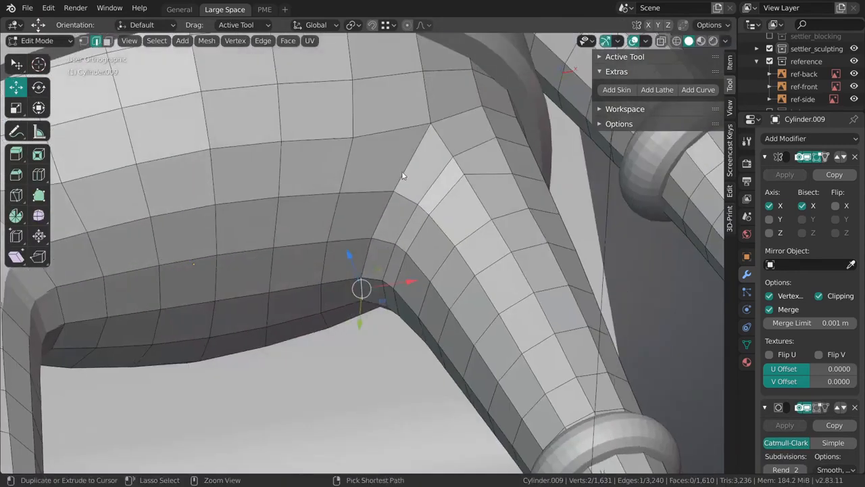
key(g)
key(g)
click(413, 221)
key(alt+a)
- Reposition single vertices on the front of the upper thigh to straighten the loop below the hip
middle_drag(413, 222, 457, 269)
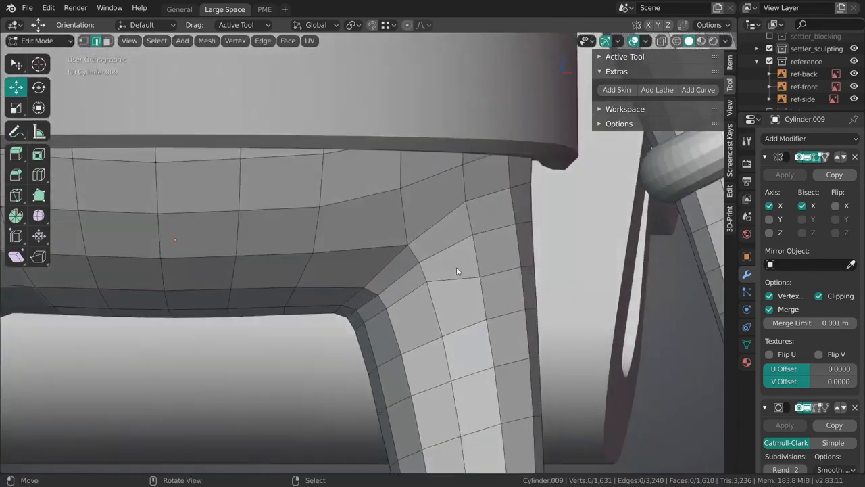
drag(484, 276, 457, 201)
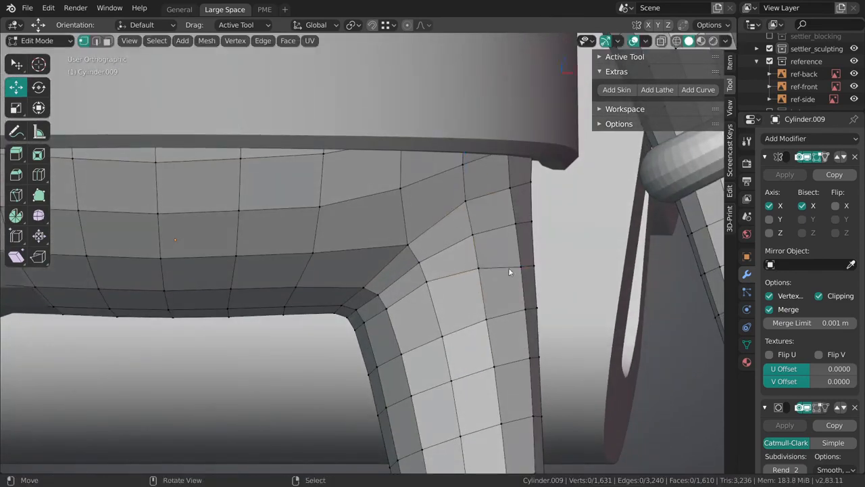
drag(521, 267, 519, 264)
drag(427, 282, 428, 285)
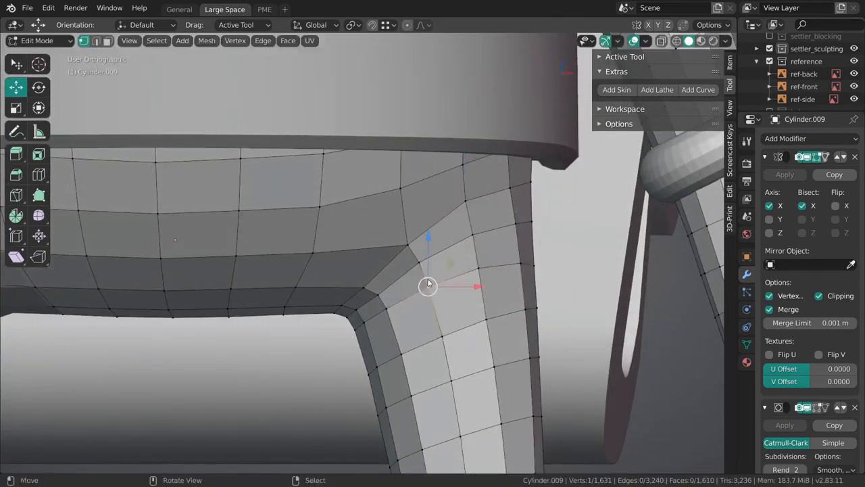
- Adjust the inner-thigh vertices just below the crotch to smooth the transition from hip to leg
middle_drag(462, 282, 453, 315)
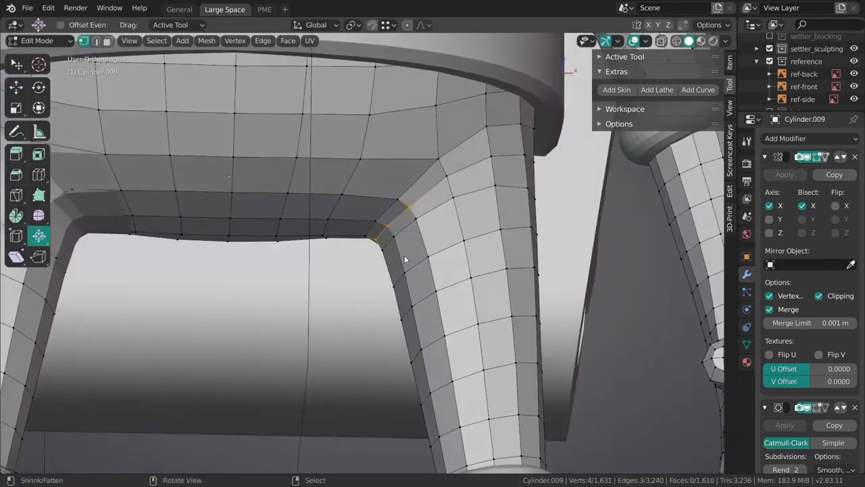
scroll(405, 254, up, 2)
drag(406, 298, 408, 284)
middle_drag(408, 284, 389, 296)
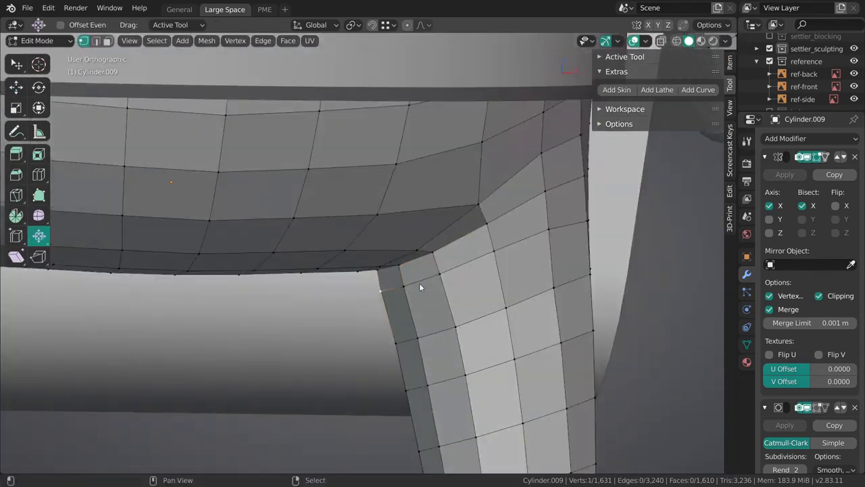
click(404, 289)
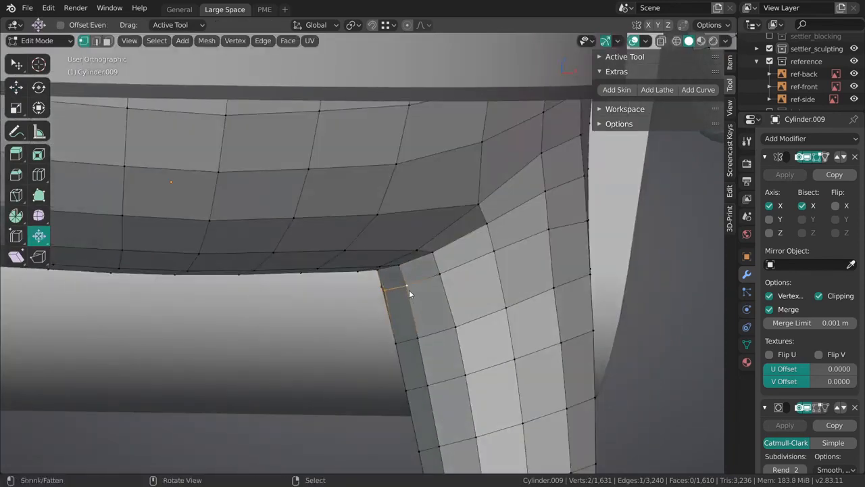
- Isolate the body mesh in local view to expose the back of the leg
middle_drag(407, 287, 435, 226)
right_click(315, 267)
click(336, 286)
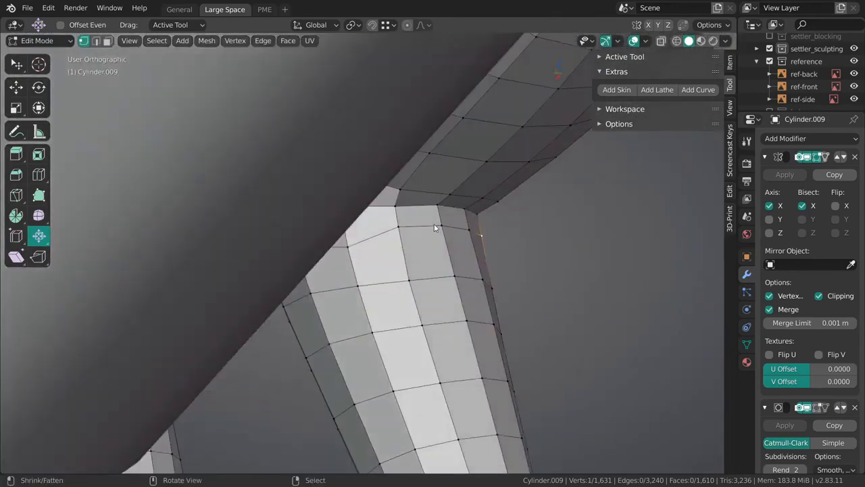
key(KP_Divide)
scroll(399, 377, up, 4)
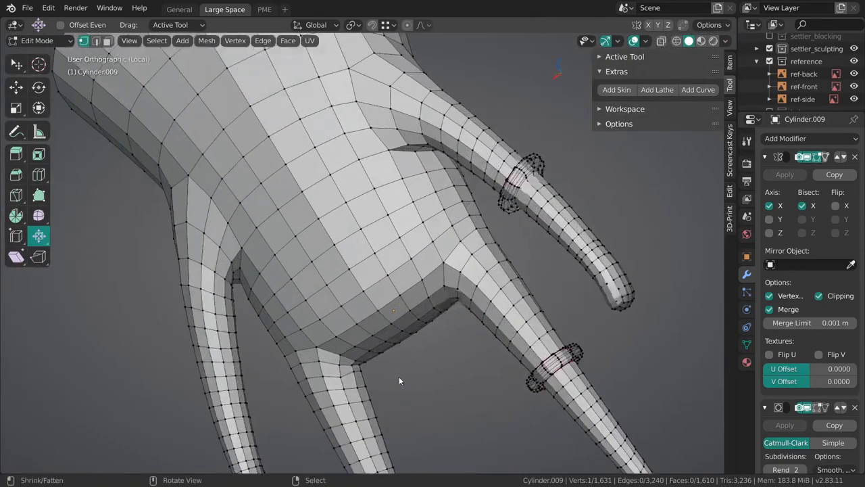
- Slide and move vertices on the back and outer side of the upper thigh to even out the edge flow
alt+middle_click(340, 381)
scroll(379, 315, up, 4)
middle_drag(380, 311, 392, 275)
scroll(394, 274, up, 1)
key(w)
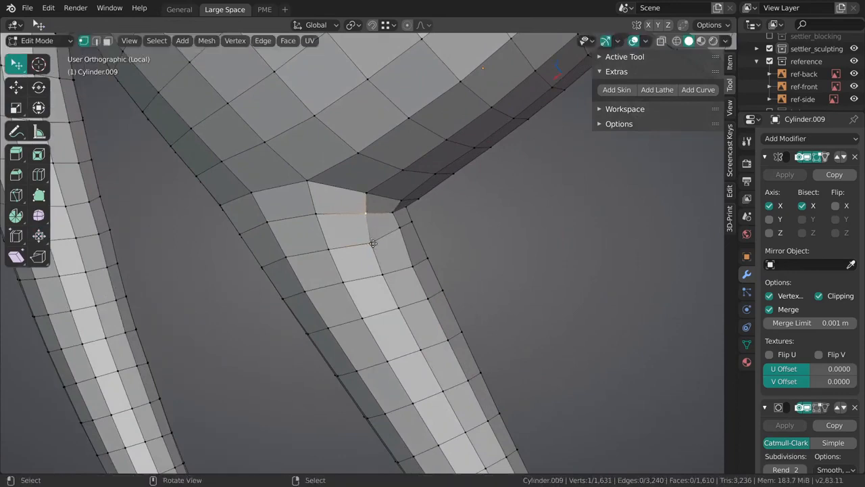
middle_drag(367, 237, 352, 265)
key(g)
key(g)
click(340, 246)
key(g)
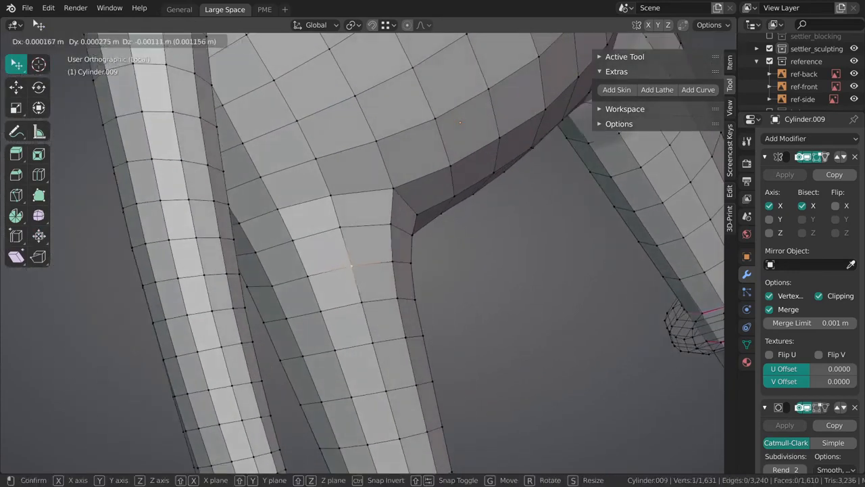
middle_drag(342, 232, 390, 257)
click(396, 248)
middle_drag(395, 248, 376, 264)
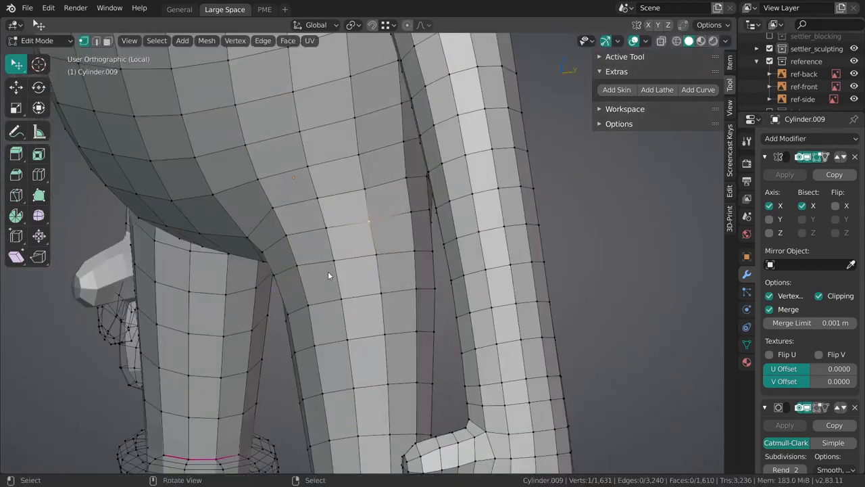
- Check the smoothed hips, leave local view and show the wireframe overlay on all objects
ctrl+middle_drag(384, 325, 487, 265)
key(Tab)
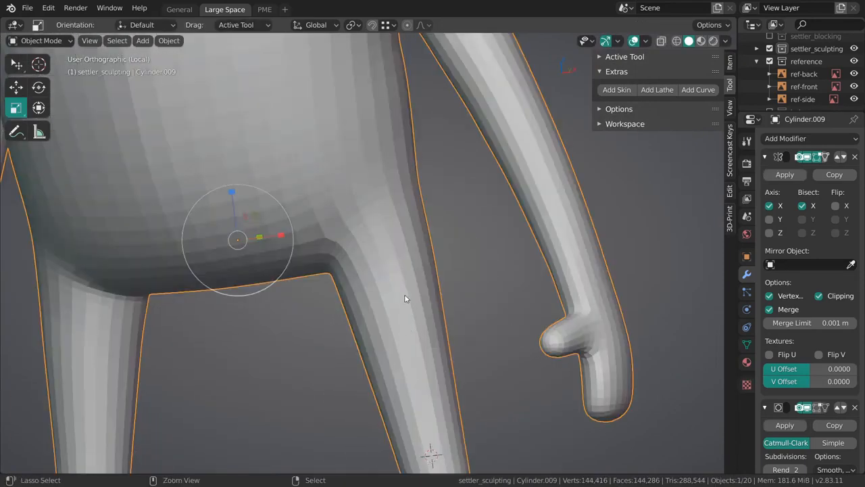
ctrl+middle_drag(405, 298, 405, 324)
right_click(390, 243)
ctrl+middle_drag(405, 324, 283, 282)
key(Tab)
key(KP_Divide)
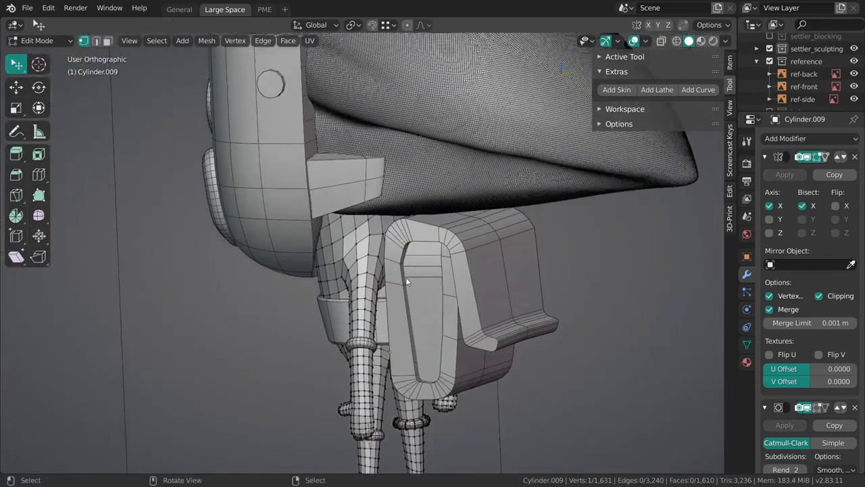
- Inspect the body's topology around the shoulders, arms, hips and legs in both smoothed and edit display
ctrl+middle_drag(406, 282, 426, 220)
middle_drag(425, 220, 454, 230)
middle_drag(454, 229, 482, 226)
alt+click(343, 223)
key(Tab)
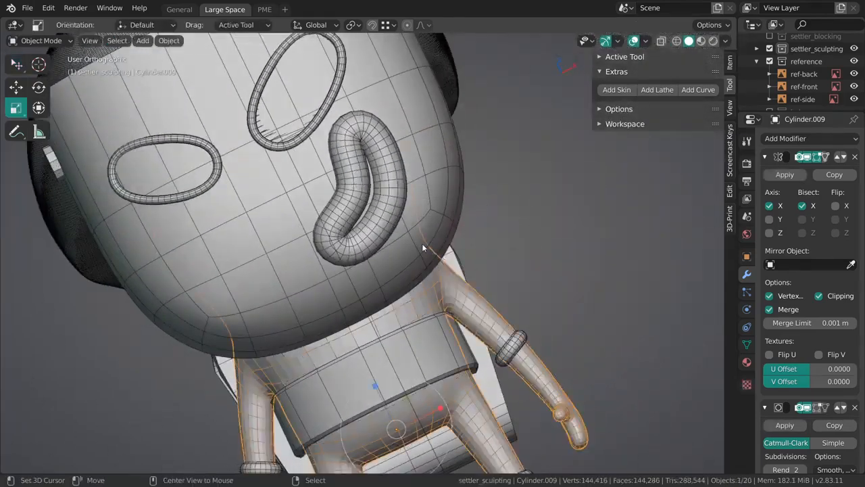
key(alt+a)
middle_drag(423, 245, 351, 309)
middle_drag(459, 260, 396, 243)
click(409, 285)
key(Tab)
middle_drag(479, 231, 387, 284)
key(alt+a)
shift+middle_drag(390, 239, 396, 211)
scroll(384, 266, up, 2)
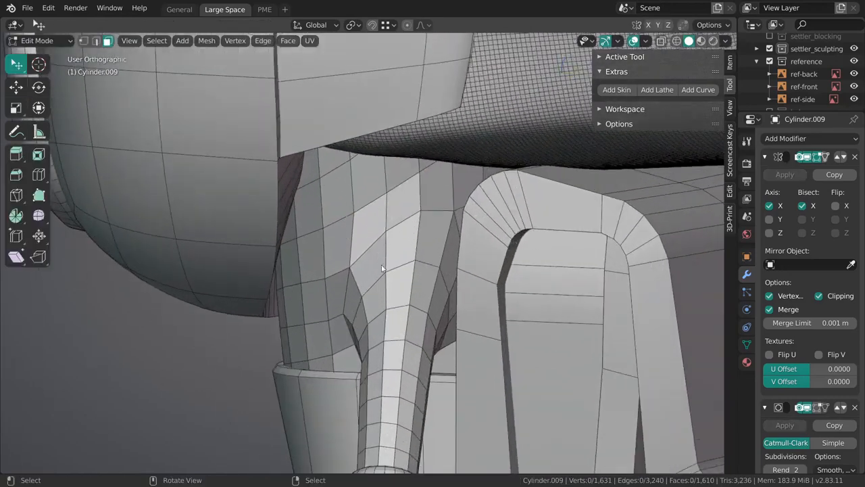
shift+middle_drag(412, 432, 430, 224)
shift+middle_drag(416, 460, 447, 84)
middle_drag(390, 227, 463, 255)
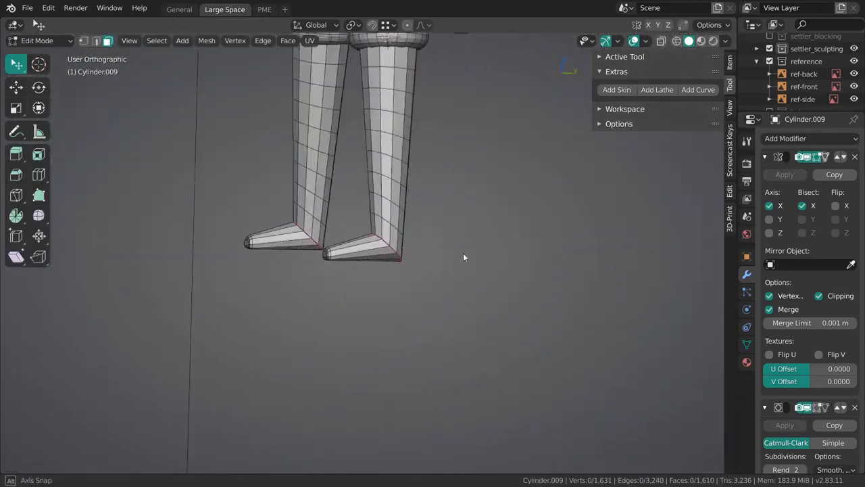
- Add a loop cut on each side of the creased ankle edge, one on the foot and one on the lower shin
scroll(385, 257, up, 4)
middle_drag(338, 255, 398, 270)
middle_drag(376, 228, 400, 287)
key(KP_1)
middle_drag(393, 242, 358, 288)
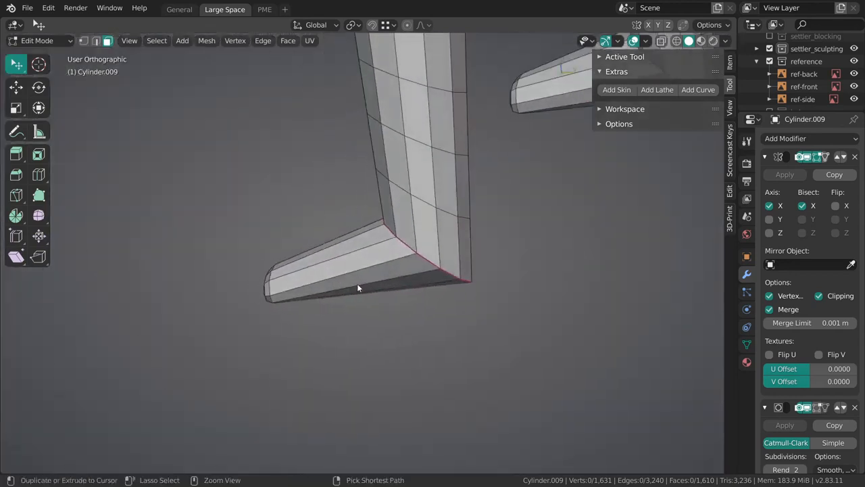
drag(376, 282, 446, 230)
key(Tab)
ctrl+middle_drag(413, 332, 401, 268)
key(alt+a)
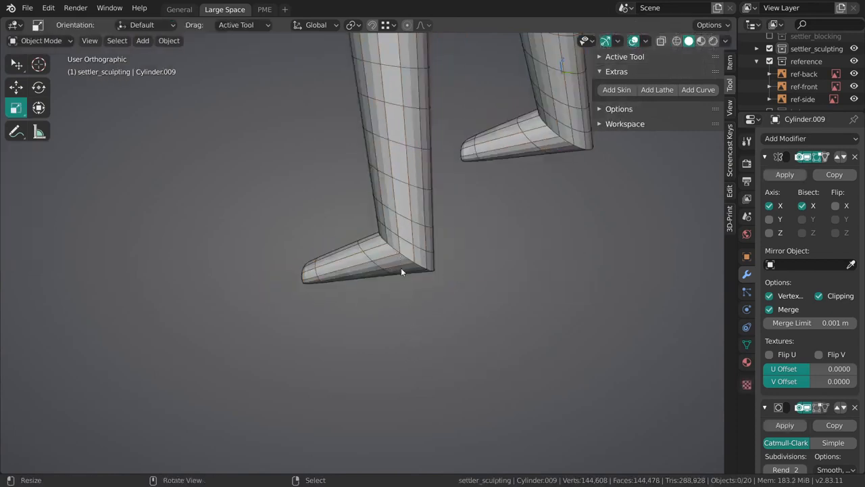
key(Tab)
shift+middle_drag(453, 303, 395, 322)
ctrl+middle_drag(395, 322, 459, 330)
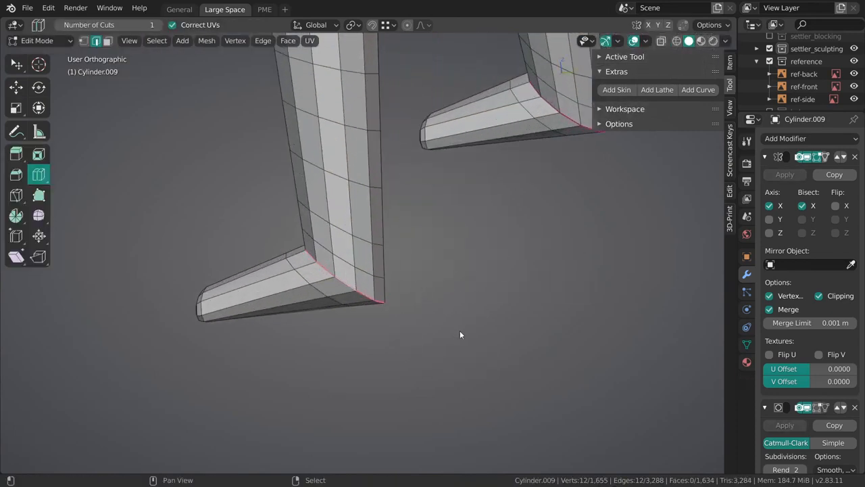
- Remove the crease from the ankle edge loop and check the smoothed feet in Object Mode
key(shift+e)
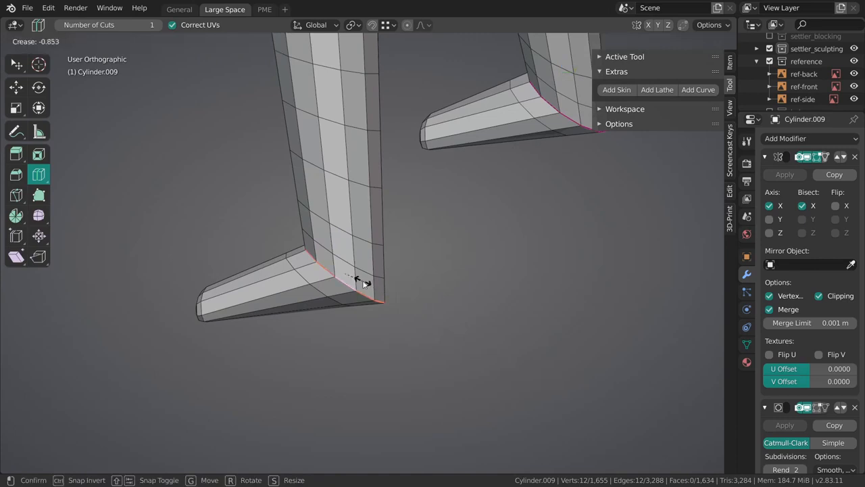
click(365, 284)
middle_drag(366, 283, 459, 273)
key(shift+e)
click(442, 308)
key(ctrl+Tab)
click(371, 308)
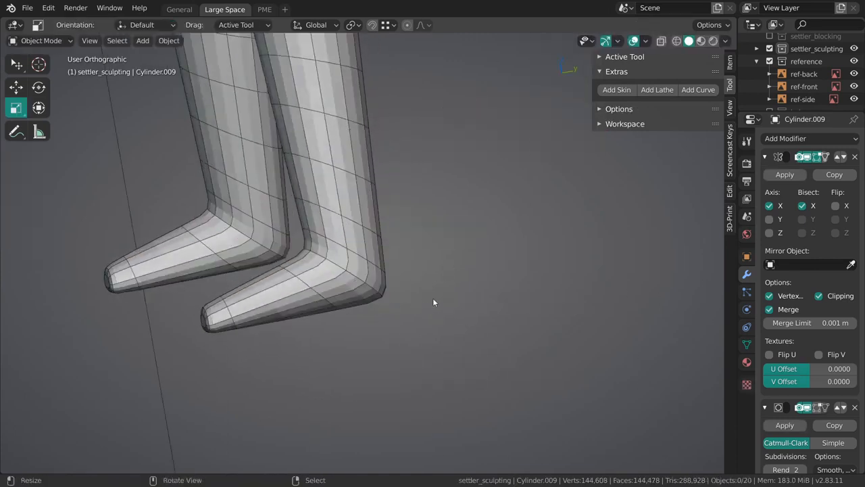
middle_drag(433, 303, 455, 257)
- Add two loop cuts across the foot between the toe and the ankle
key(Tab)
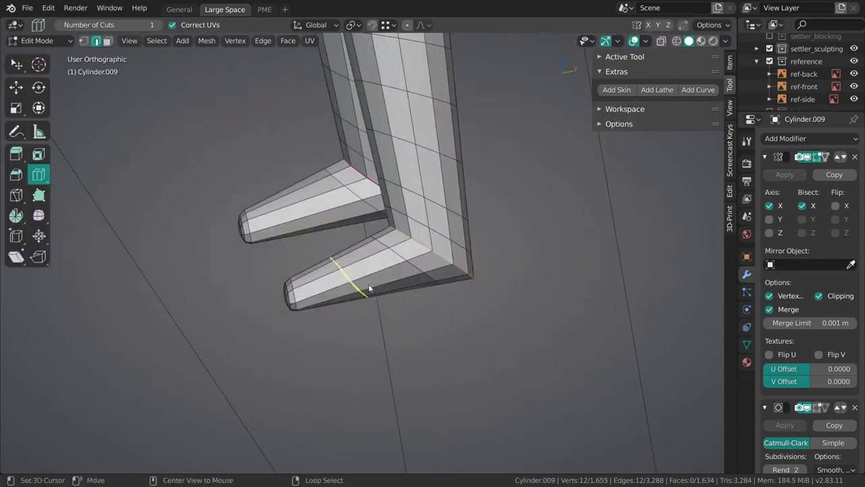
key(ctrl+Tab)
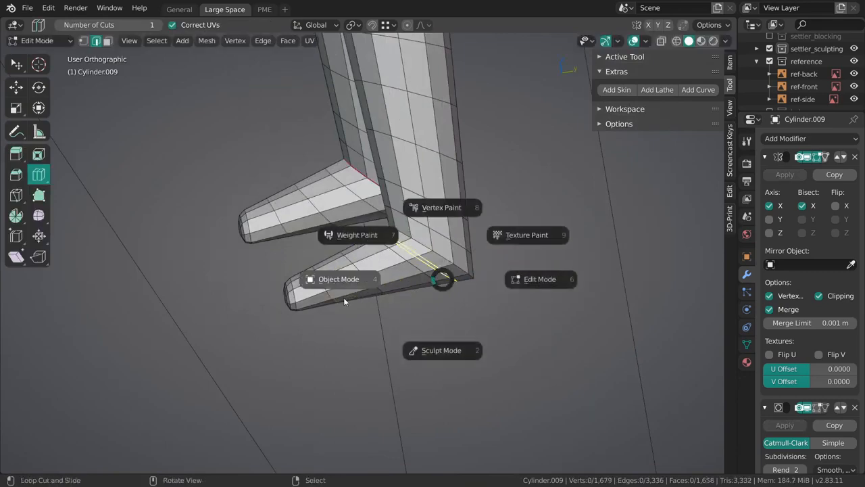
click(342, 289)
middle_drag(414, 235, 395, 268)
- In Sculpt Mode, reshape the edges at the ankle corner from the right side using the Grab brush at 140 to 157 px radius
key(ctrl+Tab)
click(415, 299)
mouse_move(415, 299)
middle_down()
mouse_move(385, 342)
mouse_move(362, 310)
middle_up()
key(KP_3)
key(f)
click(361, 268)
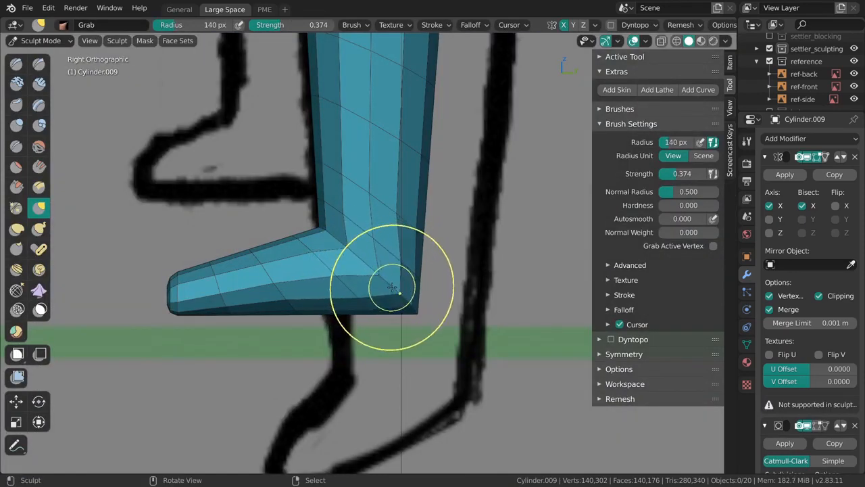
key(f)
click(309, 291)
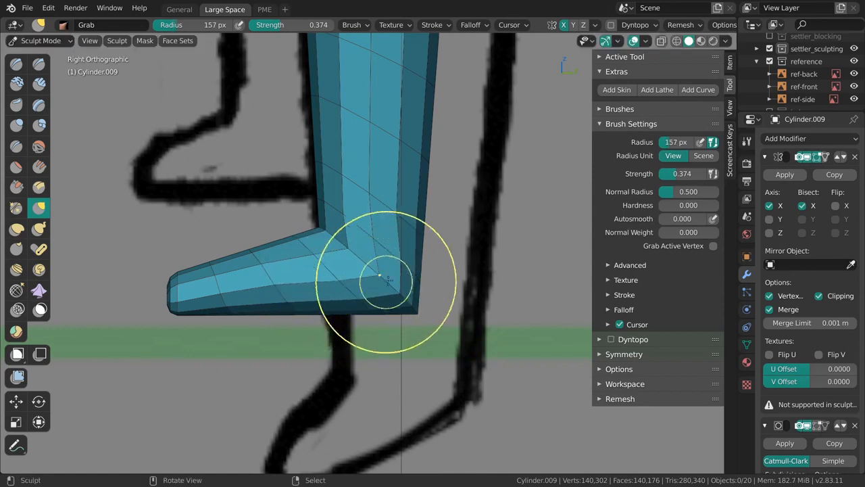
drag(388, 280, 392, 284)
- Even out the edges along the lower shin, foot and heel using the Grab brush at radii from 133 to 159 px
key(f)
click(366, 236)
key(f)
click(382, 204)
drag(382, 205, 382, 203)
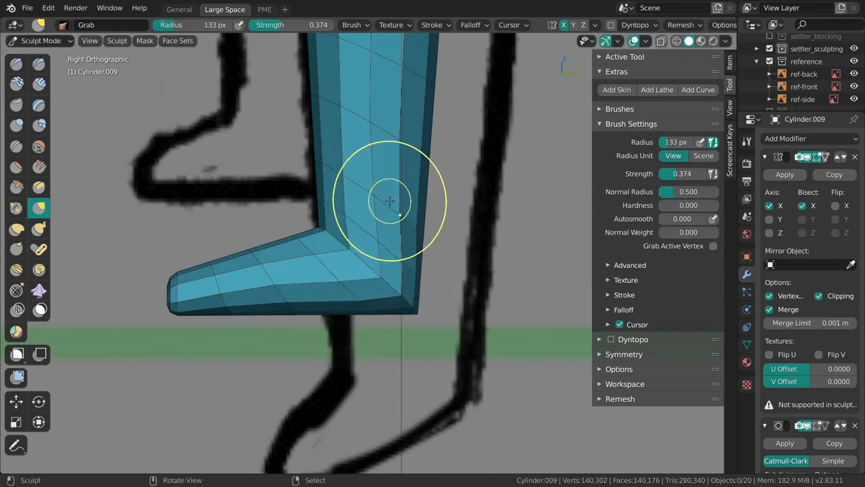
key(f)
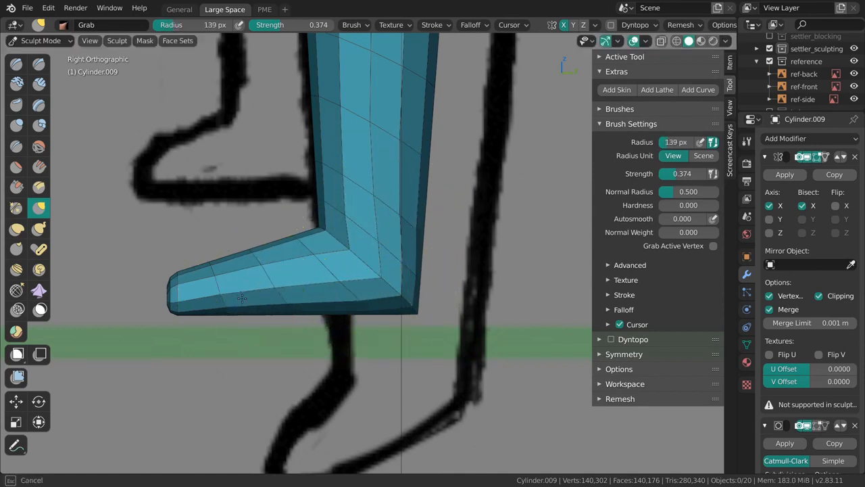
click(275, 290)
key(f)
click(381, 273)
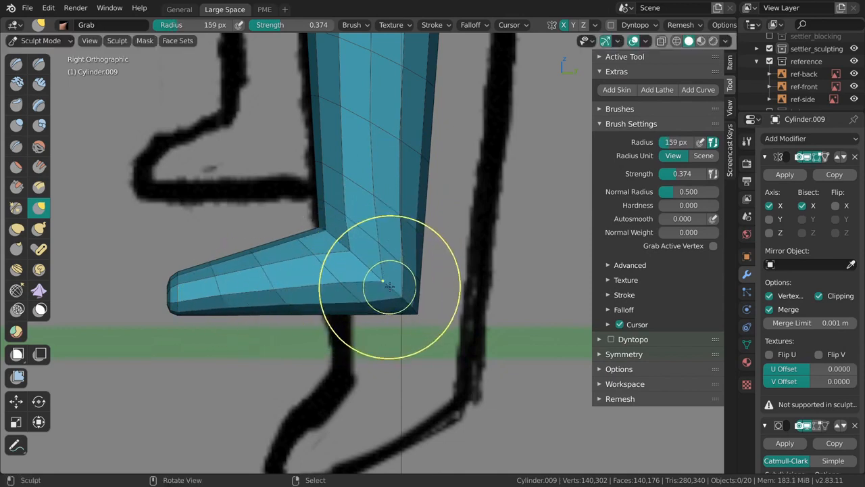
- Inspect the lower legs, choose the Grab 2D brush with an 83 px radius and show the right side view in wireframe
middle_drag(396, 291, 385, 243)
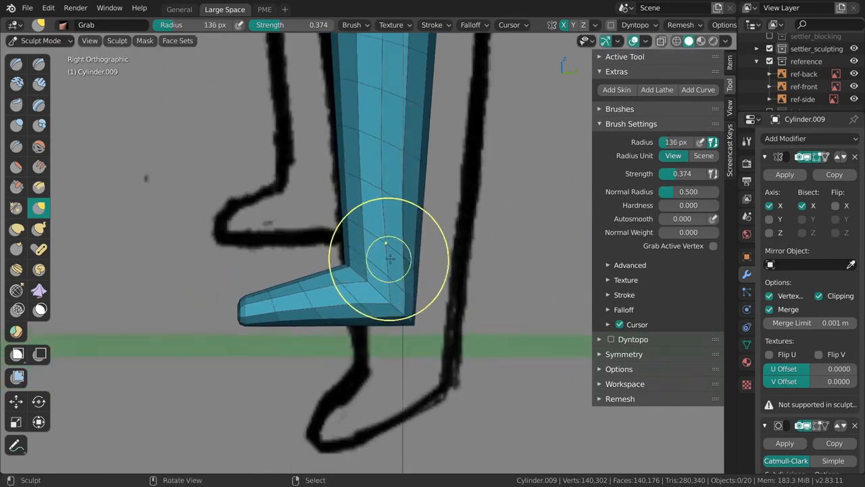
mouse_move(390, 202)
middle_down()
mouse_move(338, 279)
mouse_move(363, 294)
middle_up()
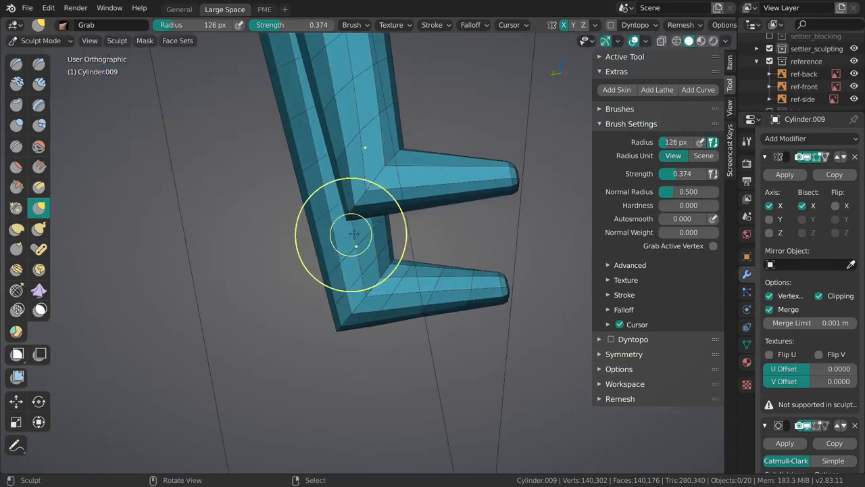
middle_drag(354, 233, 348, 212)
key(KP_1)
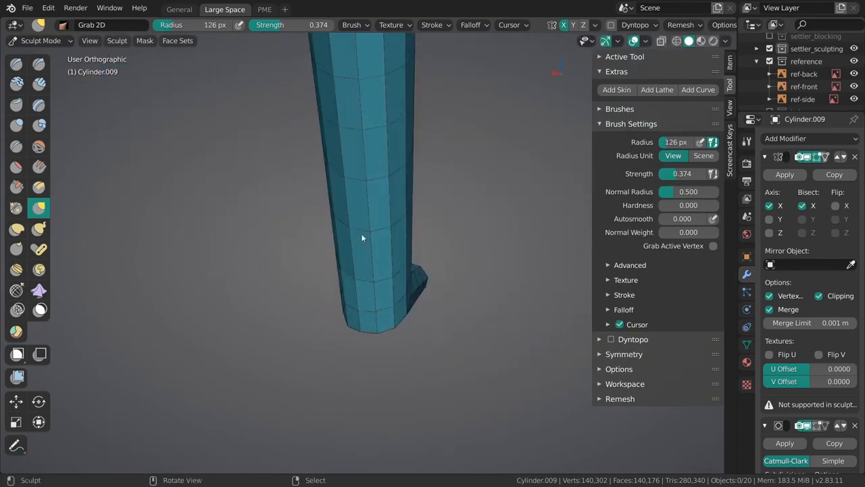
key(KP_3)
key(f)
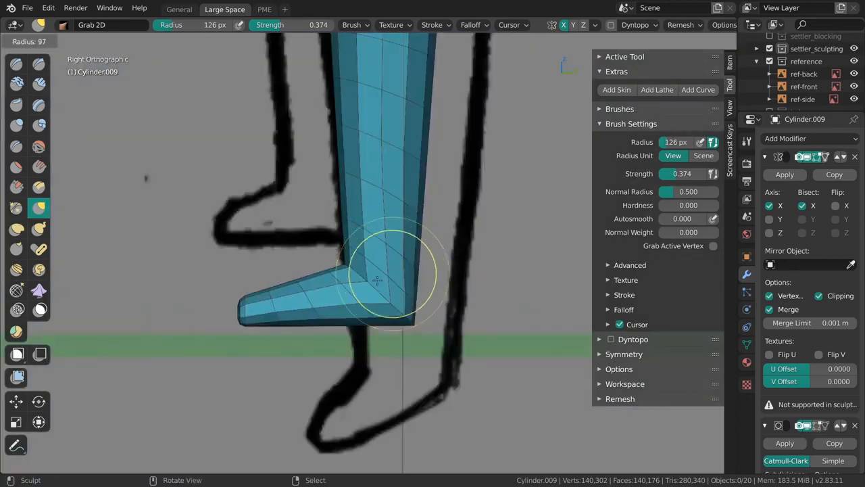
click(404, 285)
key(z)
click(367, 290)
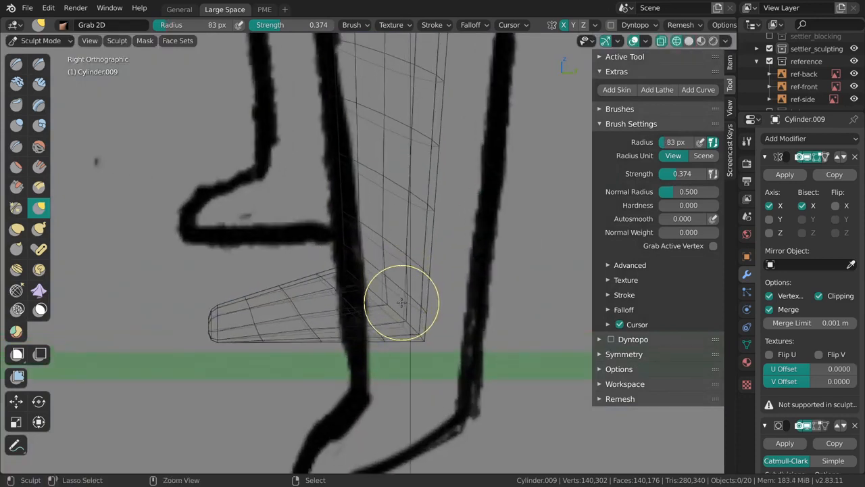
- Nudge the ankle corner vertices in wireframe with the Grab brush at 60 to 79 px, and with Grab 2D at 87 px
key(ctrl+Tab)
key(ctrl+Tab)
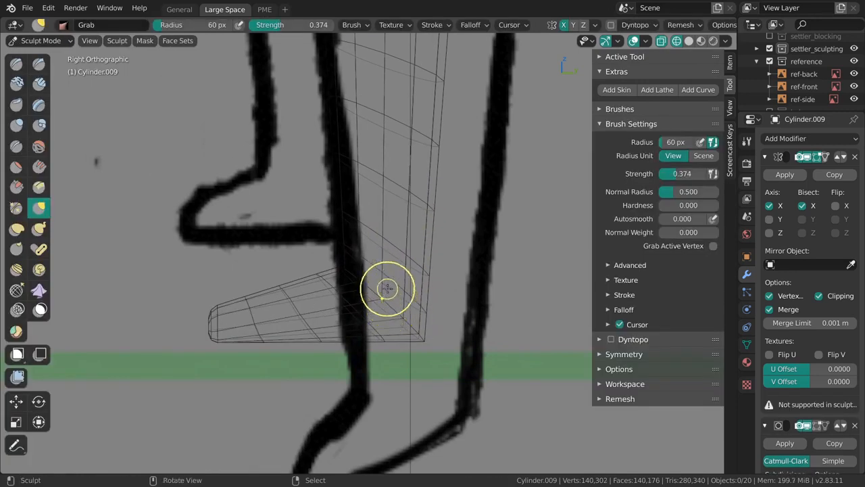
key(g)
key(f)
click(385, 302)
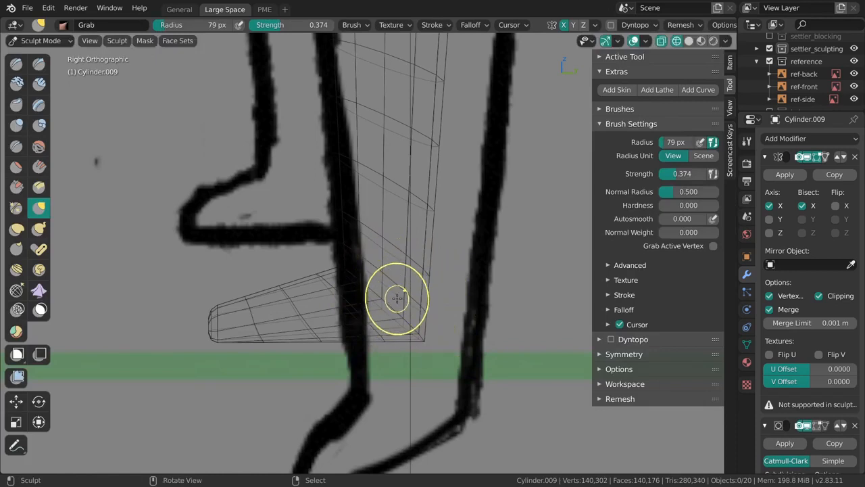
key(f)
click(389, 300)
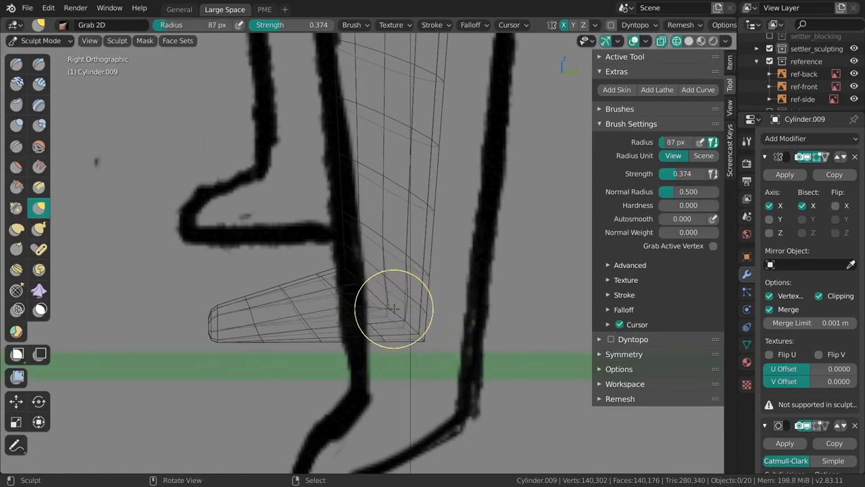
- Lower the Grab 2D brush strength to 0.127 and adjust the ankle and foot edge flow at radii from 99 to 147 px
key(shift+f)
click(357, 299)
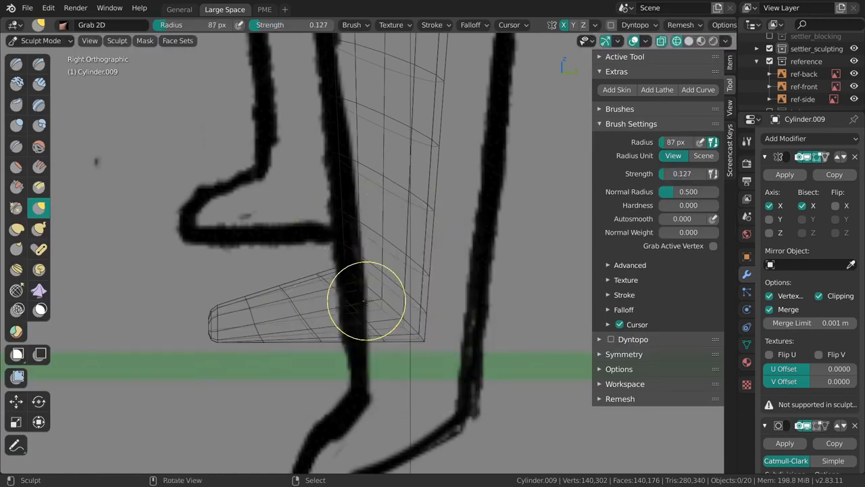
key(f)
click(394, 305)
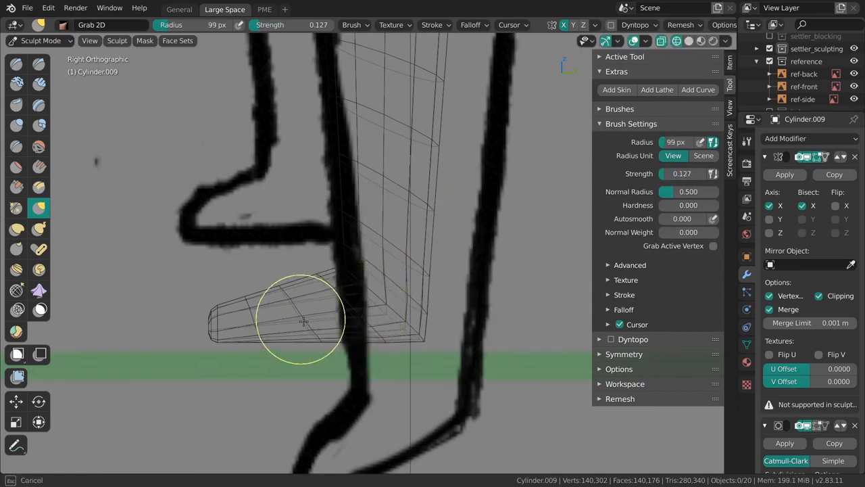
shift+middle_drag(384, 249, 399, 297)
key(f)
click(413, 308)
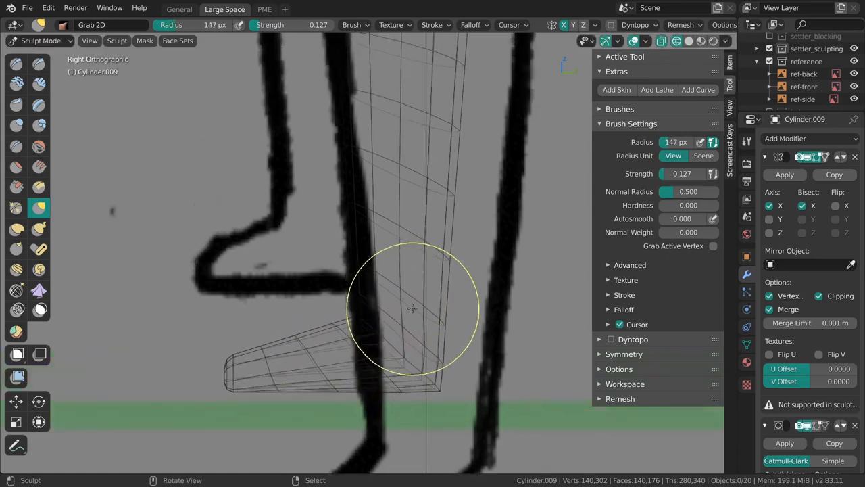
click(407, 234)
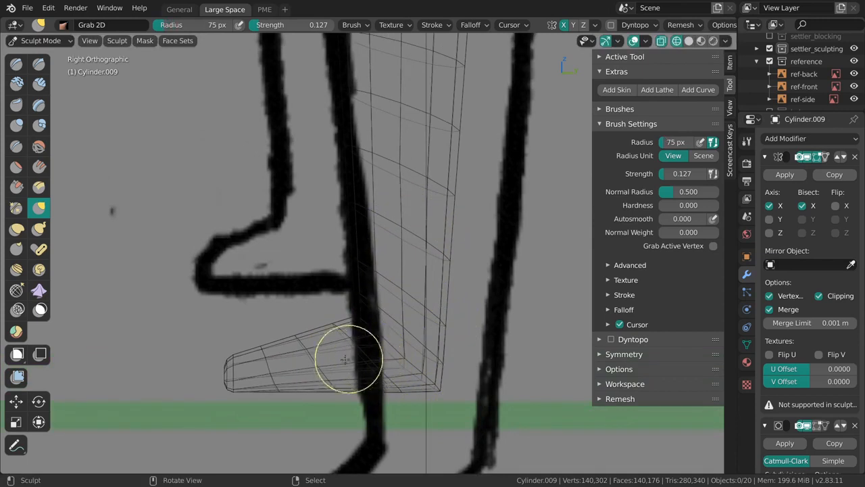
- Straighten the edge loops along the lower shin and heel with Grab 2D, varying the radius between 142 and 87 px
key(f)
click(446, 249)
shift+middle_drag(408, 272, 406, 296)
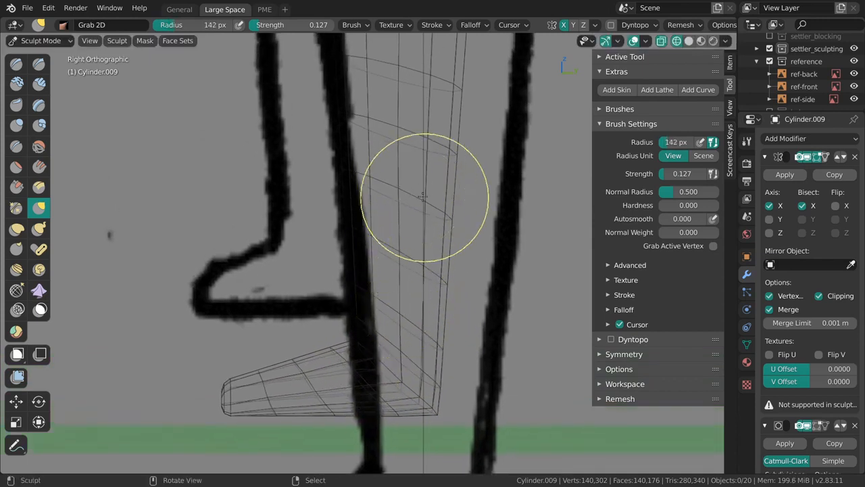
shift+middle_drag(420, 166, 432, 217)
key(f)
click(459, 215)
shift+middle_drag(424, 345, 419, 231)
key(f)
click(441, 284)
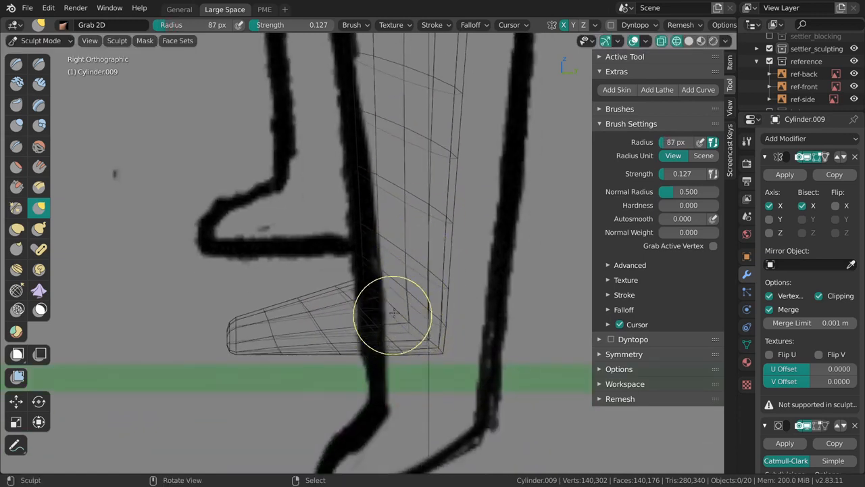
key(f)
click(423, 286)
mouse_move(420, 274)
shift+middle_down()
mouse_move(428, 309)
mouse_move(421, 336)
shift+middle_up()
- Leave wireframe display and check the smoothed lower leg and foot in Object Mode
middle_drag(388, 273, 508, 262)
key(shift+z)
mouse_move(449, 281)
middle_down()
mouse_move(552, 249)
mouse_move(471, 259)
middle_up()
key(ctrl+Tab)
click(412, 257)
middle_drag(414, 255, 397, 222)
- Select the faces of the foot's sole, inset them slightly, and clear the selection after checking the smoothed foot
key(Tab)
middle_drag(401, 290, 368, 280)
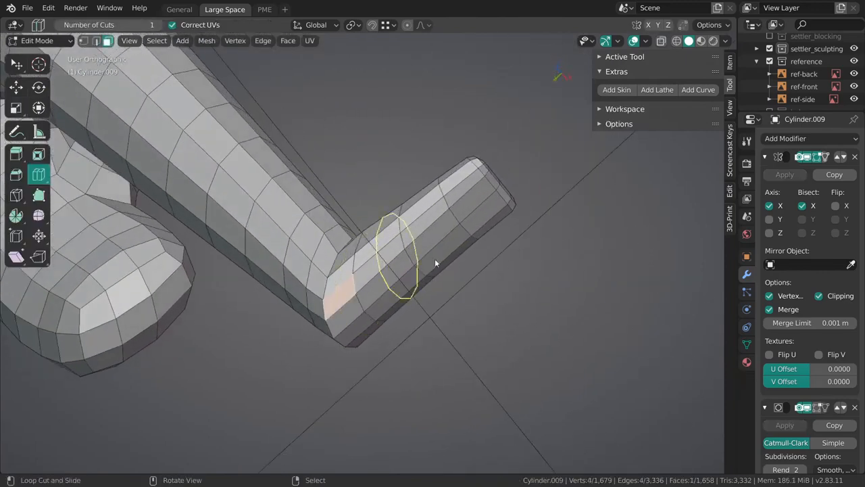
middle_drag(435, 260, 434, 289)
key(w)
ctrl+shift+click(386, 172)
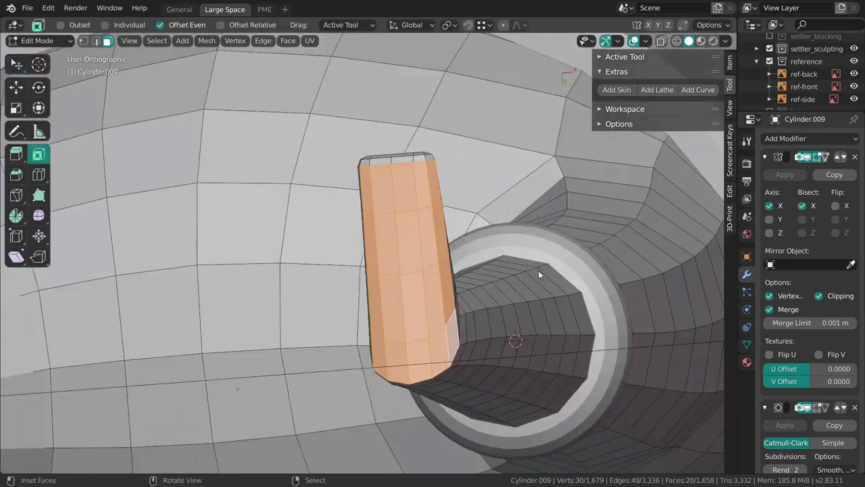
key(i)
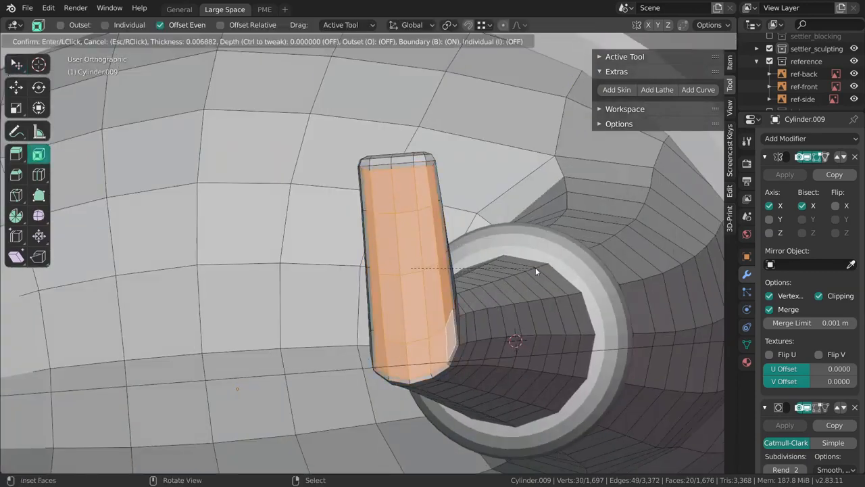
key(Escape)
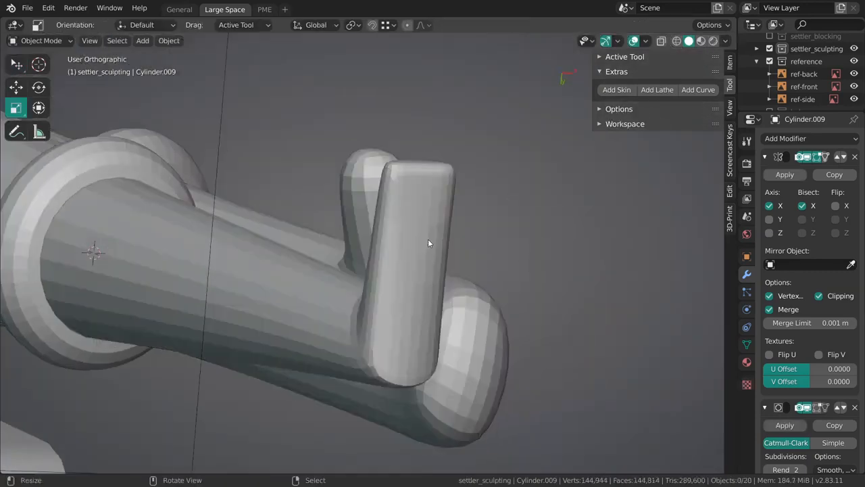
middle_drag(428, 243, 385, 288)
key(Tab)
key(alt+a)
key(Tab)
- Reshape the heel from the back view in Sculpt Mode using the Grab brush at about 103 px radius and 0.374 strength
key(grave)
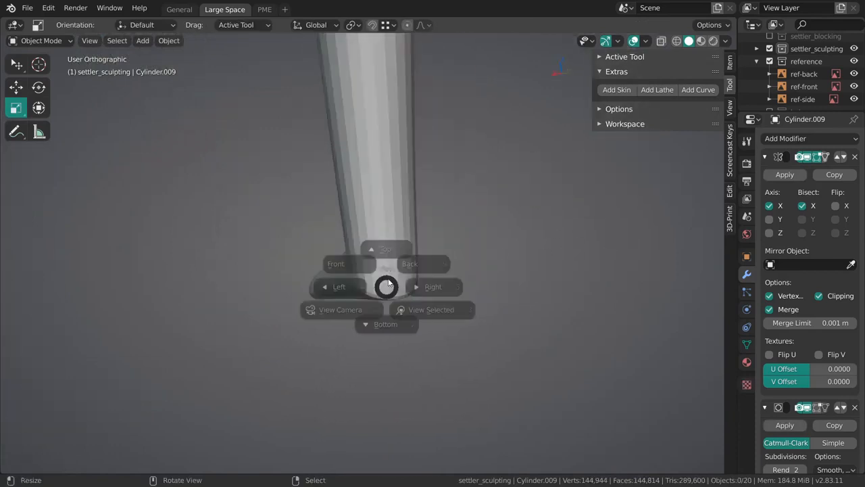
click(380, 276)
key(ctrl+Tab)
scroll(383, 286, up, 2)
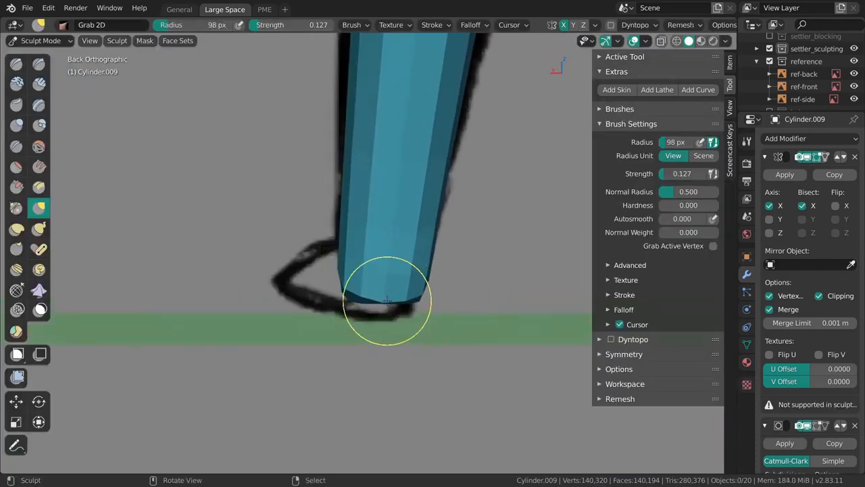
key(f)
click(351, 292)
key(f)
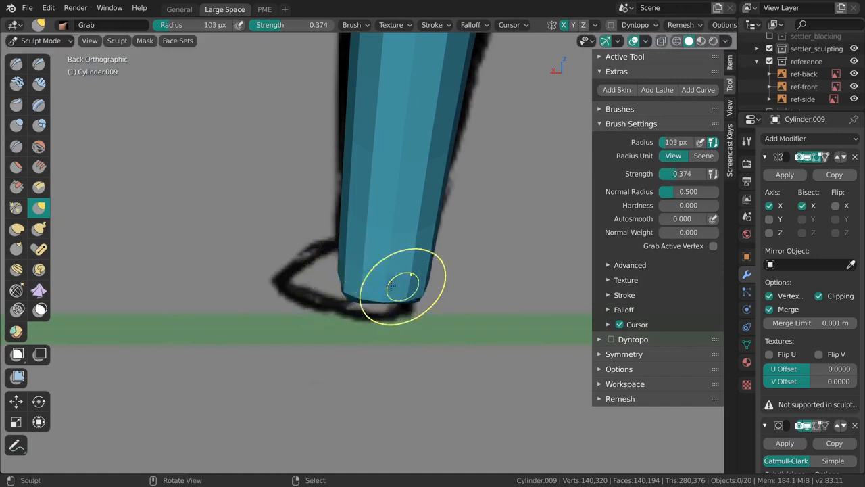
middle_drag(419, 279, 400, 277)
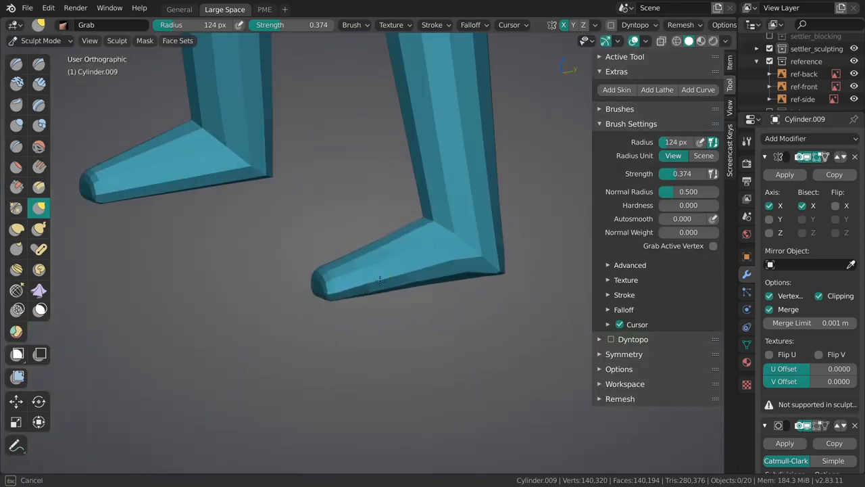
- Refine the sides of the foot with the Grab brush at radii of 72 and 124 px
key(f)
click(434, 262)
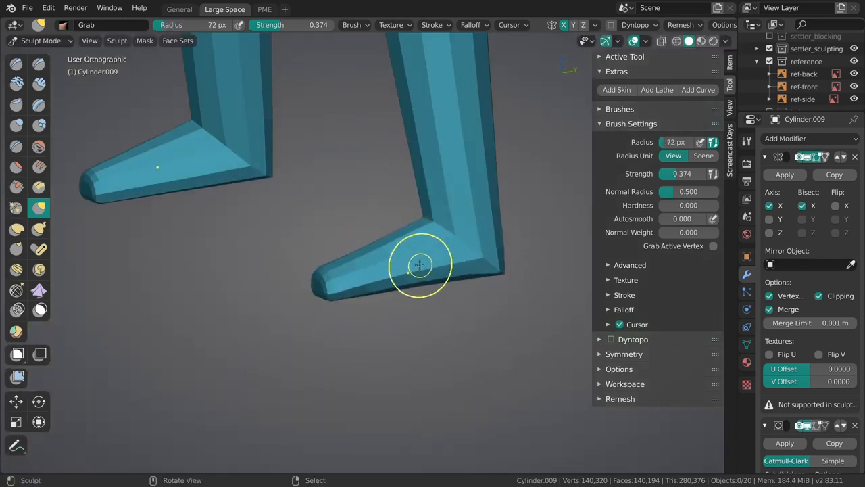
middle_drag(390, 268, 519, 272)
key(f)
click(363, 278)
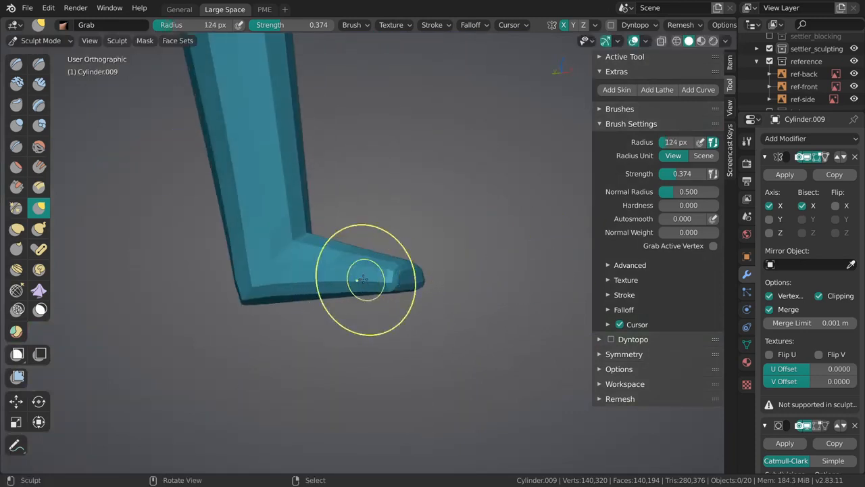
- Return to Object Mode and examine the feet, body and head against the reference drawing in front view
key(ctrl+Tab)
click(304, 287)
middle_drag(433, 260, 349, 247)
key(KP_1)
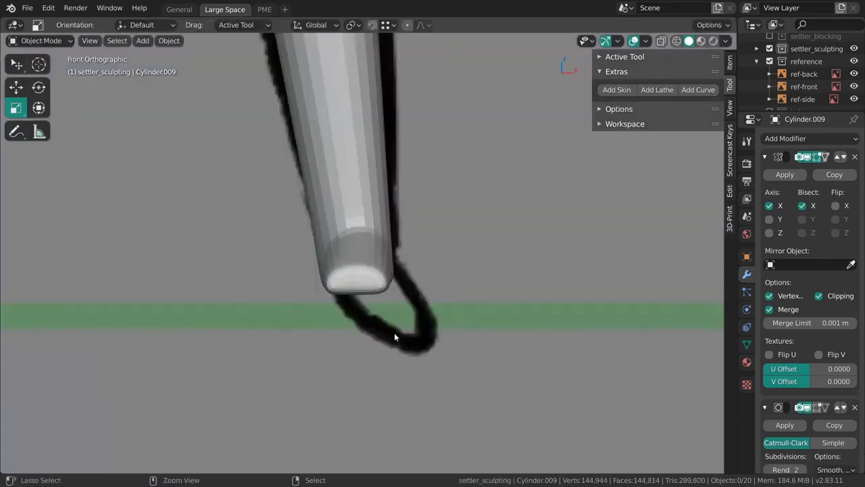
scroll(389, 283, down, 7)
shift+middle_drag(379, 175, 381, 377)
scroll(383, 241, down, 2)
shift+middle_drag(391, 200, 433, 194)
shift+middle_drag(561, 406, 443, 368)
ctrl+middle_drag(446, 382, 450, 317)
right_click(451, 317)
shift+middle_drag(405, 273, 446, 326)
key(alt+a)
ctrl+middle_drag(417, 165, 417, 251)
shift+middle_drag(418, 127, 450, 305)
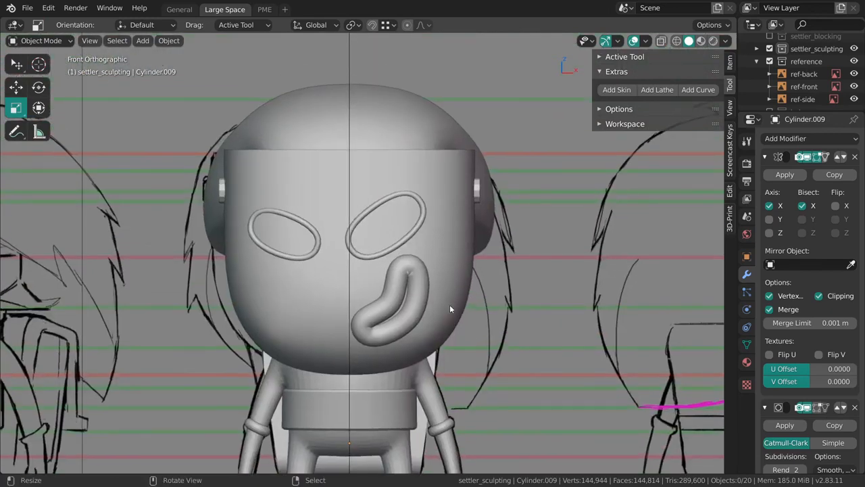
- Examine the side of the upper body and arm below the head, comparing it with the reference in right view
shift+middle_drag(481, 348, 413, 196)
right_click(365, 233)
middle_drag(413, 196, 411, 162)
right_click(416, 105)
key(KP_3)
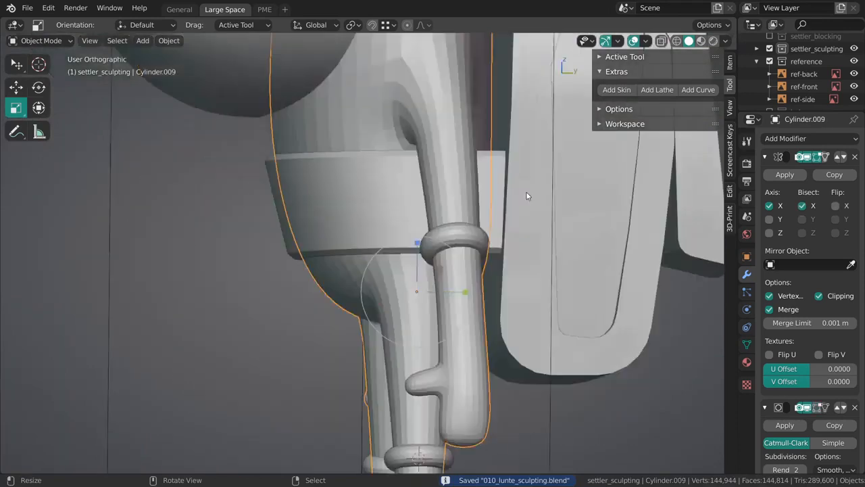
shift+middle_drag(432, 112, 442, 290)
ctrl+middle_drag(427, 219, 410, 248)
ctrl+middle_drag(410, 247, 415, 276)
middle_drag(415, 276, 367, 234)
- Select the sloping face loop around the upper torso, snap the 3D cursor to its centre, and clear the selection
key(Tab)
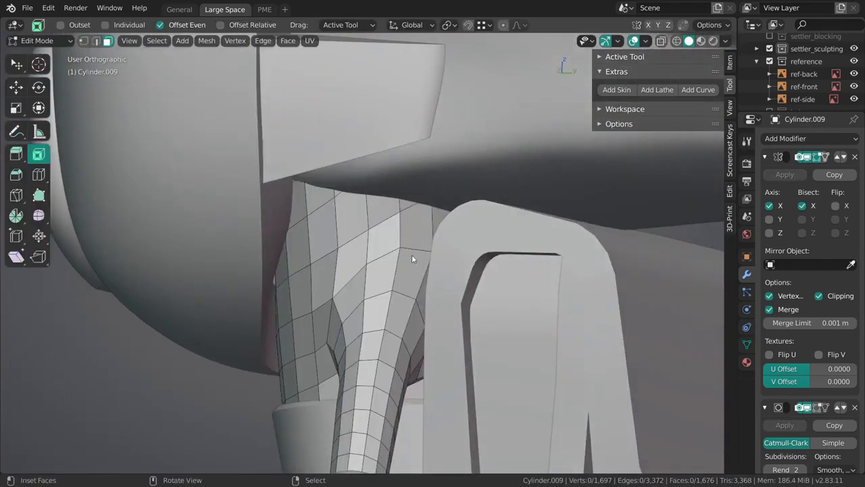
middle_drag(412, 257, 398, 239)
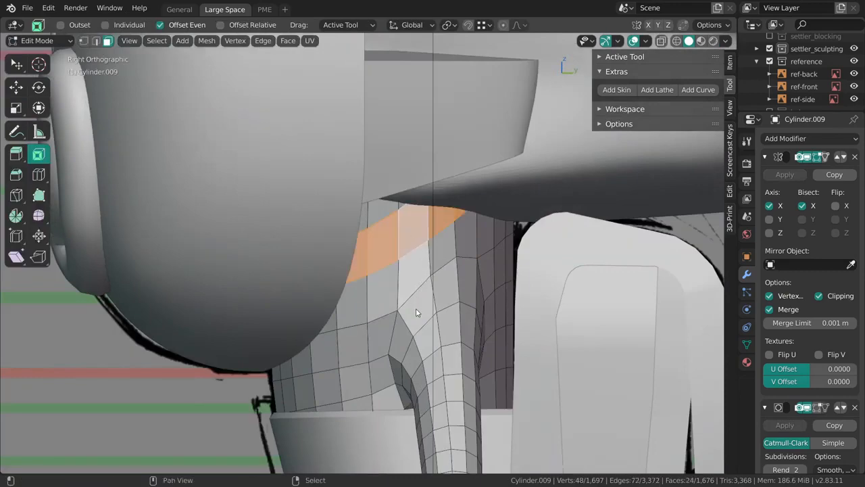
scroll(416, 313, down, 4)
scroll(419, 252, up, 2)
key(Tab)
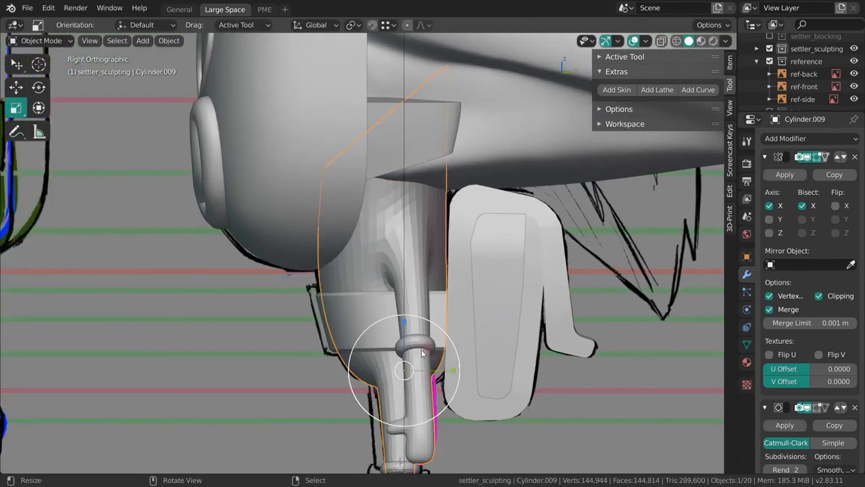
key(Tab)
middle_drag(397, 231, 396, 211)
key(Tab)
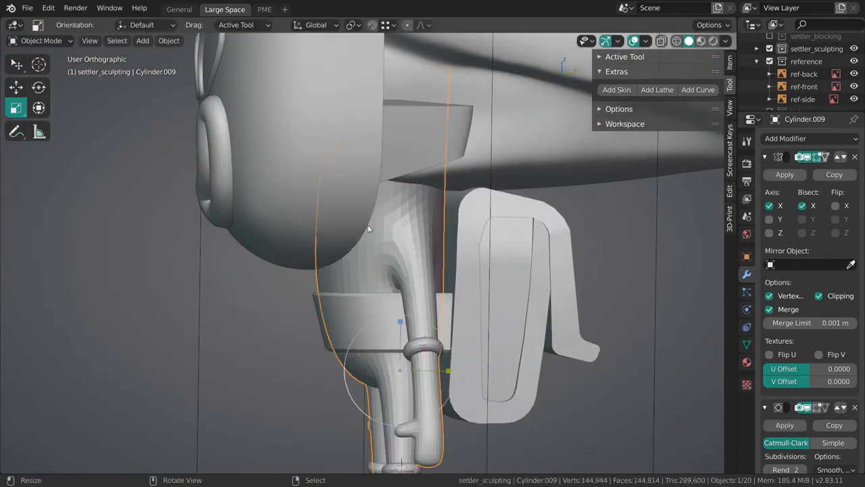
key(Tab)
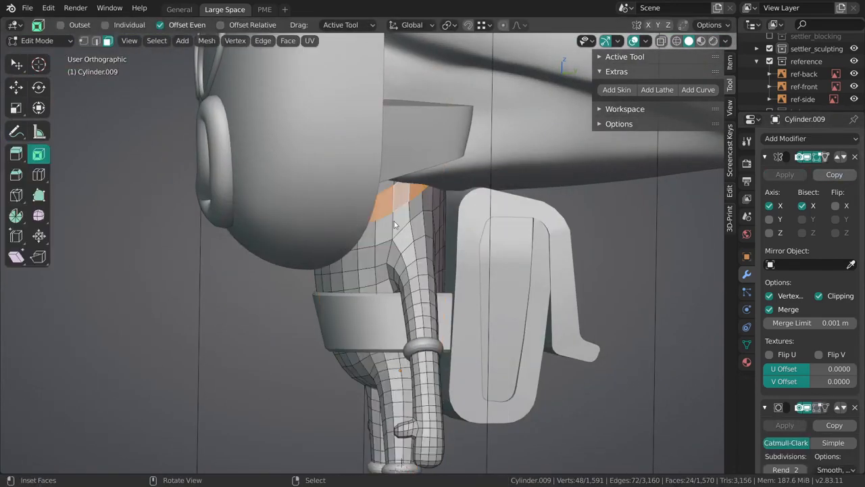
key(KP_3)
key(z)
ctrl+middle_drag(390, 207, 398, 178)
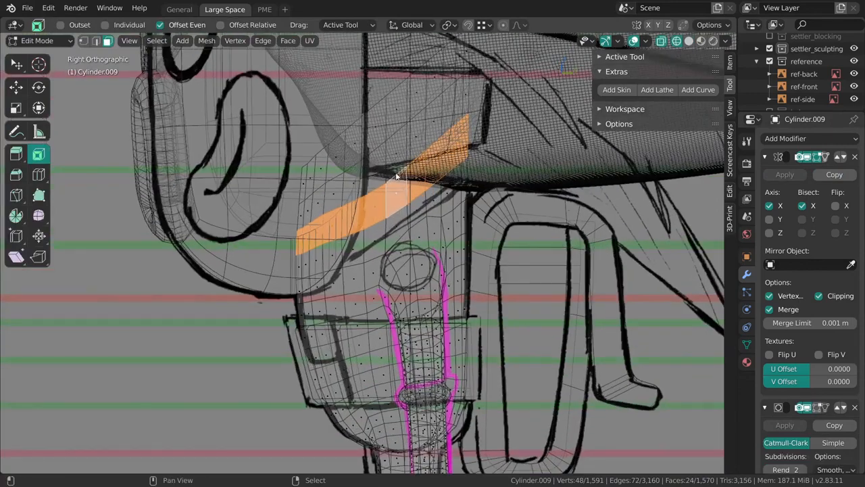
key(alt+a)
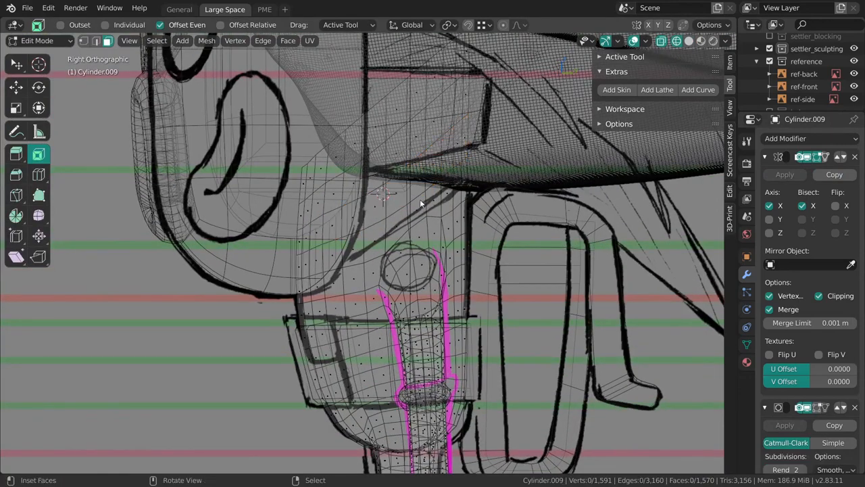
- Add a mesh torus at the 3D cursor in Object Mode and scale it down
key(Tab)
middle_drag(406, 246, 410, 222)
right_click(419, 315)
key(alt+a)
key(shift+a)
mouse_move(399, 214)
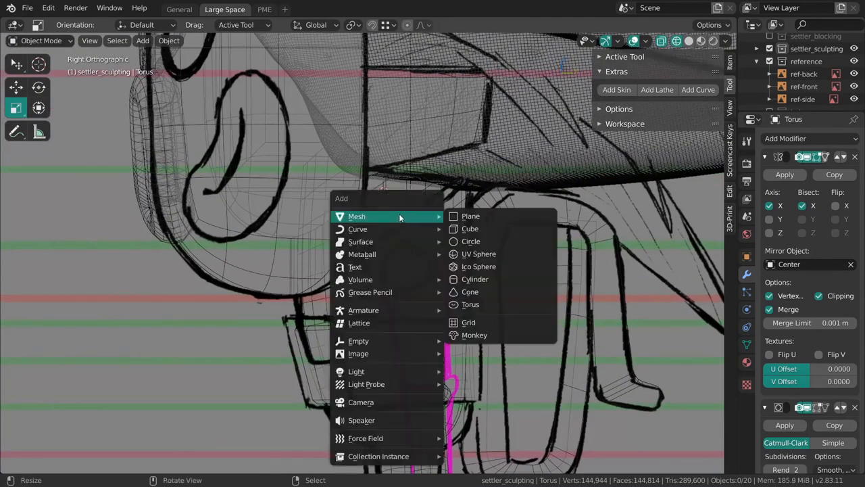
click(496, 305)
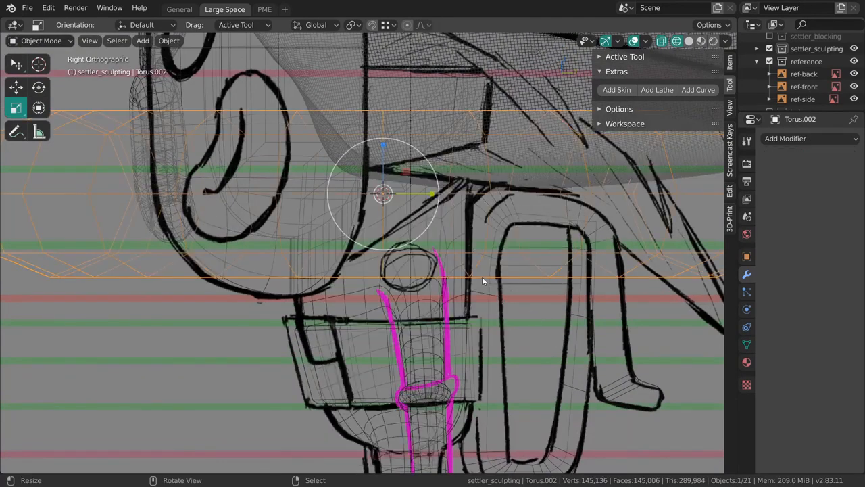
key(s)
click(470, 271)
- In right view, thin the torus tube in Edit Mode with Shrink/Fatten and scale the whole ring
middle_drag(471, 271, 376, 218)
key(grave)
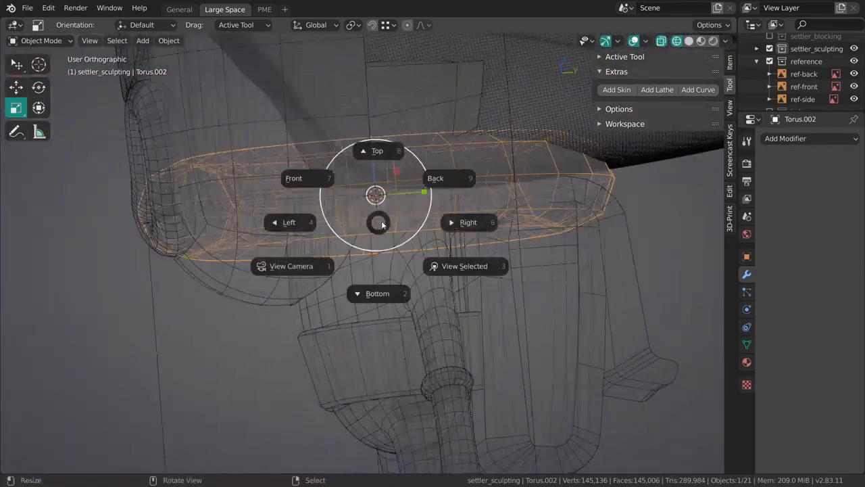
click(474, 228)
key(ctrl+Tab)
click(534, 241)
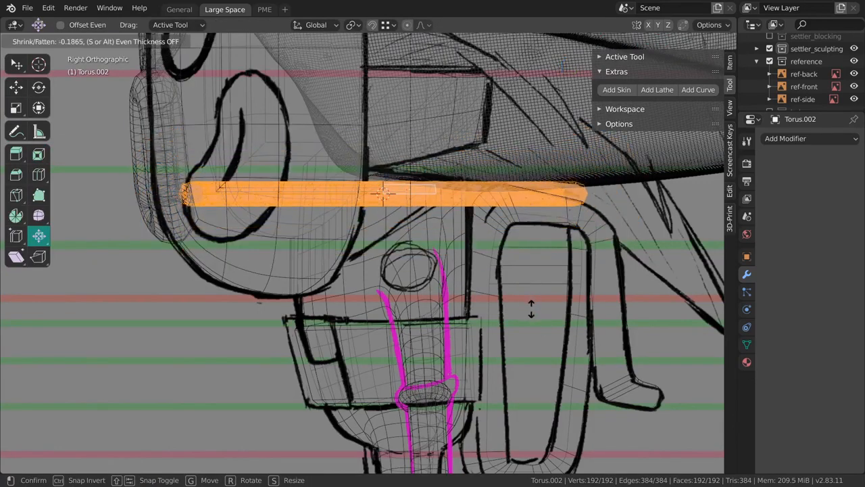
drag(531, 310, 519, 208)
key(s)
- Rotate and scale the torus in right view so it slopes along the collar line, and return to solid shading
key(Tab)
key(r)
key(s)
key(r)
shift+middle_drag(494, 192, 501, 212)
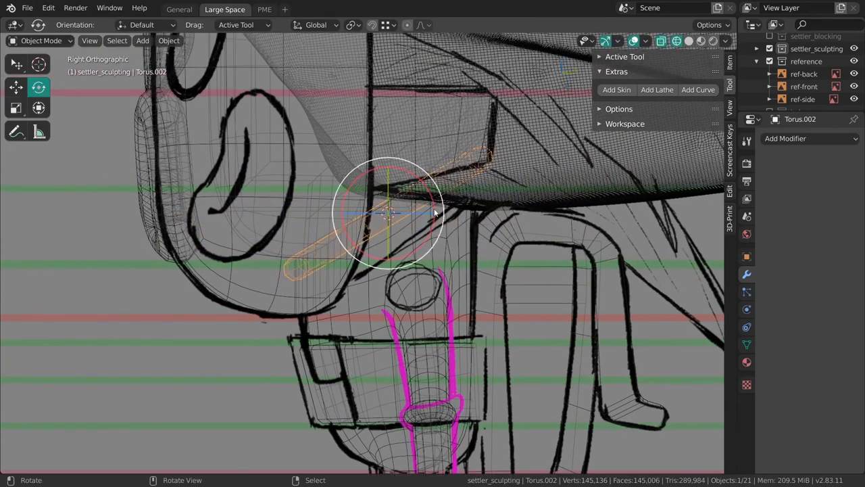
mouse_move(434, 212)
middle_down()
mouse_move(442, 226)
mouse_move(596, 220)
mouse_move(425, 224)
mouse_move(395, 171)
mouse_move(361, 242)
mouse_move(390, 269)
middle_up()
key(shift+z)
key(s)
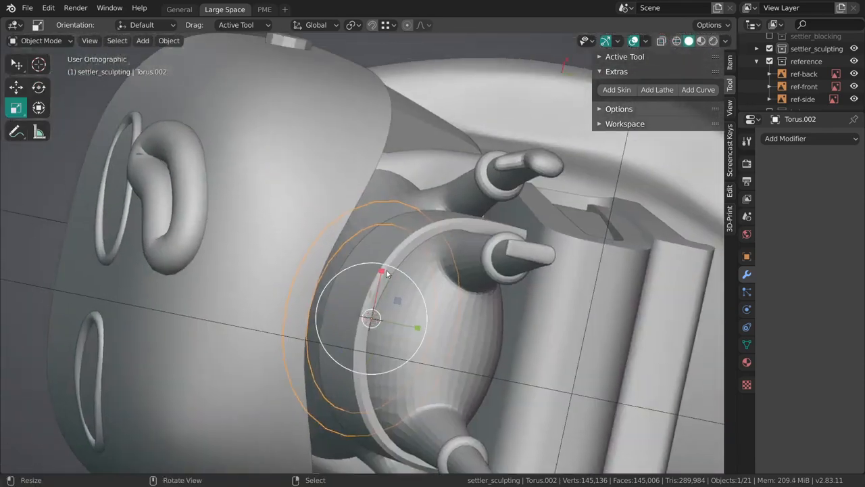
- Turn on X-ray in Edit Mode and select the cross-section face loop at the side of the torus
middle_drag(450, 188, 410, 245)
key(Tab)
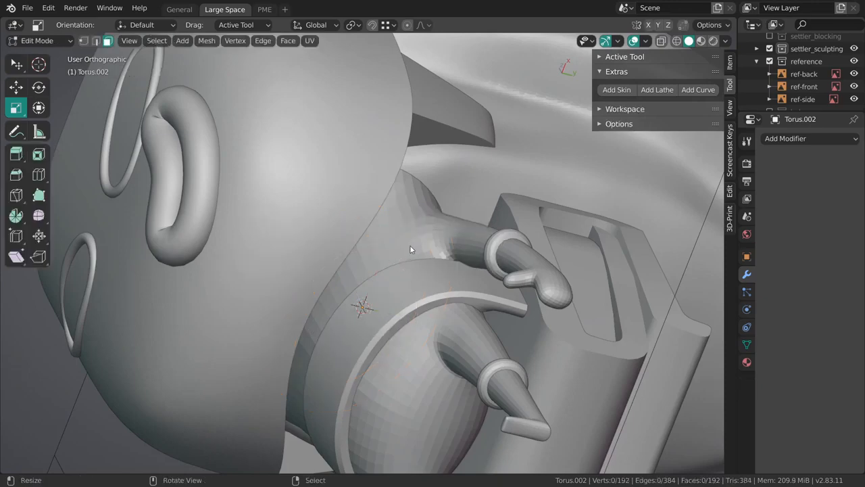
key(Tab)
key(Tab)
middle_drag(444, 251, 439, 214)
key(z)
click(446, 268)
mouse_move(277, 227)
middle_down()
mouse_move(319, 251)
mouse_move(424, 258)
mouse_move(436, 300)
middle_up()
alt+click(454, 266)
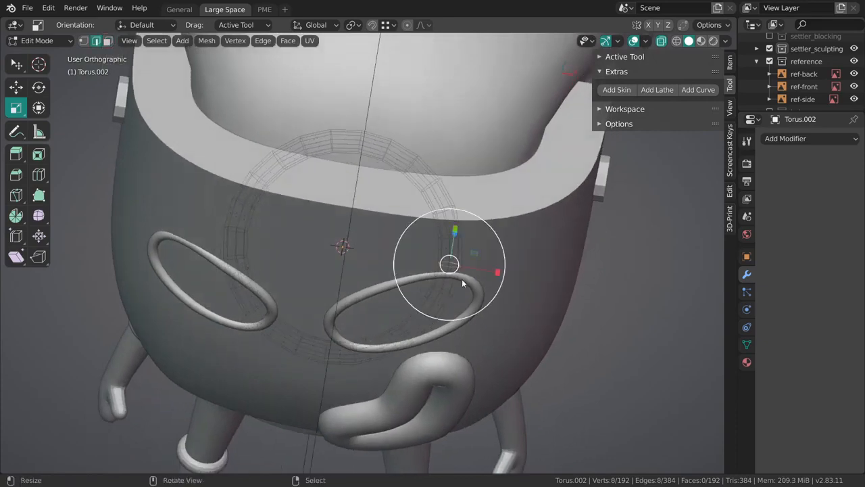
middle_drag(455, 266, 459, 213)
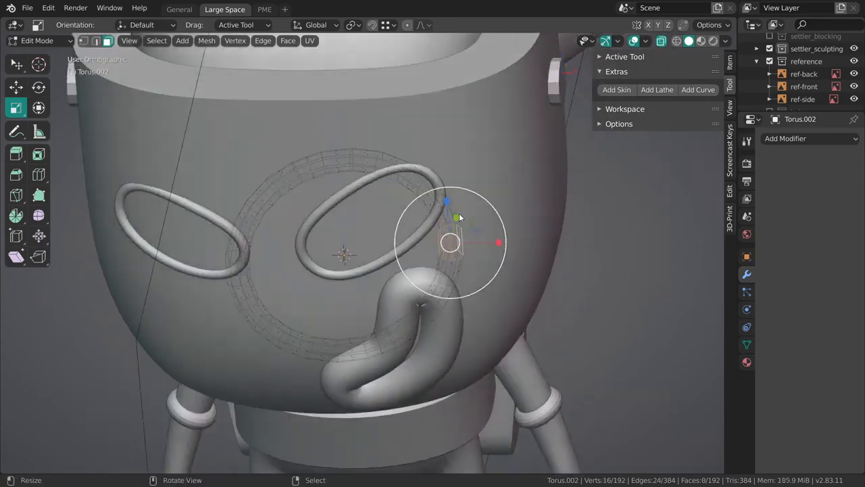
key(Tab)
- Add a Mirror modifier to the torus on X with Center as the mirror object, enabling Bisect X and Clipping
middle_drag(400, 312, 413, 195)
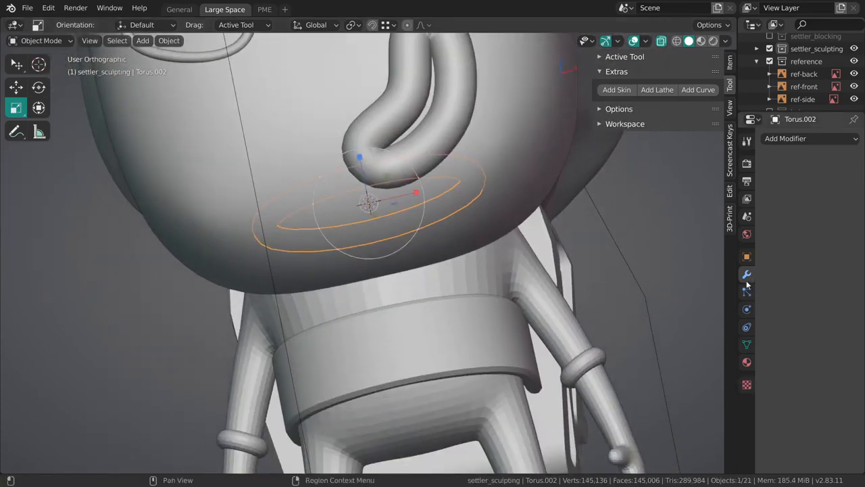
click(793, 139)
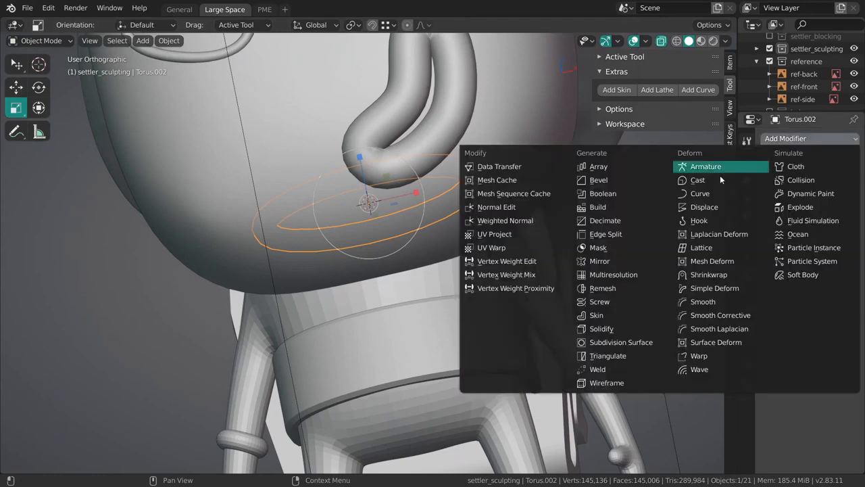
click(612, 263)
click(812, 261)
text(ce)
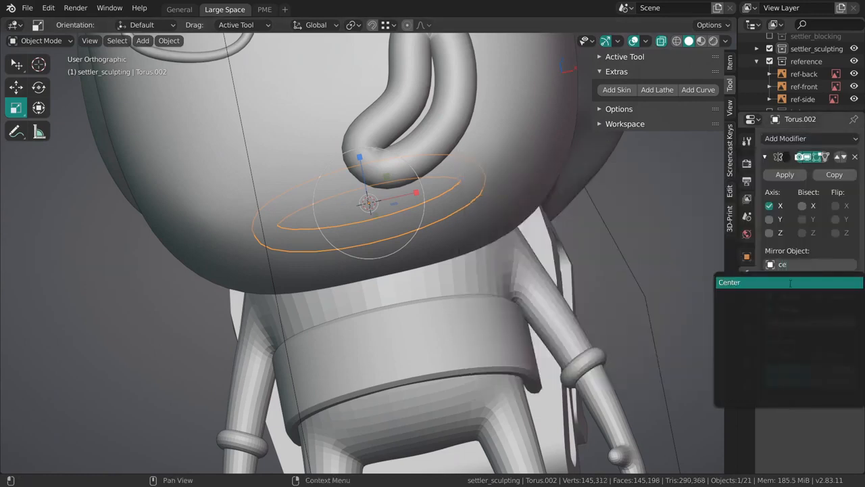
click(794, 279)
click(818, 296)
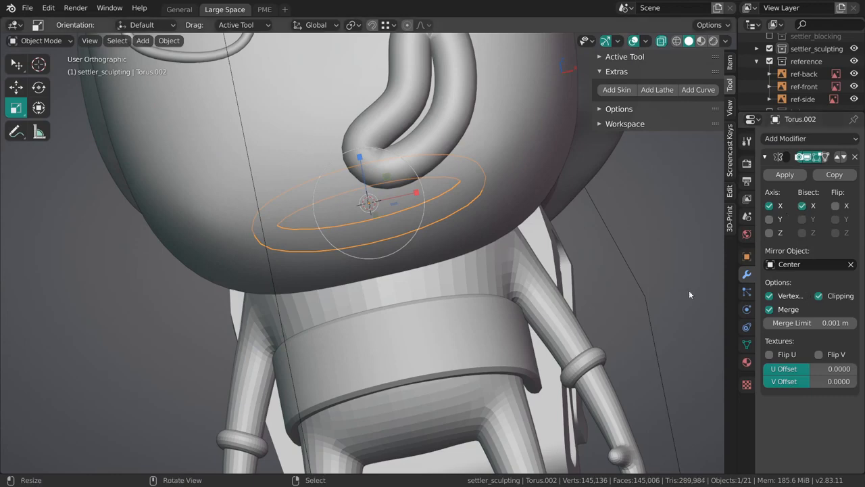
- Widen the torus in front view by moving its side face loop outward along X with proportional editing
key(Tab)
key(KP_1)
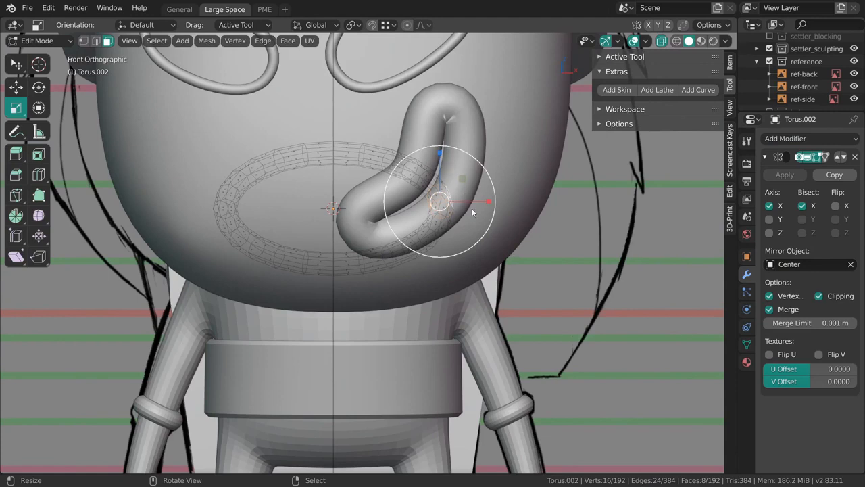
key(o)
key(g)
drag(492, 204, 507, 196)
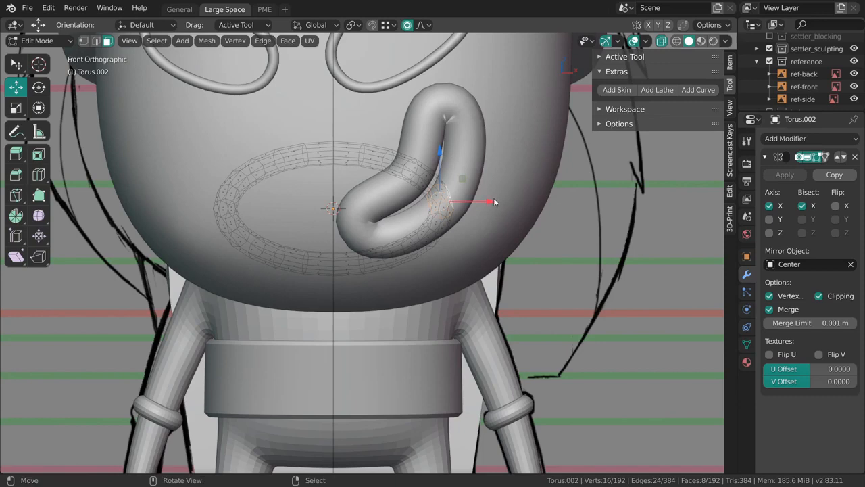
drag(494, 201, 525, 200)
scroll(527, 198, up, 1)
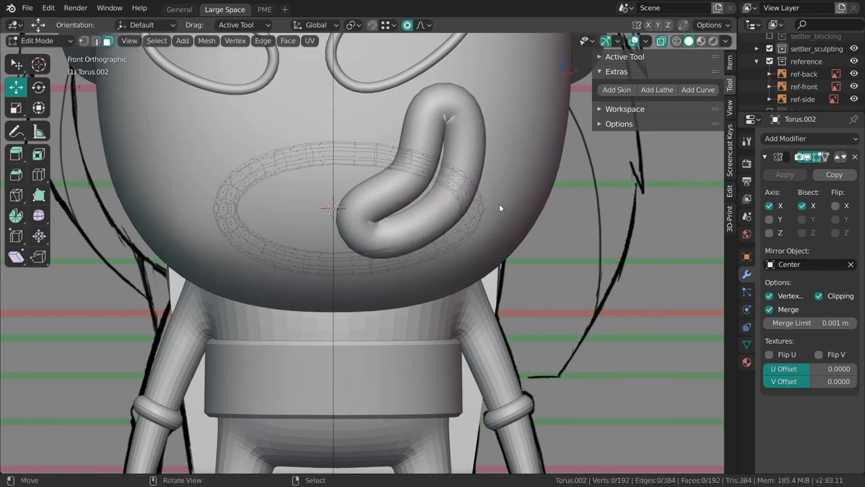
- Adjust the torus's side face loop near the shoulder to follow the curve of the upper body
middle_drag(500, 208, 260, 254)
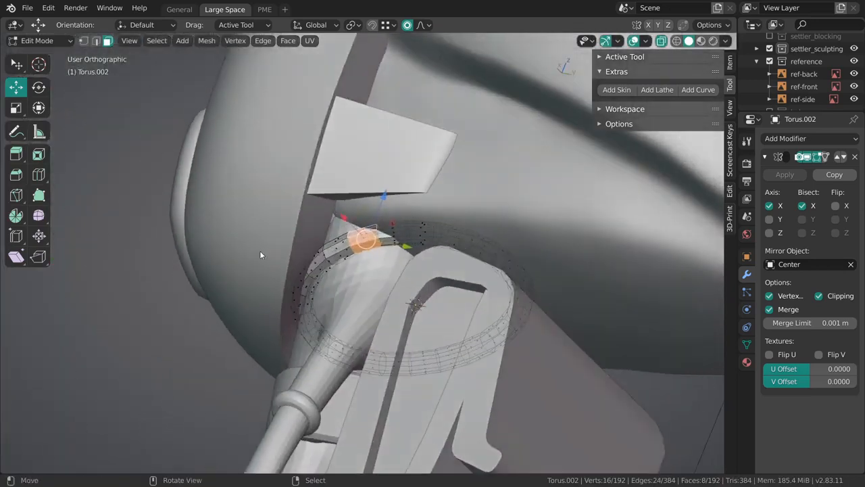
middle_drag(330, 225, 341, 172)
drag(341, 172, 337, 169)
middle_drag(337, 170, 537, 272)
click(395, 237)
- Rotate the torus in right view to match the collar's slope and check its fit around the torso
key(Tab)
key(grave)
click(551, 262)
key(r)
click(558, 256)
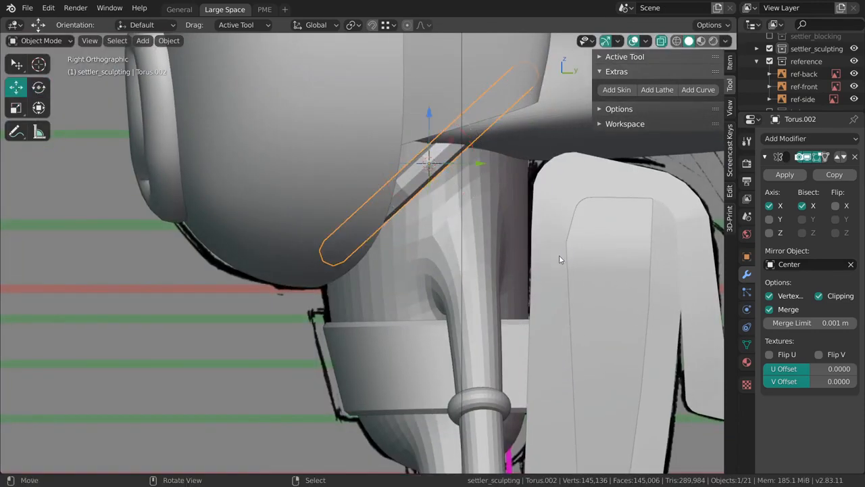
middle_drag(557, 274, 407, 297)
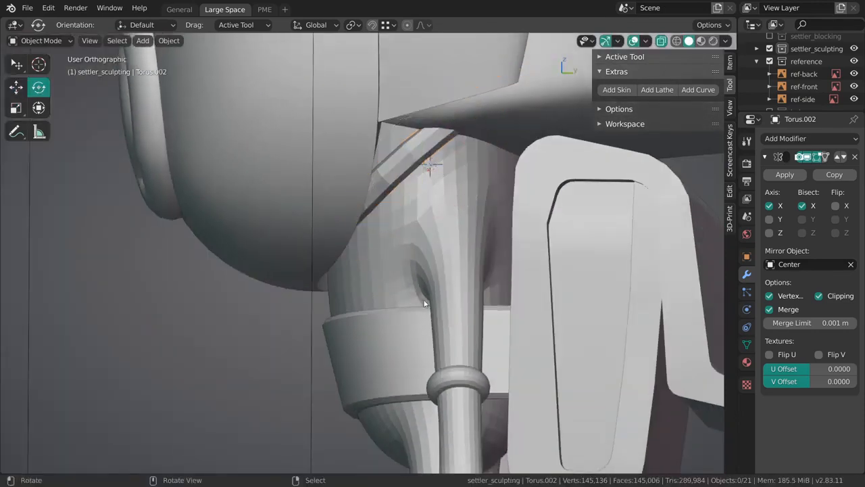
key(grave)
click(413, 236)
key(grave)
click(536, 248)
right_click(434, 178)
shift+middle_drag(443, 198, 411, 214)
- Reshape the lower front of the hair object Cylinder.012 near the neck in Sculpt Mode with a 185 px Grab brush
right_click(379, 175)
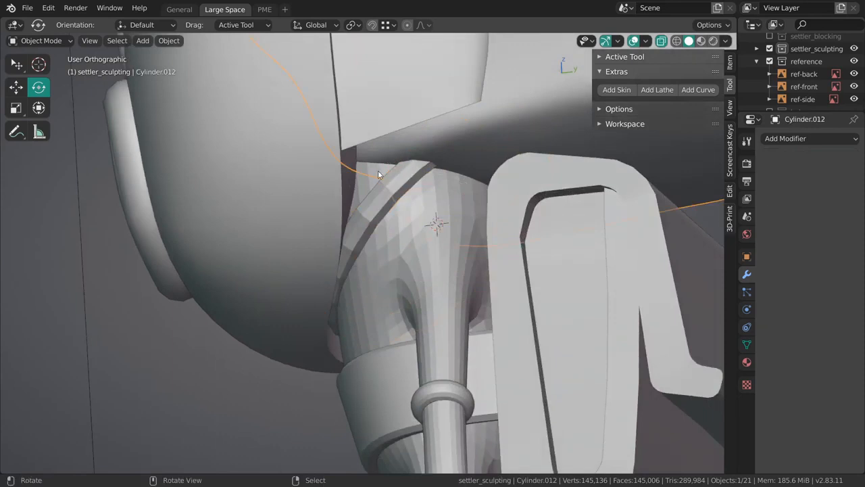
middle_drag(378, 174, 403, 224)
key(ctrl+Tab)
middle_drag(403, 224, 360, 215)
ctrl+middle_drag(442, 218, 426, 230)
key(f)
click(467, 216)
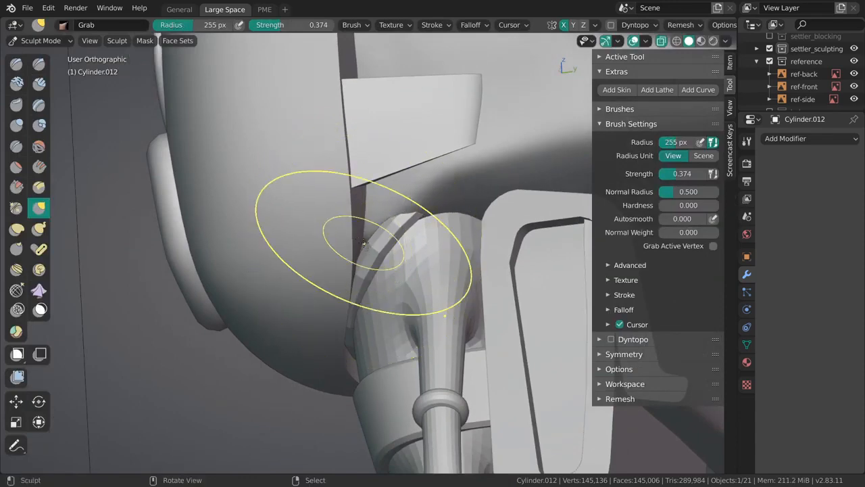
key(bracketleft)
key(bracketleft)
key(bracketleft)
mouse_move(363, 243)
middle_down()
mouse_move(357, 236)
mouse_move(378, 213)
middle_up()
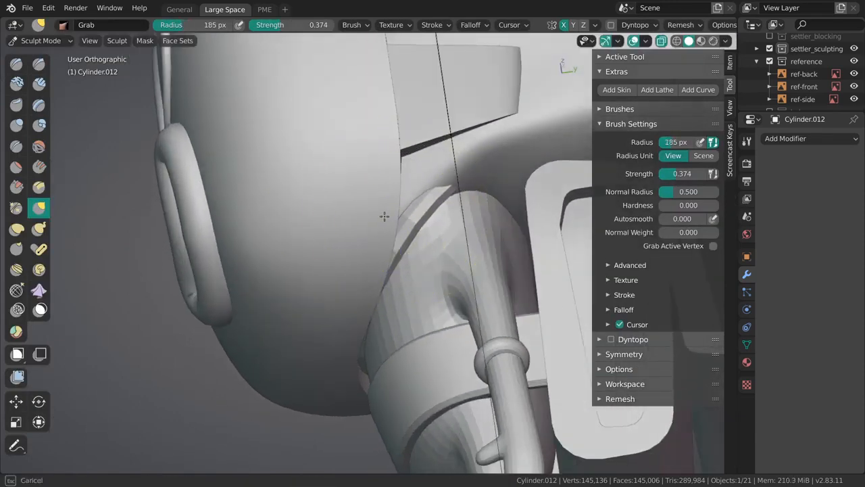
drag(384, 217, 378, 218)
middle_drag(378, 218, 421, 239)
- Refine the hair surface above the collar ring with the Grab brush at radii of 163 and 218 px
key(f)
click(439, 227)
drag(443, 229, 442, 228)
middle_drag(442, 228, 411, 244)
key(f)
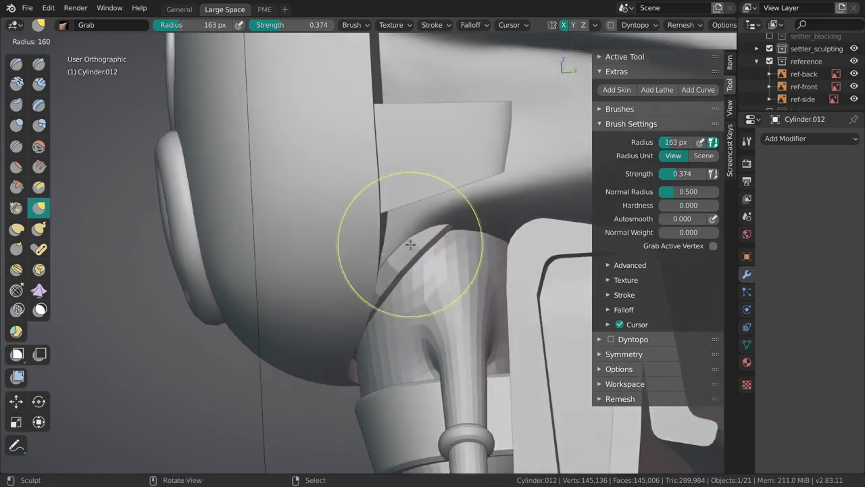
click(421, 232)
key(f)
click(459, 228)
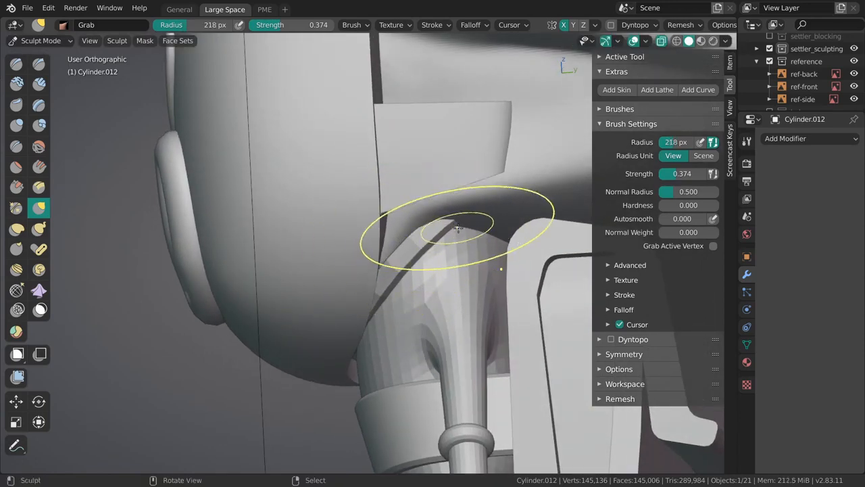
mouse_move(459, 227)
middle_down()
mouse_move(373, 254)
mouse_move(386, 264)
mouse_move(391, 255)
middle_up()
key(f)
click(420, 240)
- Sharpen the hair near the collar ring using the Crease brush at 70 px radius and 0.348 strength
key(shift+c)
key(f)
click(329, 236)
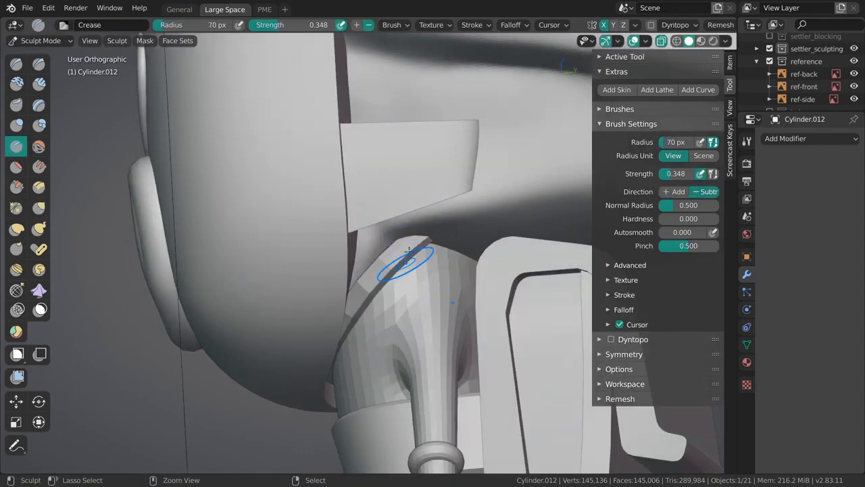
key(f)
click(406, 230)
- Return to Object Mode, add a Subdivision Surface modifier to the torus, and inspect the smoothed collar ring
mouse_move(405, 230)
middle_down()
mouse_move(396, 199)
mouse_move(410, 215)
mouse_move(407, 263)
mouse_move(427, 252)
mouse_move(365, 235)
mouse_move(346, 209)
mouse_move(455, 243)
mouse_move(470, 204)
middle_up()
key(ctrl+Tab)
click(365, 234)
key(ctrl+1)
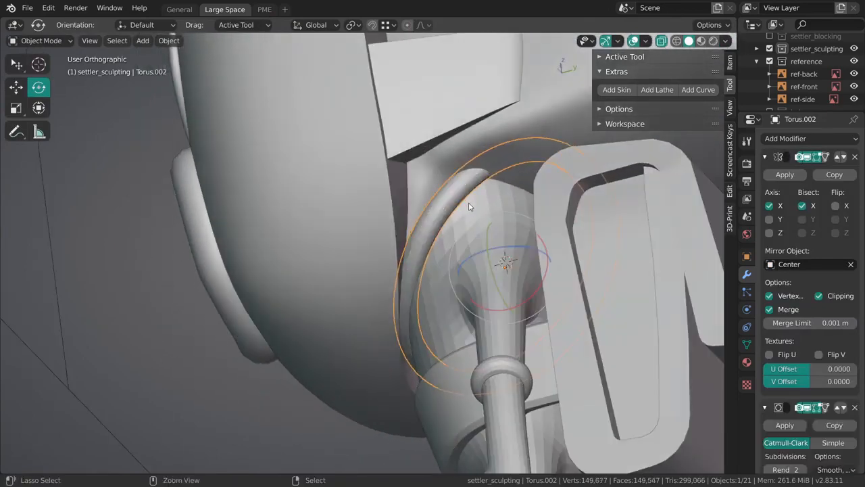
middle_drag(551, 271, 404, 191)
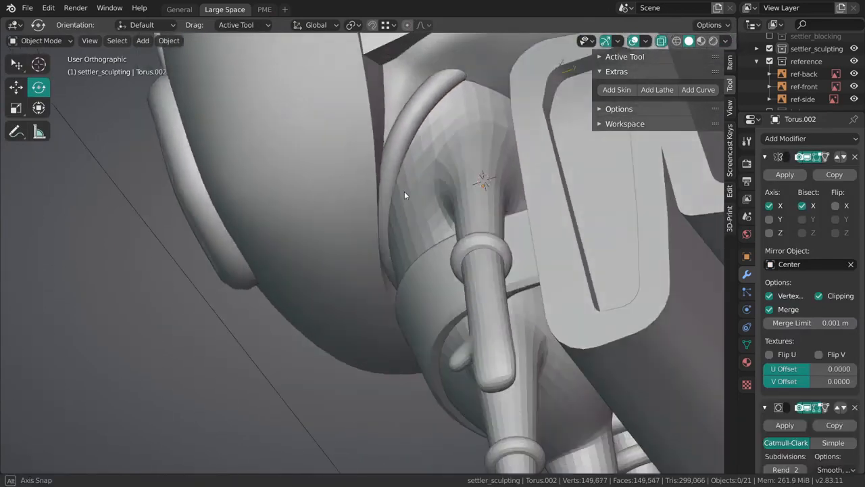
- Edge-slide the rear lower rim edge of the head shell Cube.005 beside the collar ring in Edit Mode
click(361, 248)
key(Tab)
middle_drag(361, 249, 398, 189)
middle_drag(405, 226, 400, 223)
key(g)
key(g)
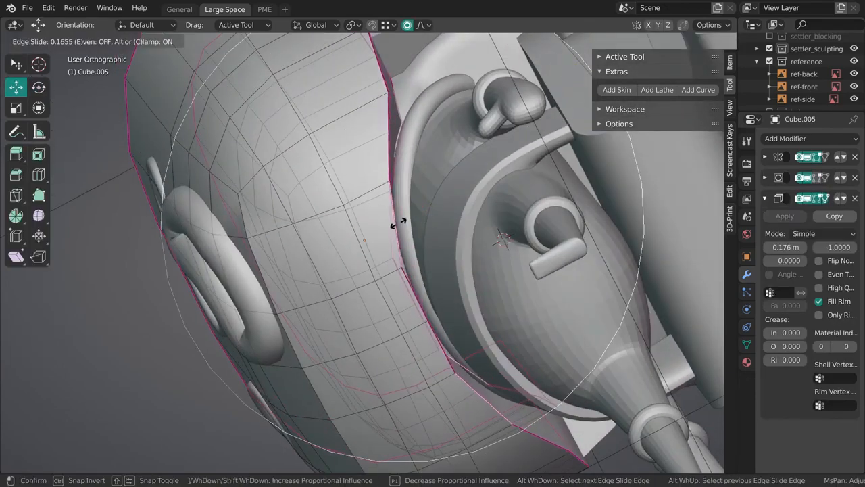
click(397, 224)
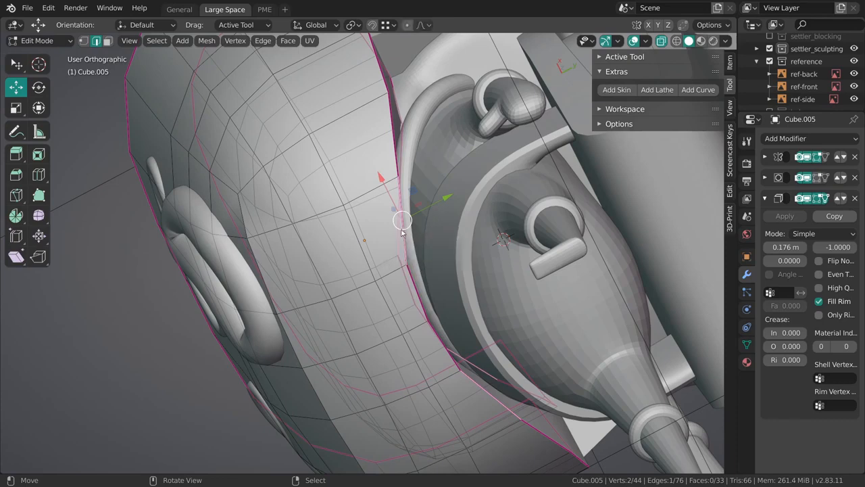
- Fine-tune the head shell's rim near the collar with two further edge slides and return to Object Mode
key(g)
key(g)
click(402, 225)
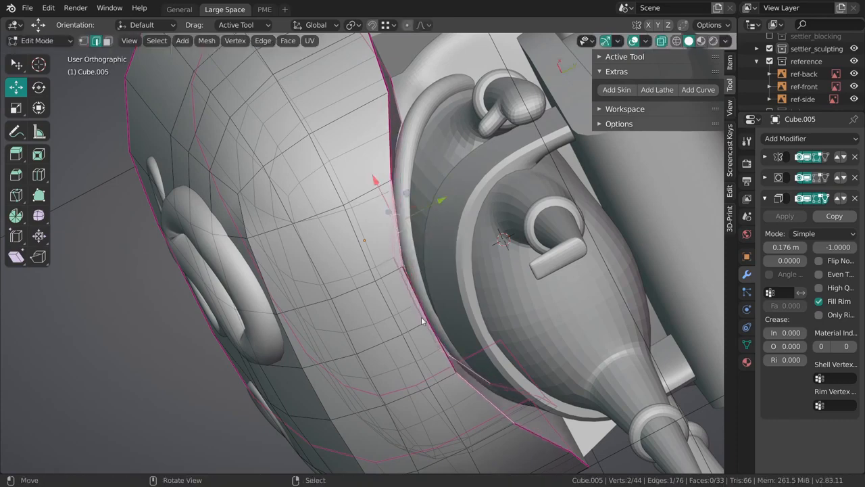
mouse_move(423, 320)
middle_down()
mouse_move(403, 300)
mouse_move(404, 246)
mouse_move(388, 255)
mouse_move(407, 275)
middle_up()
key(g)
key(g)
click(420, 298)
key(Tab)
- Reshape the torus collar ring beneath the head in Sculpt Mode with a 317 px Grab brush, then return to Object Mode
right_click(426, 290)
right_click(402, 247)
key(ctrl+Tab)
scroll(388, 255, down, 2)
key(g)
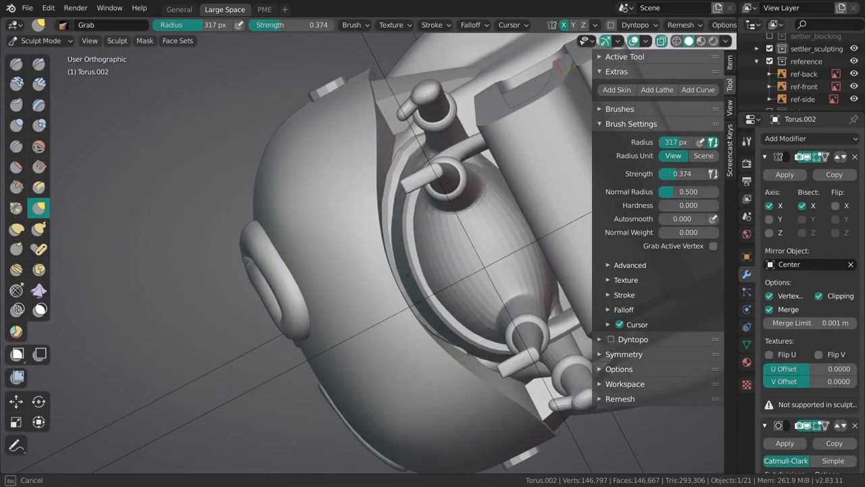
mouse_move(409, 237)
middle_down()
mouse_move(433, 320)
mouse_move(398, 305)
mouse_move(386, 287)
mouse_move(367, 232)
mouse_move(397, 285)
mouse_move(396, 260)
mouse_move(396, 290)
mouse_move(448, 235)
mouse_move(495, 381)
mouse_move(435, 282)
mouse_move(415, 188)
mouse_move(460, 210)
middle_up()
key(f)
click(390, 282)
key(ctrl+Tab)
click(399, 281)
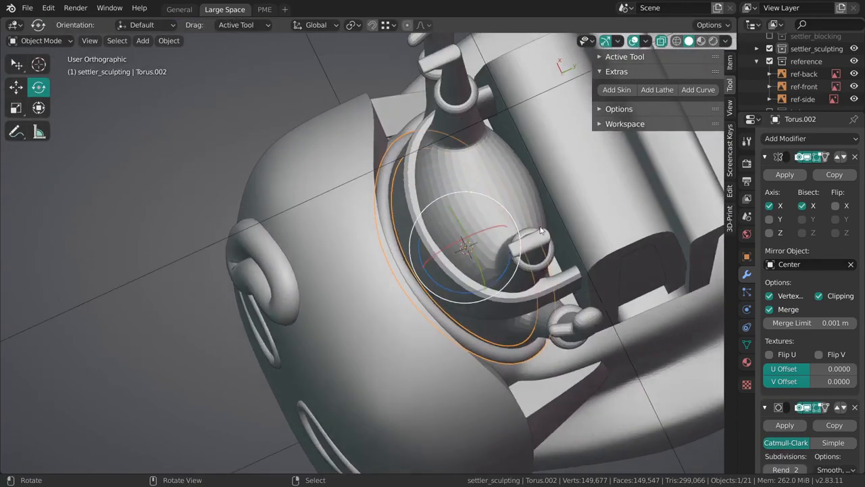
- Refine the underside curve of the torus collar ring with the Grab brush at radii of 331 and 291 px
key(ctrl+Tab)
click(422, 260)
middle_drag(422, 259, 440, 353)
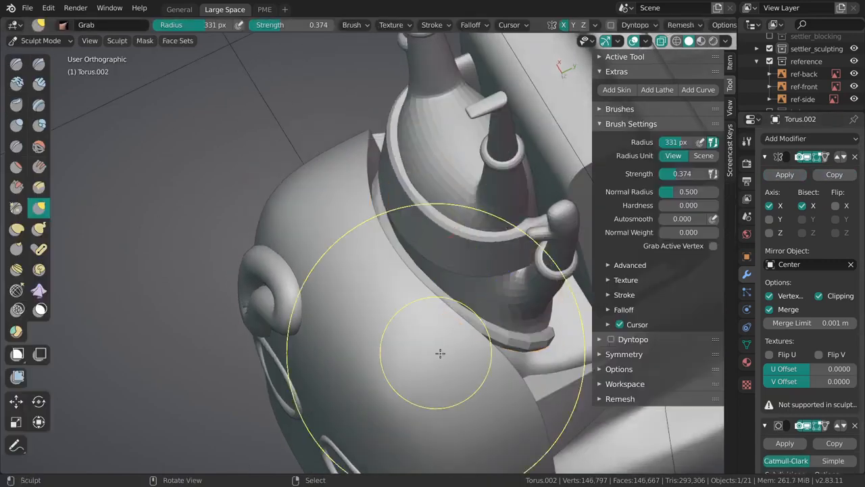
mouse_move(523, 323)
middle_down()
mouse_move(428, 234)
mouse_move(473, 234)
mouse_move(397, 240)
mouse_move(418, 337)
middle_up()
key(f)
click(466, 234)
- Fit the torus collar ring to the side reference in wireframe from the right view with a 367 px Grab brush
key(grave)
click(523, 340)
key(shift+z)
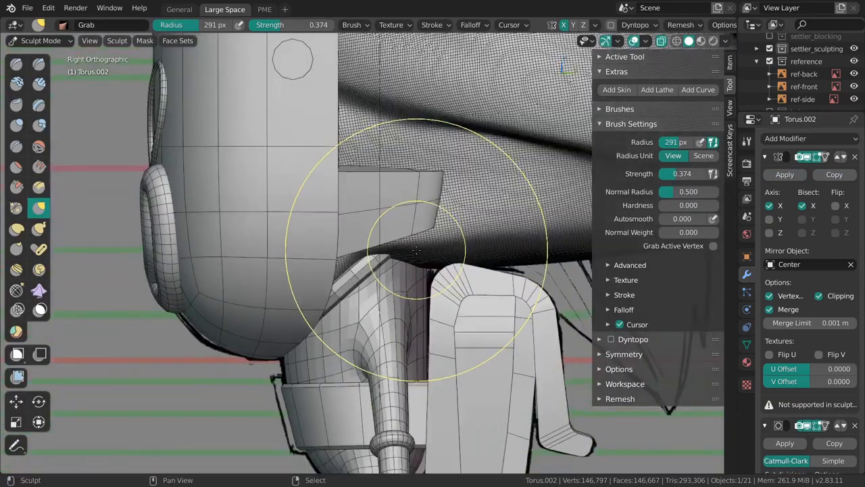
key(z)
click(429, 320)
key(f)
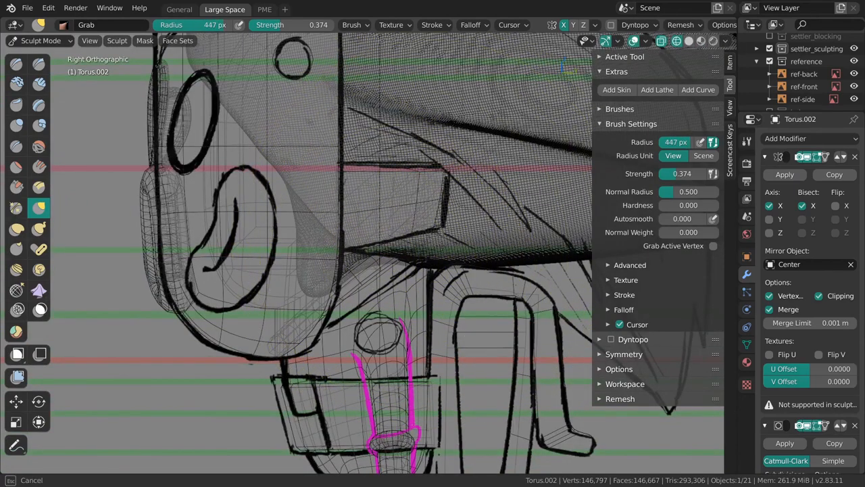
click(408, 236)
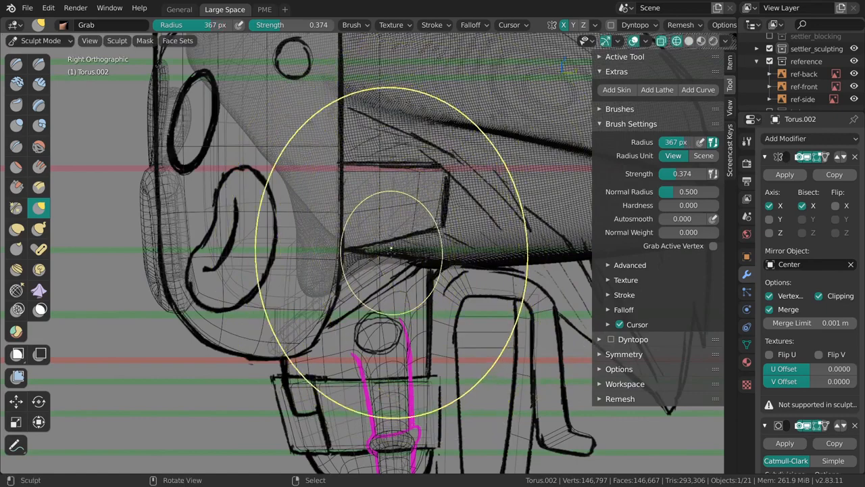
- Adjust the collar ring's side profile above the backpack in solid shading with the Grab brush at 314 to 422 px radius
key(shift+z)
key(f)
click(379, 272)
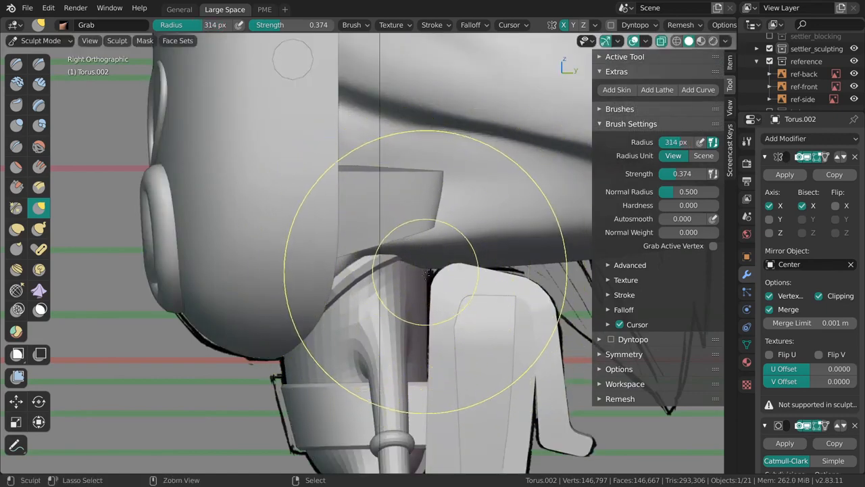
scroll(427, 272, down, 1)
key(f)
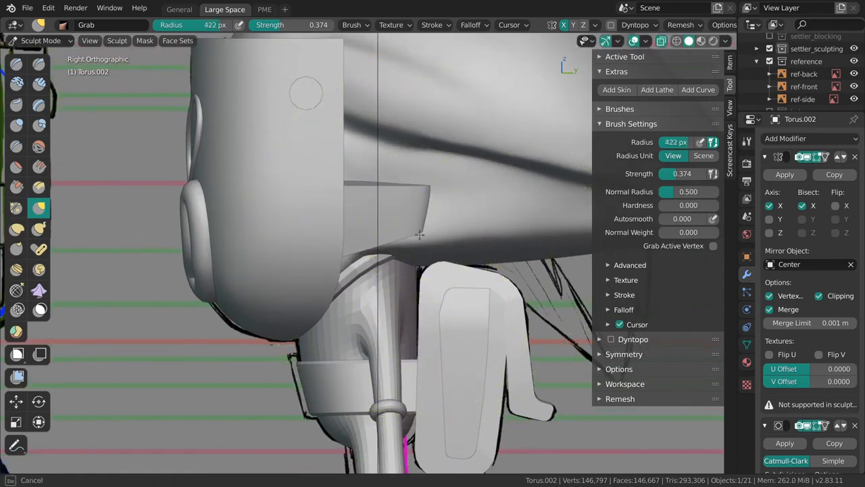
click(390, 252)
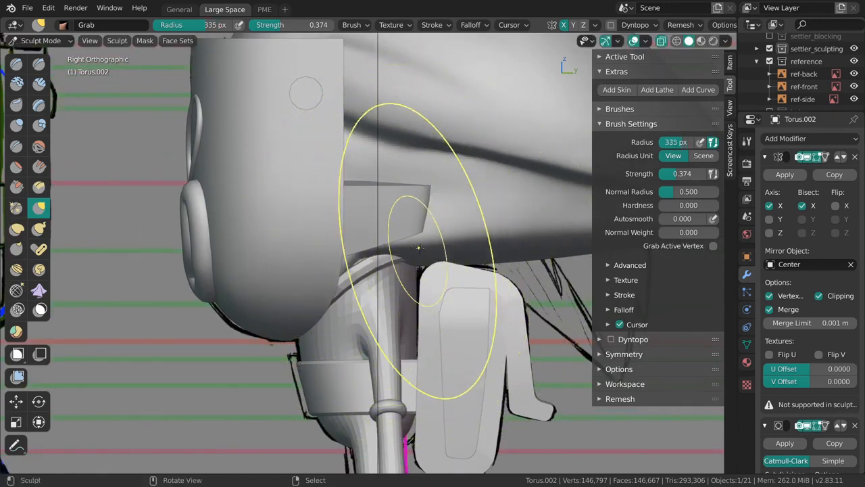
drag(419, 256, 415, 249)
mouse_move(415, 249)
middle_down()
mouse_move(392, 248)
mouse_move(377, 273)
mouse_move(422, 264)
mouse_move(396, 251)
mouse_move(398, 287)
mouse_move(414, 264)
mouse_move(358, 290)
mouse_move(396, 295)
mouse_move(392, 304)
mouse_move(400, 272)
middle_up()
key(bracketleft)
key(bracketleft)
key(Tab)
key(Tab)
- Reshape the lower hair Cylinder.012 above the collar ring in Sculpt Mode with a 138 px Grab brush and check its side profile
right_click(395, 230)
scroll(395, 230, down, 3)
mouse_move(393, 232)
middle_down()
mouse_move(372, 257)
mouse_move(400, 219)
mouse_move(451, 244)
middle_up()
key(ctrl+Tab)
key(f)
click(343, 260)
key(f)
click(443, 248)
scroll(432, 298, down, 3)
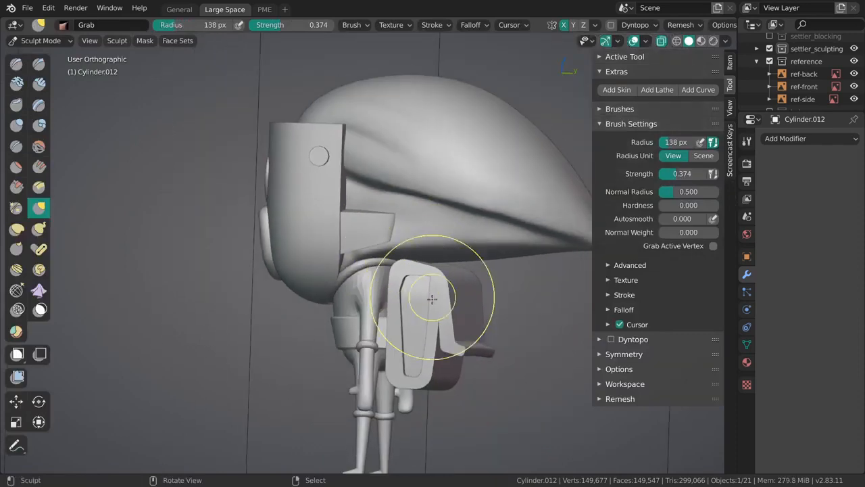
key(KP_1)
key(KP_3)
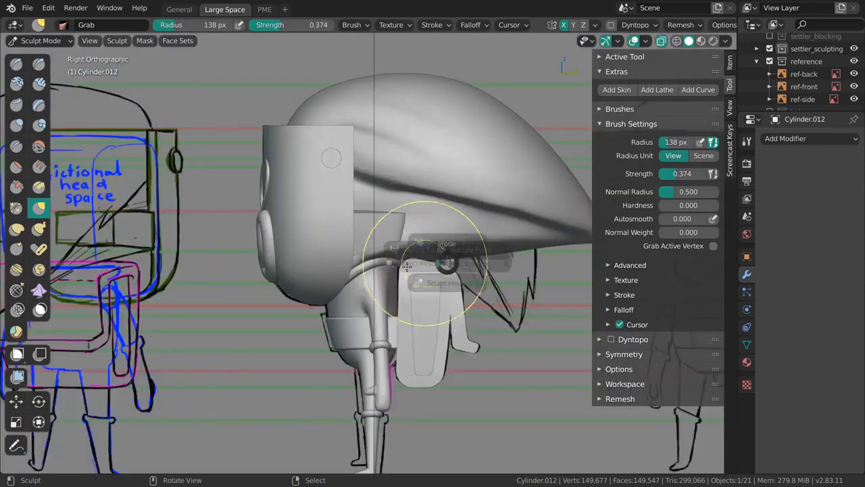
- Return to Object Mode and examine the fit of the collar ring, hair and head shell from the side
key(ctrl+Tab)
scroll(409, 296, up, 4)
middle_drag(415, 267, 460, 276)
click(399, 269)
key(KP_3)
shift+middle_drag(418, 250, 395, 255)
click(372, 274)
click(376, 259)
key(alt+a)
scroll(395, 256, down, 2)
mouse_move(395, 255)
middle_down()
mouse_move(434, 239)
mouse_move(431, 197)
mouse_move(365, 290)
mouse_move(436, 219)
mouse_move(388, 269)
middle_up()
right_click(433, 237)
key(alt+a)
- Adjust the hair surface beside the collar ring with a resized Grab brush in Sculpt Mode, then return to Object Mode
scroll(388, 269, up, 3)
right_click(370, 222)
mouse_move(370, 222)
middle_down()
mouse_move(382, 199)
mouse_move(388, 226)
mouse_move(372, 230)
mouse_move(489, 319)
mouse_move(406, 284)
mouse_move(421, 222)
mouse_move(387, 168)
mouse_move(430, 197)
middle_up()
key(ctrl+Tab)
click(371, 245)
key(f)
click(376, 238)
key(ctrl+Tab)
click(350, 240)
- Hide the head shell to expose the neck area from the front
right_click(356, 253)
key(KP_1)
key(h)
click(412, 240)
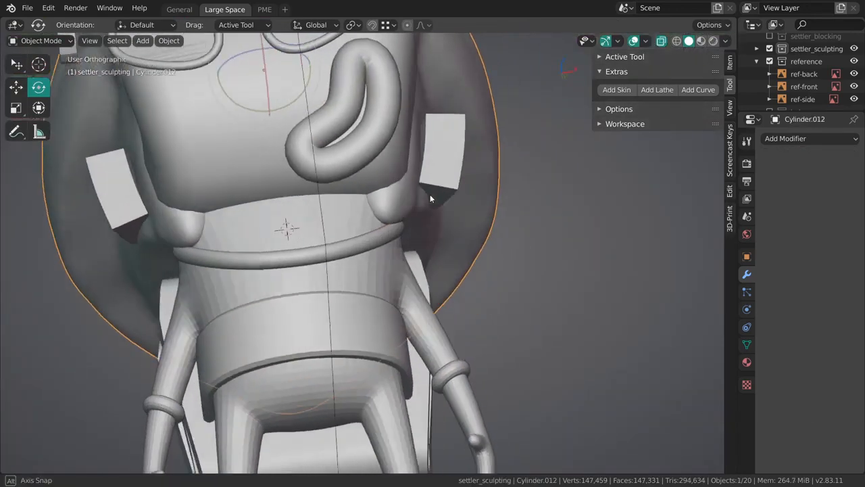
- Reshape the upper torso of the body Cylinder.009 around the collar ring with the Grab brush at 261 and 208 px radius
click(392, 203)
key(ctrl+Tab)
click(392, 272)
scroll(404, 215, up, 3)
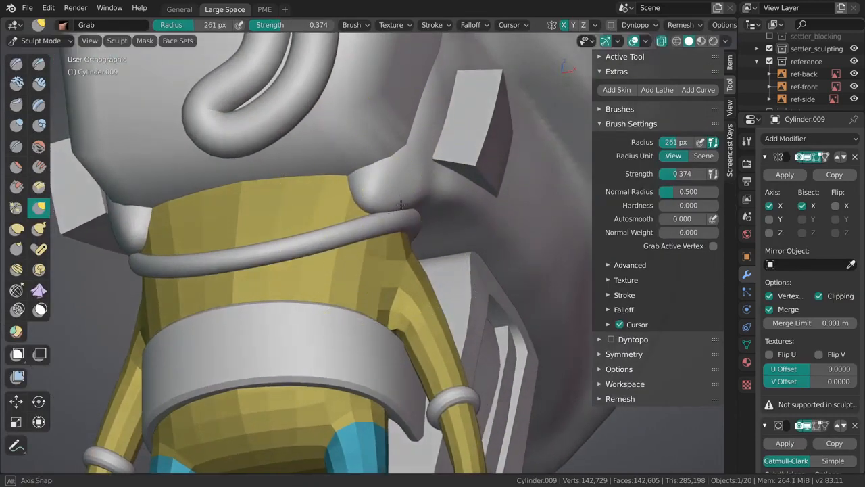
mouse_move(401, 204)
middle_down()
mouse_move(364, 227)
mouse_move(384, 235)
mouse_move(393, 215)
middle_up()
key(f)
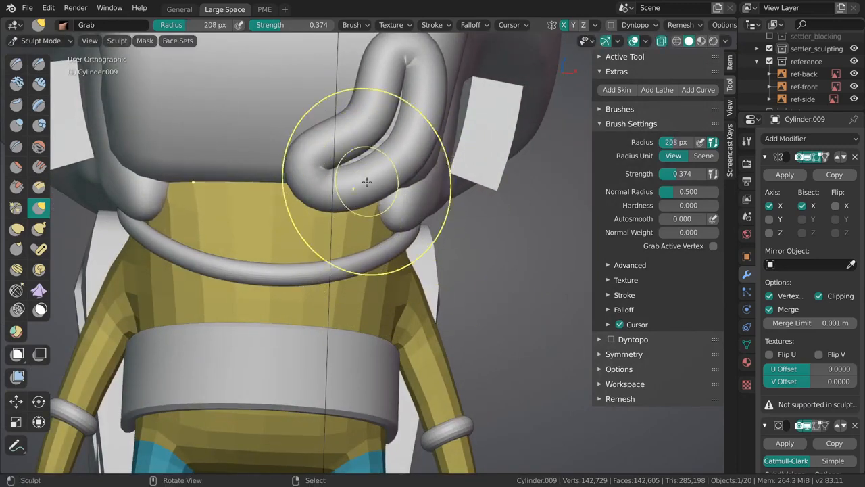
scroll(366, 182, down, 5)
key(ctrl+Tab)
- Reveal all hidden objects and hide the backpack parts Cube.007 and Cube.006
mouse_move(366, 182)
middle_down()
mouse_move(485, 251)
mouse_move(507, 231)
mouse_move(413, 221)
mouse_move(392, 247)
mouse_move(408, 256)
mouse_move(511, 236)
mouse_move(389, 259)
middle_up()
scroll(414, 226, up, 2)
key(alt+h)
key(alt+a)
scroll(408, 256, down, 2)
scroll(389, 259, up, 4)
click(320, 296)
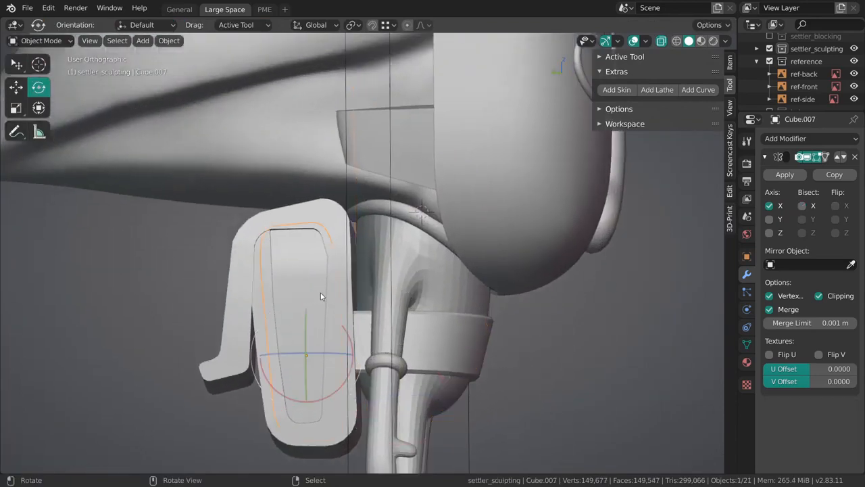
key(h)
middle_drag(320, 296, 529, 195)
key(h)
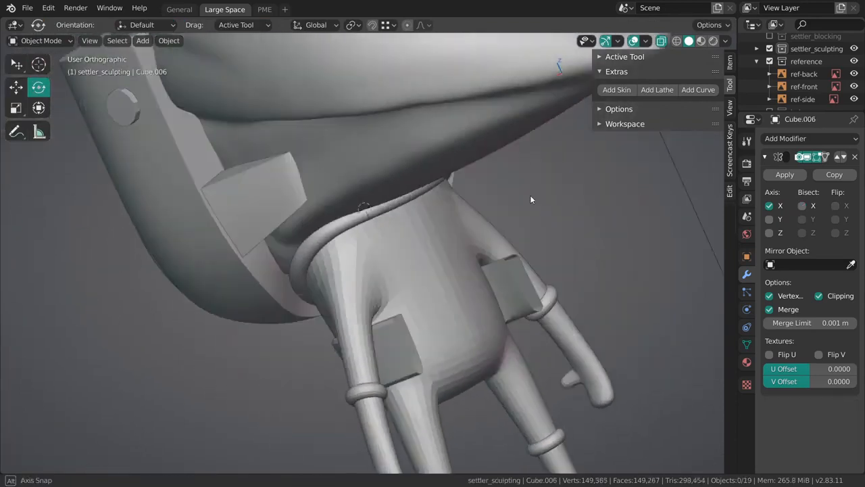
- Reshape the upper back of the body Cylinder.009 below the collar ring with the Grab brush at 208 and 175 px radius
scroll(361, 273, up, 2)
click(361, 272)
shift+middle_drag(361, 272, 368, 295)
scroll(369, 295, up, 2)
key(ctrl+Tab)
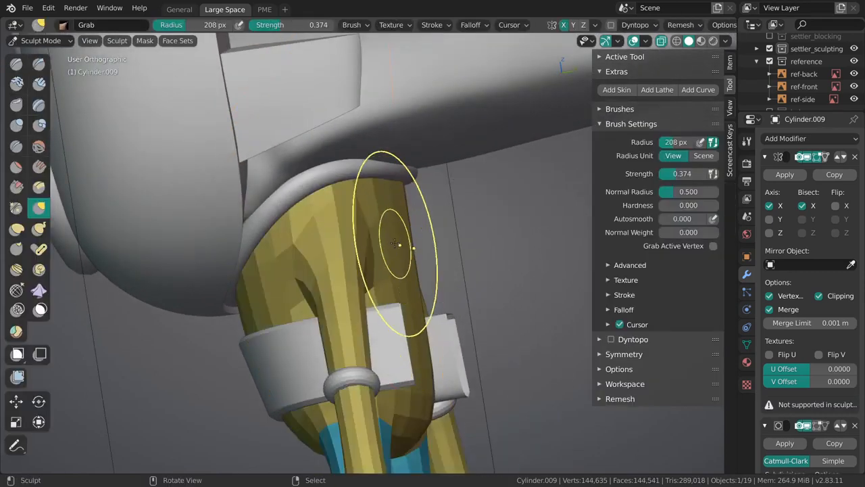
mouse_move(399, 256)
middle_down()
mouse_move(396, 231)
mouse_move(415, 261)
middle_up()
key(f)
scroll(415, 261, down, 3)
scroll(440, 187, down, 2)
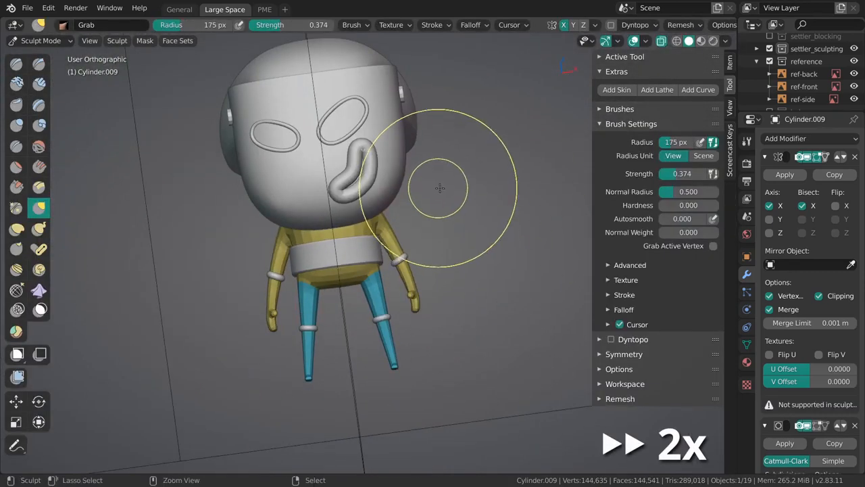
- Refine the body's armpit area above the belt with a 74 px Grab brush and return to Object Mode
scroll(440, 187, up, 5)
middle_drag(440, 188, 388, 252)
scroll(389, 252, up, 3)
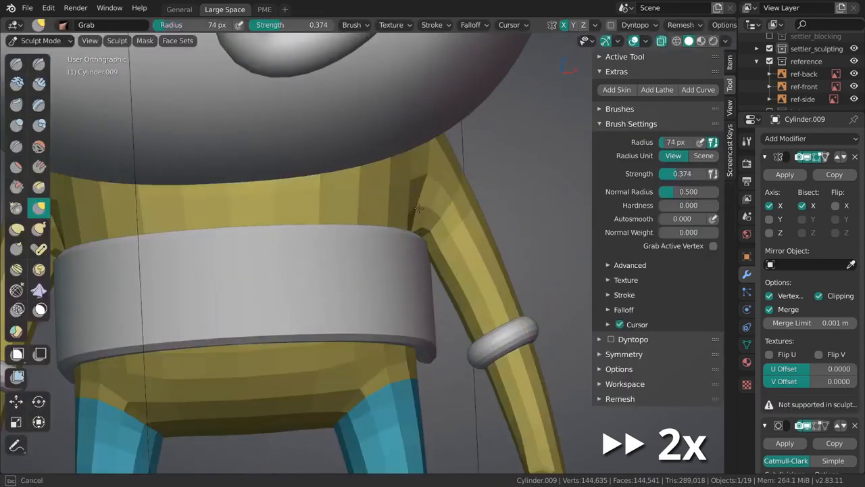
key(ctrl+Tab)
- Save the file and show the hidden backpack parts again
scroll(403, 235, down, 5)
mouse_move(403, 235)
middle_down()
mouse_move(430, 244)
mouse_move(387, 239)
middle_up()
key(ctrl+s)
- Adjust the front of the torus collar ring under the chin in Sculpt Mode and return to Object Mode
mouse_move(411, 289)
middle_down()
mouse_move(460, 263)
mouse_move(501, 225)
mouse_move(399, 256)
mouse_move(454, 252)
mouse_move(417, 324)
mouse_move(378, 248)
middle_up()
click(395, 256)
click(379, 247)
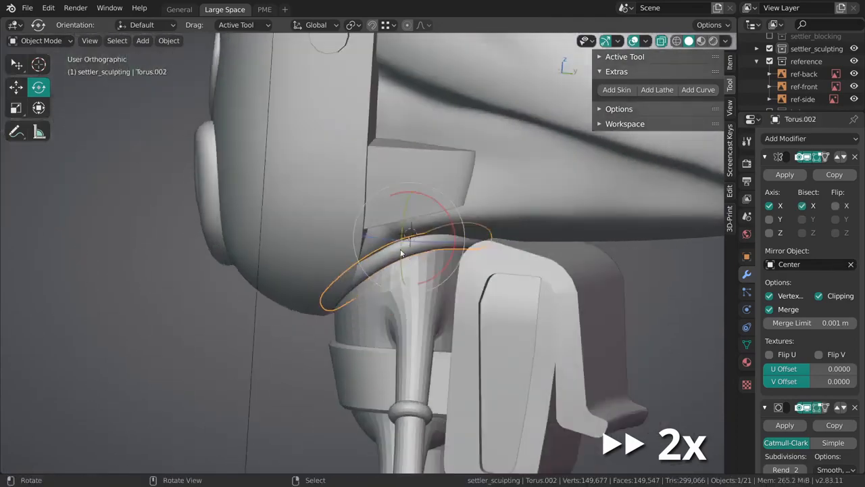
key(ctrl+Tab)
mouse_move(338, 329)
middle_down()
mouse_move(315, 278)
mouse_move(367, 276)
mouse_move(388, 322)
mouse_move(392, 315)
middle_up()
key(ctrl+Tab)
click(365, 273)
- Refine the torus collar ring's side next to the head shell in another Sculpt Mode pass, then return to Object Mode
mouse_move(385, 272)
middle_down()
mouse_move(395, 297)
mouse_move(384, 314)
mouse_move(362, 287)
mouse_move(374, 298)
mouse_move(372, 234)
mouse_move(396, 245)
middle_up()
click(372, 268)
key(ctrl+Tab)
click(358, 284)
key(ctrl+Tab)
click(331, 242)
middle_drag(331, 242, 325, 278)
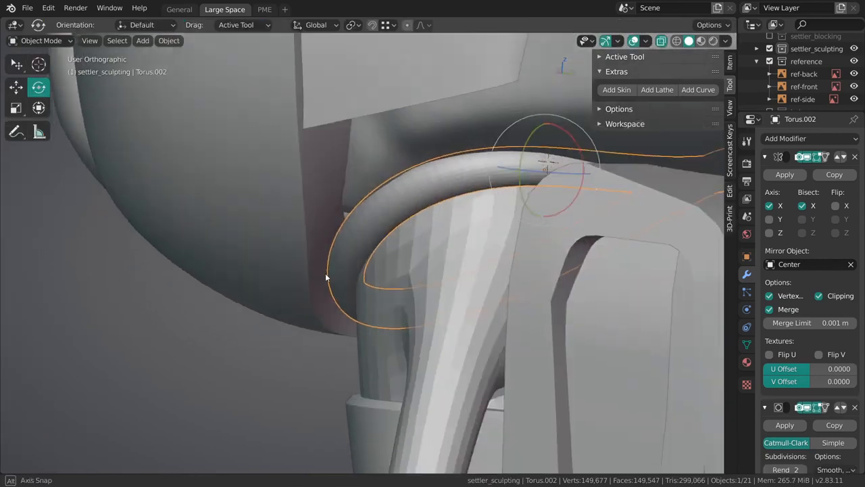
- Switch to perspective view and pull the torus collar ring toward the hair with a 198 px Grab brush
key(KP_5)
key(KP_5)
key(KP_5)
mouse_move(384, 250)
middle_down()
mouse_move(421, 284)
mouse_move(322, 318)
mouse_move(396, 296)
mouse_move(435, 379)
mouse_move(395, 243)
mouse_move(440, 280)
mouse_move(354, 259)
mouse_move(473, 272)
mouse_move(380, 263)
mouse_move(419, 289)
mouse_move(391, 277)
mouse_move(374, 237)
mouse_move(330, 233)
mouse_move(369, 245)
middle_up()
key(ctrl+Tab)
key(f)
click(370, 246)
drag(369, 246, 369, 242)
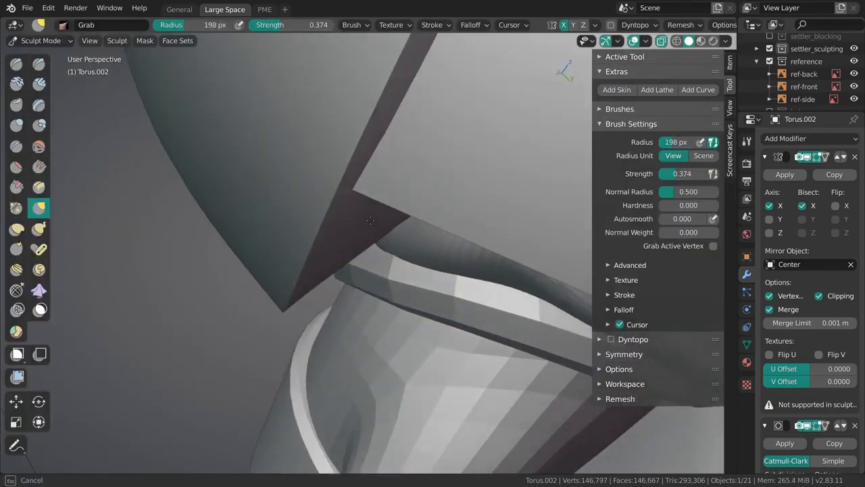
- Refine the upper edge of the torus collar ring against the hair with a 168 px Grab brush
mouse_move(388, 235)
middle_down()
mouse_move(371, 210)
mouse_move(371, 251)
mouse_move(423, 242)
middle_up()
key(f)
click(372, 252)
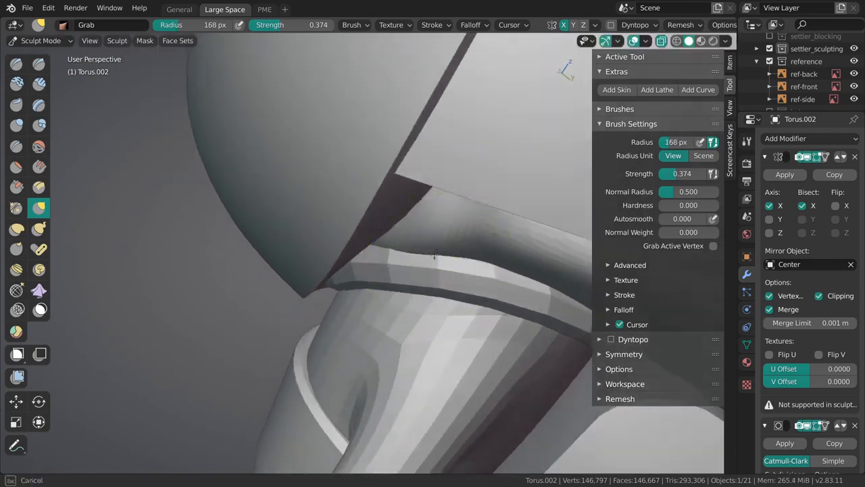
key(ctrl+Tab)
- Adjust the hair Cylinder.012 just above the collar ring in Sculpt Mode with a 244 px Grab brush
click(425, 241)
key(ctrl+Tab)
click(434, 331)
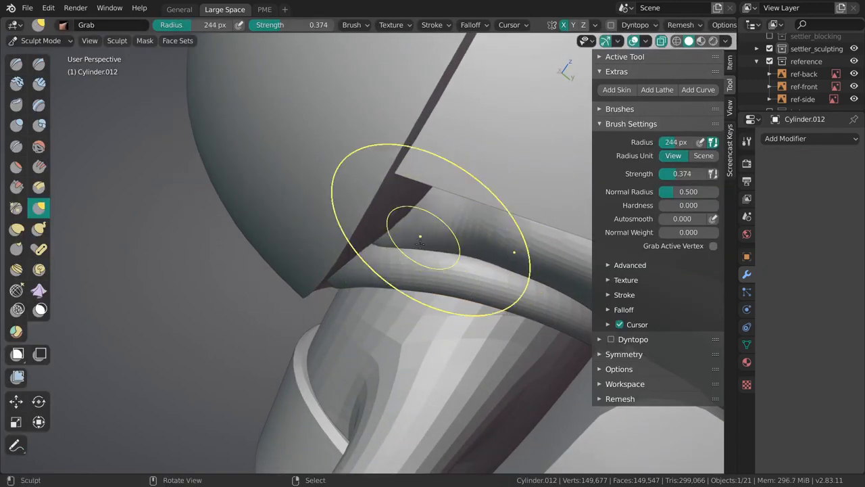
key(ctrl+Tab)
- Shift the torus collar ring's whole mesh slightly upward in Edit Mode and return to Object Mode
click(391, 262)
key(Tab)
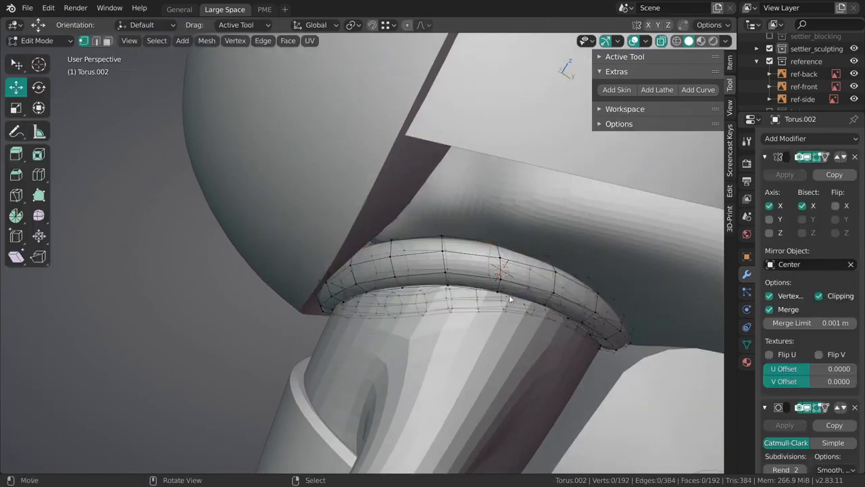
key(a)
drag(444, 310, 441, 296)
key(alt+a)
middle_drag(441, 297, 518, 263)
key(Tab)
right_click(411, 259)
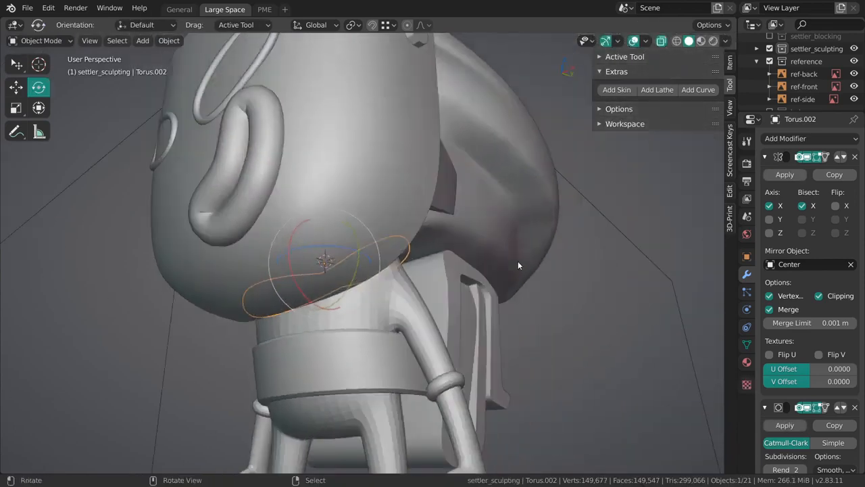
- Deselect the collar ring and compare the collar and backpack area with the concept art and turnaround sketches on the reference board
key(alt+a)
middle_drag(368, 233, 341, 231)
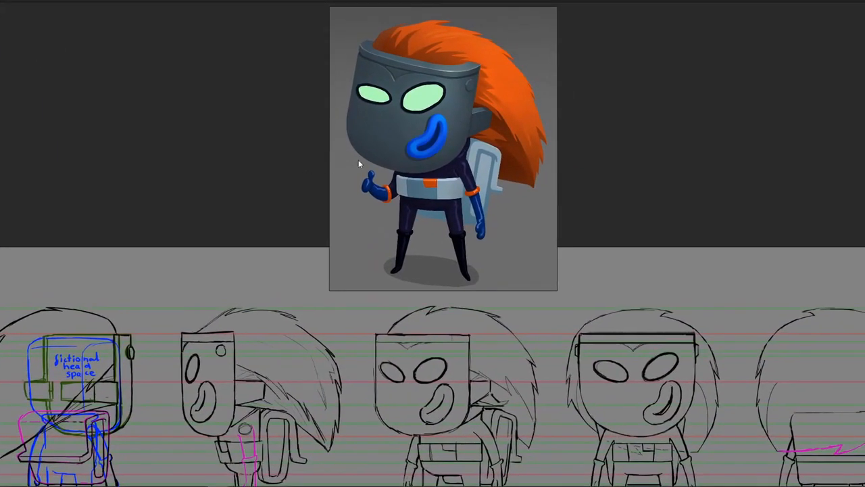
scroll(469, 144, up, 4)
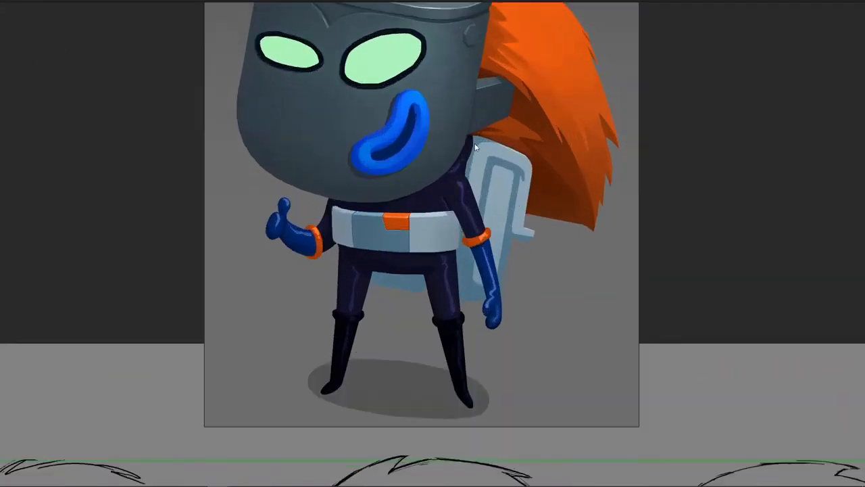
scroll(458, 177, down, 4)
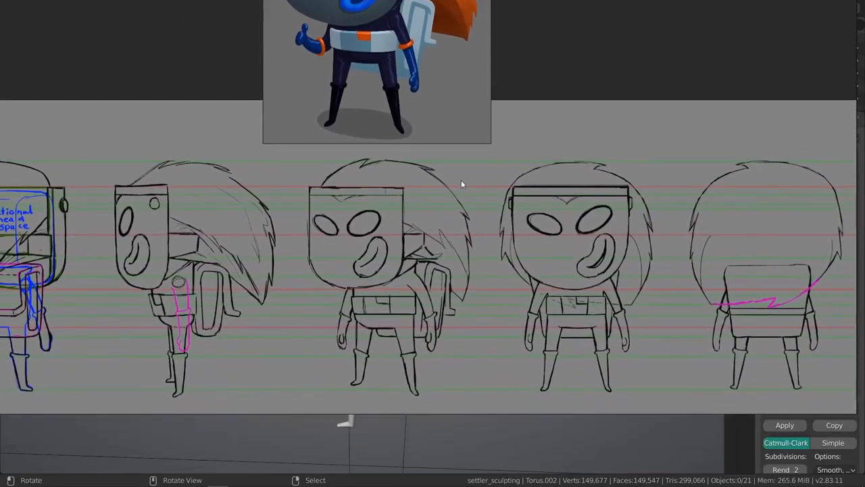
right_drag(461, 180, 0, 196)
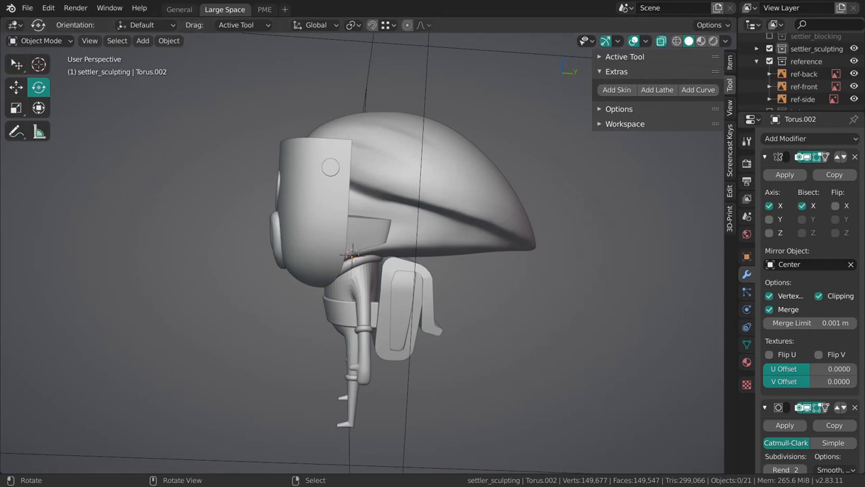
- Inspect the collar, hair and backpack fit from the front, side and rear, and save the blend file
middle_drag(394, 302, 426, 255)
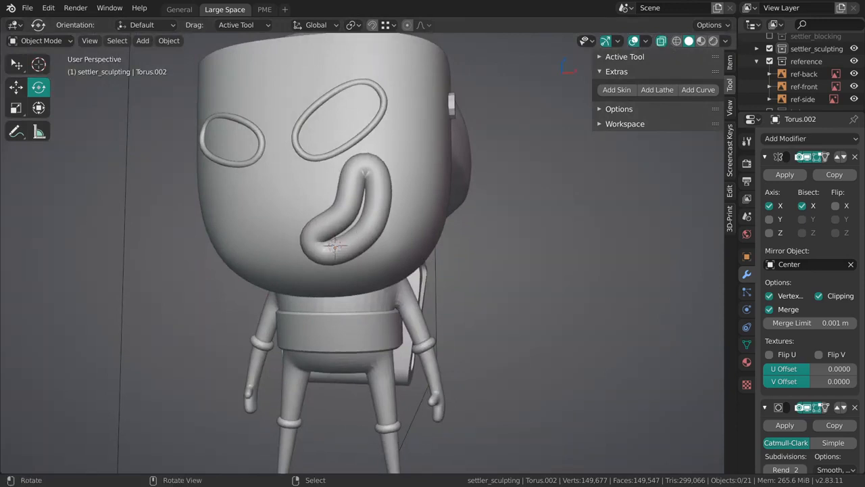
middle_drag(425, 255, 385, 279)
middle_drag(478, 247, 399, 276)
ctrl+middle_drag(439, 311, 452, 282)
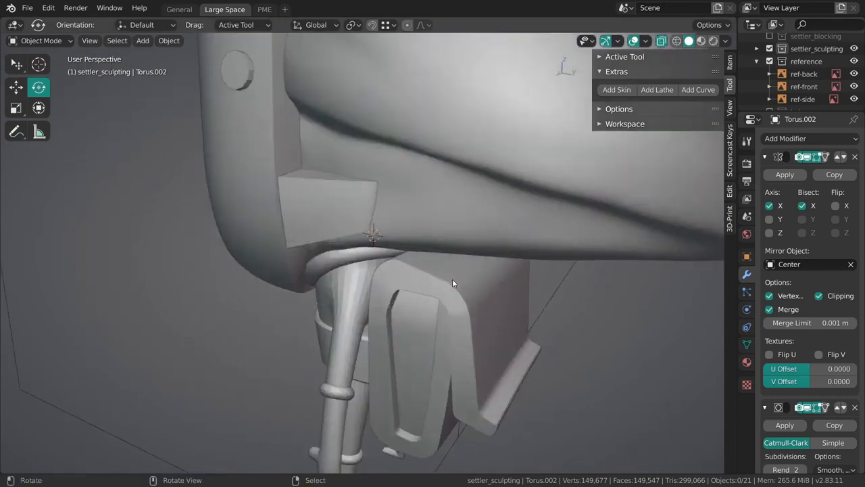
scroll(452, 278, down, 5)
scroll(384, 258, up, 4)
mouse_move(384, 259)
middle_down()
mouse_move(373, 294)
mouse_move(368, 257)
middle_up()
key(ctrl+s)
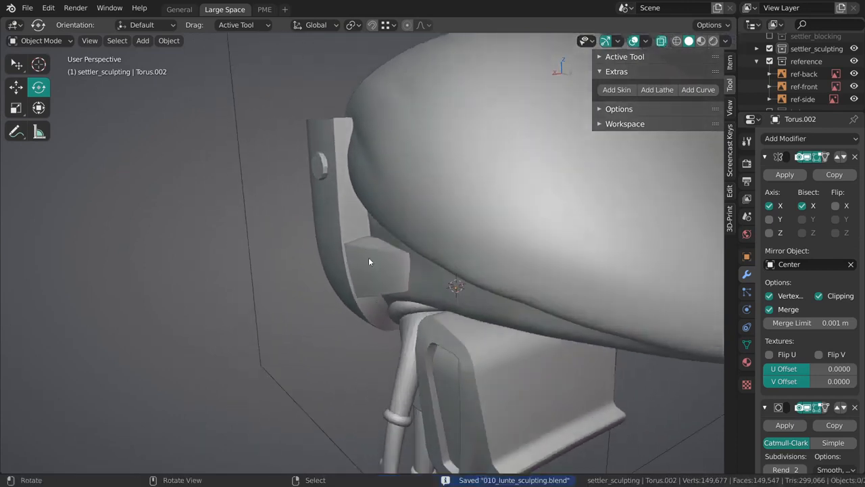
- Switch the hair Cylinder.012 to Sculpt Mode and reshape it against the head shell's rear edge with a 194 px Grab brush
click(376, 296)
key(alt+a)
mouse_move(375, 296)
middle_down()
mouse_move(369, 302)
mouse_move(392, 311)
mouse_move(370, 324)
mouse_move(382, 240)
middle_up()
click(384, 234)
key(ctrl+tab)
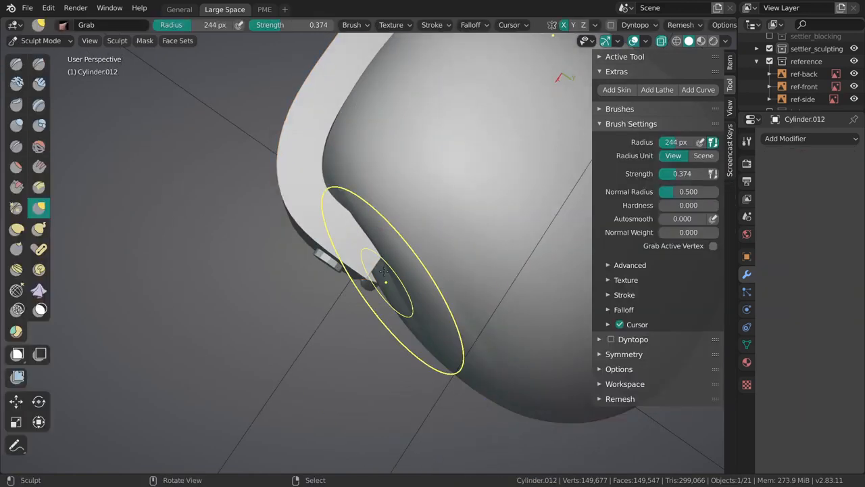
key(f)
click(379, 231)
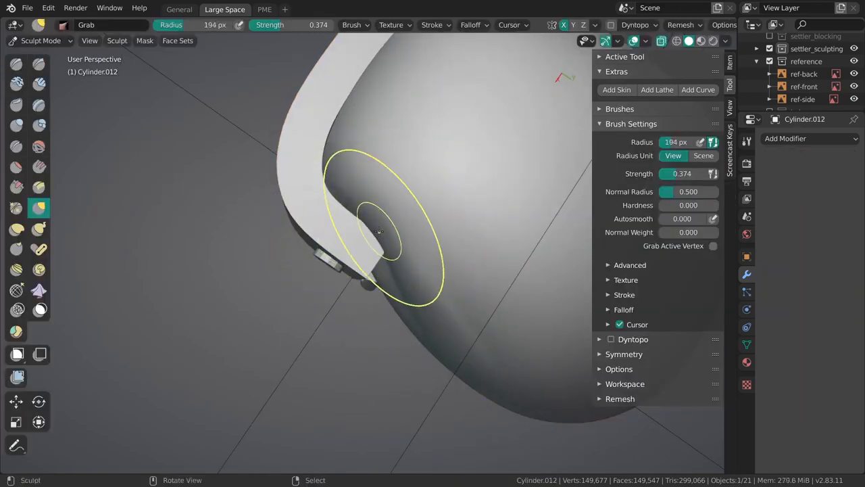
- Crease the hair behind the head shell and build up its surface with a 168 px Clay Strips brush at strength 0.600
middle_drag(365, 227, 420, 174)
key(shift+c)
key(bracketleft)
mouse_move(419, 142)
middle_down()
mouse_move(427, 191)
mouse_move(393, 244)
middle_up()
mouse_move(419, 213)
middle_down()
mouse_move(392, 280)
mouse_move(460, 274)
middle_up()
key(c)
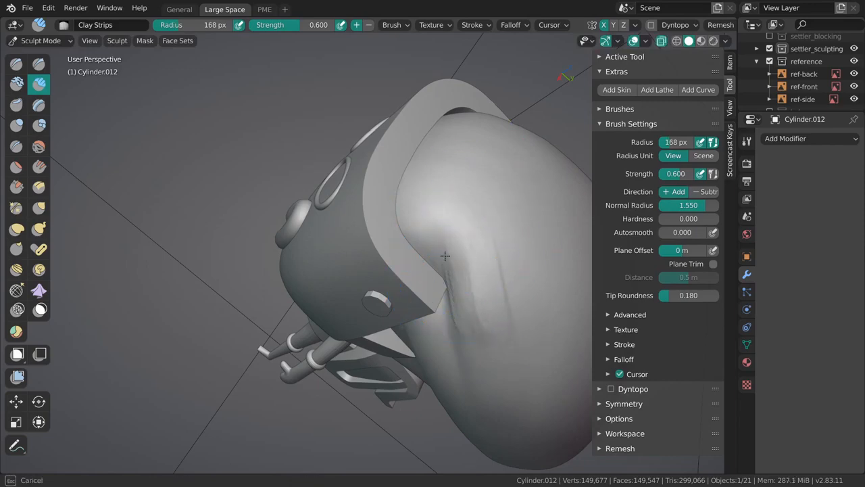
- Smooth the sculpted hair folds with the Smooth brush at strength 0.326, return to Object Mode and deselect the hair
middle_drag(492, 315, 504, 252)
key(s)
key(shift+f)
click(478, 188)
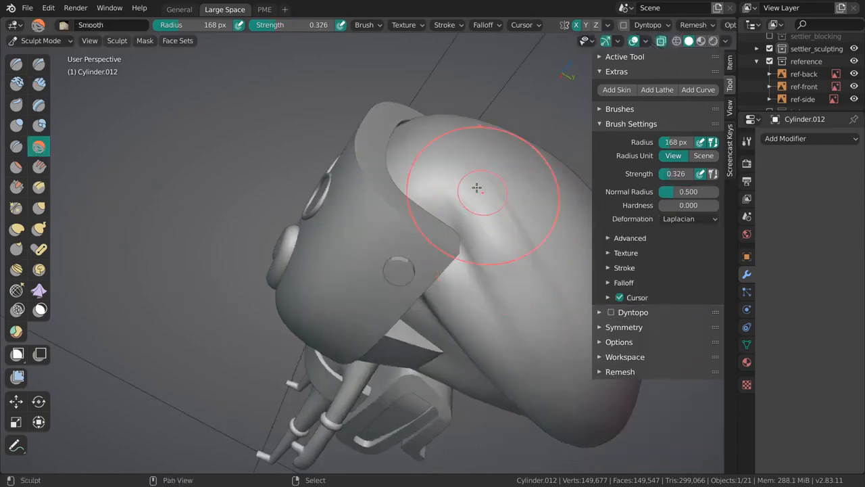
middle_drag(455, 334, 475, 270)
key(ctrl+Tab)
key(alt+a)
- Save the blend file and select the belt around the torso in the front perspective view
alt+middle_drag(369, 344, 380, 223)
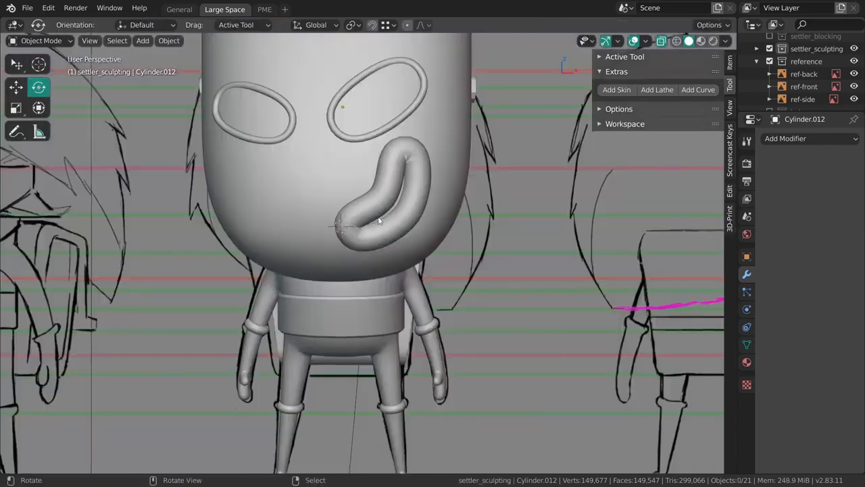
shift+middle_drag(400, 330, 399, 245)
scroll(351, 244, up, 5)
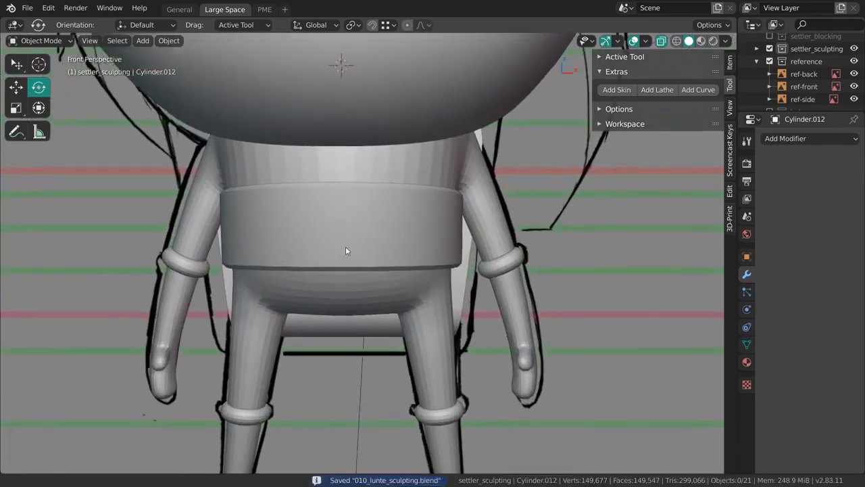
click(345, 206)
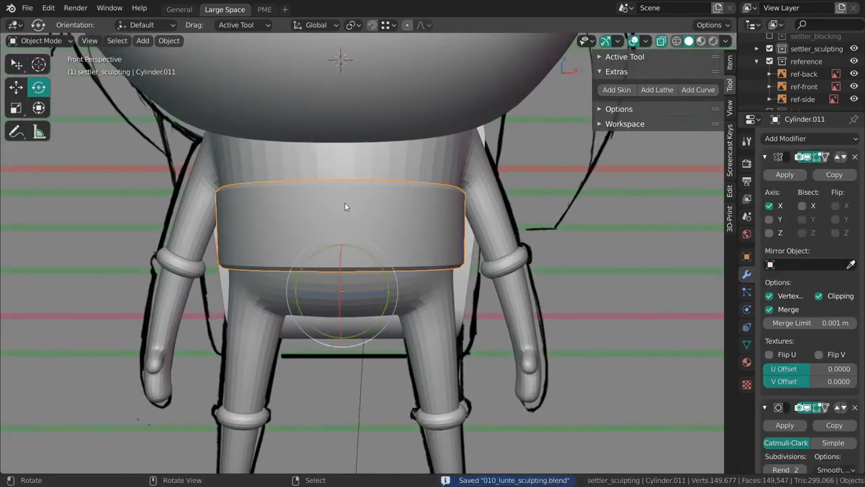